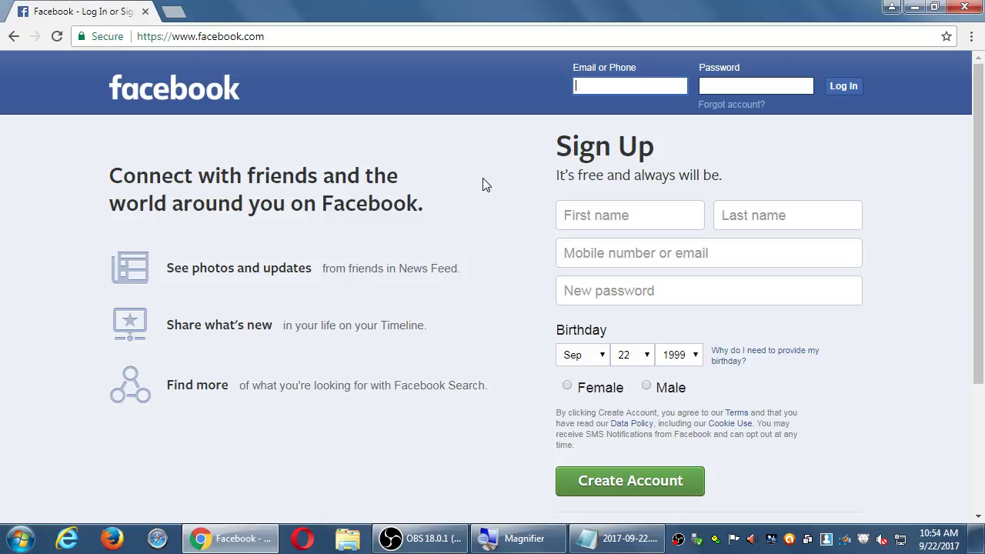
Decline the offer to turn on Facebook notifications and look over the News Feed
left_click(428, 541)
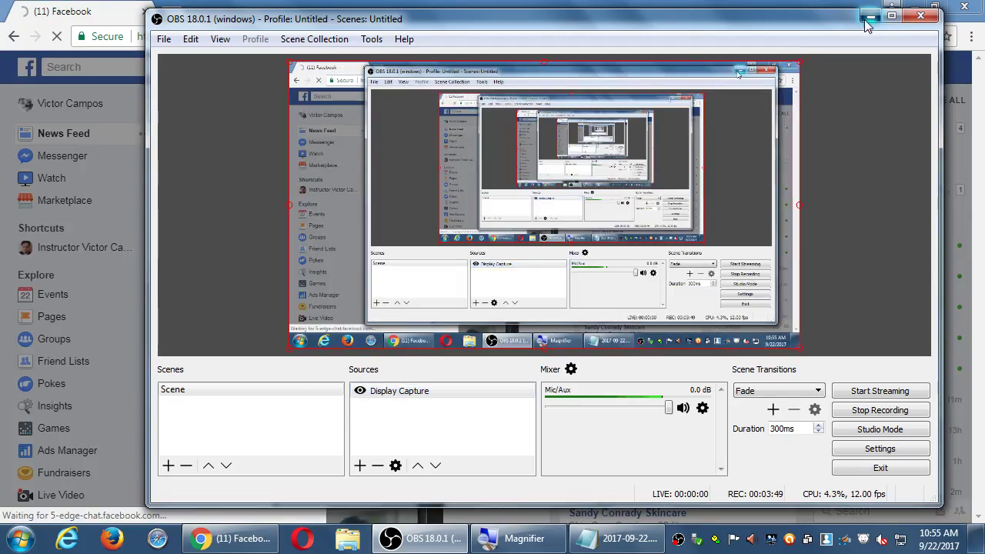
left_click(872, 17)
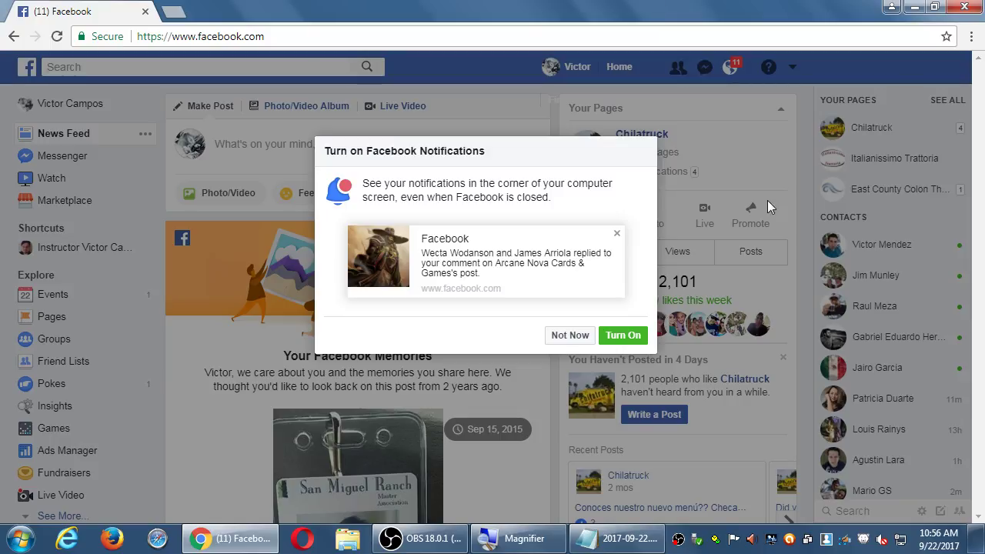
left_click(551, 339)
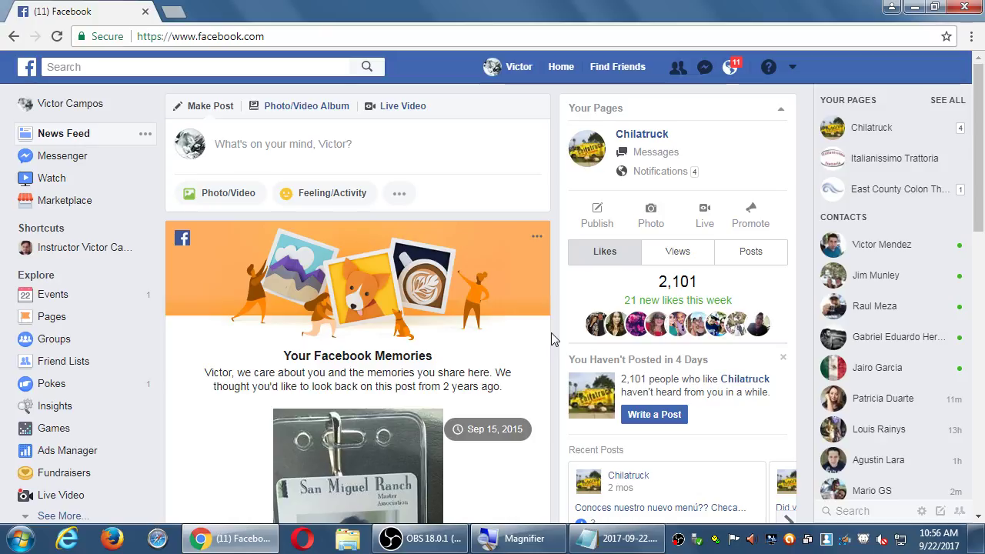
scroll(539, 339, "down", 10)
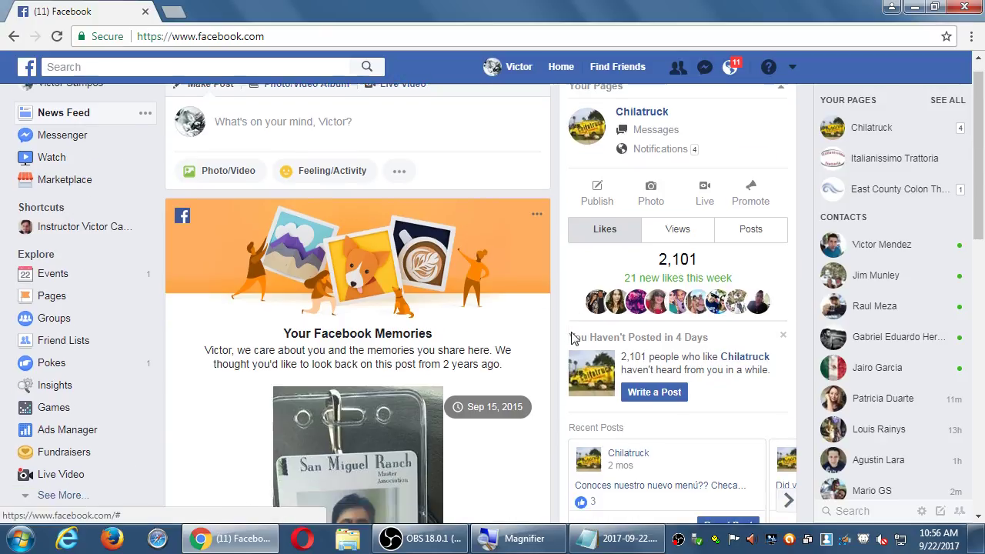
scroll(464, 377, "up", 10)
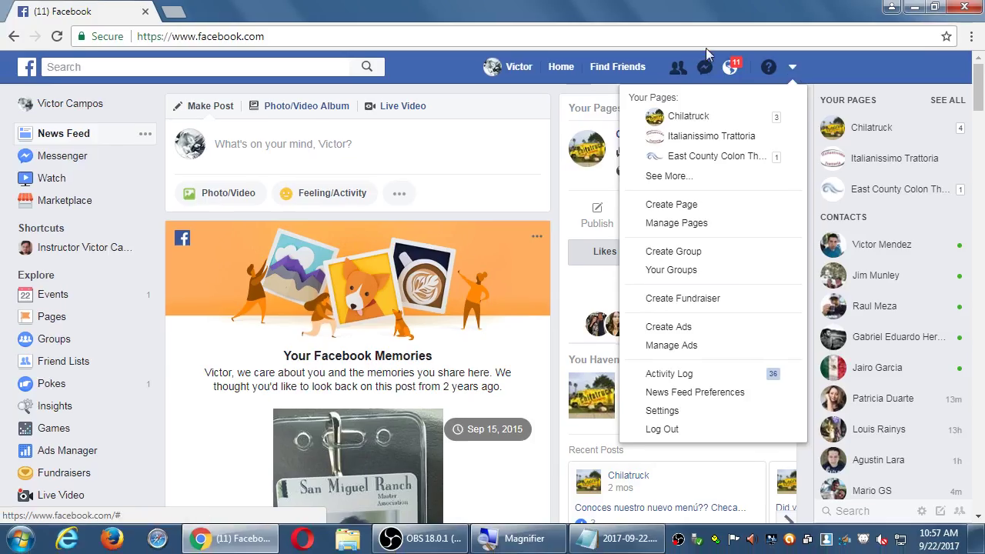
View the Italianissimo Trattoria page and its management options, and return to the News Feed
left_click(386, 270)
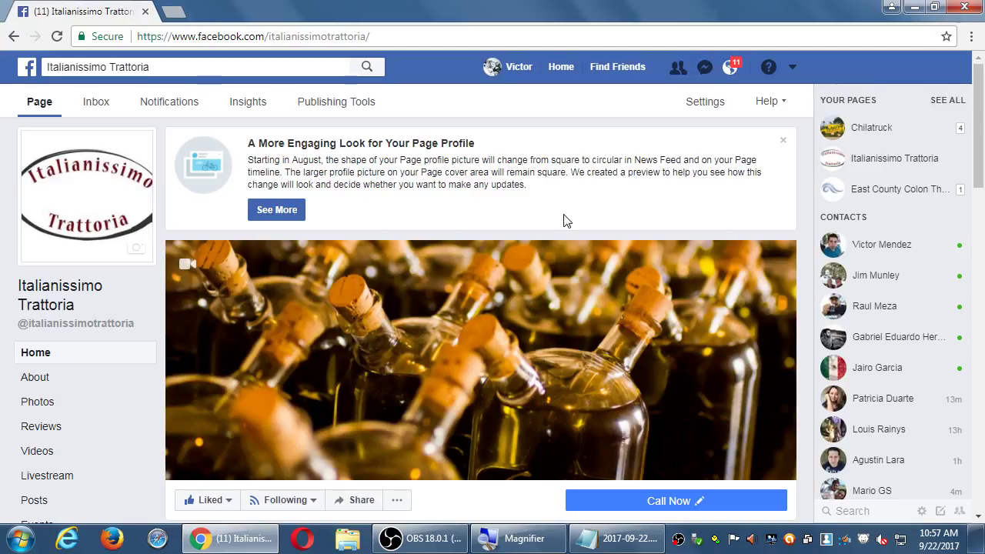
scroll(562, 220, "down", 2)
scroll(564, 221, "down", 3)
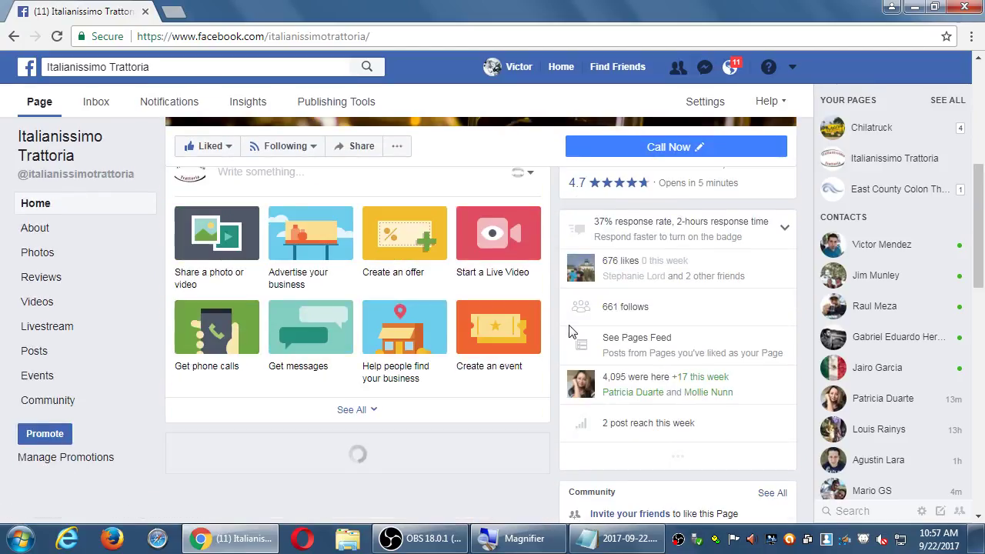
scroll(569, 333, "up", 5)
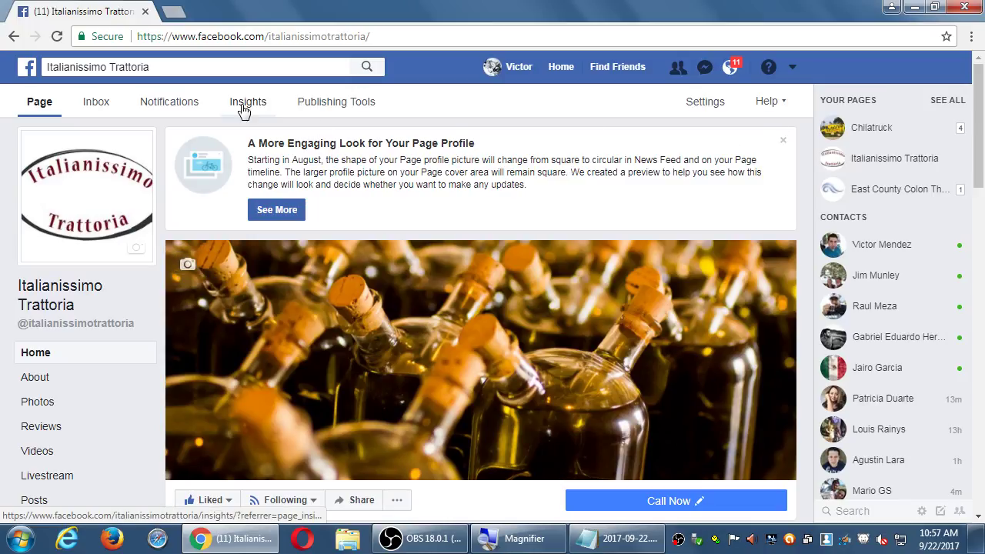
left_click(31, 77)
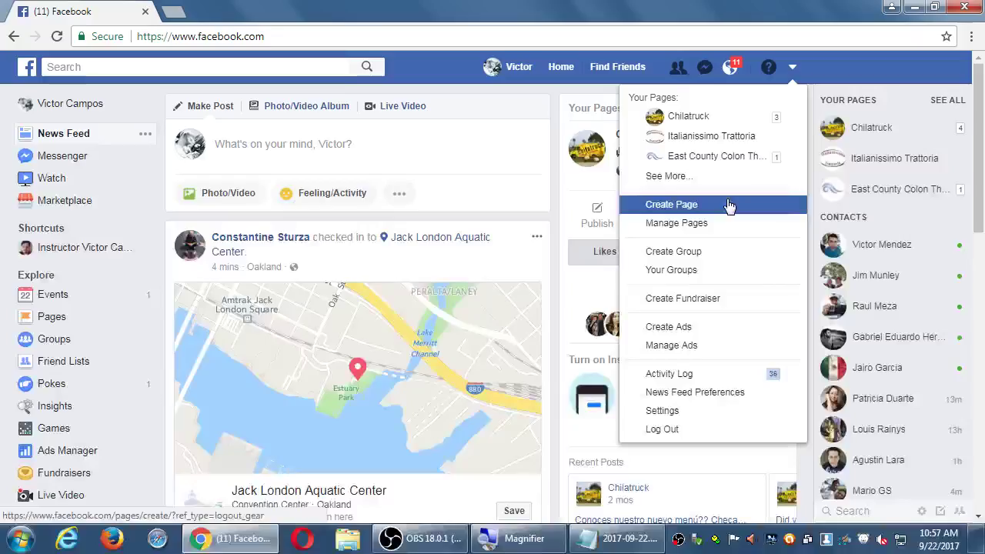
left_click(386, 155)
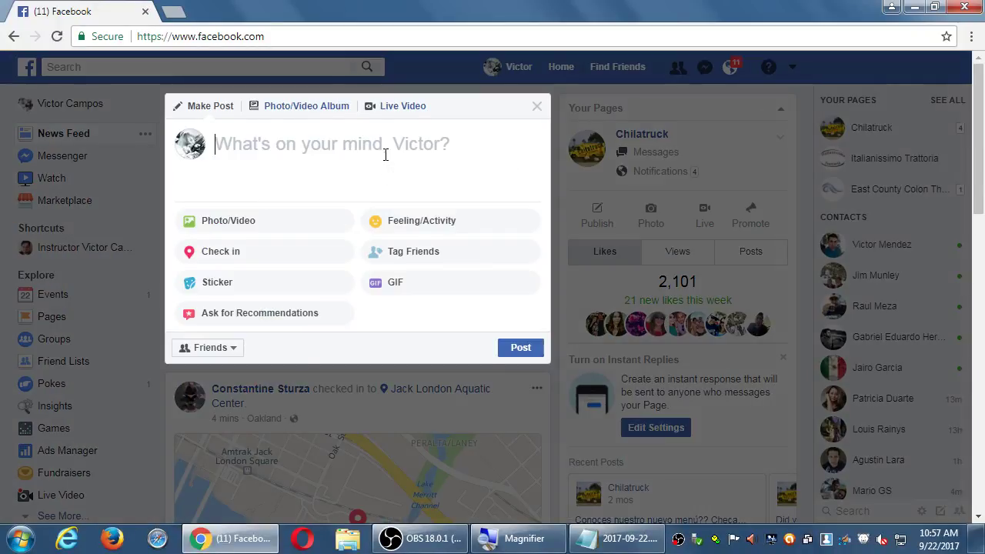
type("lkjlkjglkjkdlklkjlljkgdklislkfsjdlgdjljllkgdsjgljkllkjdklfd")
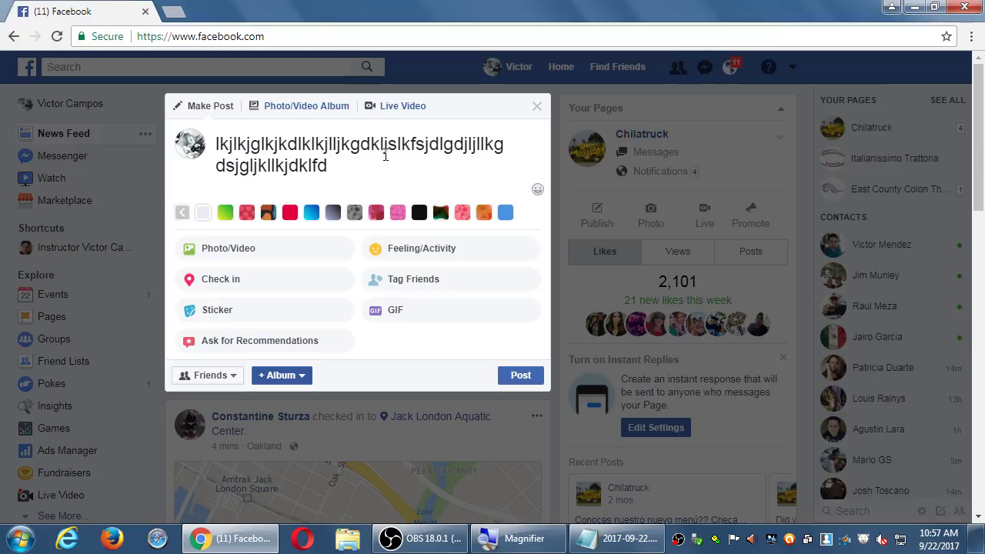
key("Escape")
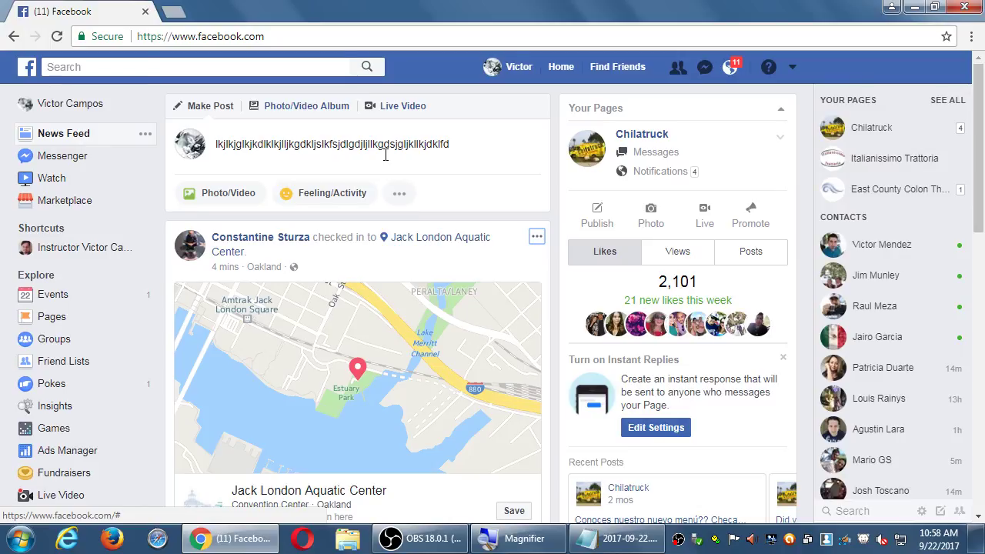
double_click(385, 154)
key("BackSpace")
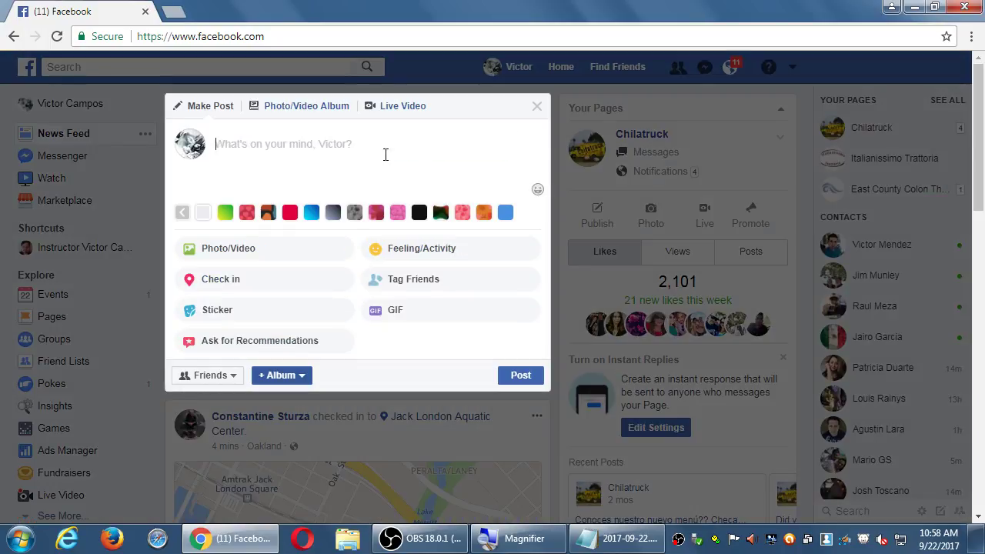
key("Escape")
Examine the account options for creating and managing Pages, and close them again
left_click(790, 73)
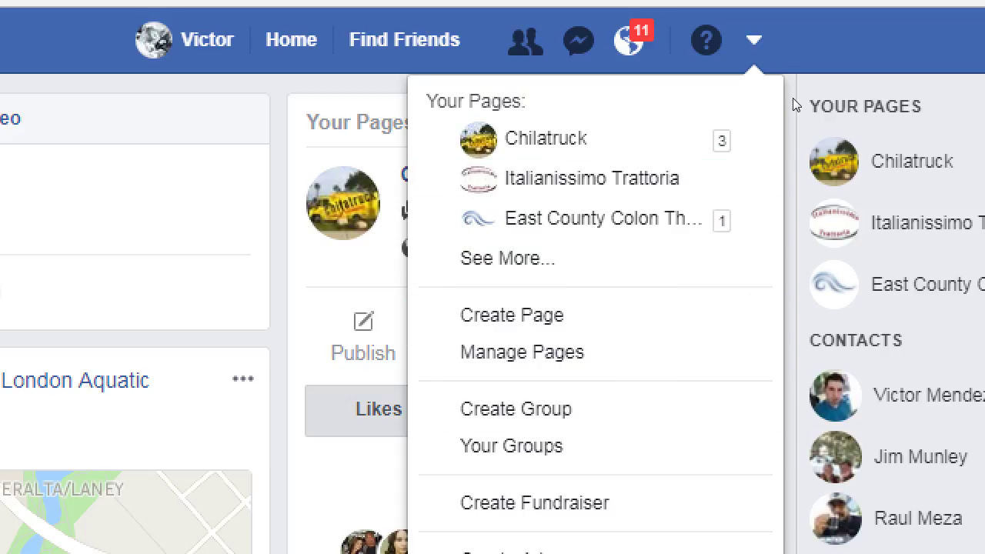
left_click(796, 74)
left_click(754, 39)
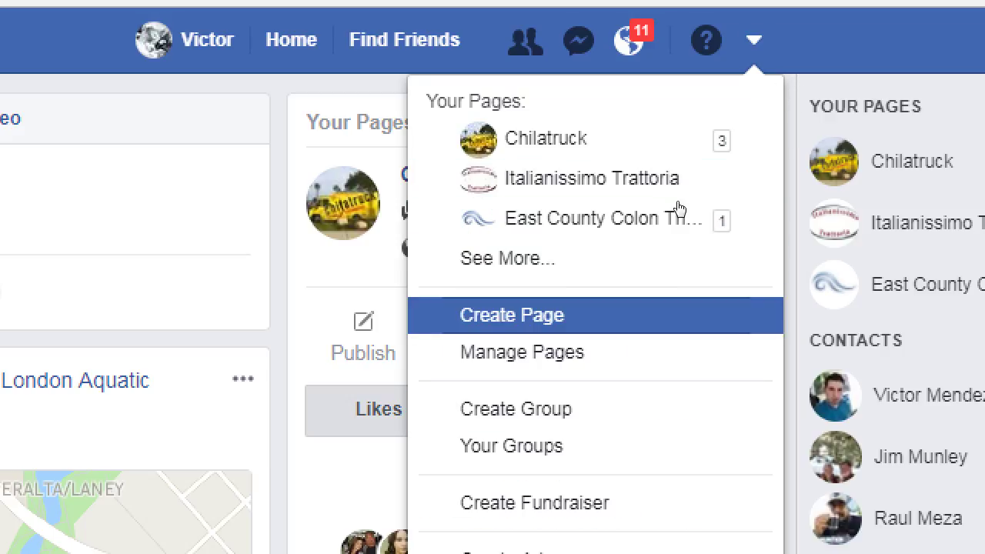
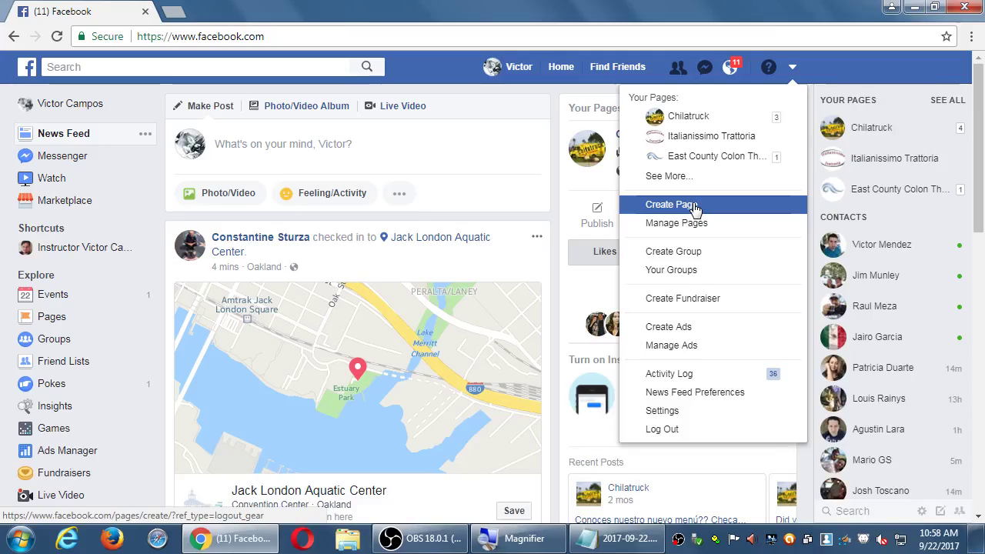
left_click(551, 108)
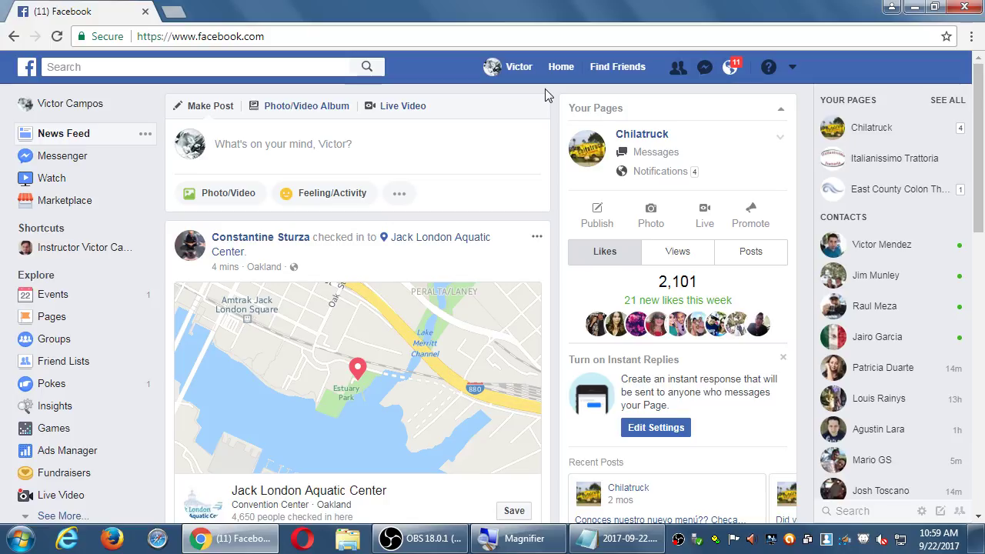
Open Facebook's sign-up form in an incognito window and enter Amazing as the first name and Pets as the last name
key("ctrl+t")
type("fac")
key("Return")
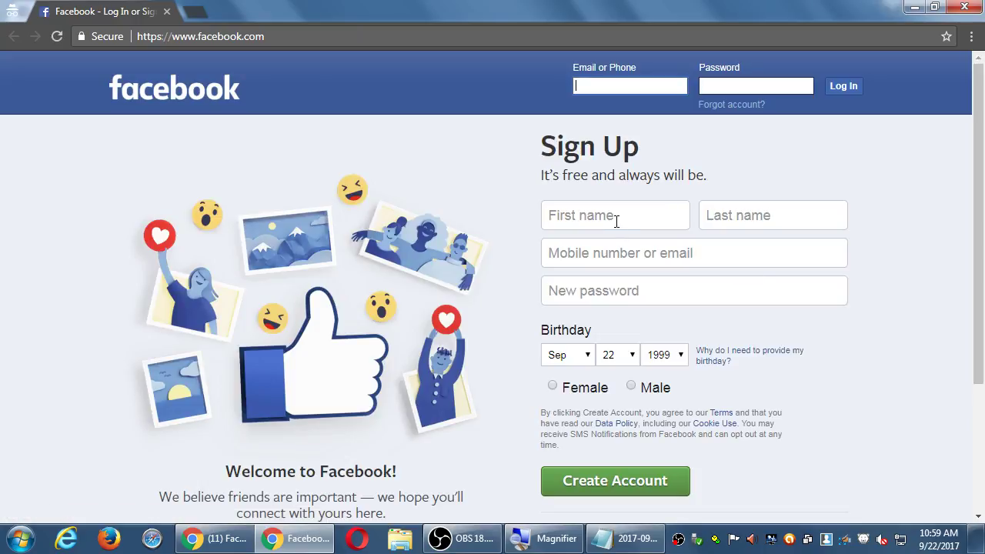
left_click(616, 221)
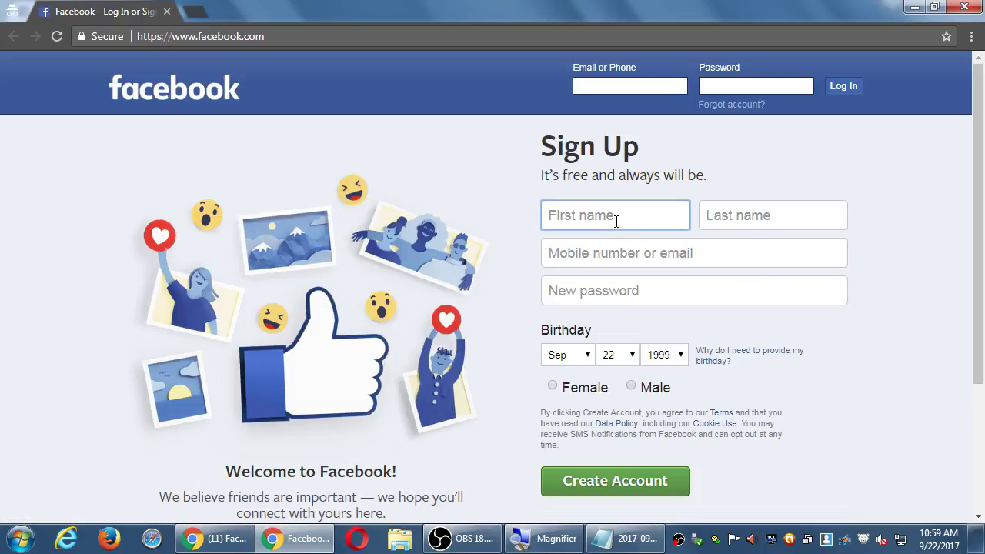
type("Amazing")
key("Tab")
type("Pets")
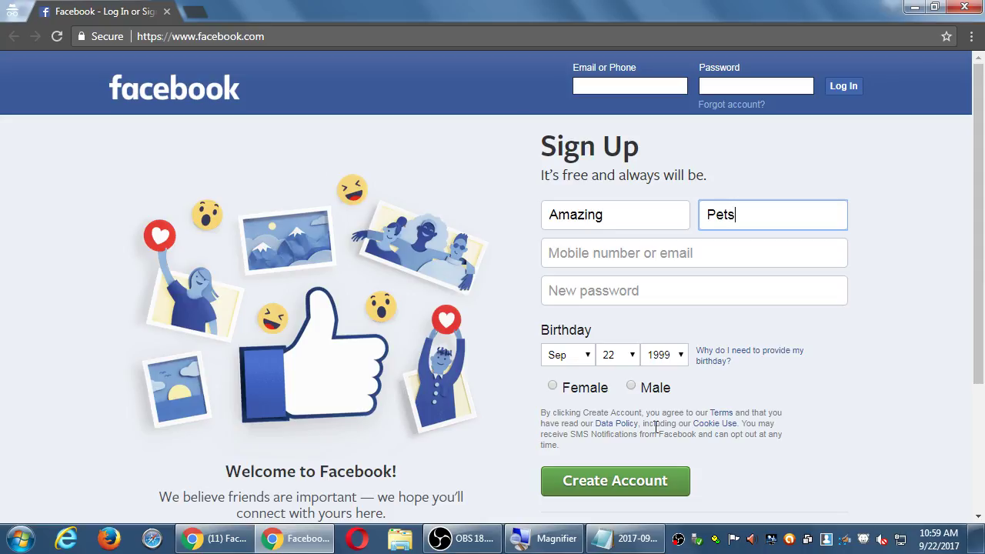
Compare the Create Page option in the logged-in account with the personal sign-up form in the incognito window
key("alt+Tab")
left_click(795, 70)
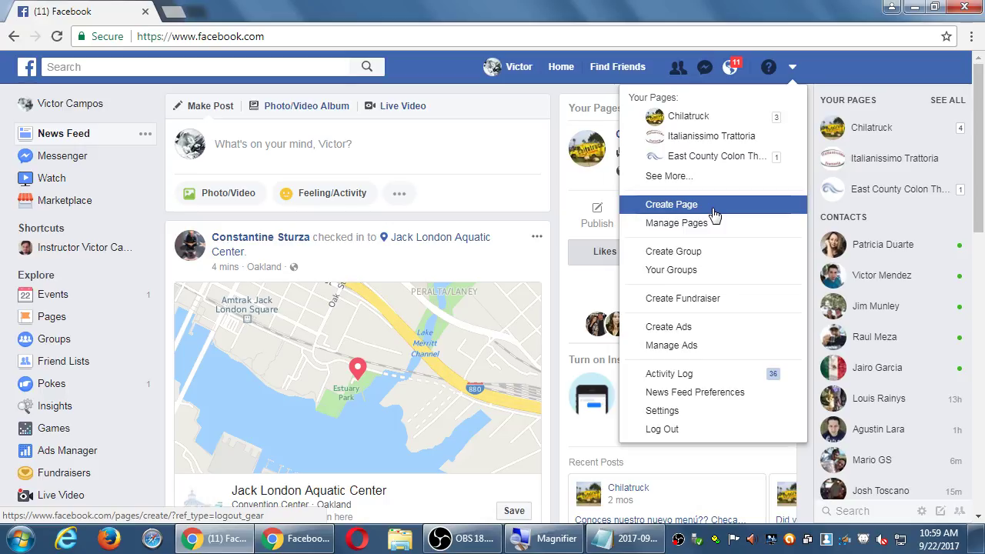
key("alt+Tab")
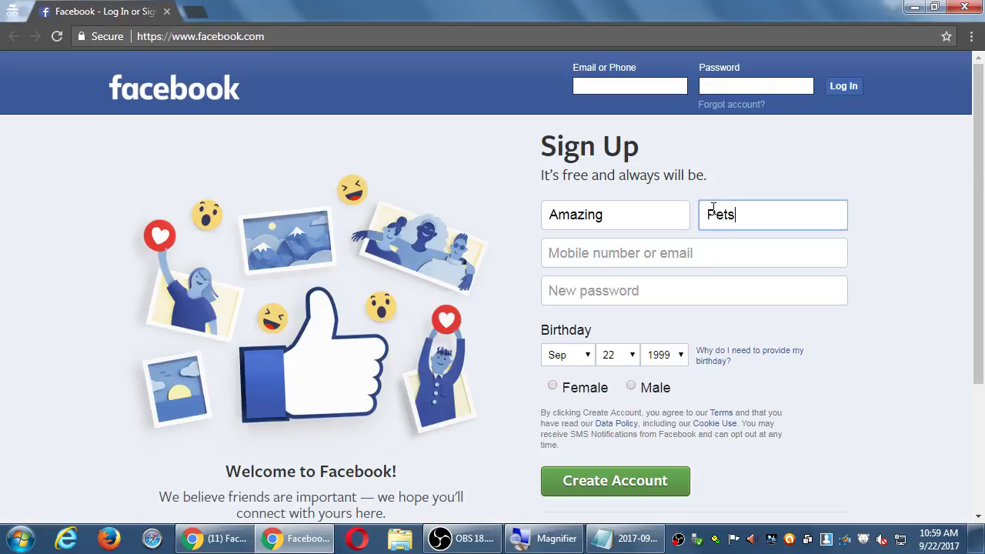
key("alt+Tab")
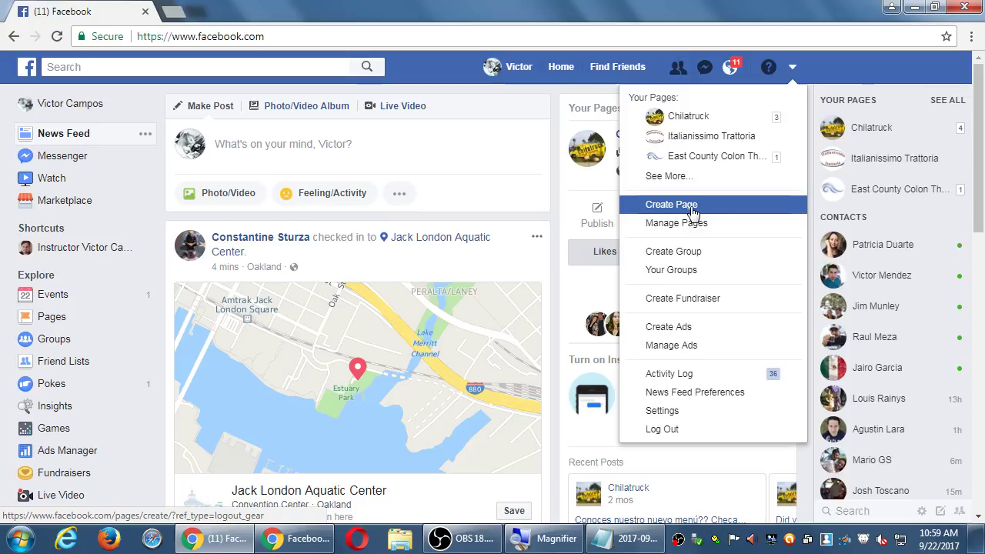
key("alt+Tab")
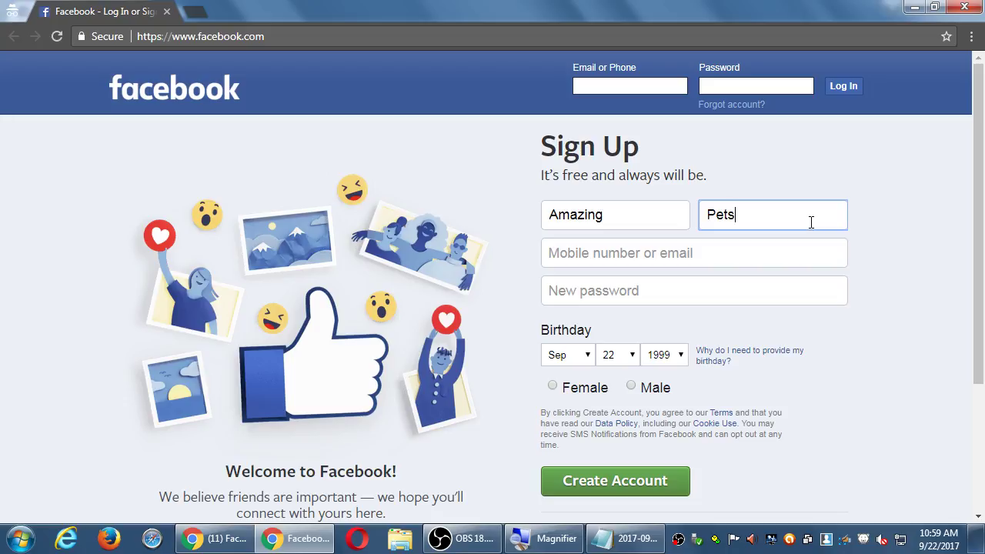
key("alt+Tab")
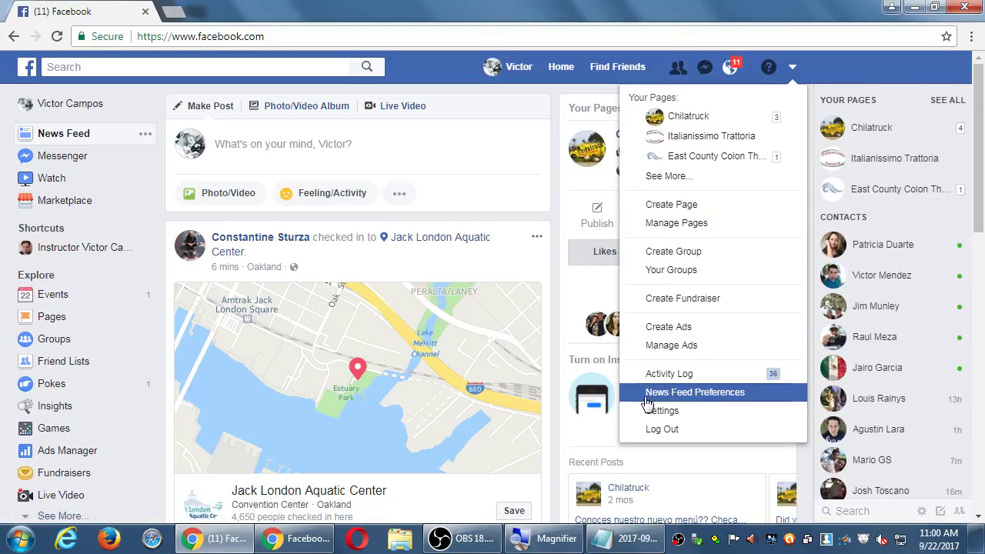
left_click(308, 541)
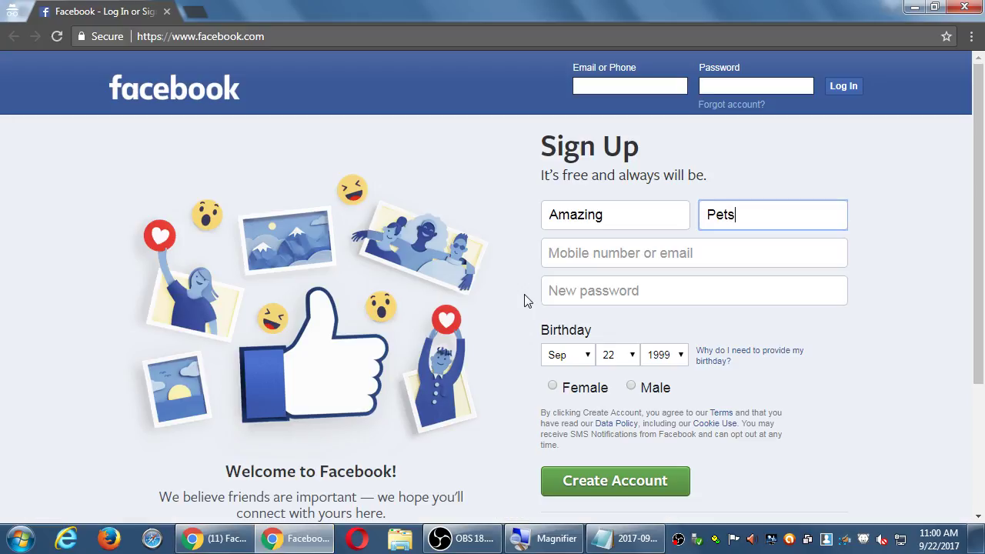
left_click_drag(561, 151, 630, 176)
left_click(655, 172)
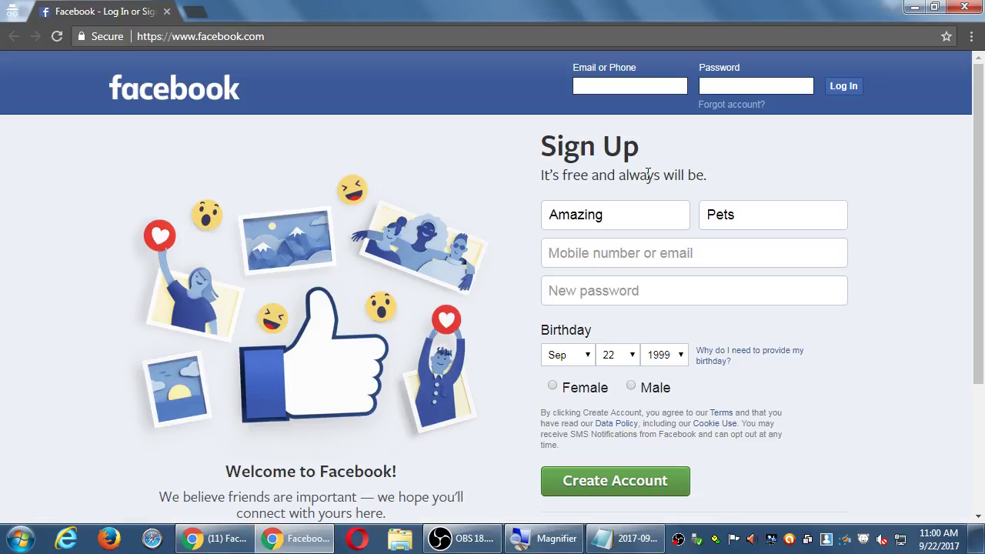
Return to the logged-in Facebook window and start creating a Page from the account options
left_click(215, 539)
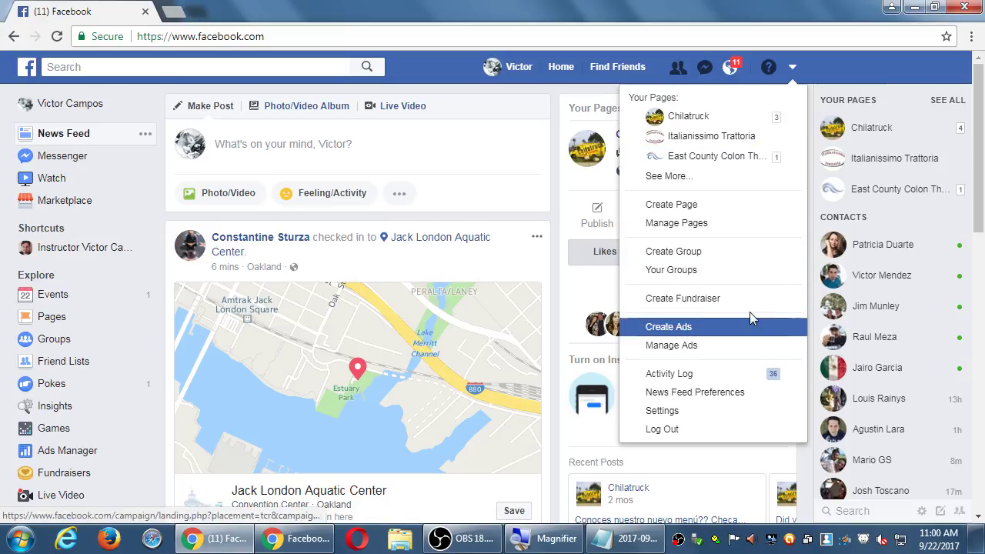
left_click(792, 70)
left_click(794, 71)
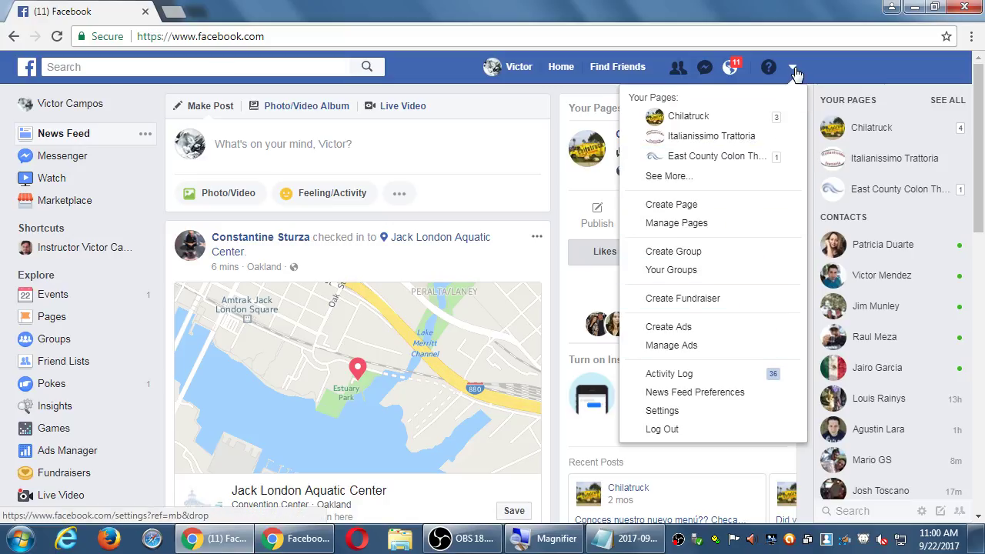
left_click(793, 70)
left_click(794, 70)
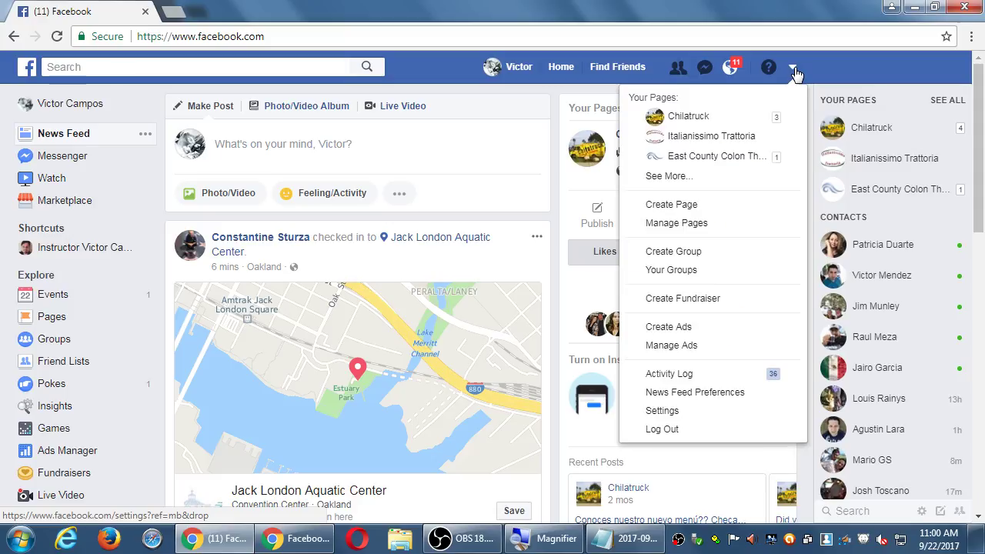
left_click(692, 206)
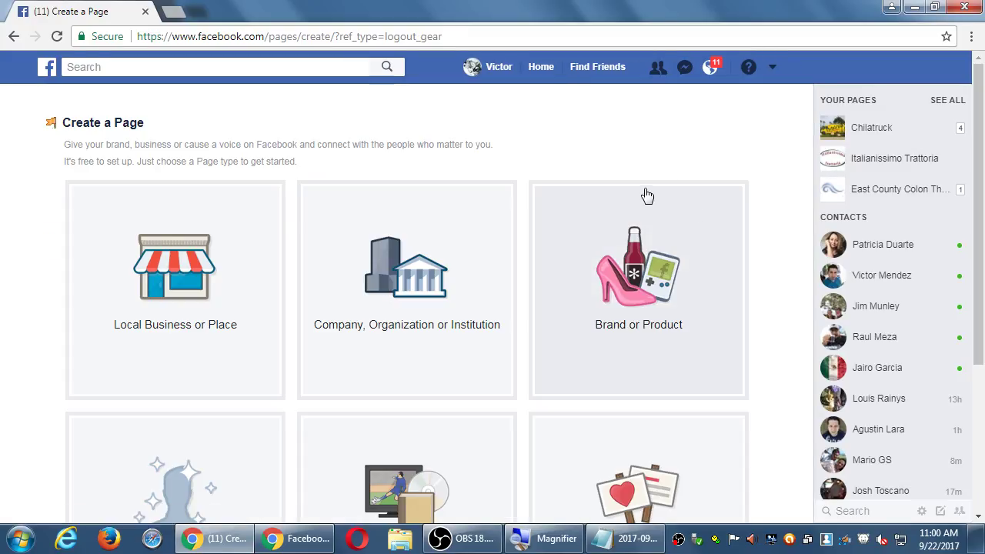
Examine the six Page types on offer, from Local Business or Place to Cause or Community, against the personal sign-up form
scroll(706, 164, "down", 3)
scroll(702, 172, "down", 1)
scroll(702, 181, "up", 3)
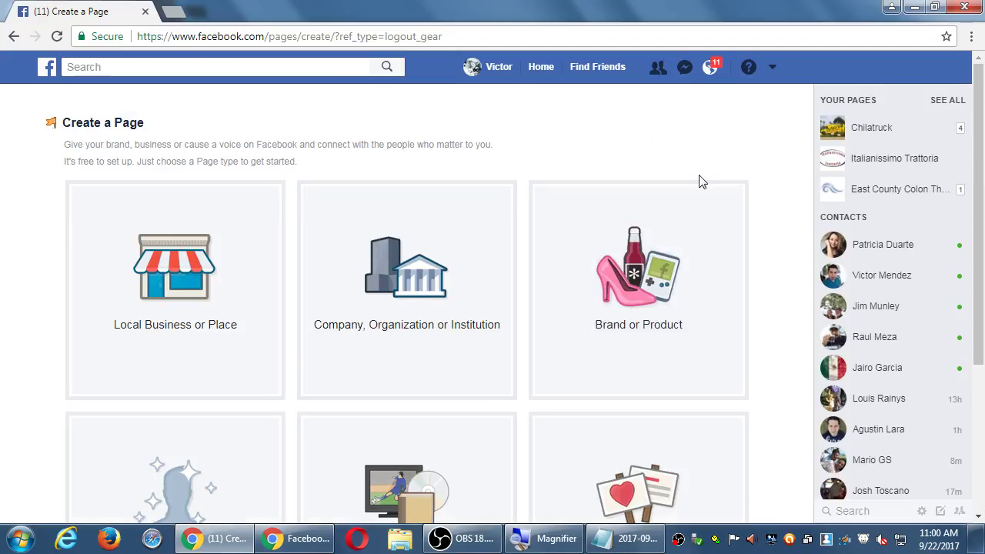
scroll(713, 214, "down", 3)
scroll(724, 228, "up", 1)
scroll(724, 228, "up", 1)
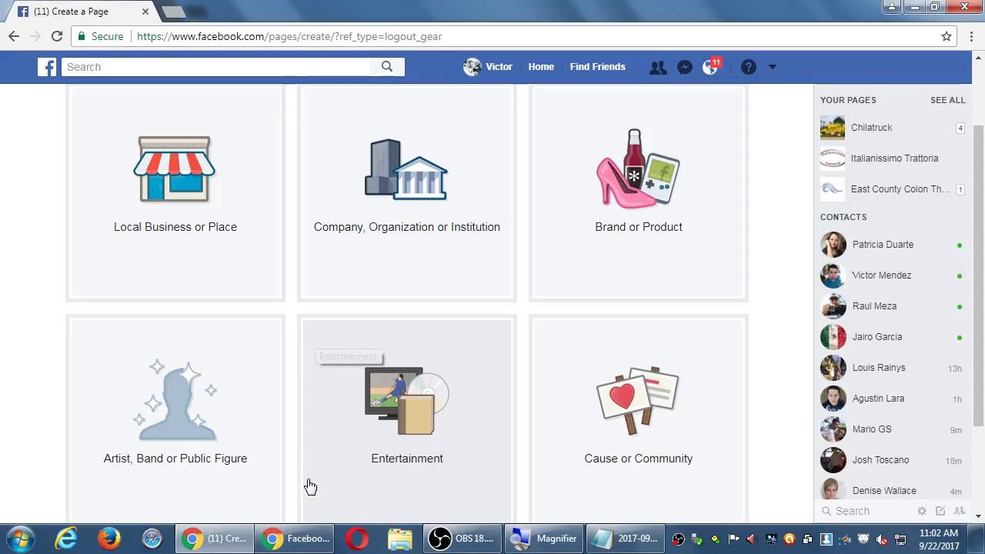
left_click(304, 538)
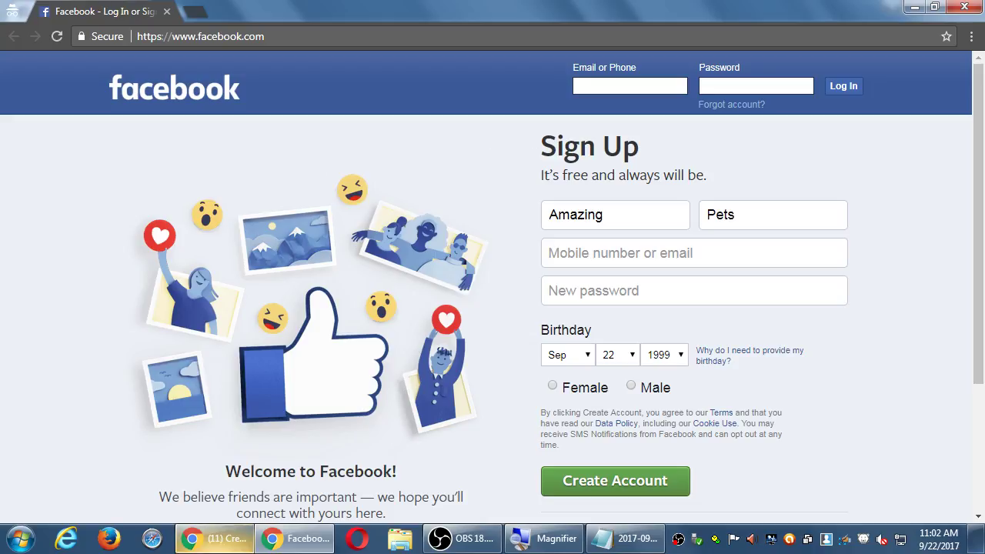
left_click(235, 543)
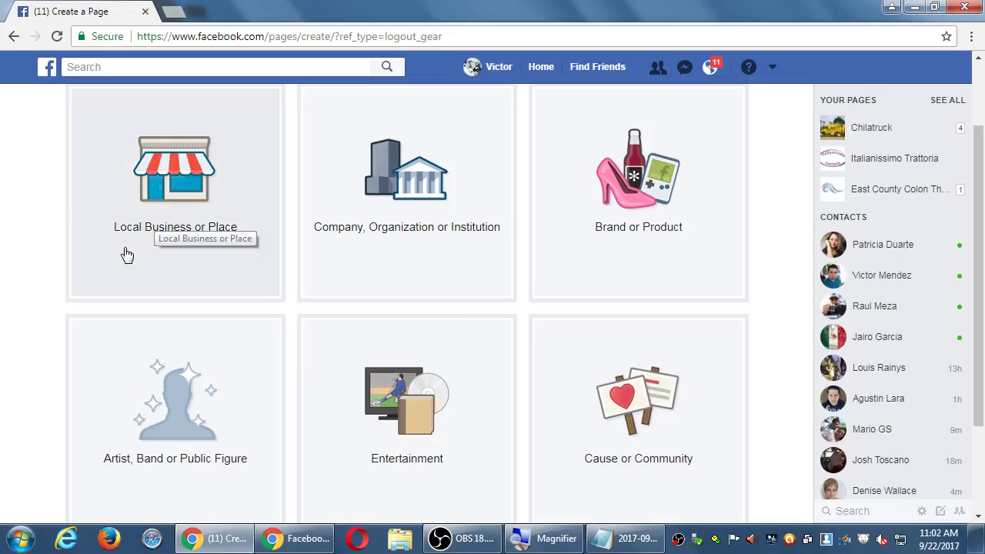
Open the Local Business or Place form and examine its page name, category, street address, zip code and phone fields
left_click(161, 204)
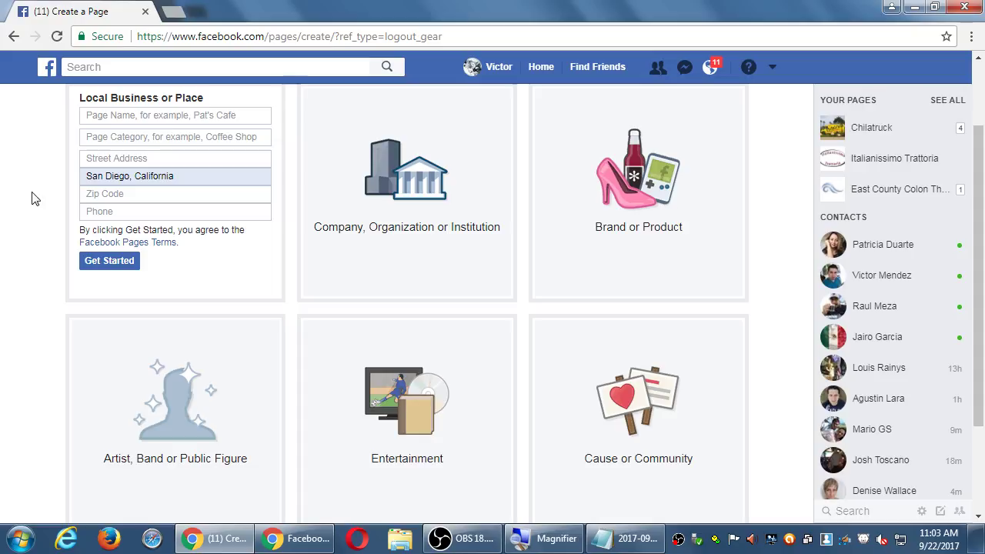
left_click(148, 115)
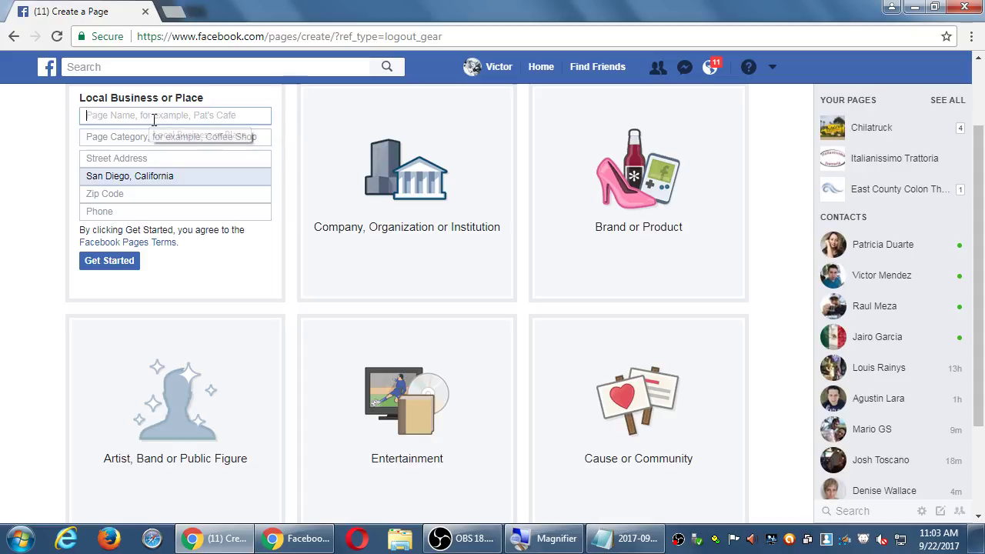
left_click(142, 138)
left_click(136, 158)
left_click(127, 195)
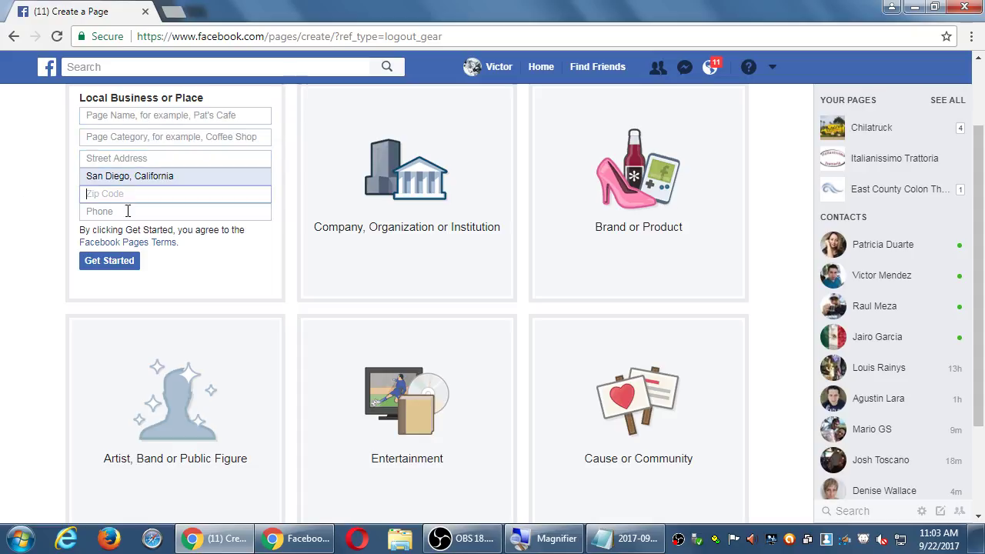
left_click(124, 214)
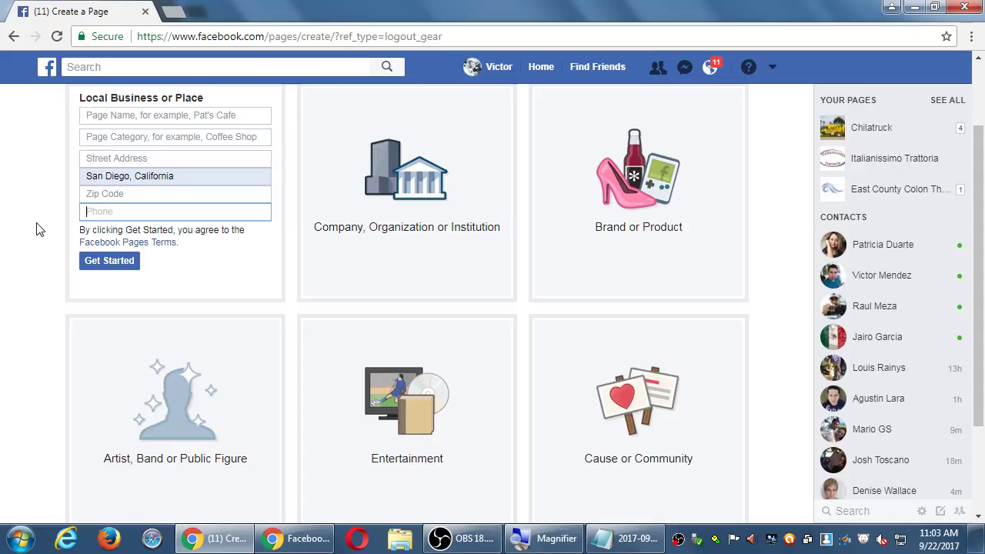
Compare the Company, Organization or Institution form with the Local Business or Place form and its address and phone fields
left_click(359, 192)
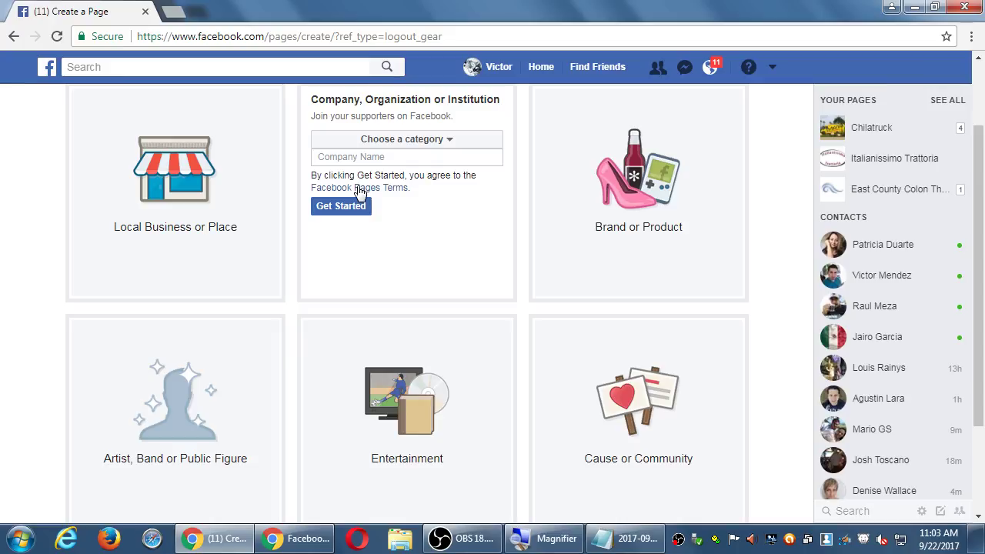
left_click(223, 187)
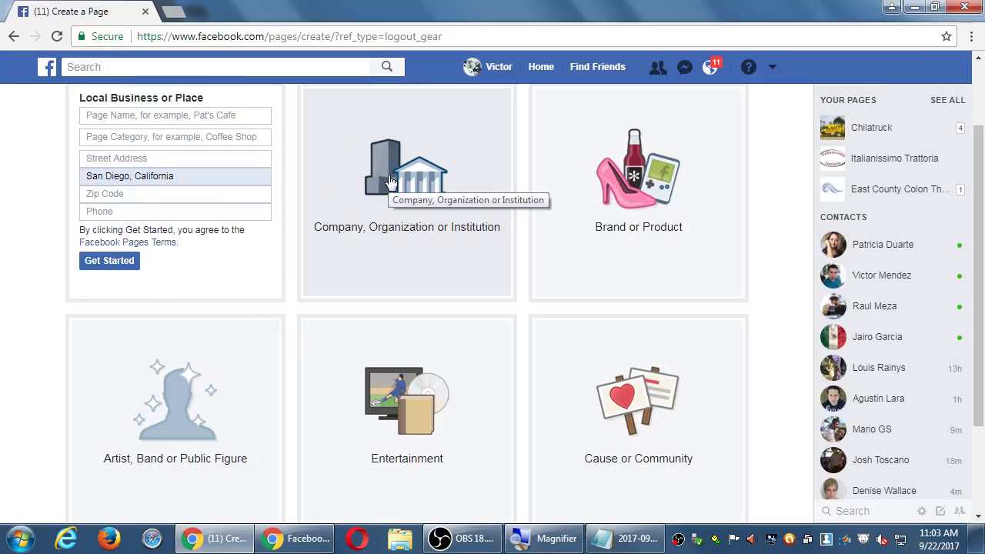
left_click(390, 181)
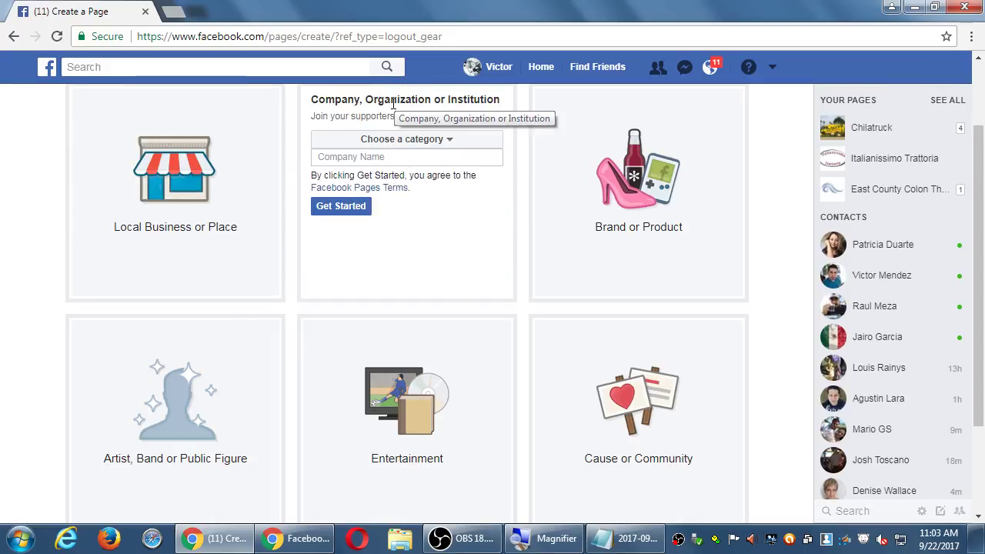
scroll(392, 100, "up", 1)
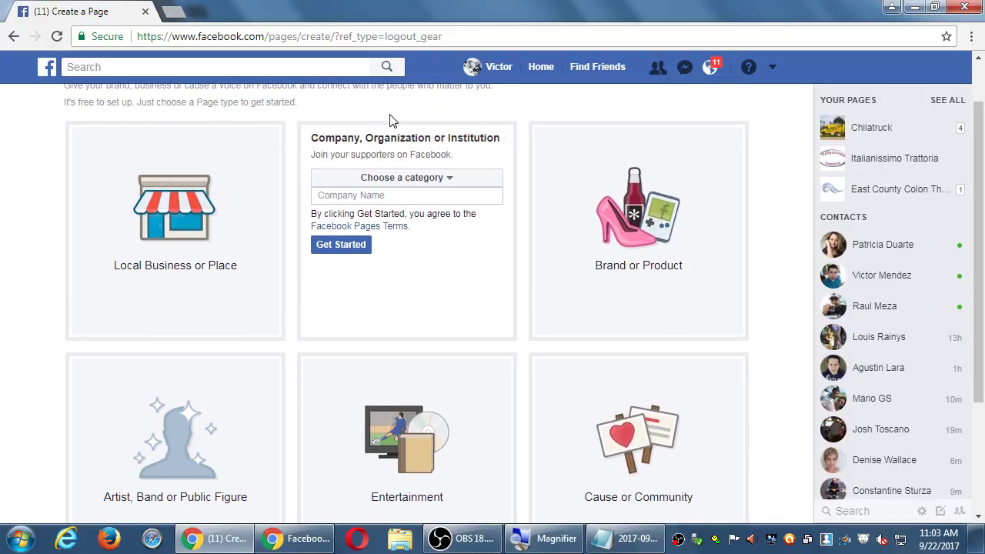
left_click(253, 165)
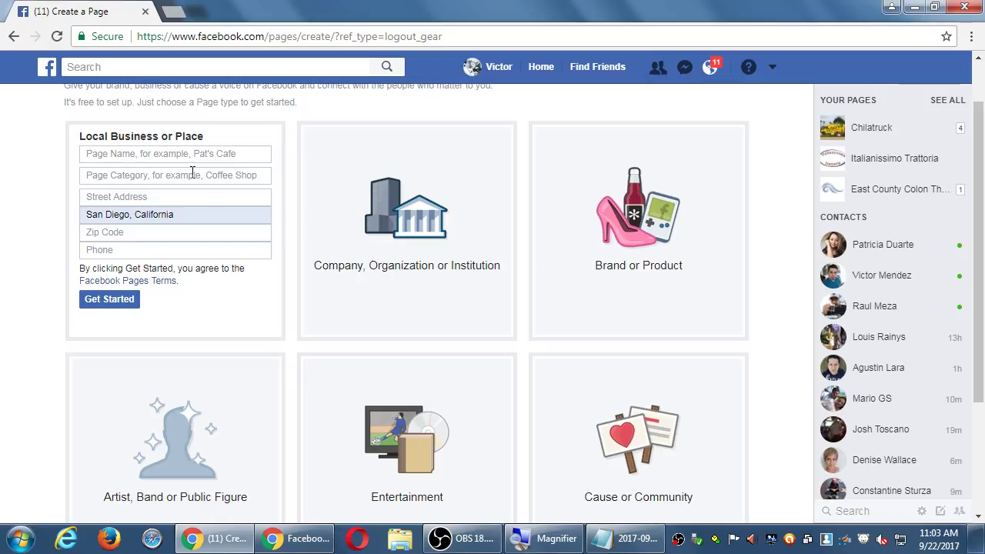
left_click(331, 223)
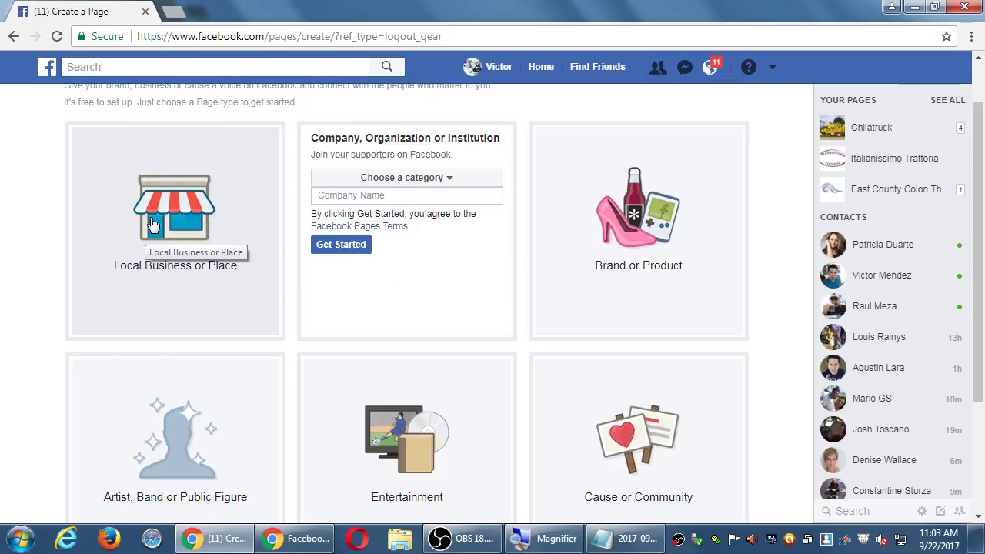
left_click(153, 256)
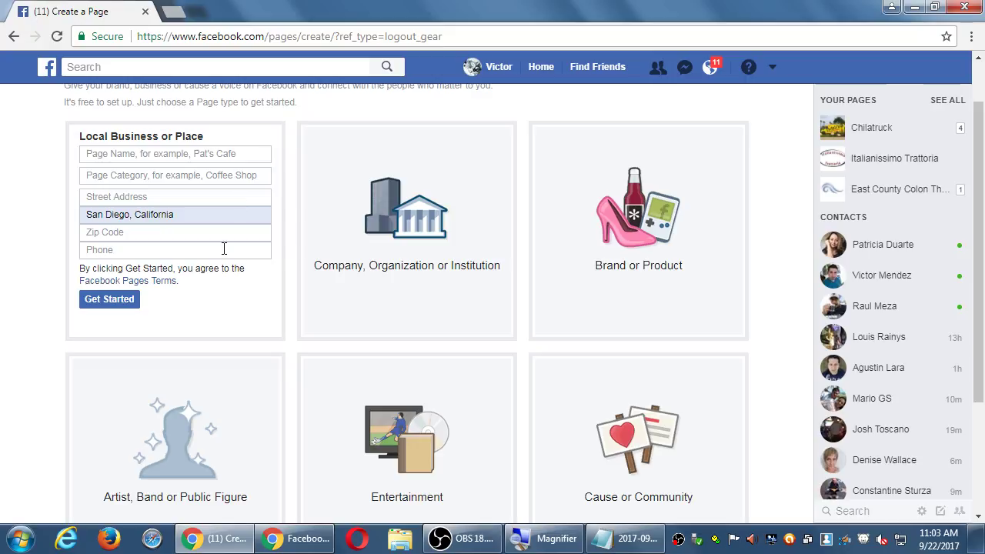
left_click(223, 249)
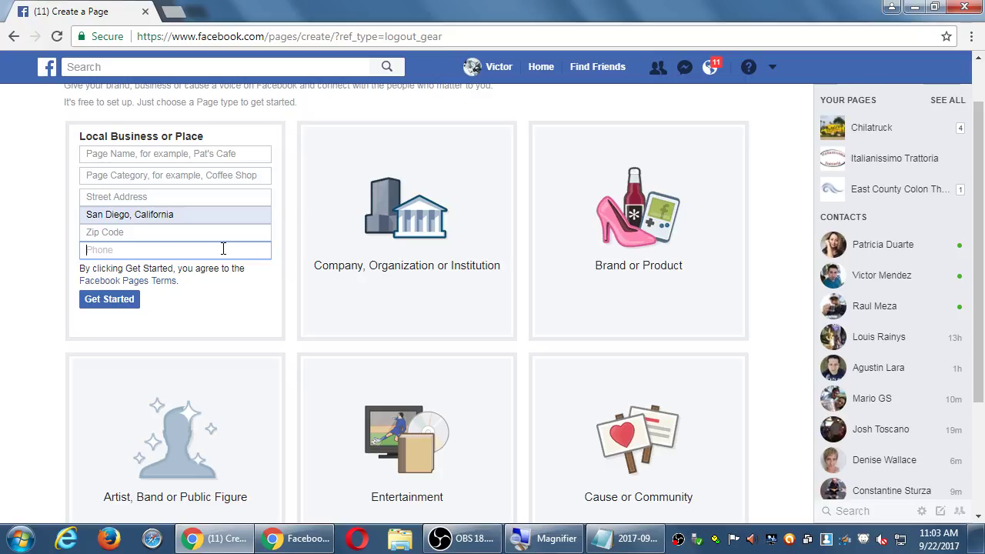
left_click(415, 190)
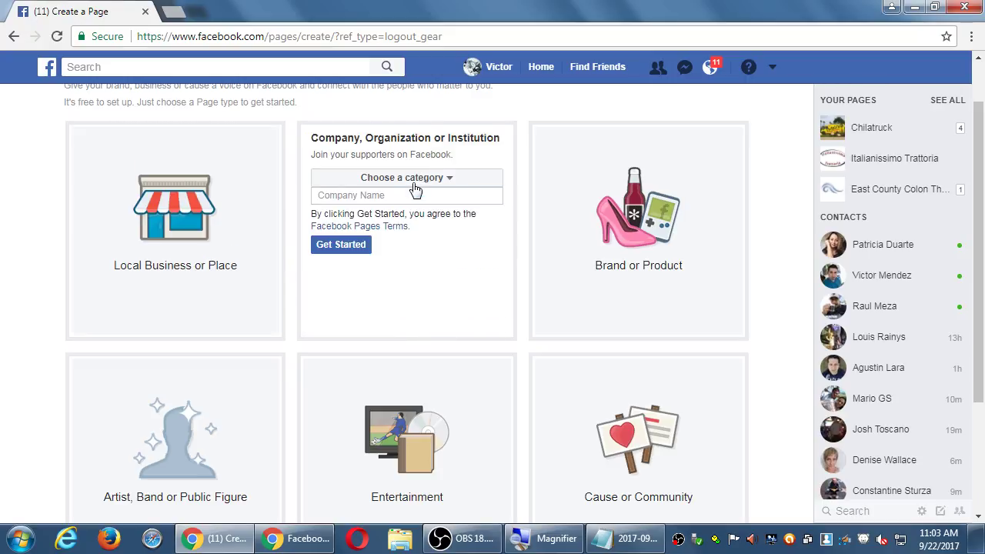
Look over the remaining Page types, including Brand or Product and Entertainment
scroll(781, 227, "down", 1)
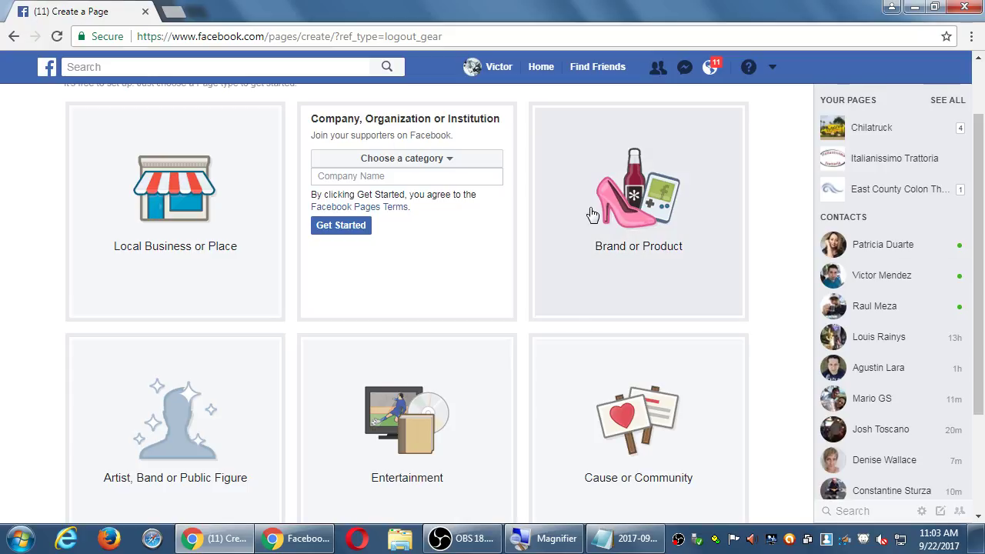
scroll(644, 356, "down", 1)
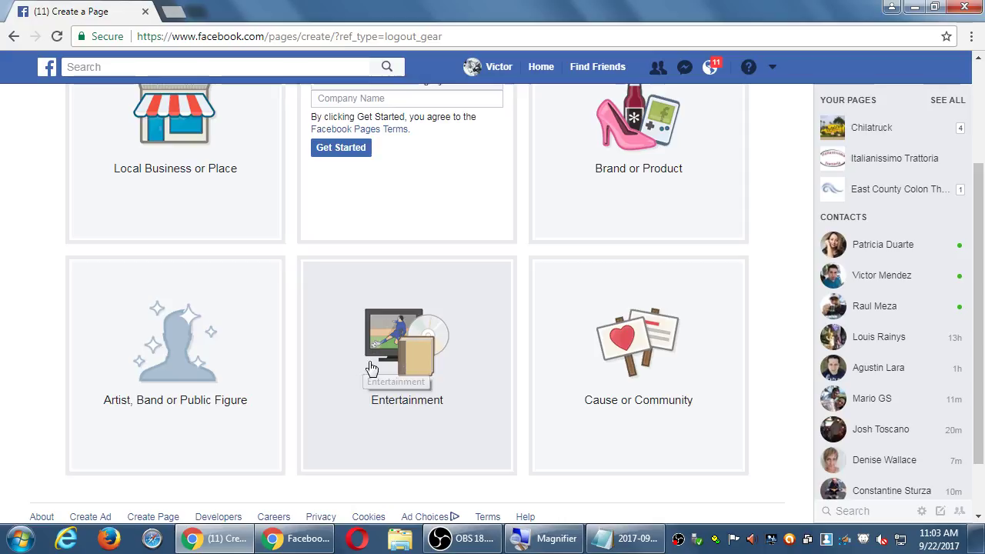
left_click(419, 346)
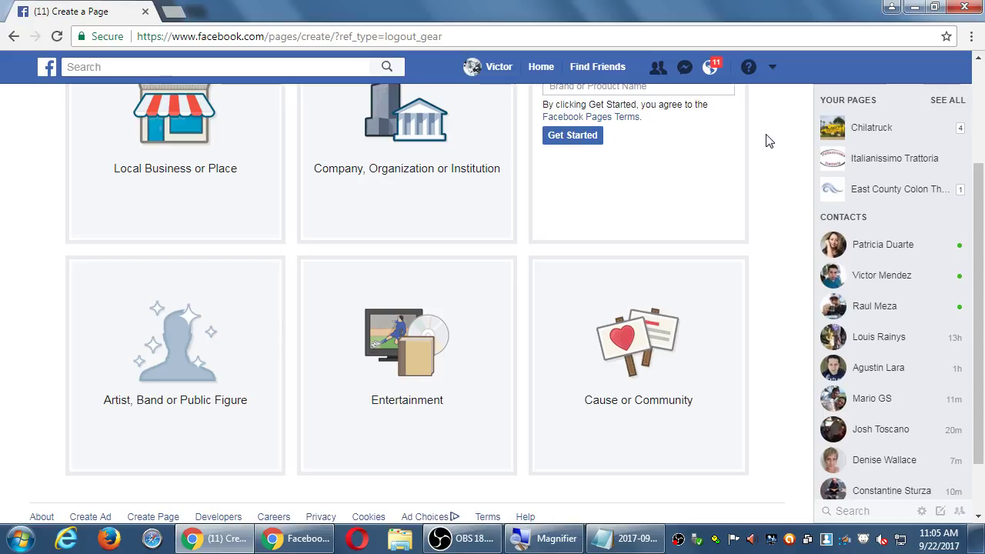
scroll(509, 237, "up", 1)
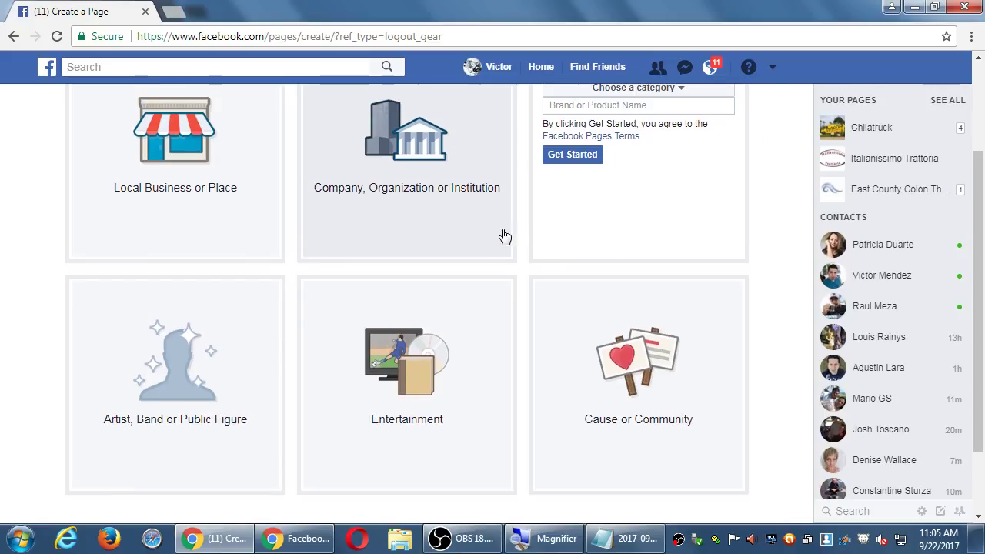
Open the Company, Organization or Institution form and look through its category list down to Travel Company, leaving the category unset
left_click(428, 197)
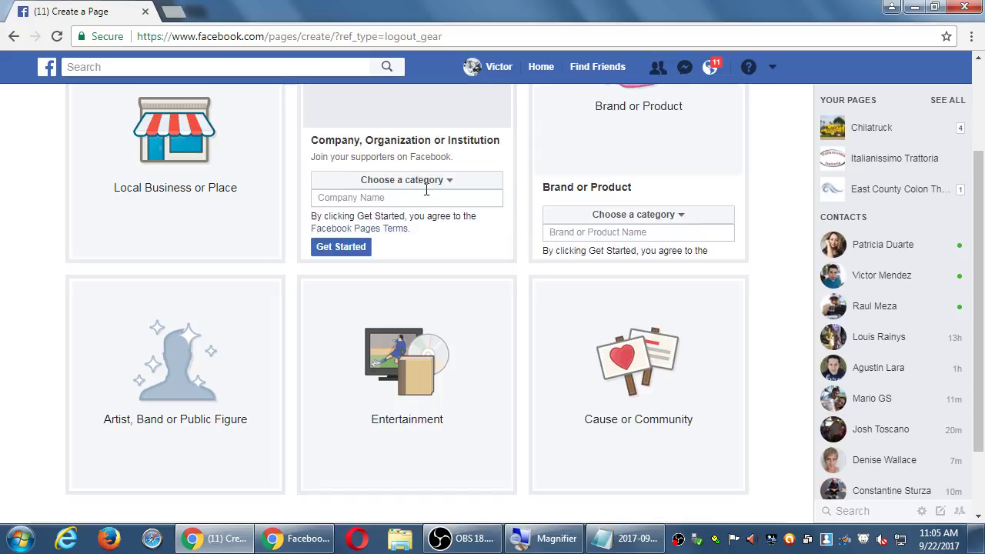
scroll(428, 196, "up", 2)
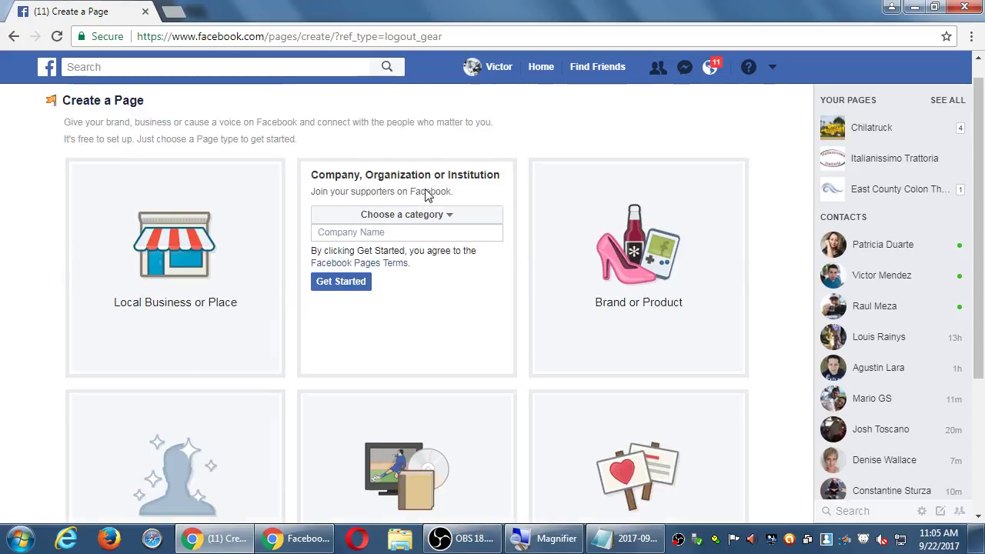
left_click(407, 232)
scroll(532, 342, "down", 2)
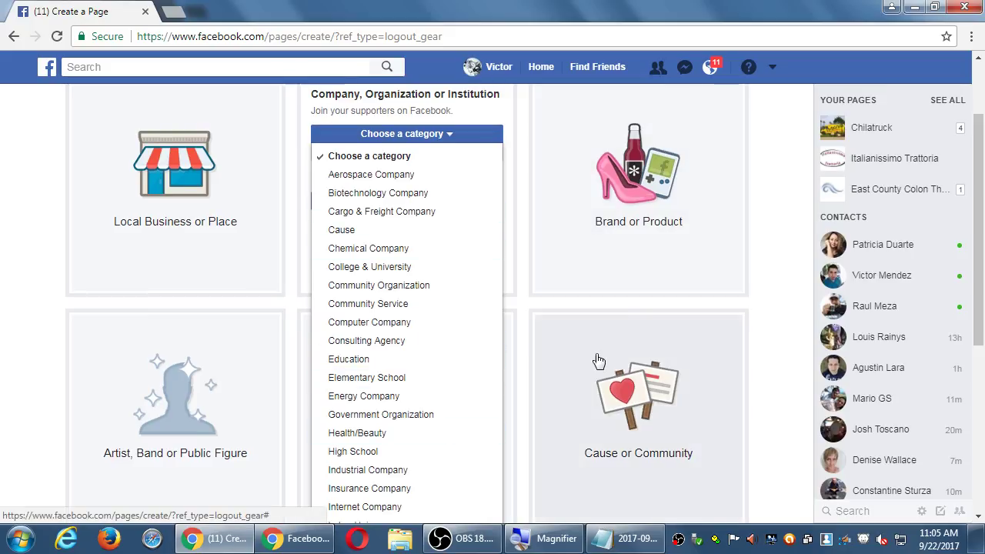
scroll(465, 384, "down", 1)
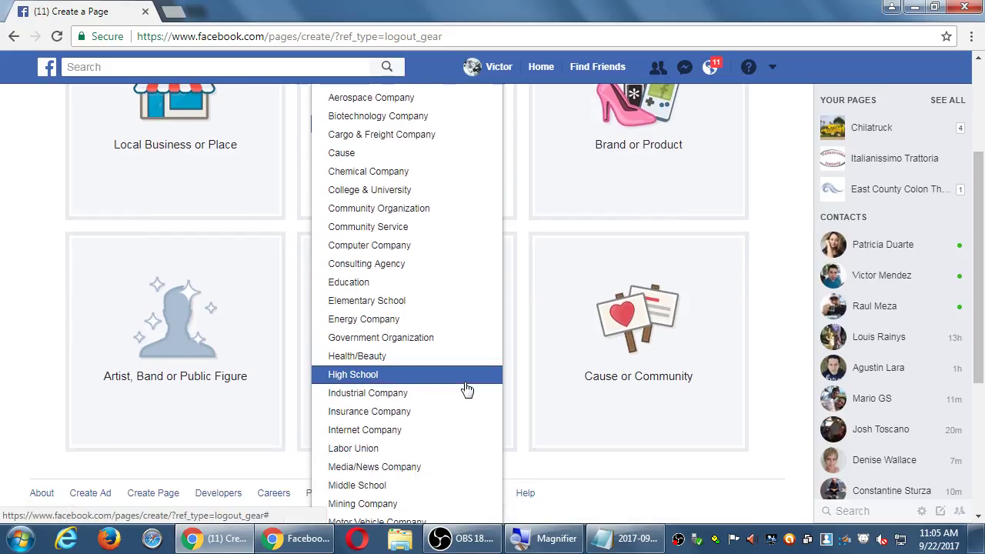
scroll(466, 389, "down", 4)
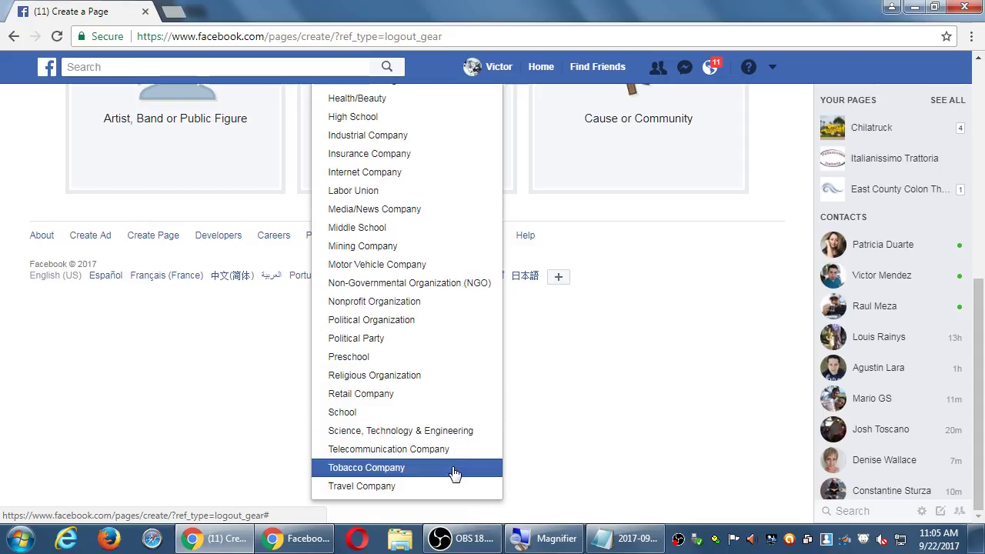
left_click(593, 310)
scroll(698, 367, "up", 5)
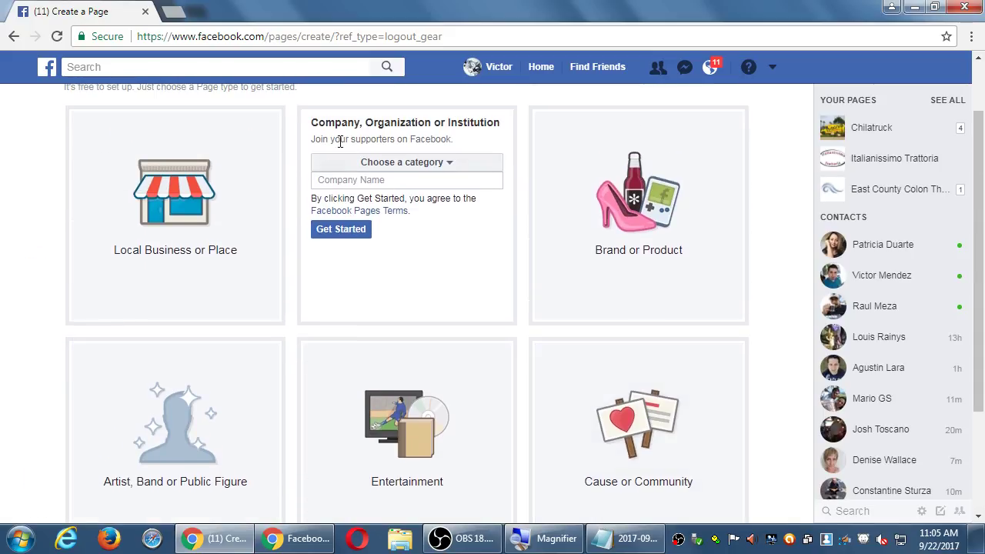
Review the full category list of the Company, Organization or Institution type down to Travel Company, leaving the category unset
left_click(412, 160)
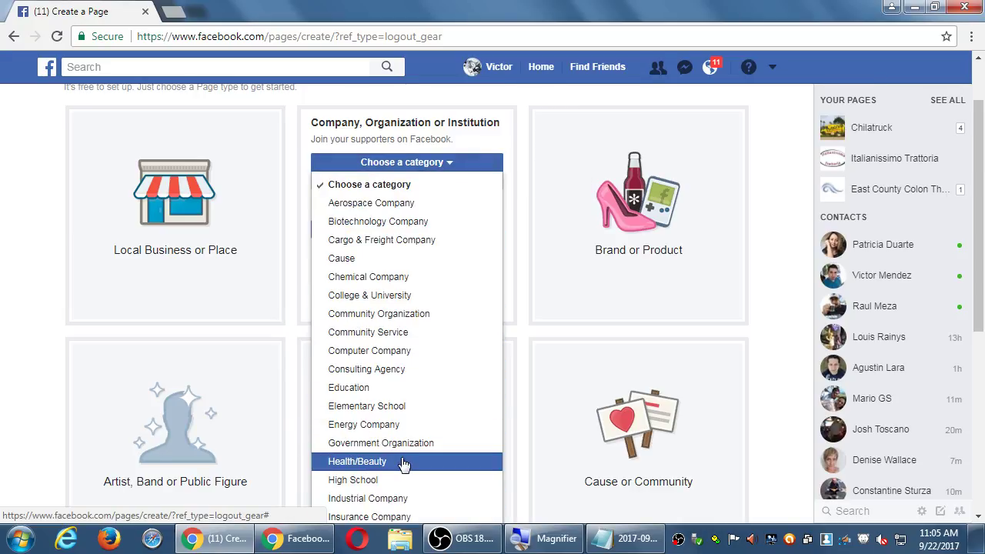
scroll(404, 462, "down", 2)
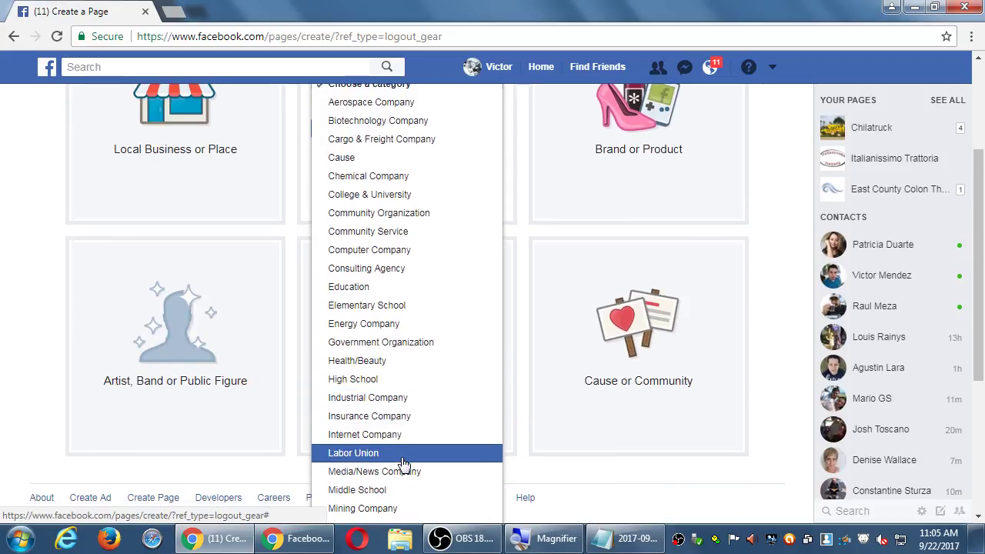
scroll(404, 462, "down", 1)
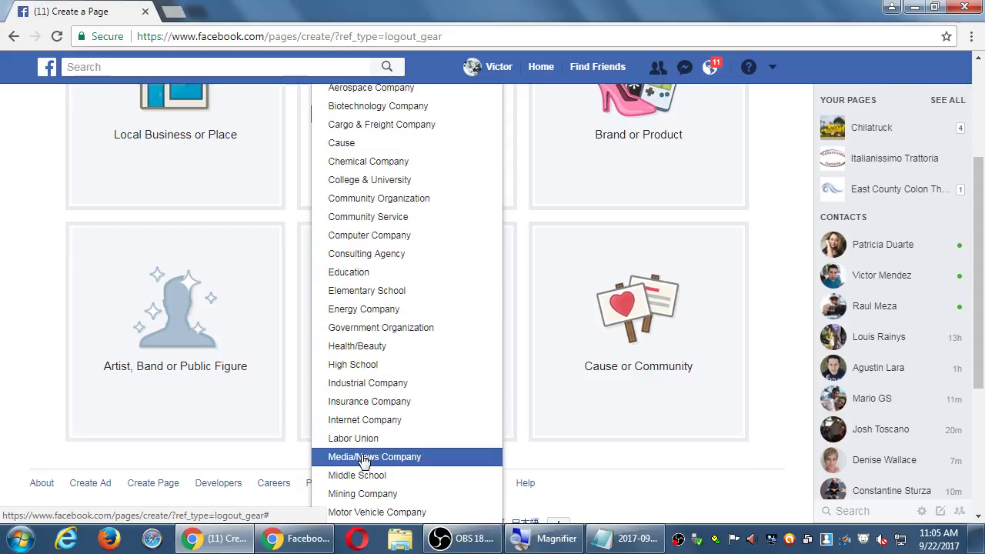
scroll(364, 456, "down", 2)
scroll(364, 460, "down", 2)
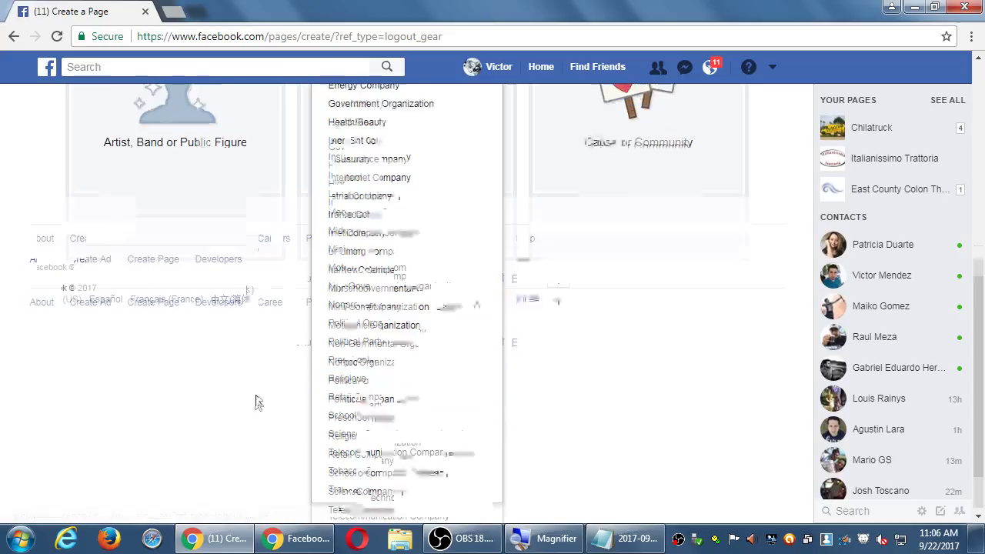
scroll(257, 402, "up", 1)
scroll(258, 403, "up", 2)
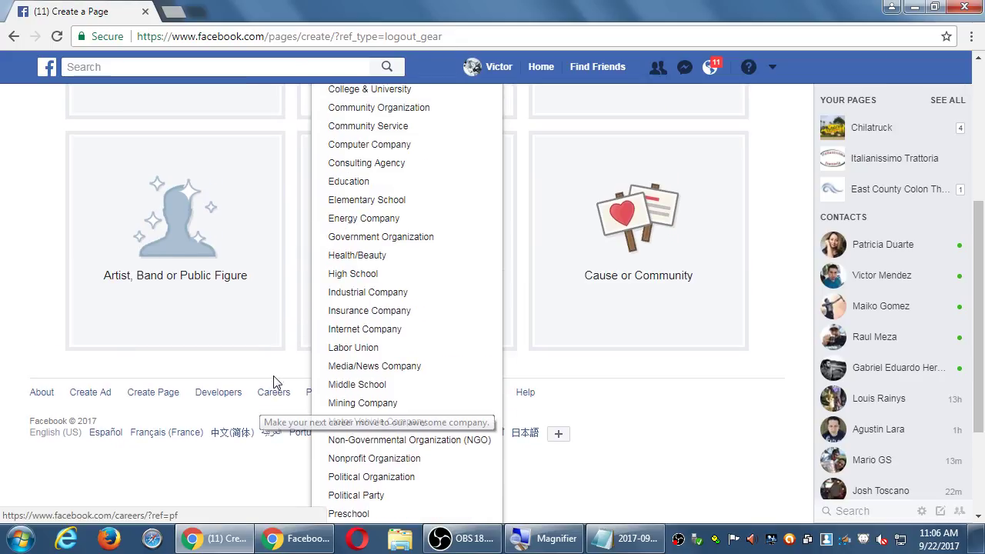
scroll(277, 378, "up", 1)
scroll(279, 379, "up", 3)
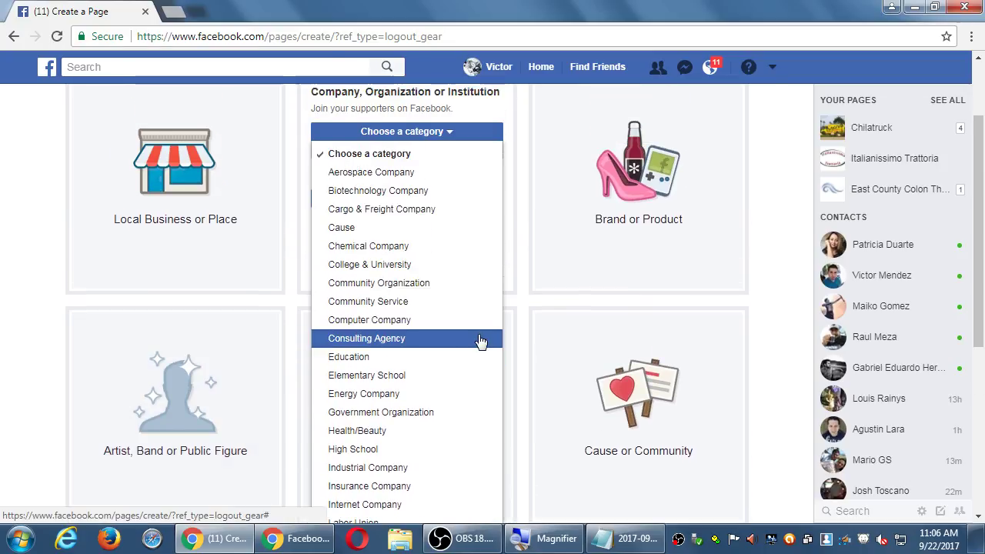
scroll(480, 341, "down", 1)
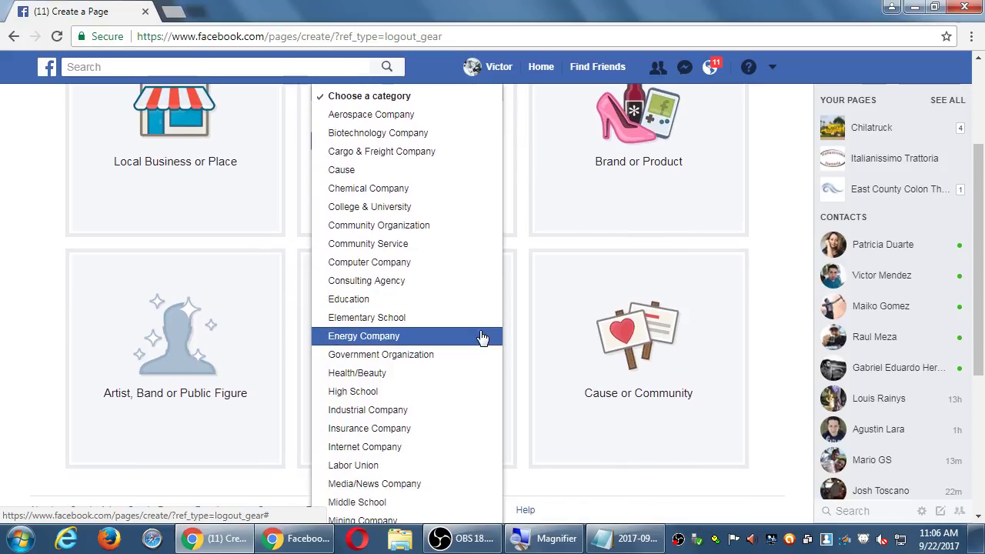
scroll(481, 338, "down", 2)
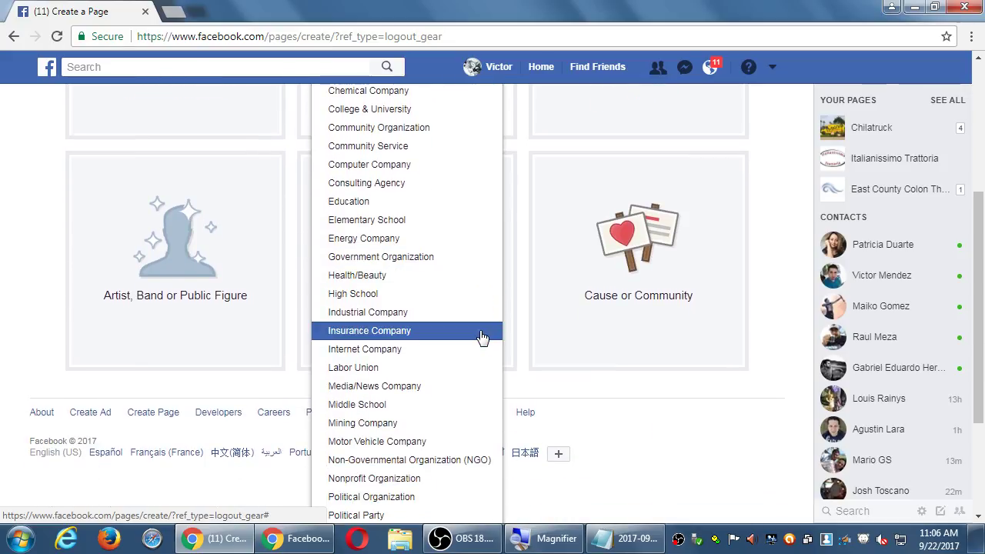
scroll(480, 339, "down", 3)
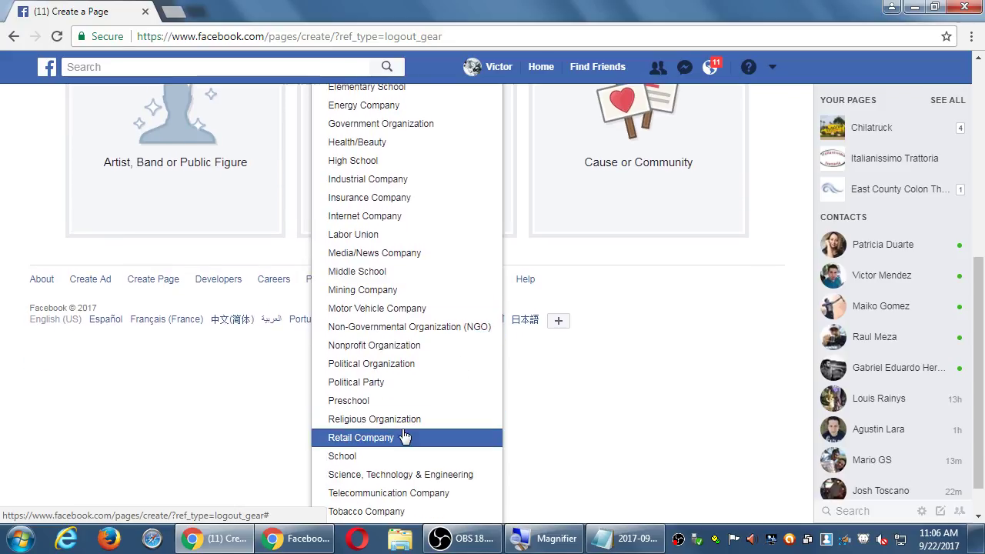
scroll(404, 438, "down", 1)
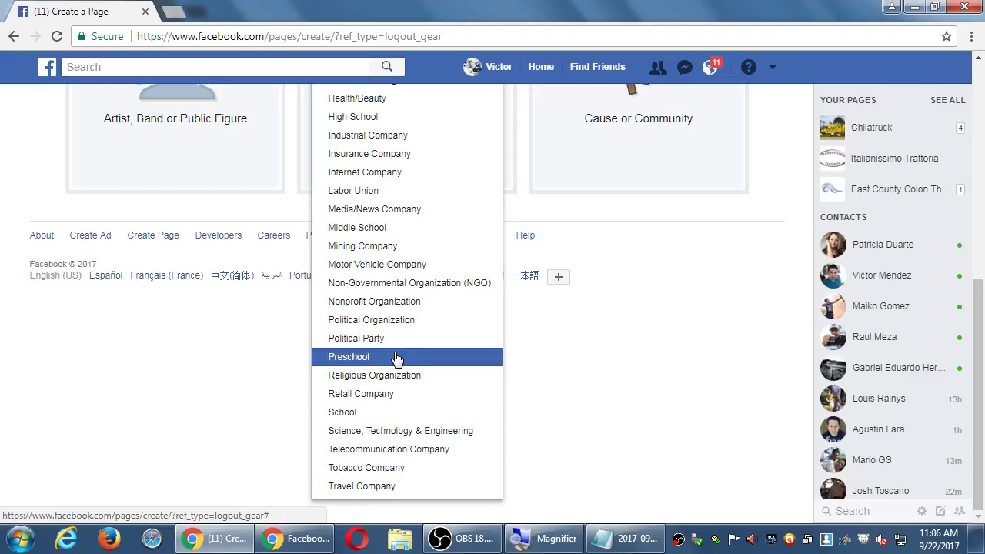
scroll(398, 322, "up", 1)
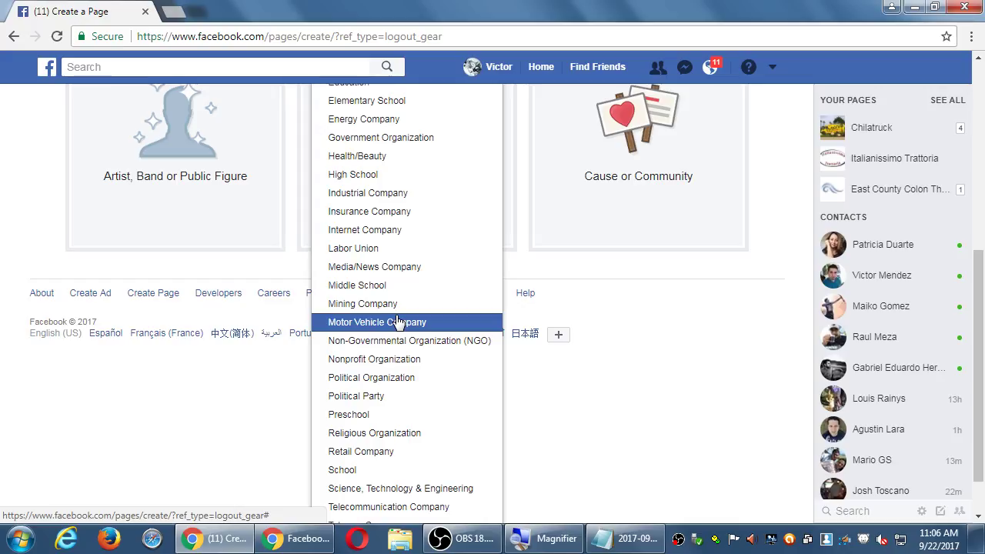
scroll(398, 322, "up", 1)
scroll(398, 322, "up", 1)
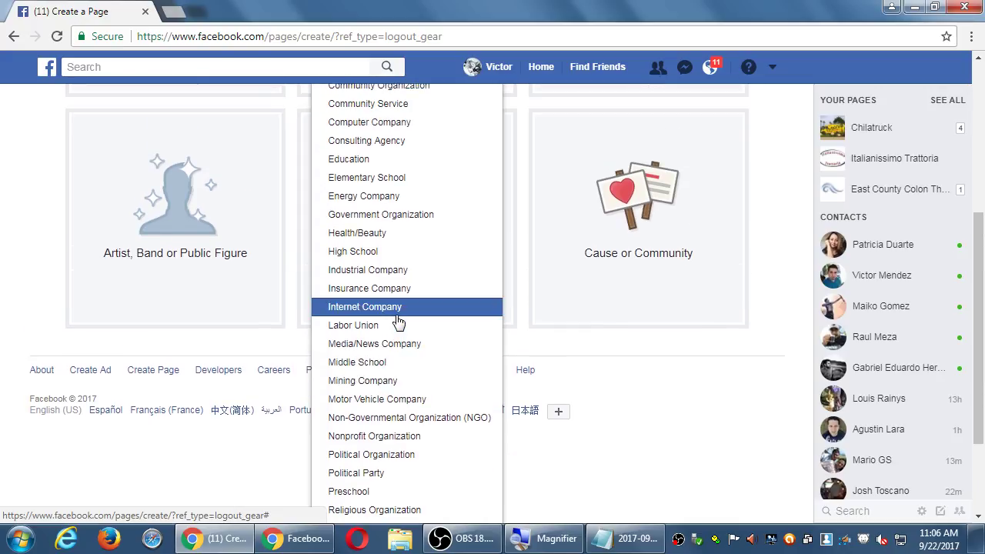
scroll(398, 322, "up", 4)
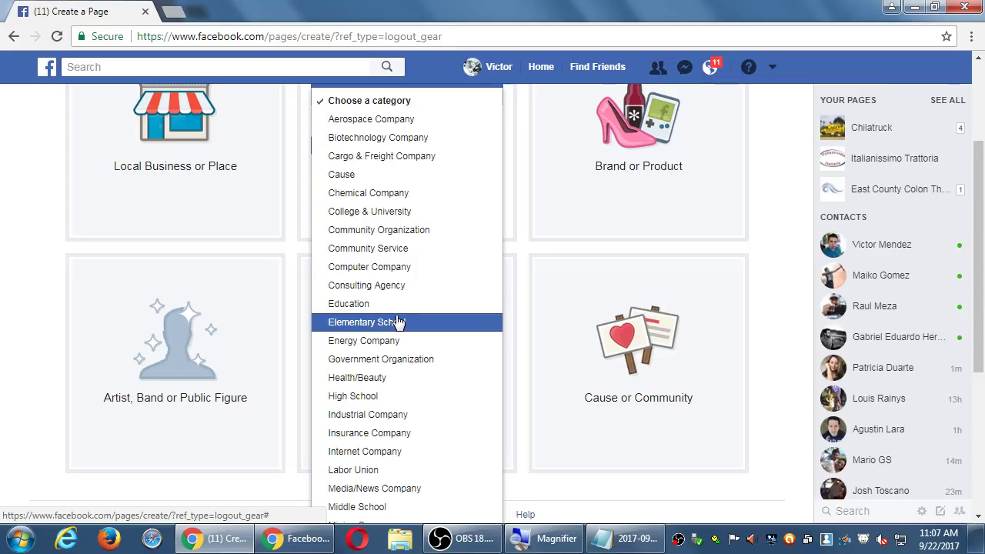
left_click(37, 180)
scroll(120, 206, "up", 2)
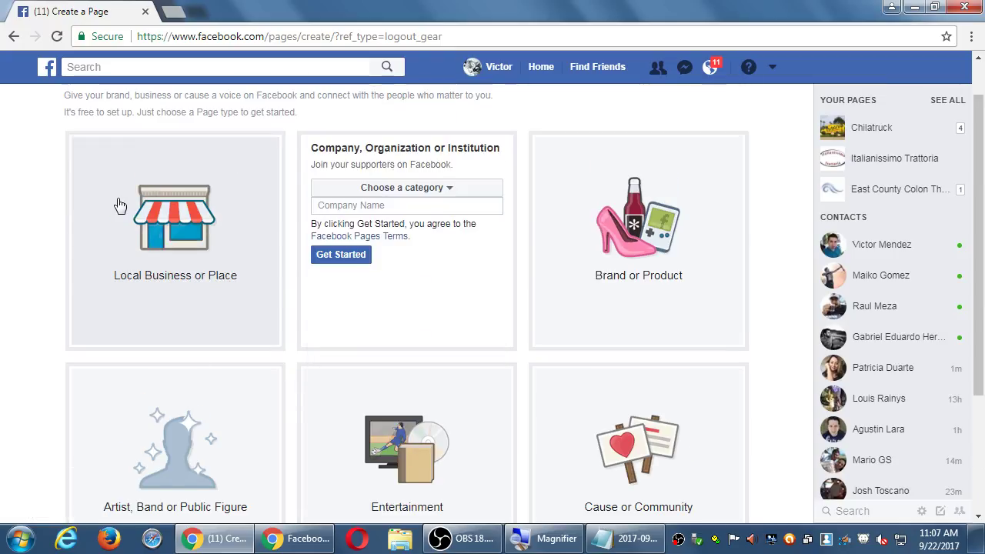
Set the Company, Organization or Institution category to Retail Company
left_click(477, 189)
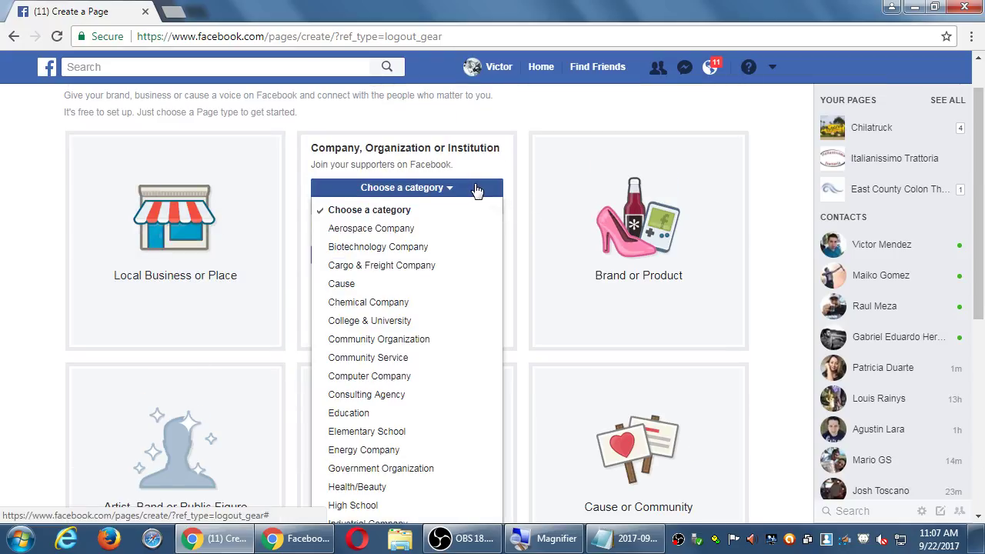
scroll(425, 362, "down", 5)
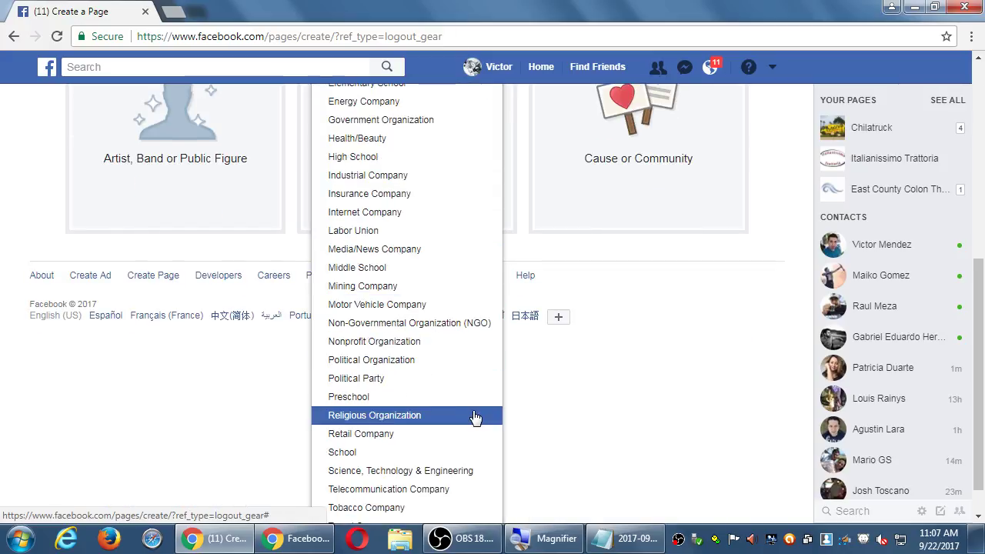
scroll(446, 462, "down", 1)
left_click(401, 393)
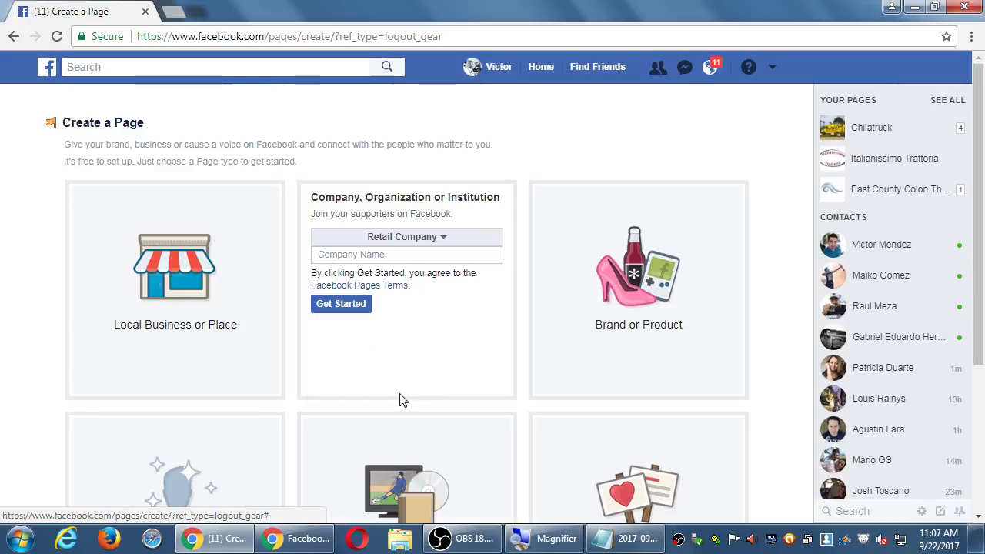
Enter "Victor's Bakery" as the company name and create the Page
left_click(396, 257)
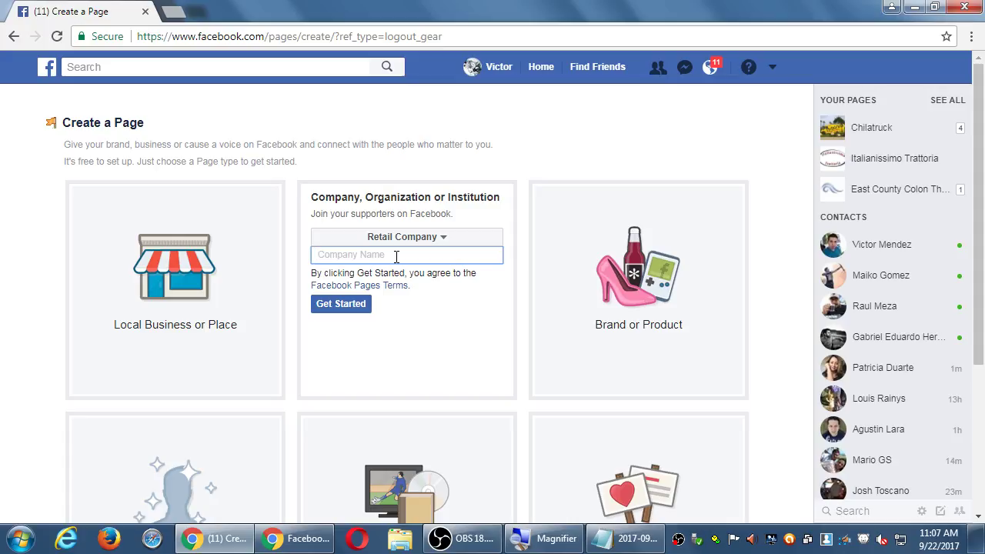
type("Victor's Bakery")
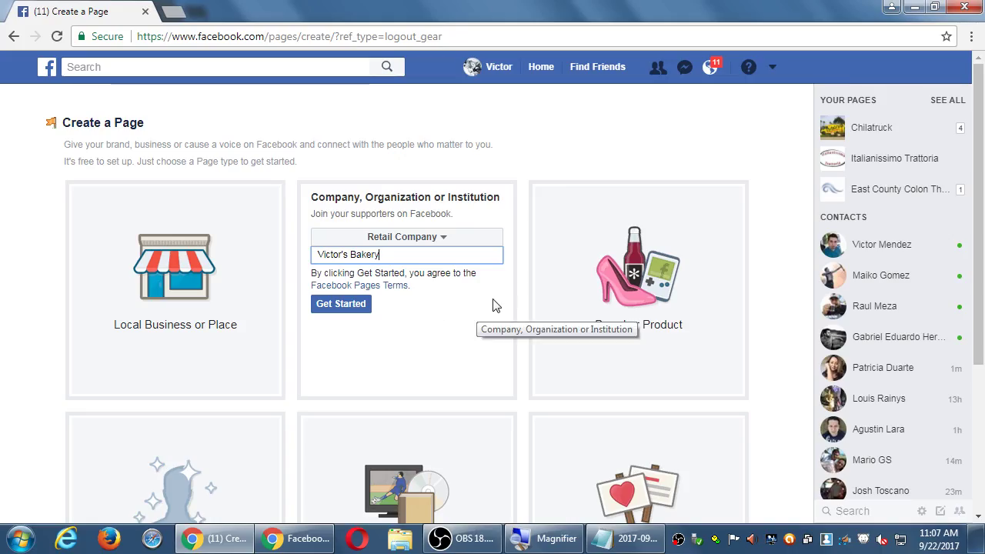
left_click(345, 305)
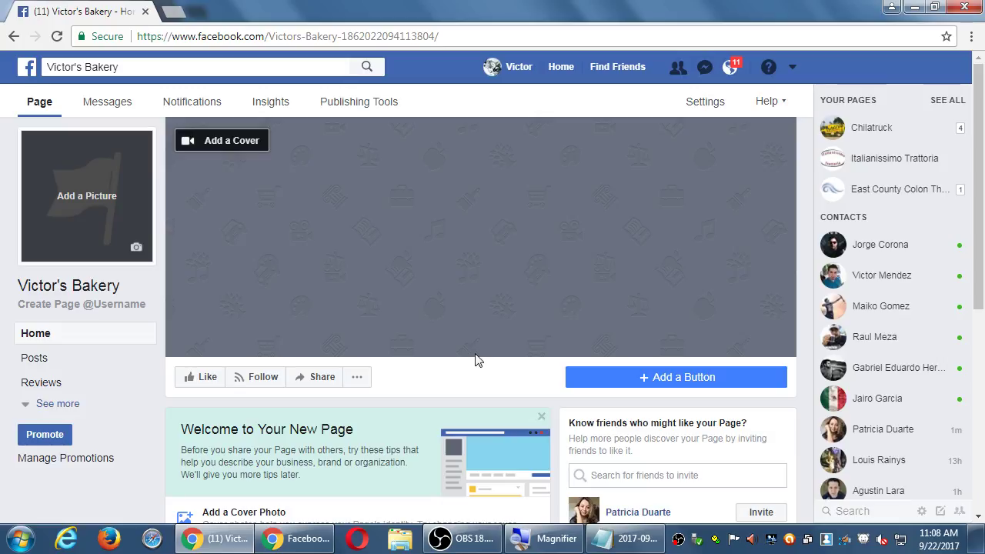
Look over the new Page's setup tips and examine the numeric ID at the end of its web address
scroll(378, 352, "down", 3)
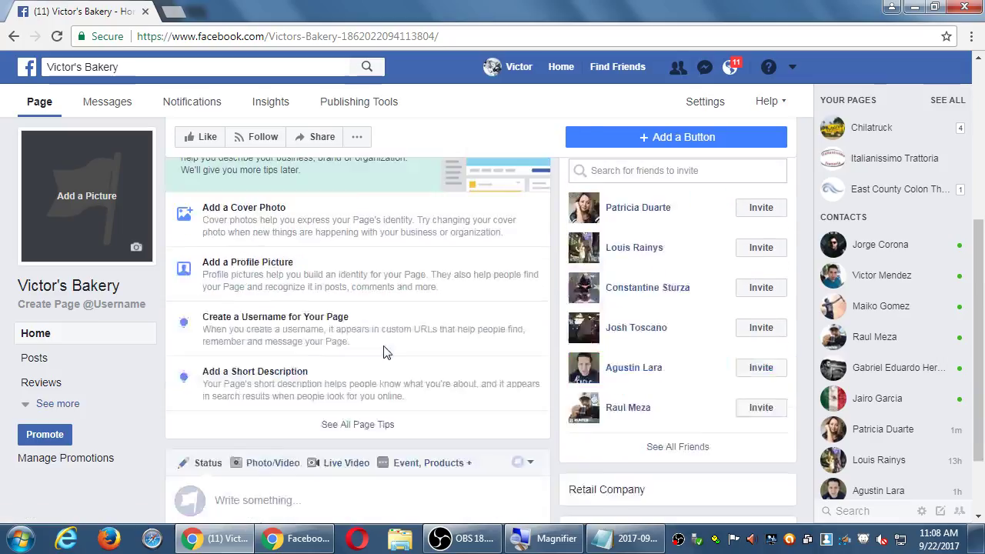
scroll(387, 352, "up", 3)
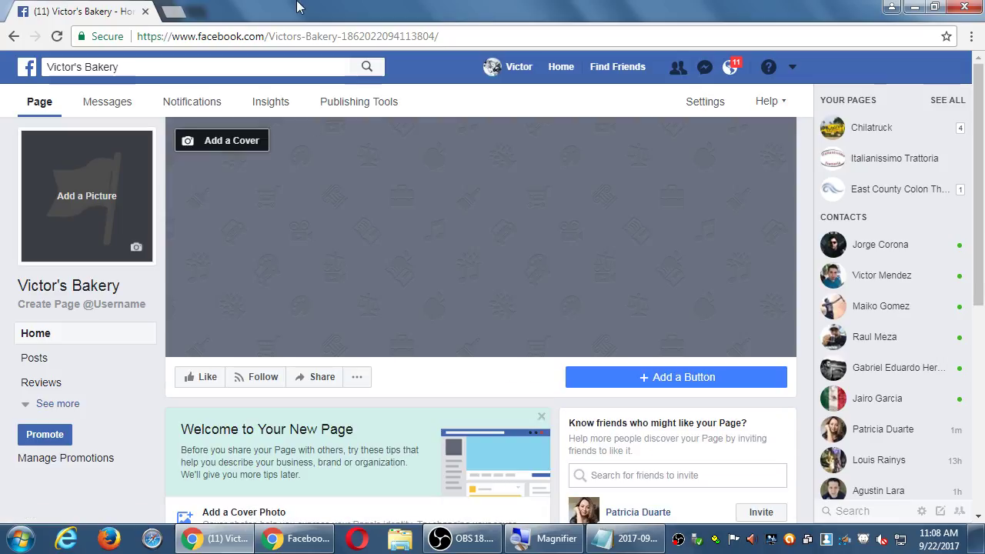
key("super+plus")
key("super+plus")
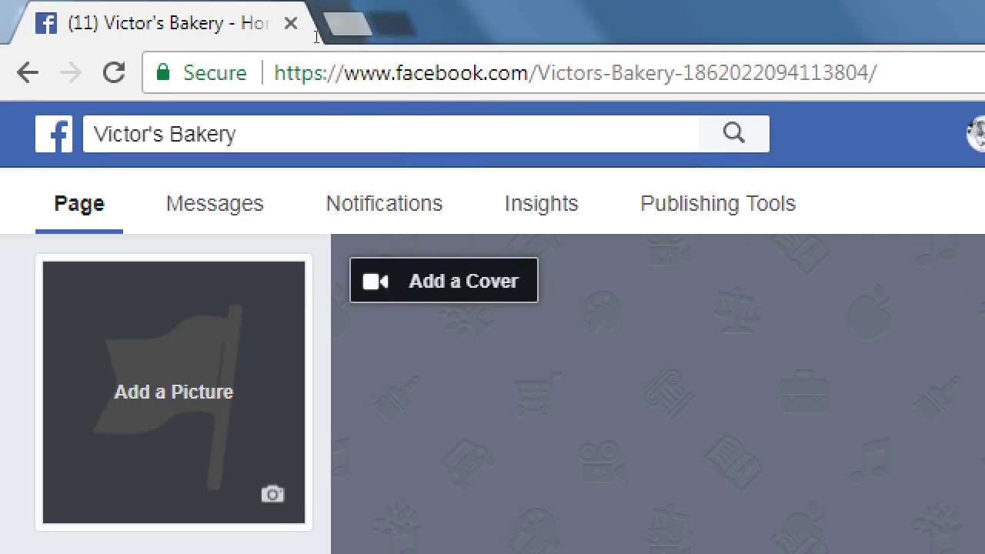
double_click(378, 38)
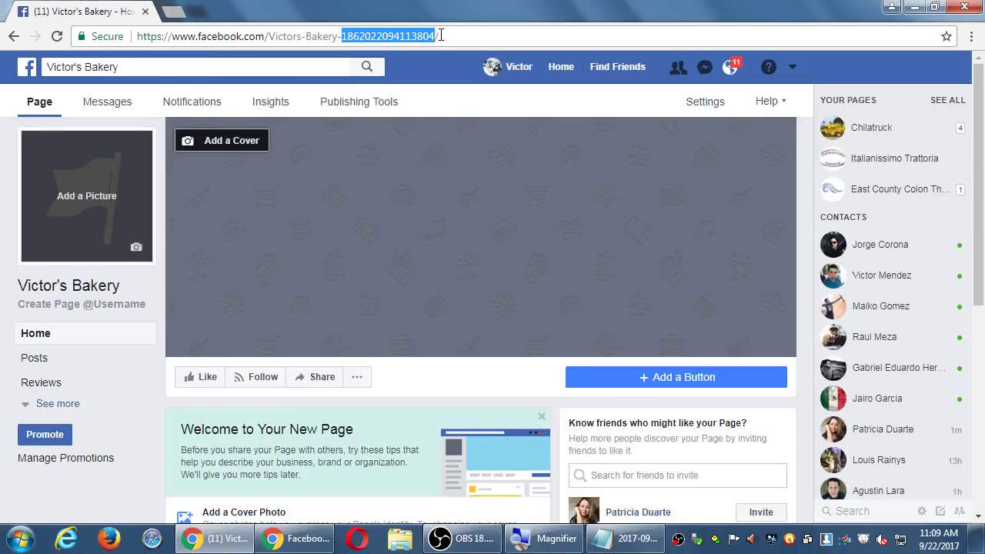
left_click(479, 97)
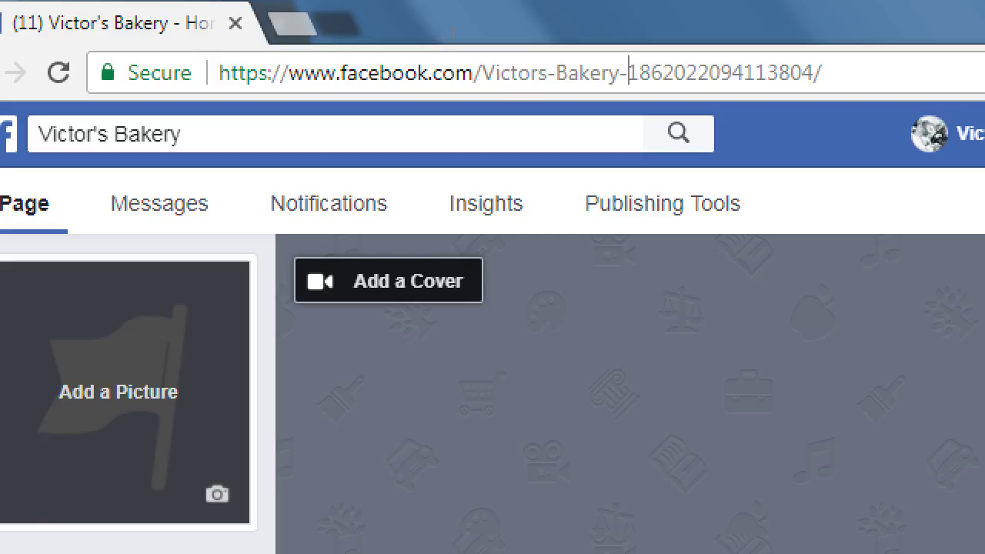
left_click(236, 59)
key("End")
key("BackSpace")
key("BackSpace")
key("BackSpace")
key("BackSpace")
key("BackSpace")
key("BackSpace")
key("BackSpace")
key("BackSpace")
key("BackSpace")
key("BackSpace")
key("BackSpace")
key("BackSpace")
key("BackSpace")
key("BackSpace")
key("BackSpace")
key("BackSpace")
key("BackSpace")
key("BackSpace")
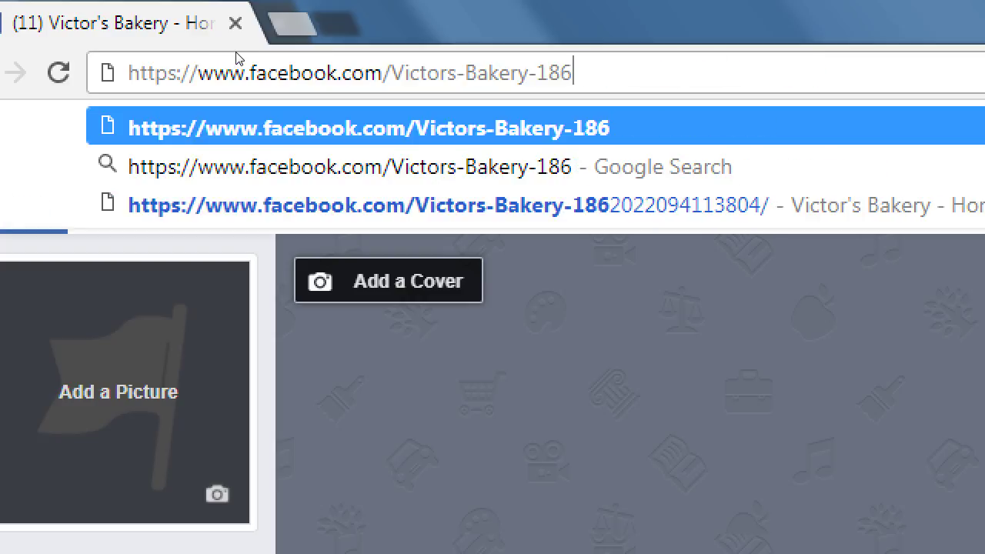
key("Left")
key("Left")
key("Left")
key("Left")
key("Left")
key("Left")
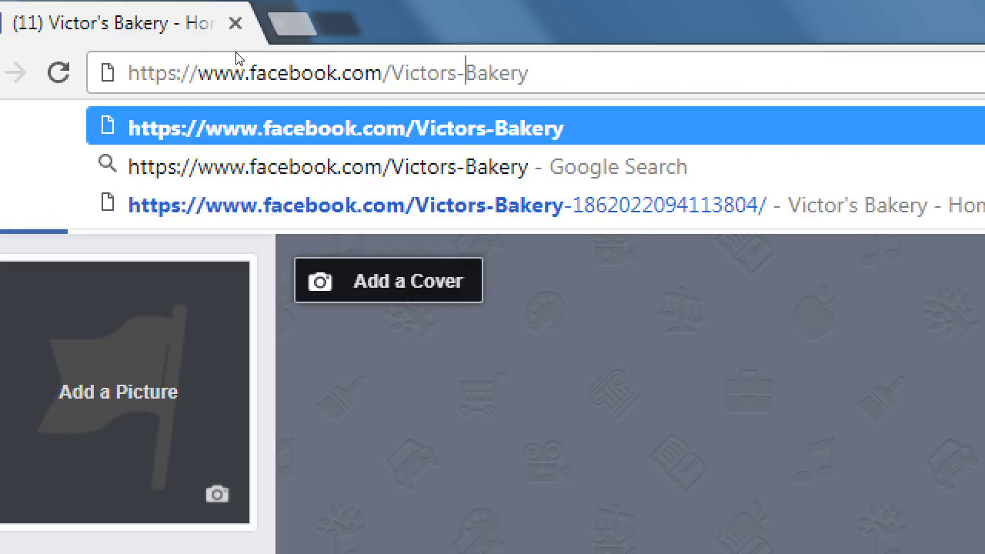
key("BackSpace")
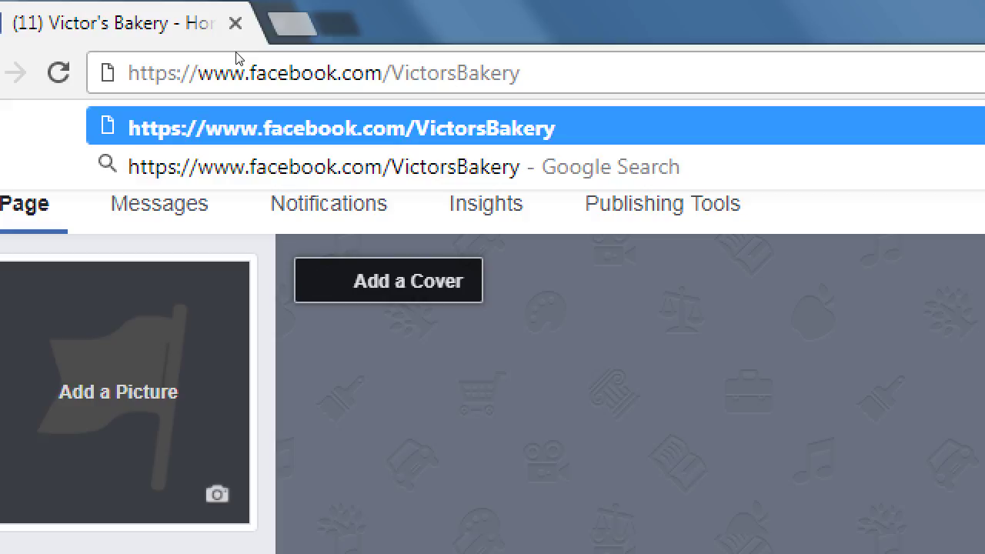
key("ctrl+z")
key("ctrl+z")
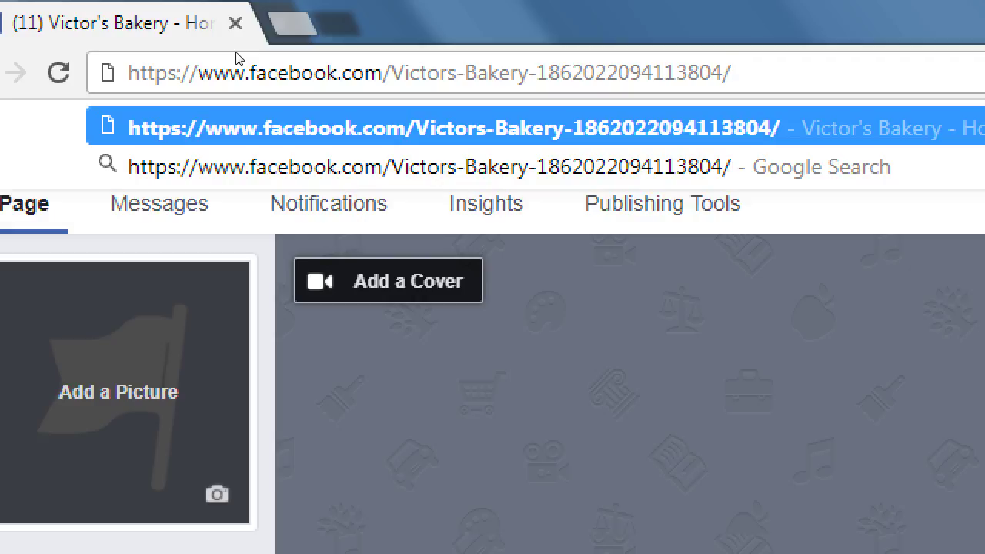
key("BackSpace")
key("BackSpace")
key("BackSpace")
key("BackSpace")
key("BackSpace")
key("BackSpace")
key("BackSpace")
key("BackSpace")
key("BackSpace")
key("BackSpace")
key("BackSpace")
key("BackSpace")
key("BackSpace")
key("BackSpace")
key("BackSpace")
key("BackSpace")
key("BackSpace")
key("BackSpace")
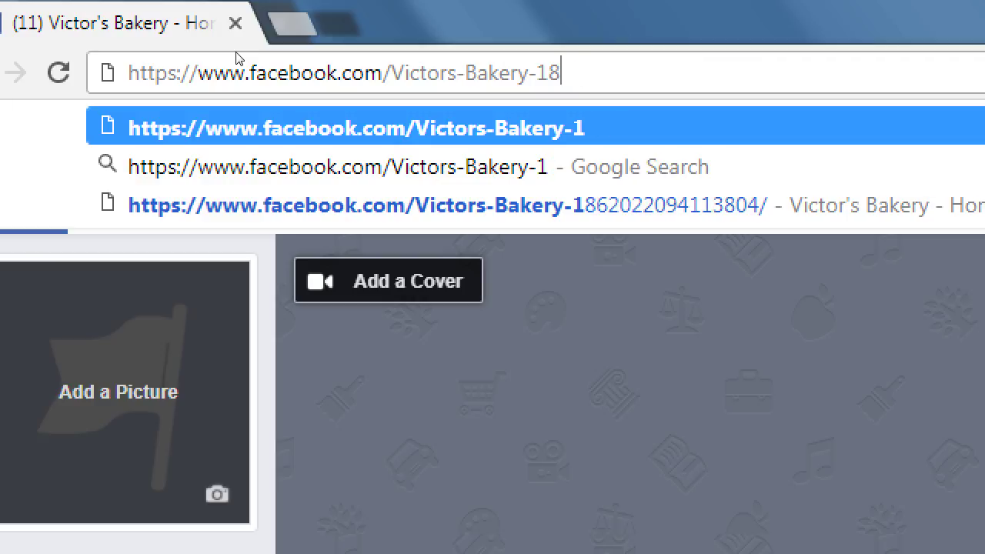
key("Left")
key("Left")
key("Left")
key("Left")
key("Left")
key("Left")
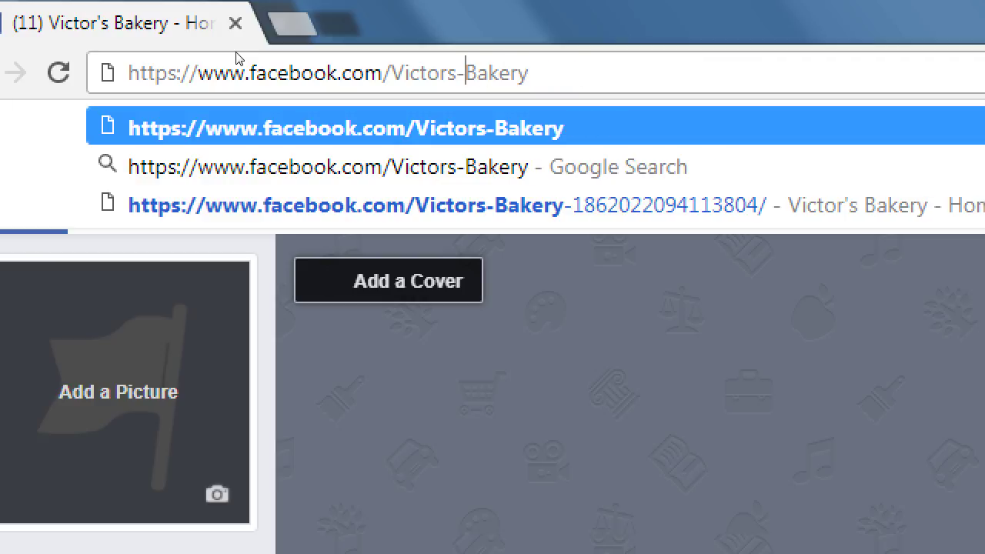
key("BackSpace")
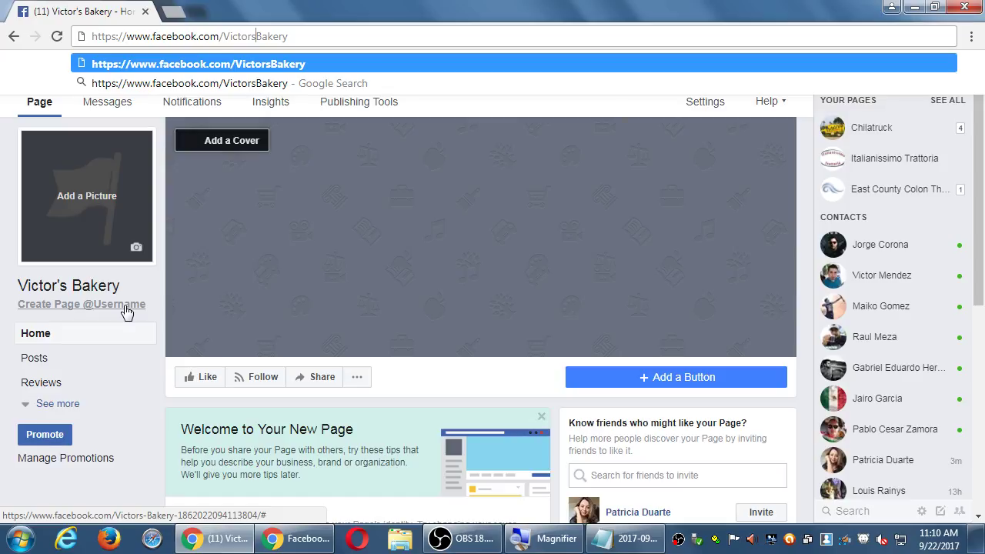
left_click(167, 297)
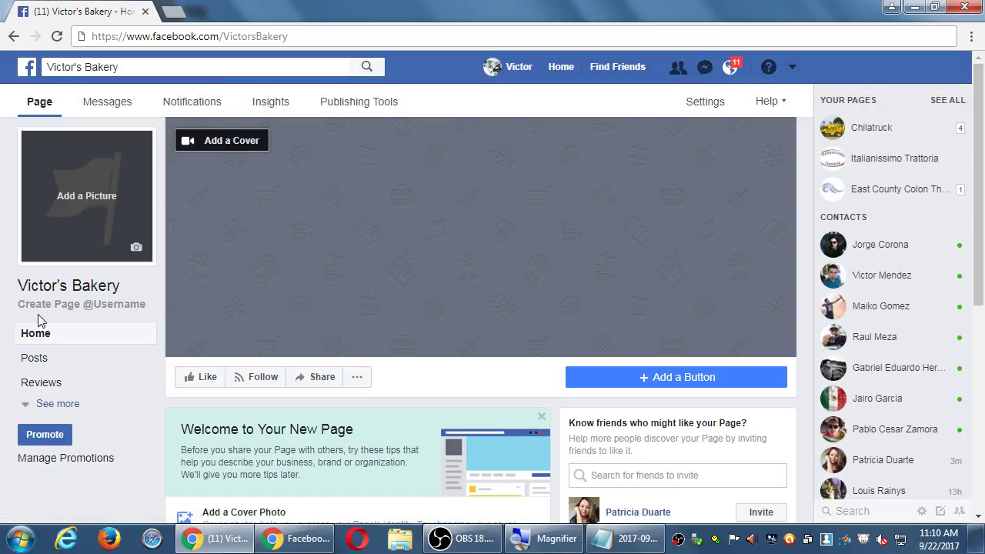
View the Create Page Username form and cancel it without creating a username
left_click(66, 307)
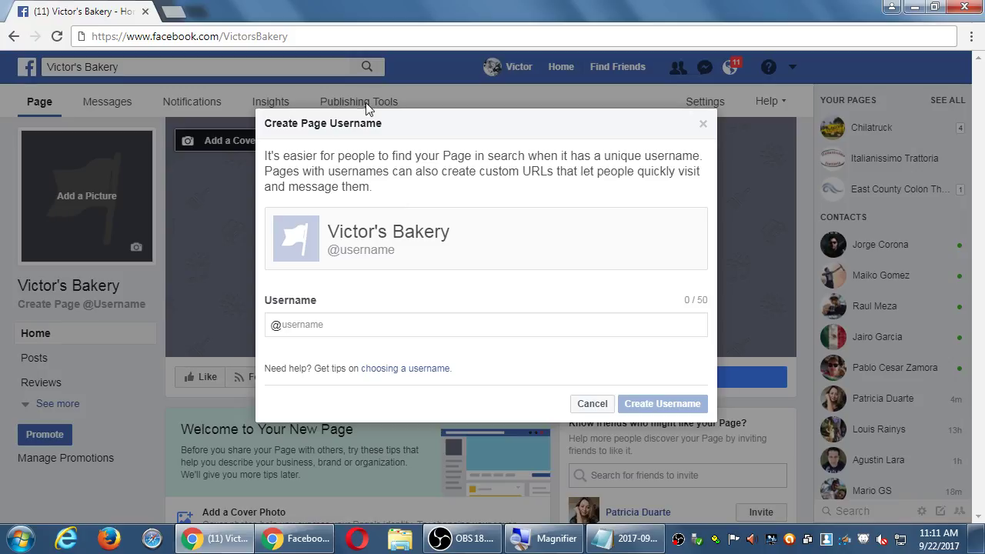
left_click(594, 404)
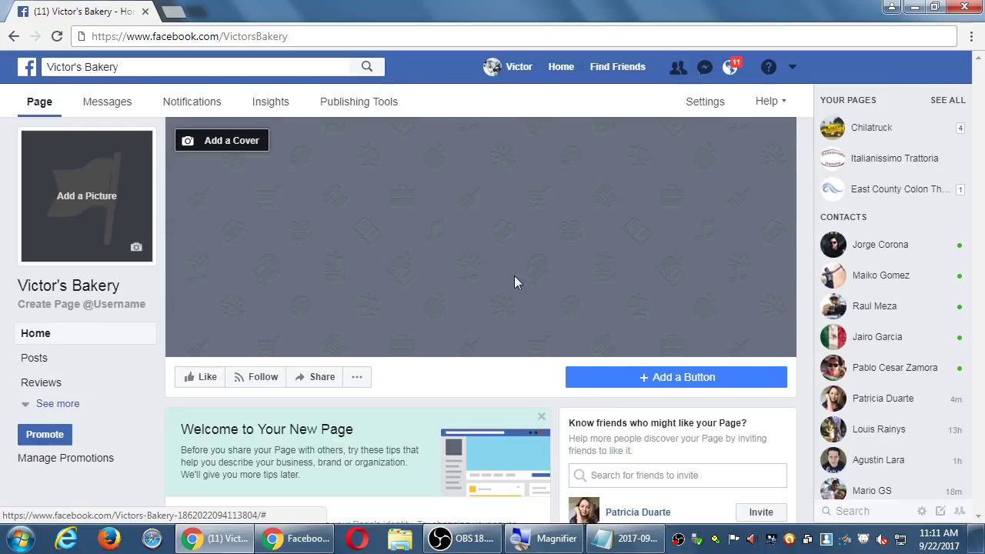
Reload the Page and try the username victorsbakery in the Create Page Username form, cancelling without creating it
left_click(387, 34)
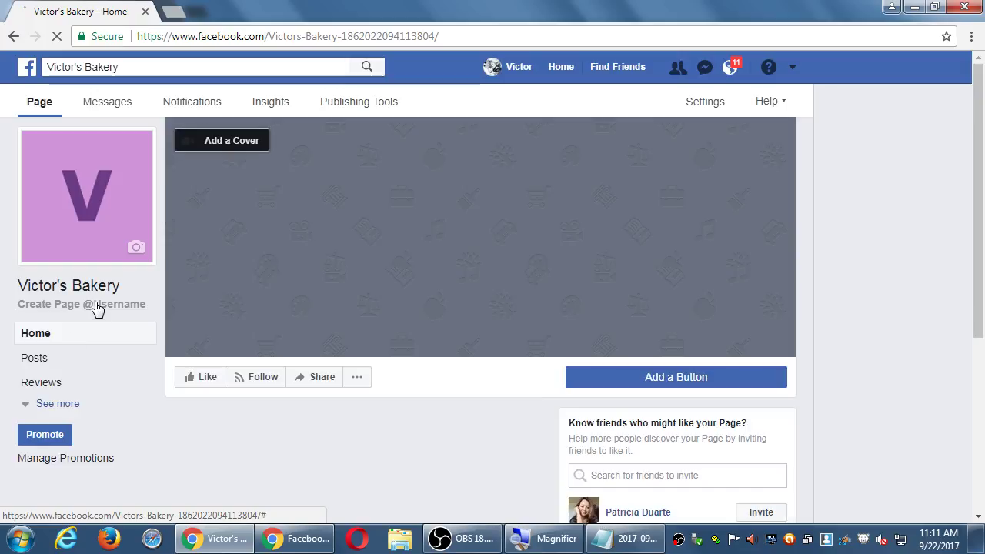
left_click(96, 306)
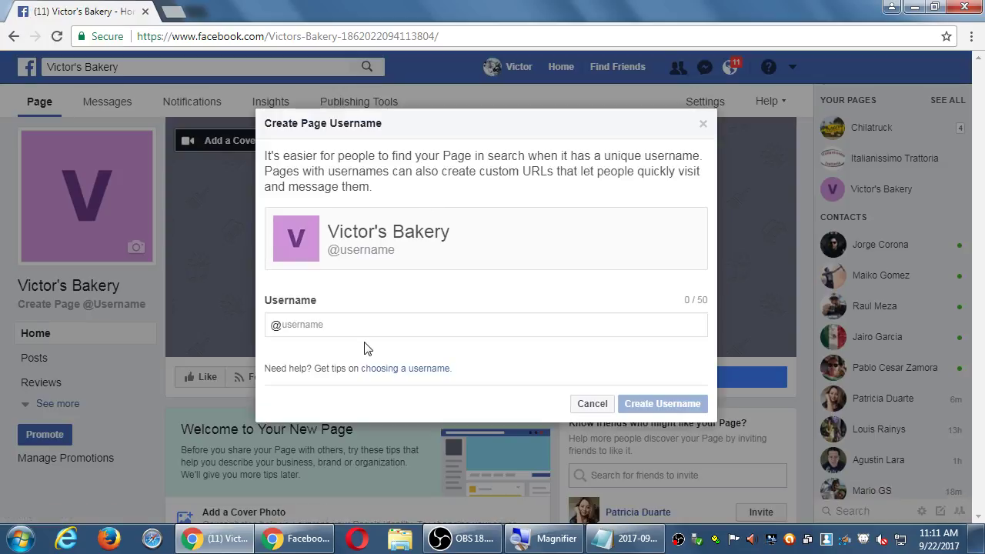
left_click(370, 329)
type("victorsbakery")
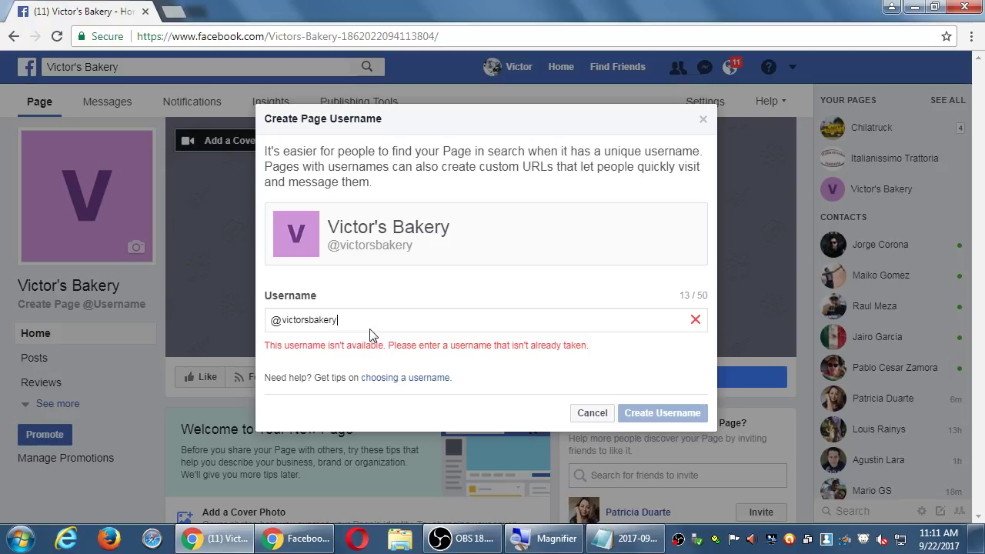
double_click(358, 164)
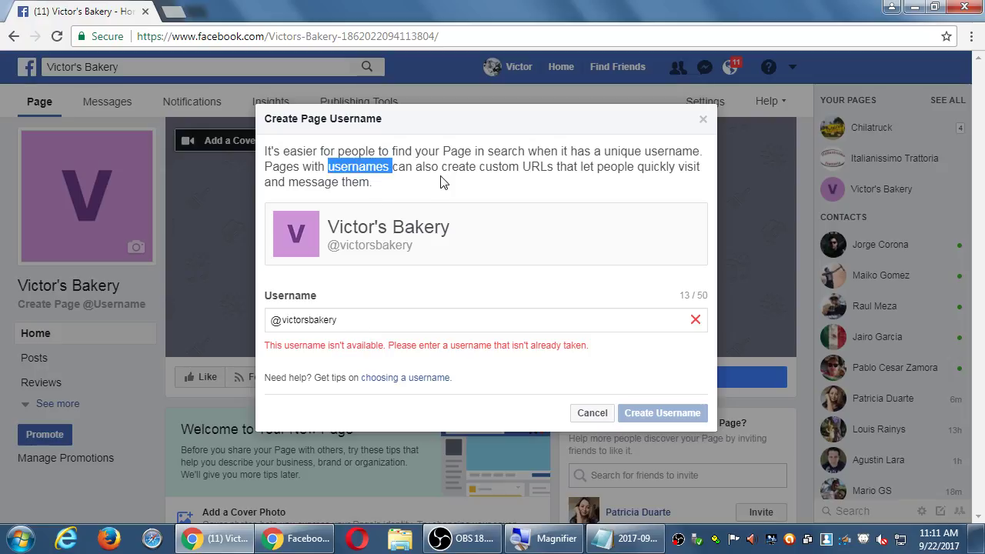
left_click(413, 316)
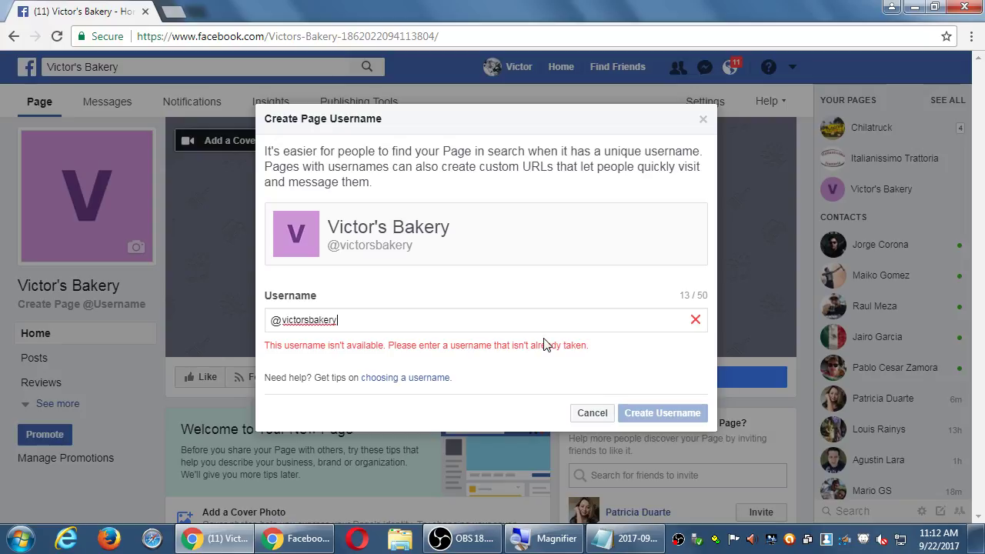
left_click(593, 413)
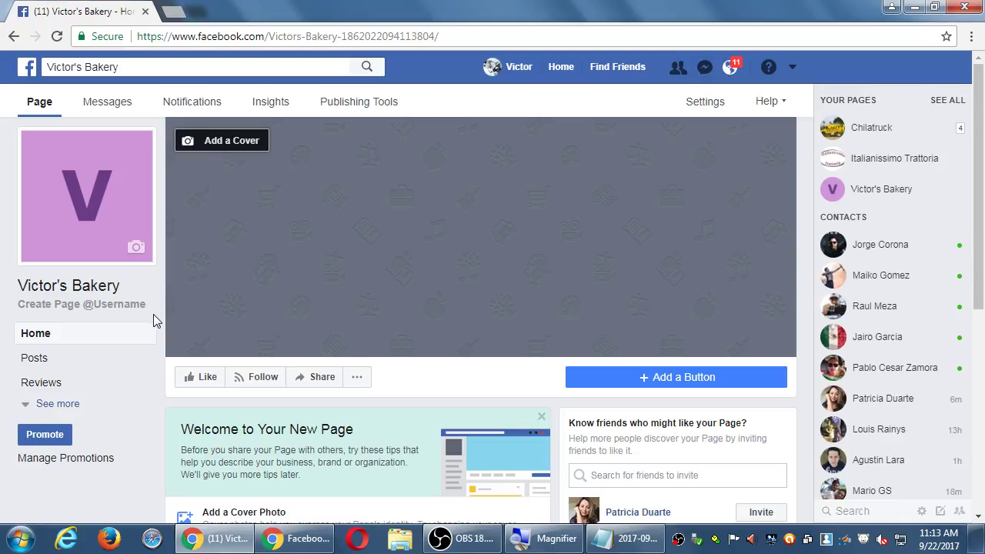
Reopen the Create Page Username form and enter victorsbakery as the username
left_click(128, 304)
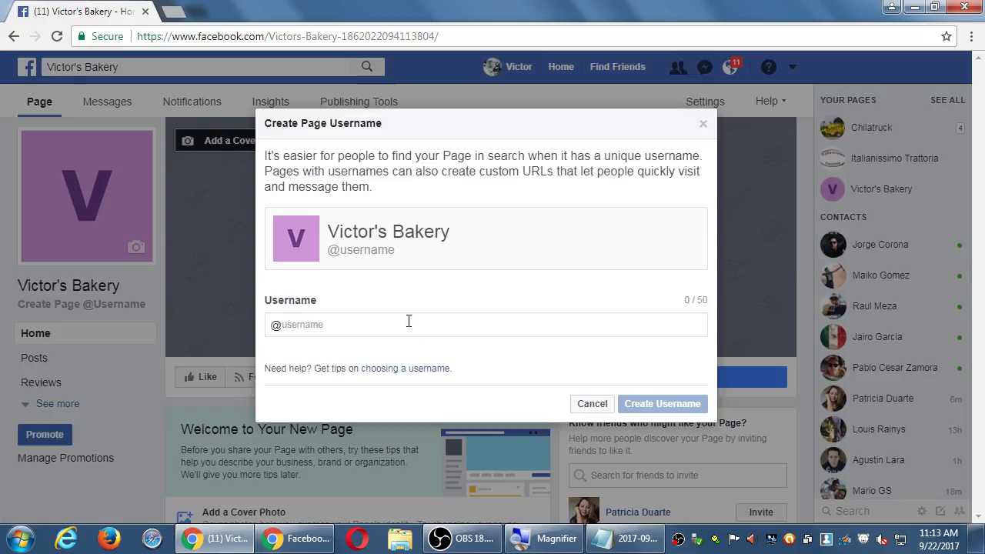
type("victor")
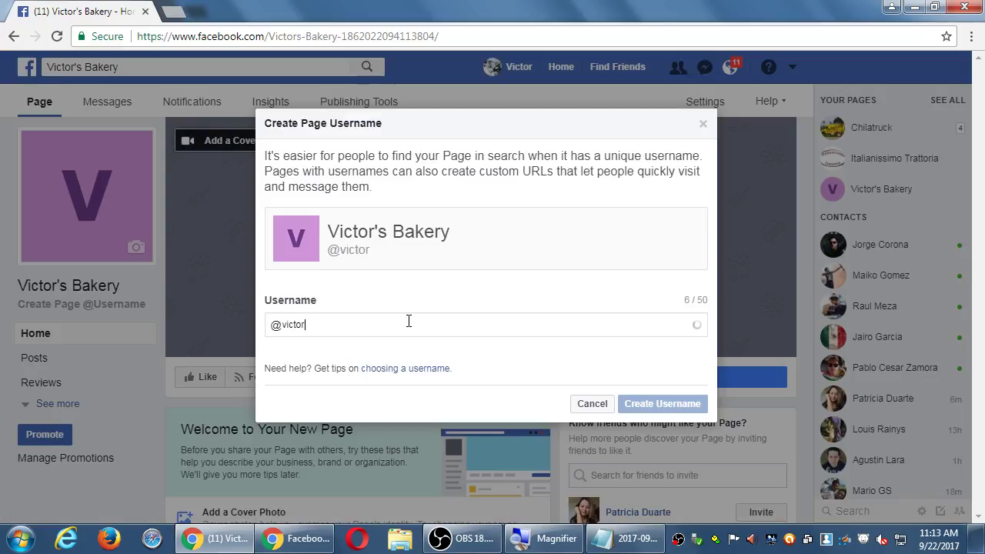
type("sbakery")
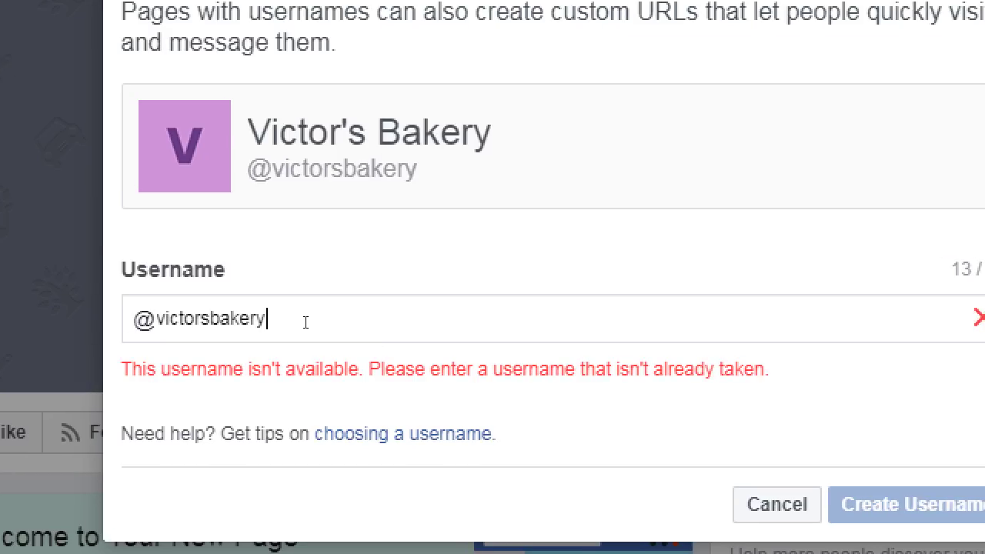
Try an apostrophe in the username as victo'rsbakery, and remove it again
key("Left")
key("Left")
key("Left")
key("Left")
key("Left")
key("Left")
key("Left")
key("Left")
type("'")
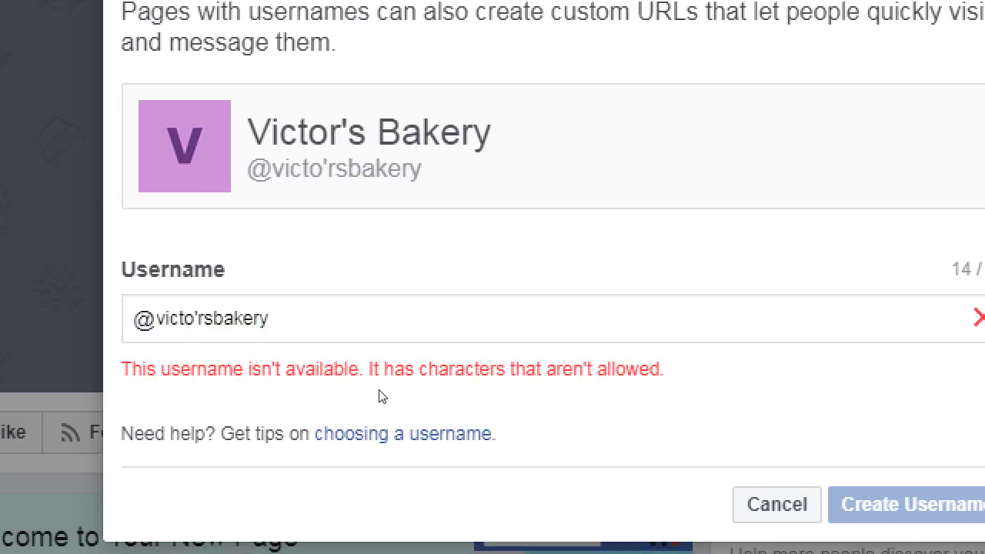
key("BackSpace")
Copy victorsbakery from the form, replace the Page's part of the web address with it without loading it, and cancel the form
double_click(312, 321)
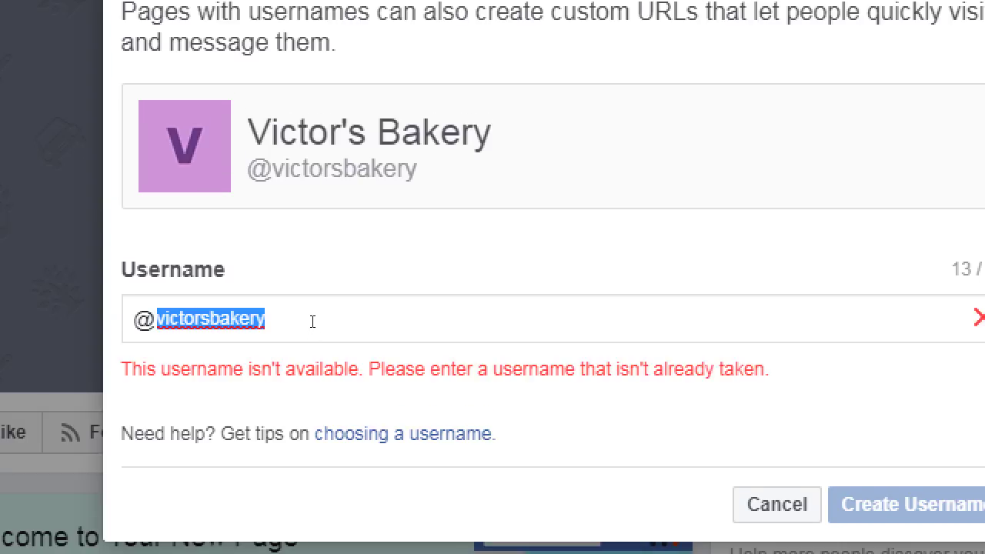
right_click(312, 321)
left_click(357, 207)
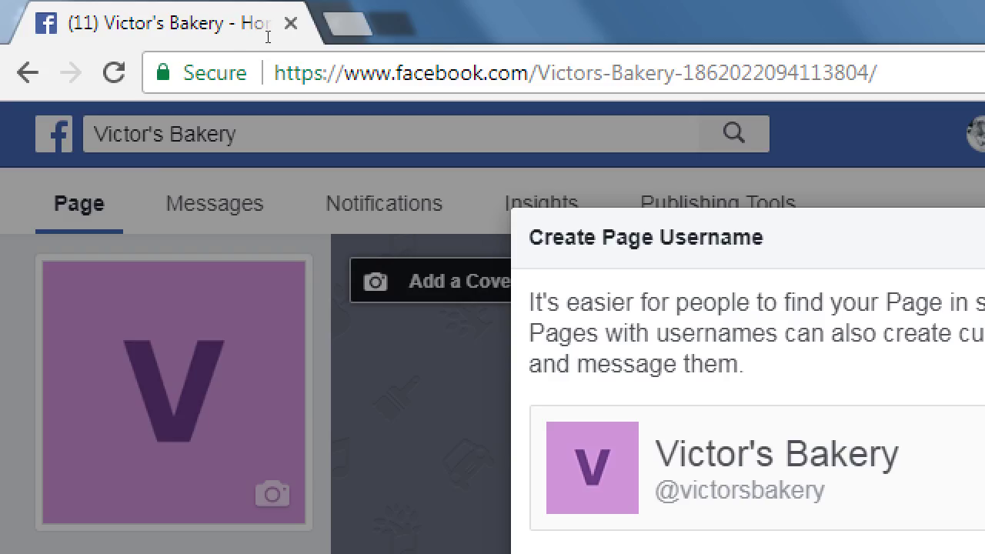
left_click_drag(539, 73, 877, 72)
key("ctrl+v")
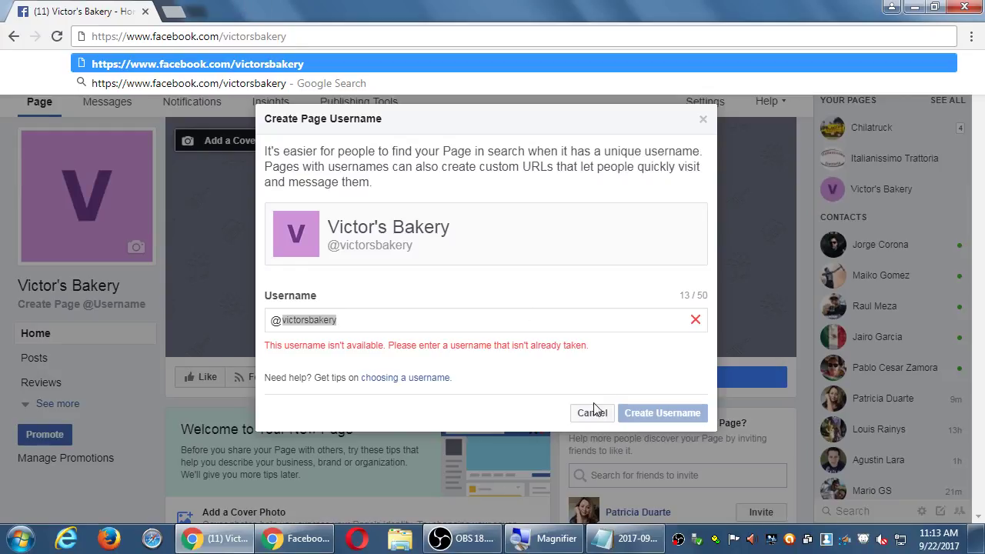
left_click(590, 414)
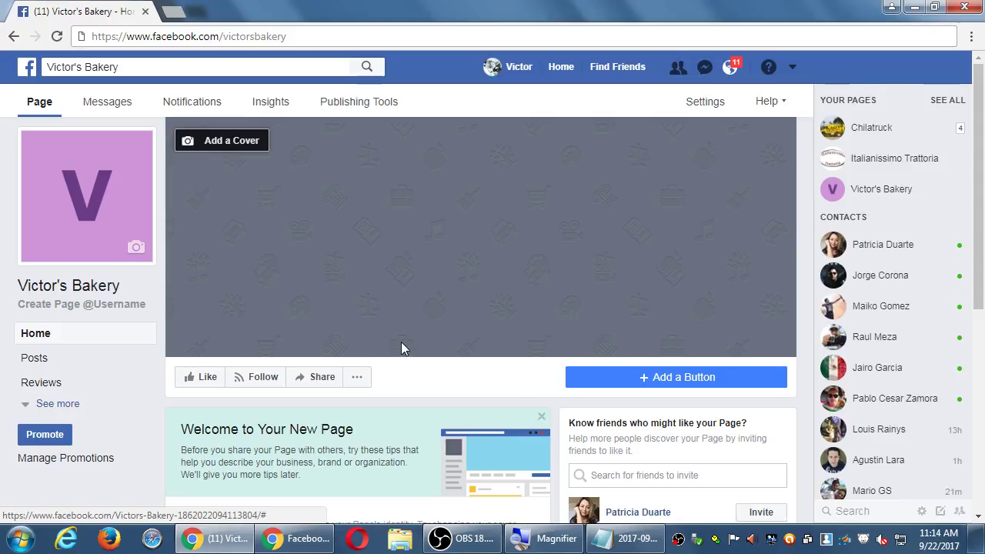
Switch to the 2017-09-22.txt notes in Notepad and add the line "Any name" a few lines below the Business Page note
left_click(629, 543)
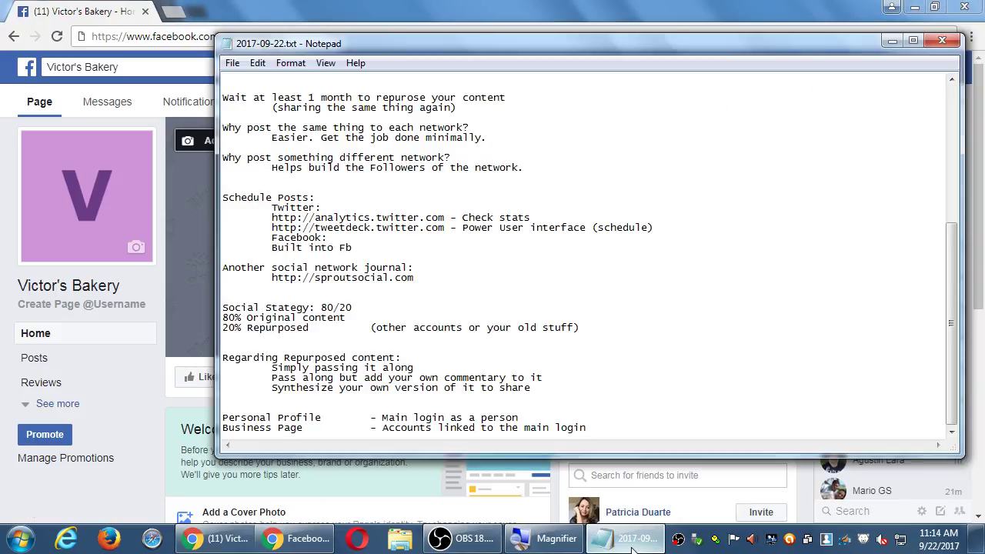
key("Down")
key("Down")
key("Down")
key("Down")
key("Down")
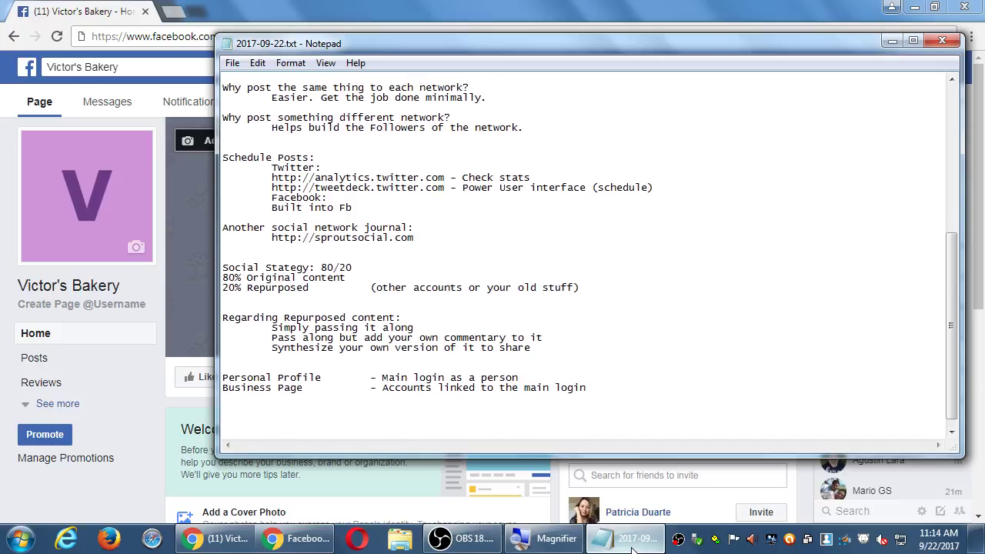
key("super+plus")
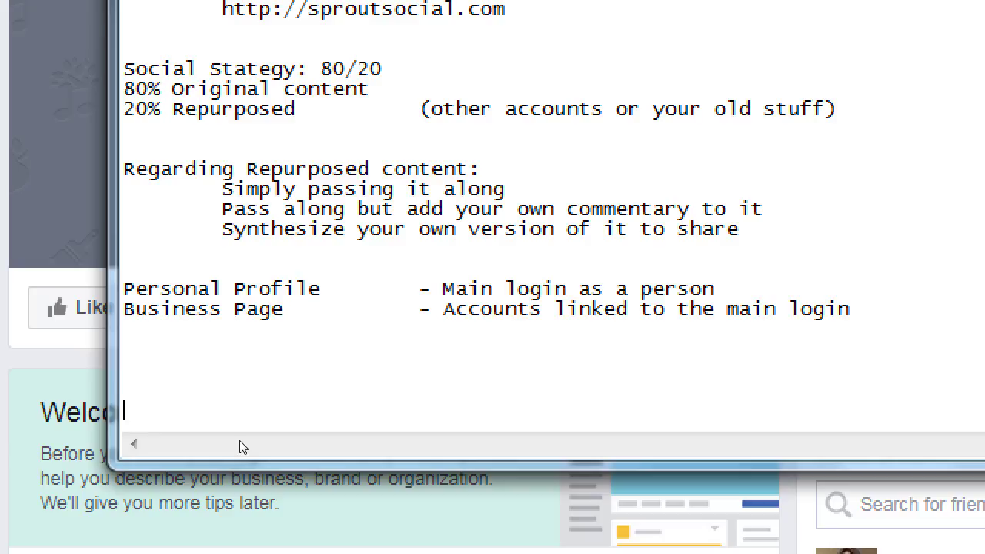
type("Any name")
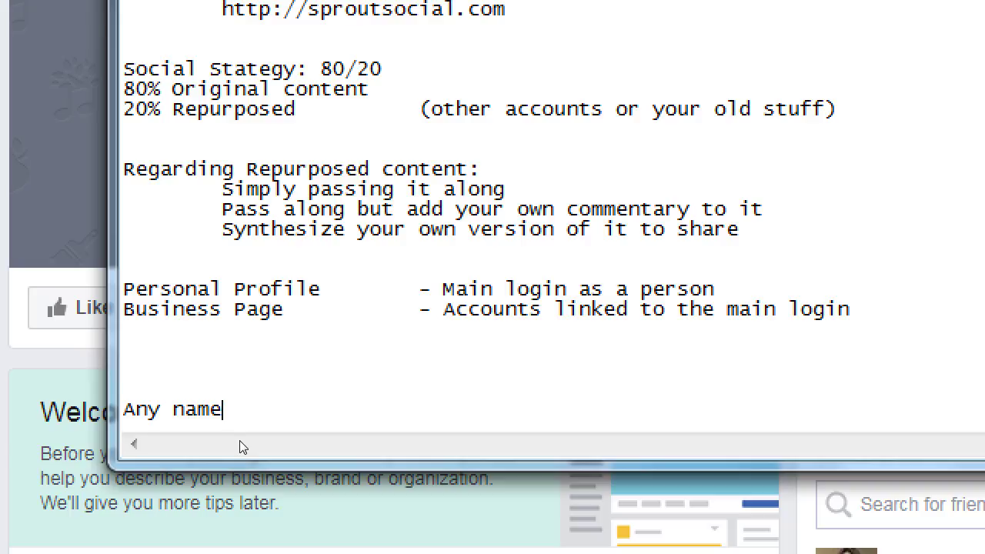
Add the heading "On Facebook usernames:" directly above the "Any name" line
key("Up")
type("On face")
key("BackSpace")
key("BackSpace")
key("BackSpace")
key("BackSpace")
type("Facebook usern")
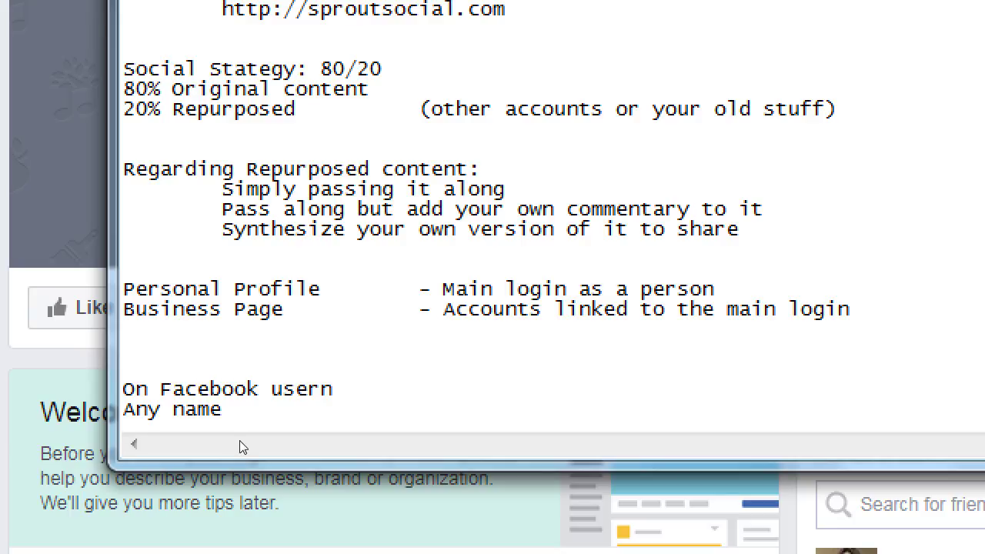
type("ames:")
key("Down")
key("shift+Home")
key("BackSpace")
type("This")
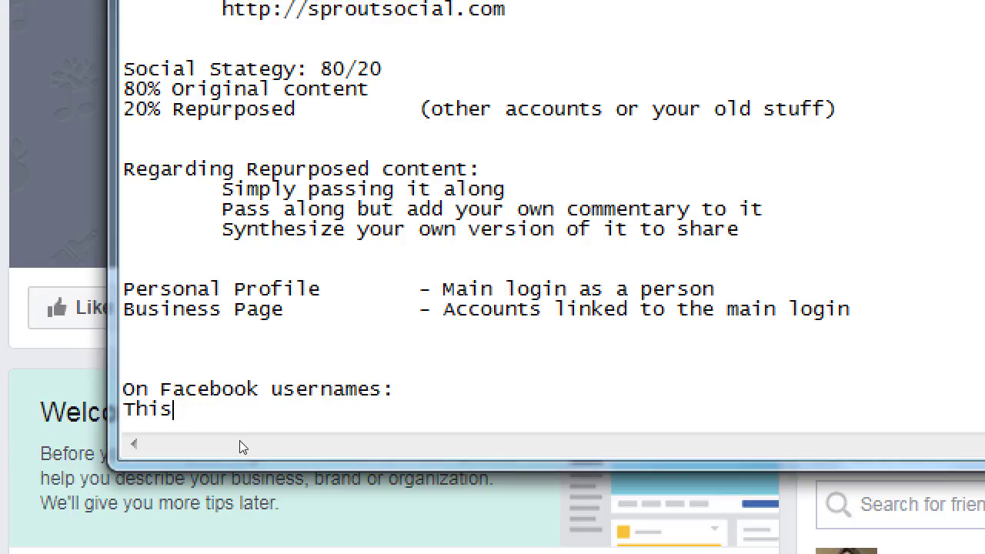
key("Down")
key("Down")
key("Down")
key("Down")
key("Down")
key("Up")
key("Up")
key("Up")
key("Up")
key("Up")
key("End")
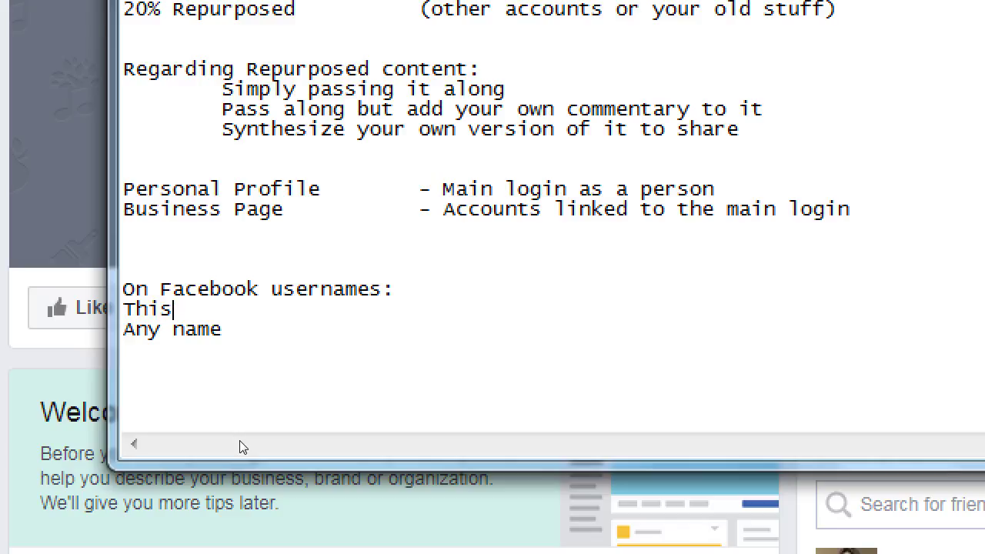
type("will be y")
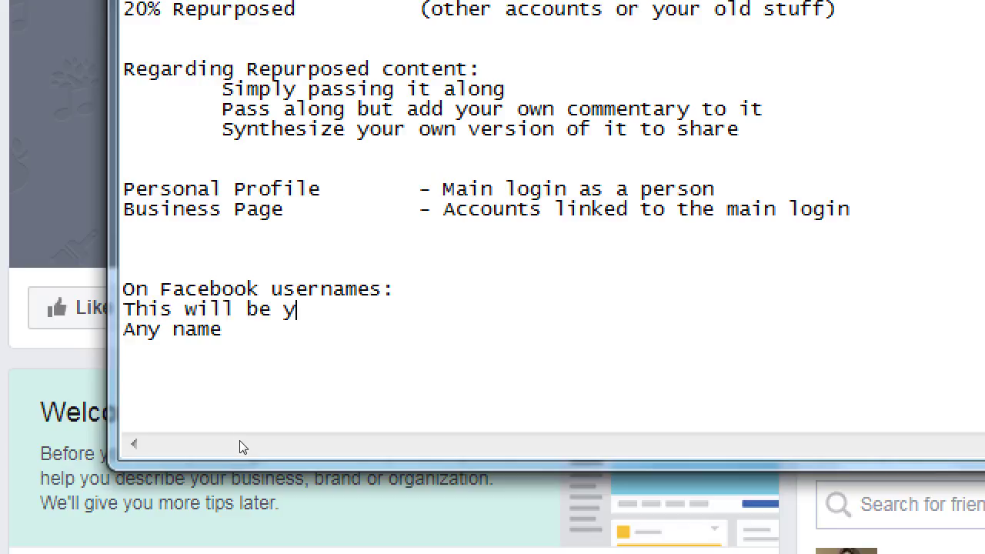
type("our URL (http::")
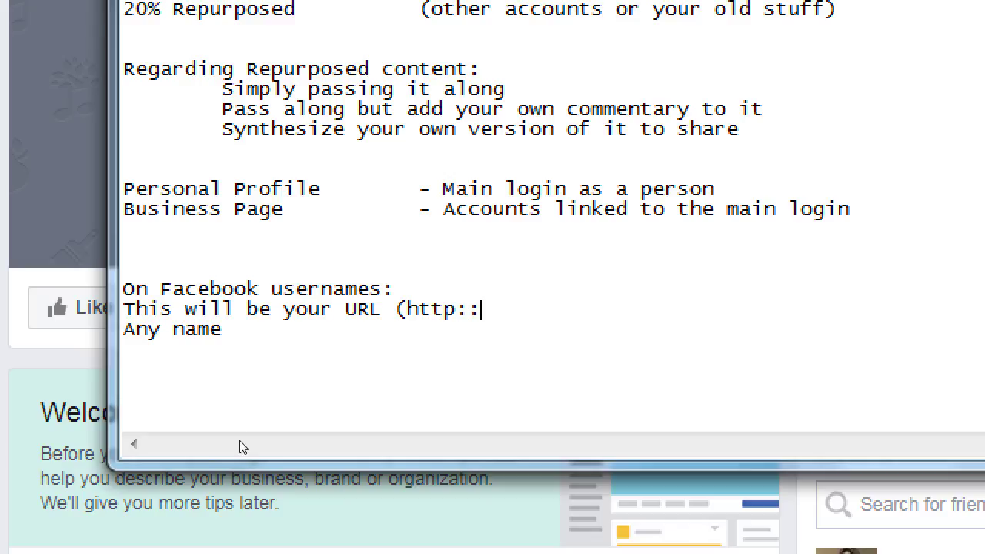
key("BackSpace")
type("//facebook.c")
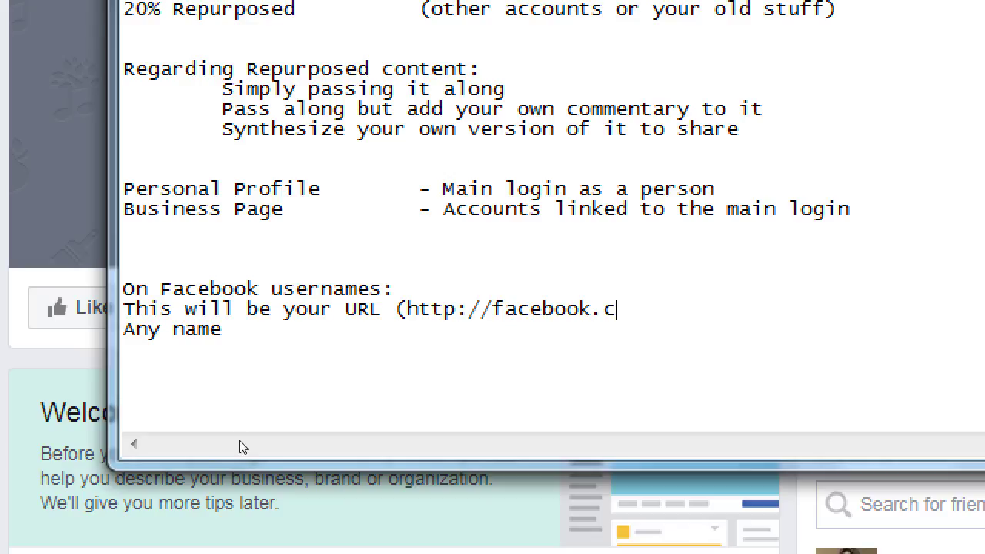
type("om/mybiz")
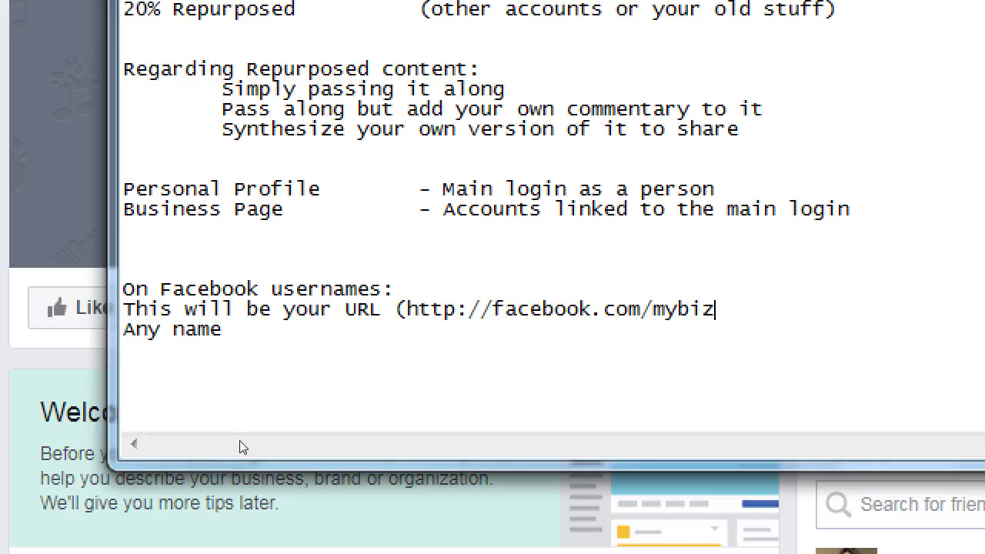
type(")")
key("Up")
type("@mybiz")
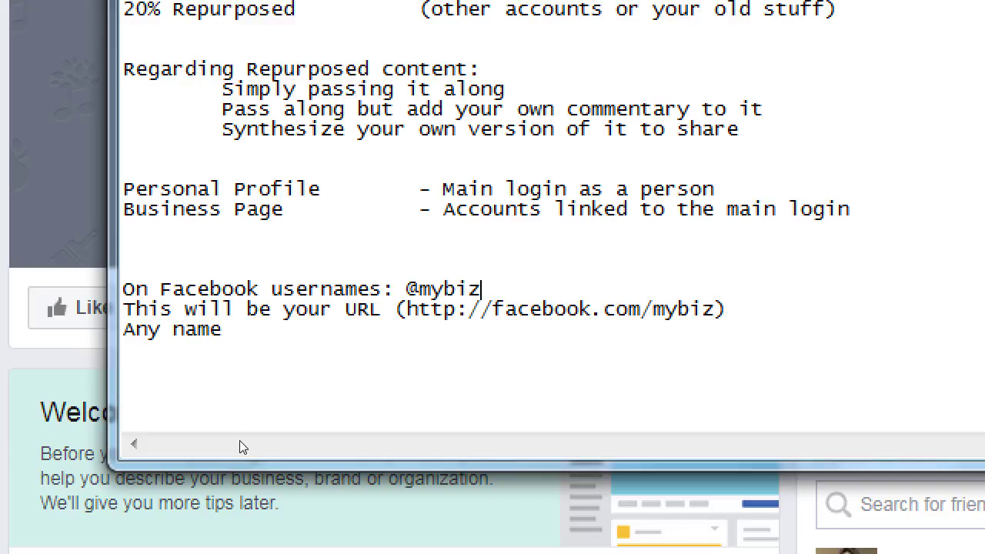
Add the line "If someone else already took the name, you have to settle for something else" below the URL note
key("Down")
key("Down")
key("Up")
key("End")
key("Return")
type("If osmoene")
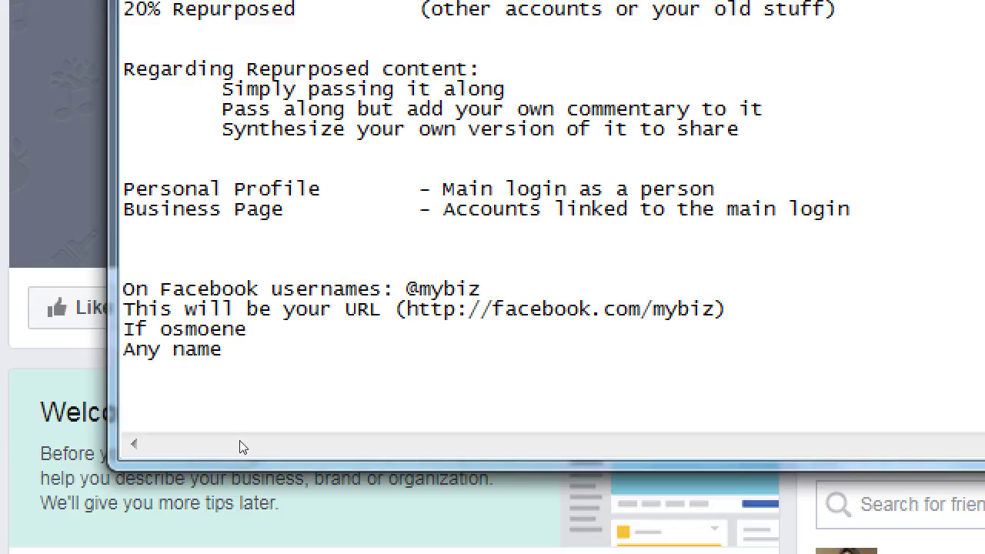
key("ctrl+shift+Left")
type("someone else ")
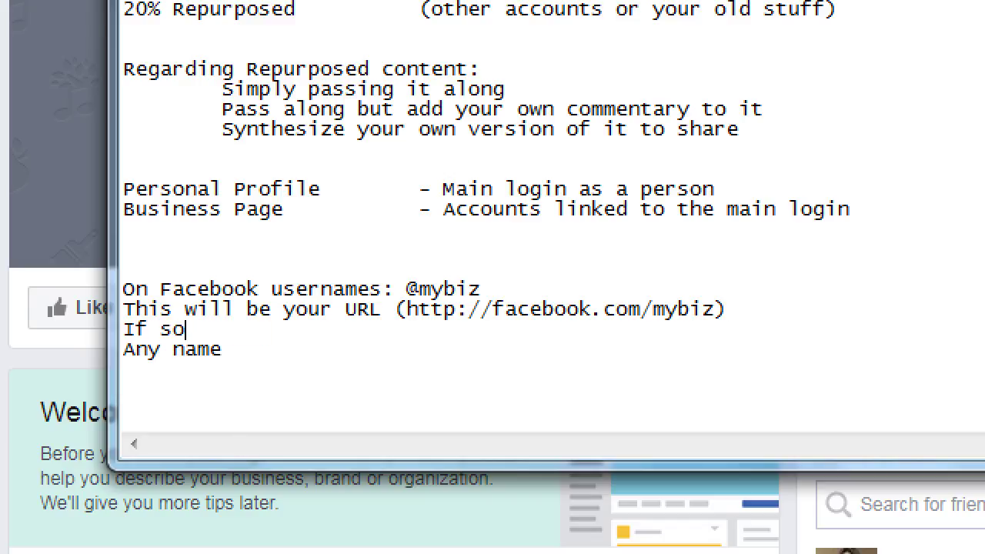
type("alrea")
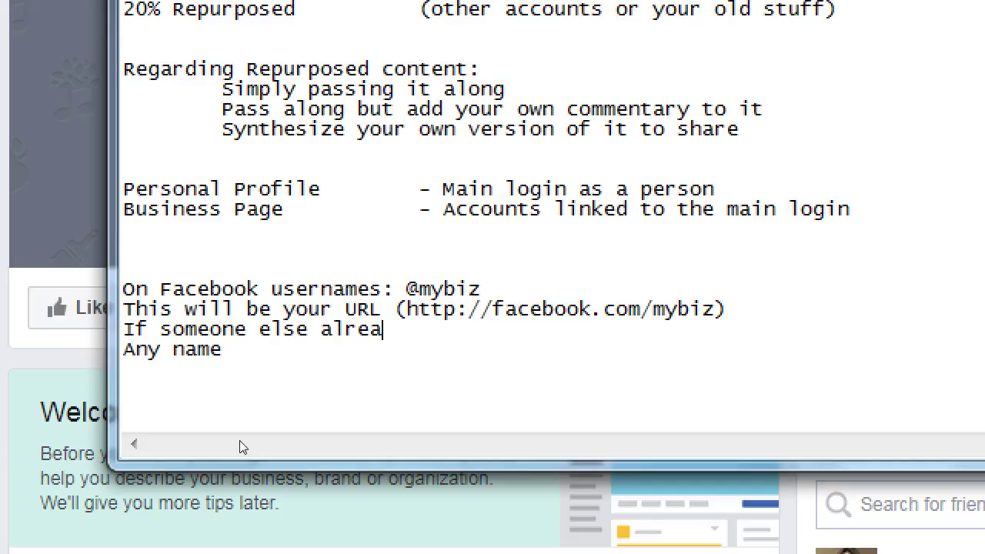
type("dy took the name, you have to h")
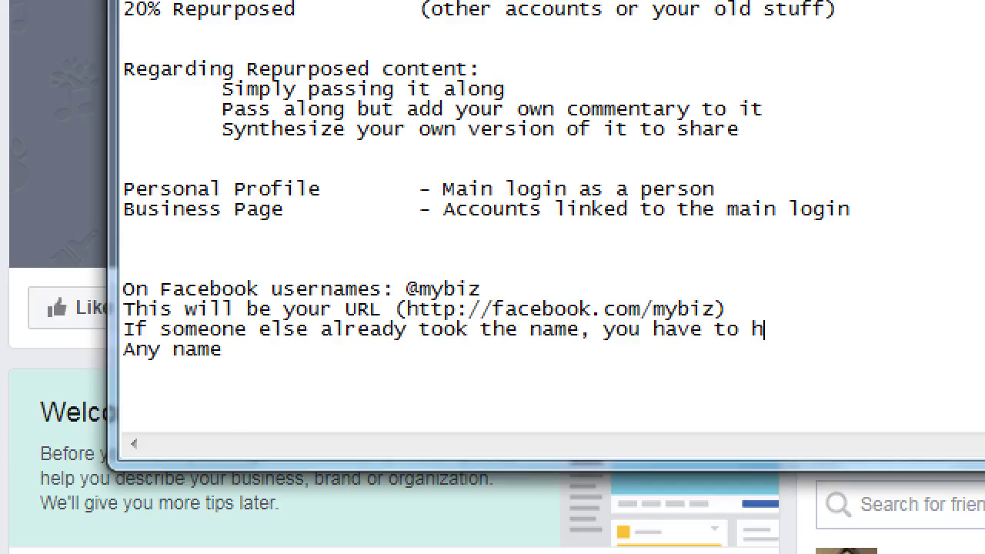
key("BackSpace")
type("settle som")
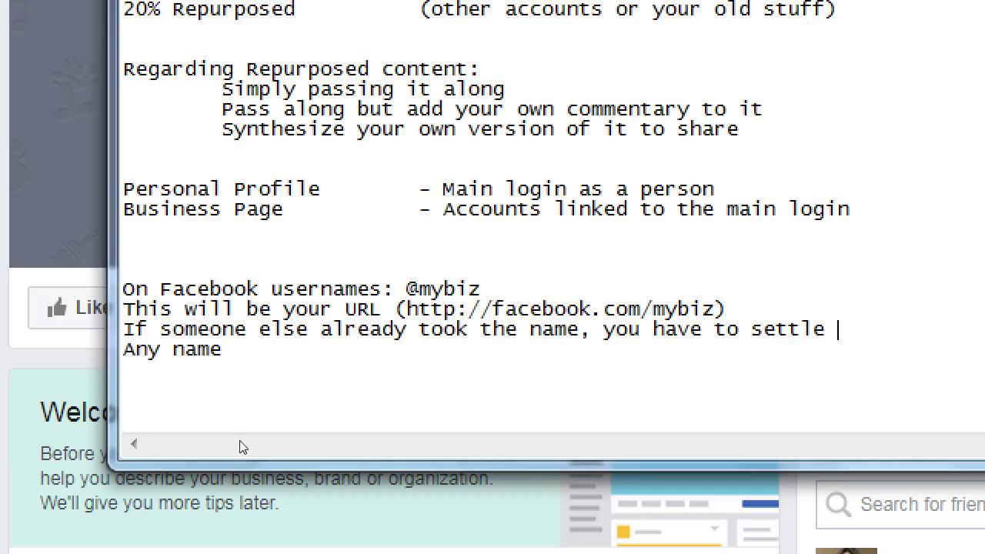
key("BackSpace")
key("BackSpace")
key("BackSpace")
type("for sm")
key("BackSpace")
type("ome")
key("BackSpace")
type("met")
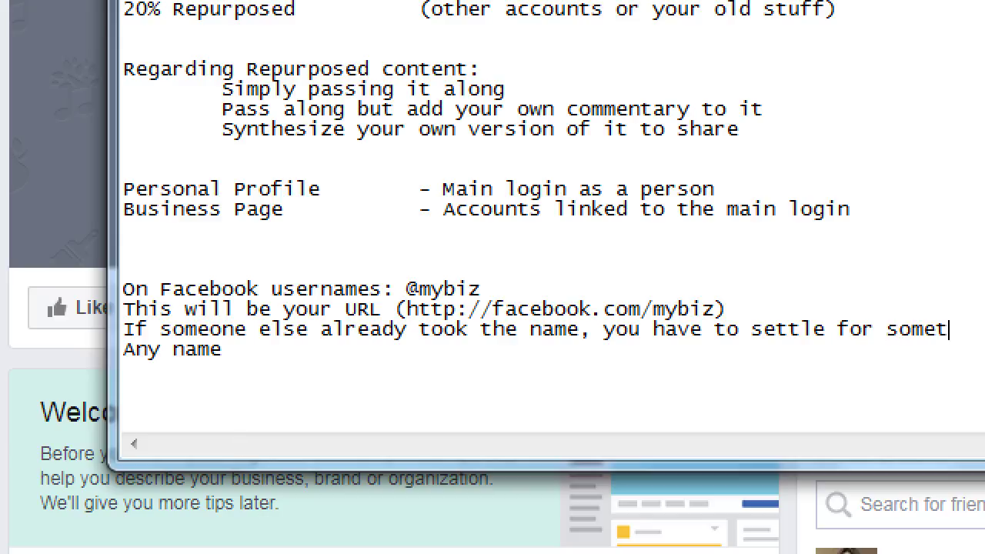
type("jhi")
key("BackSpace")
key("BackSpace")
key("BackSpace")
type("hin")
key("Return")
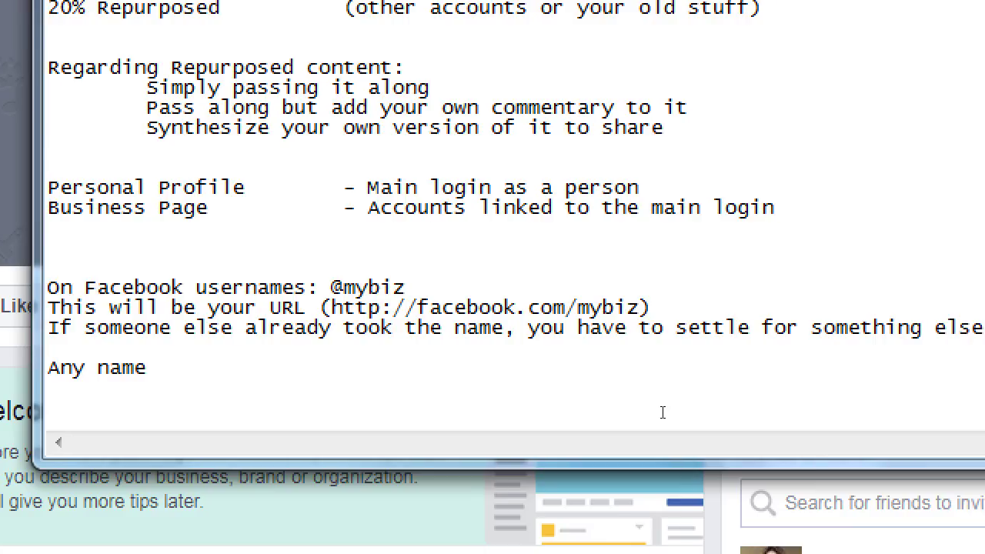
Start a line reading "Shorter names are" directly above the "Any name" line
type("shroter")
key("shift+Home")
type("Shorter ")
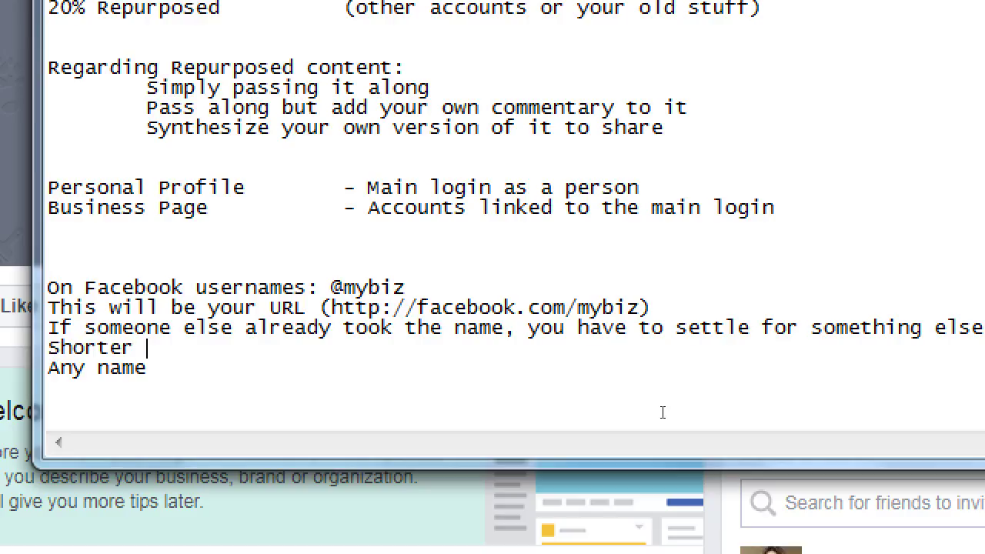
type("names")
type("are")
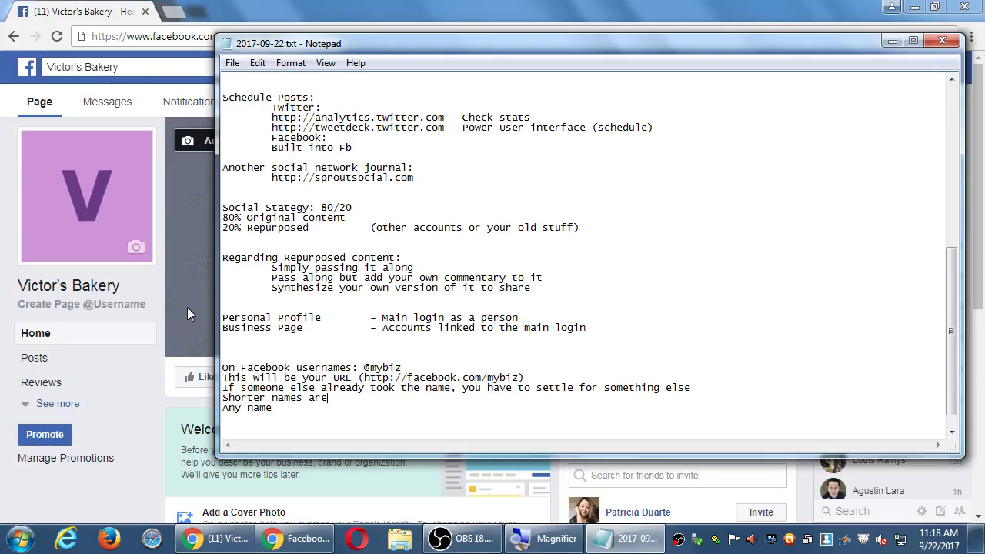
Switch to Facebook and view the Create Page Username form for Victor's Bakery, closing it without entering a username
left_click(148, 274)
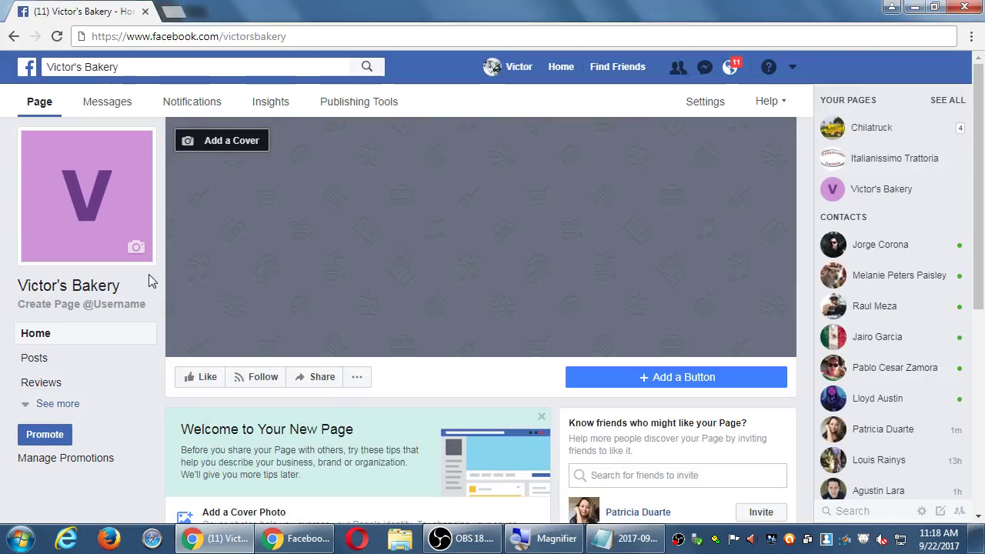
left_click(129, 304)
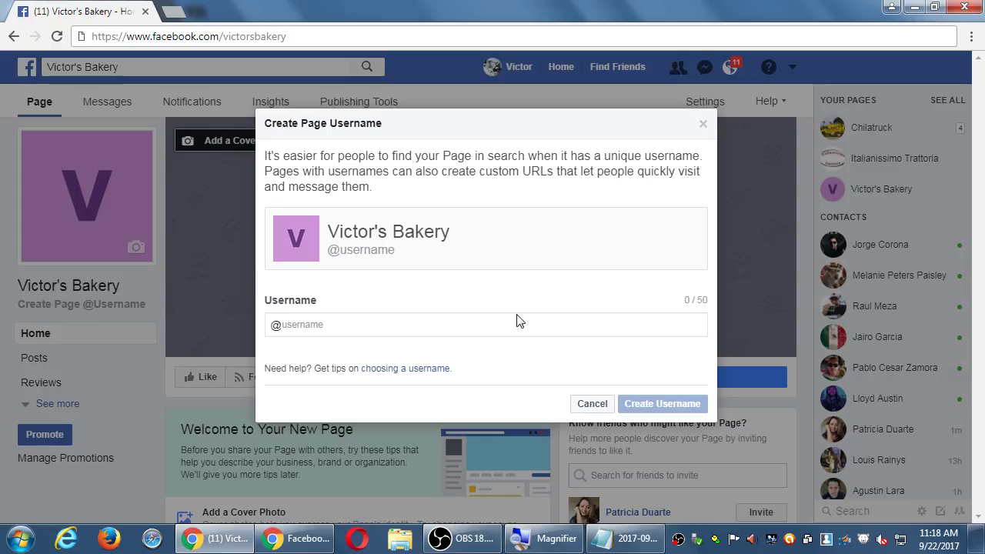
left_click(596, 402)
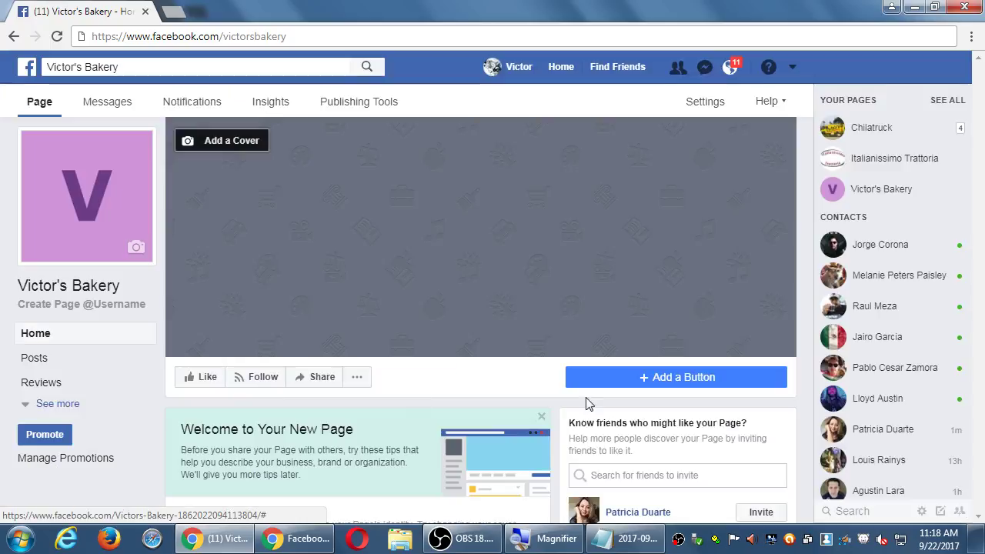
left_click(114, 308)
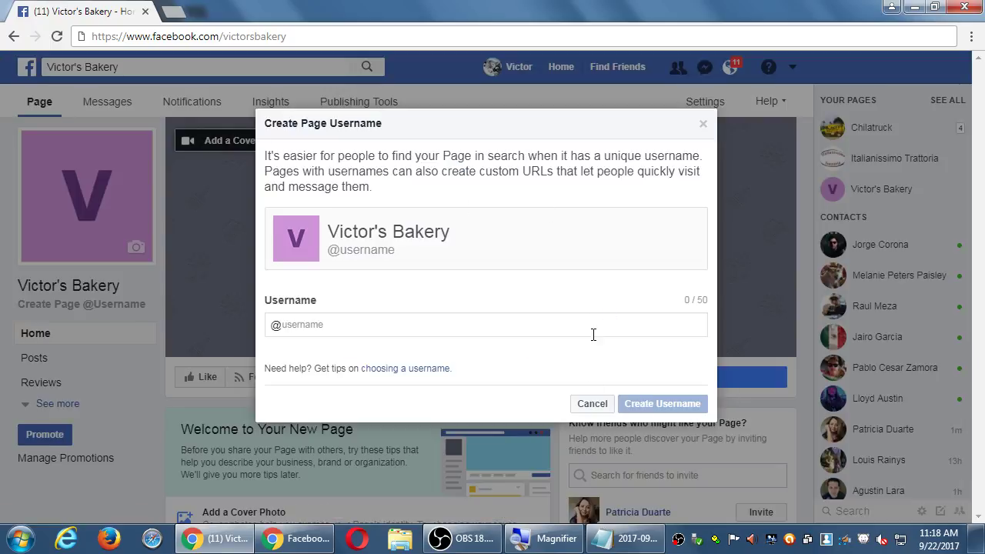
left_click(590, 404)
Return to the Notepad notes, complete the line as "Shorter names are often better", and begin an "example:" line below it
left_click(627, 539)
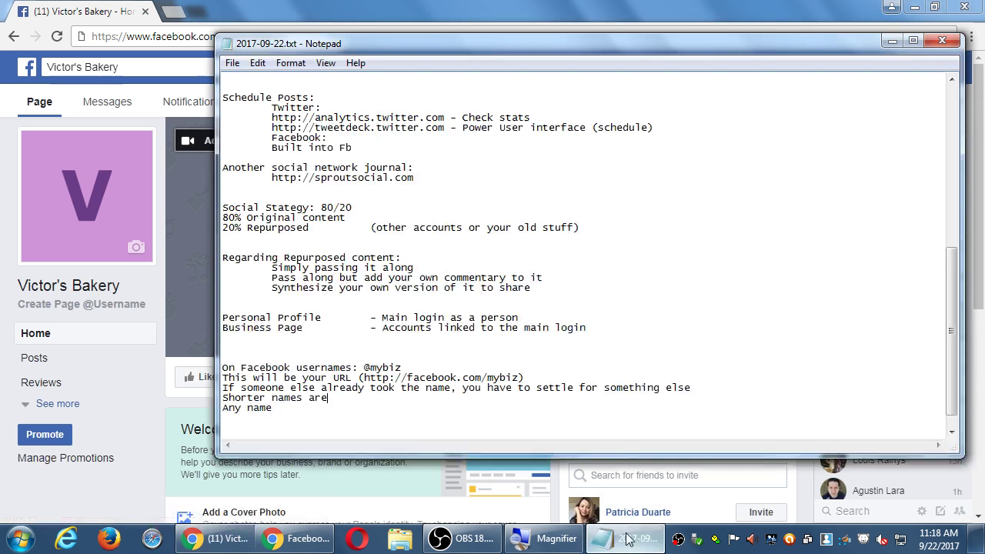
key("super+plus")
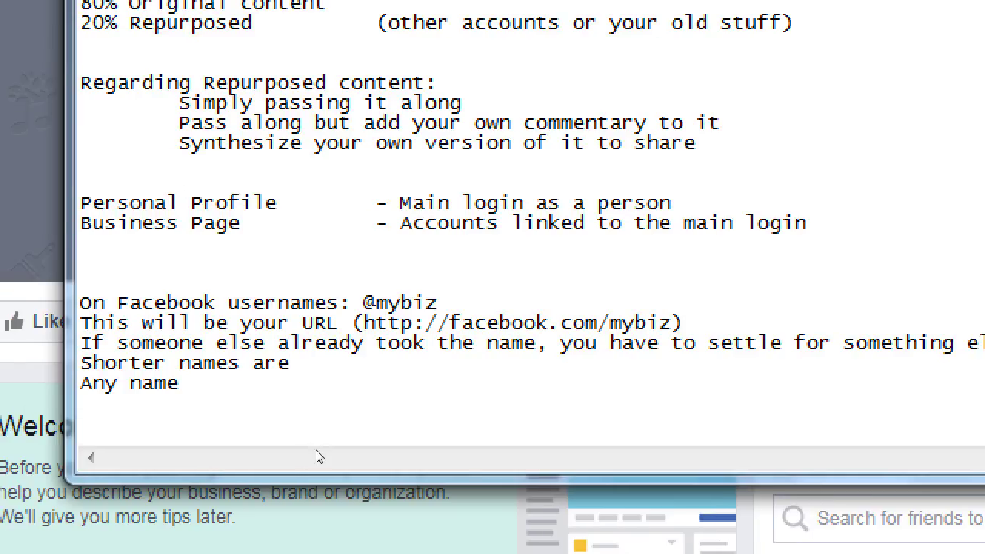
type("often better")
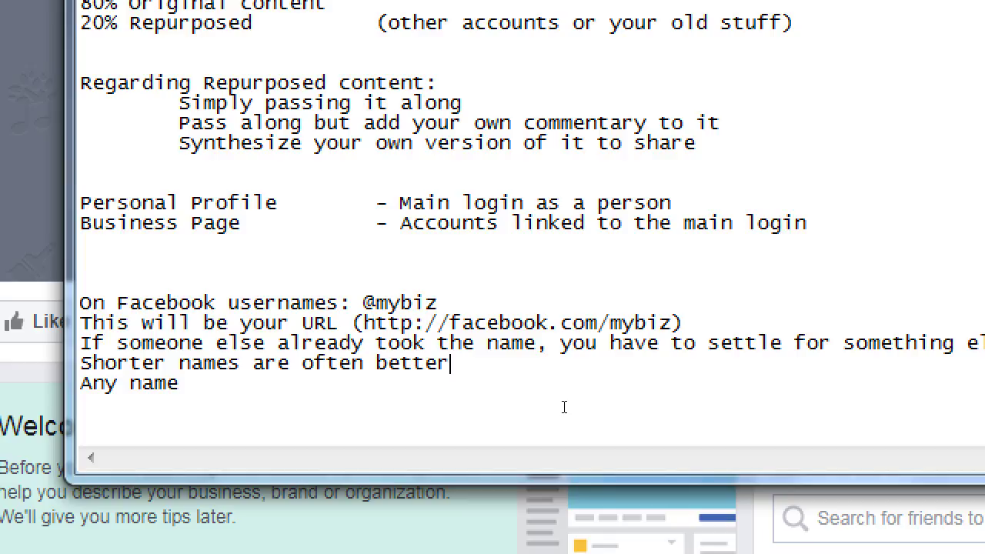
key("Return")
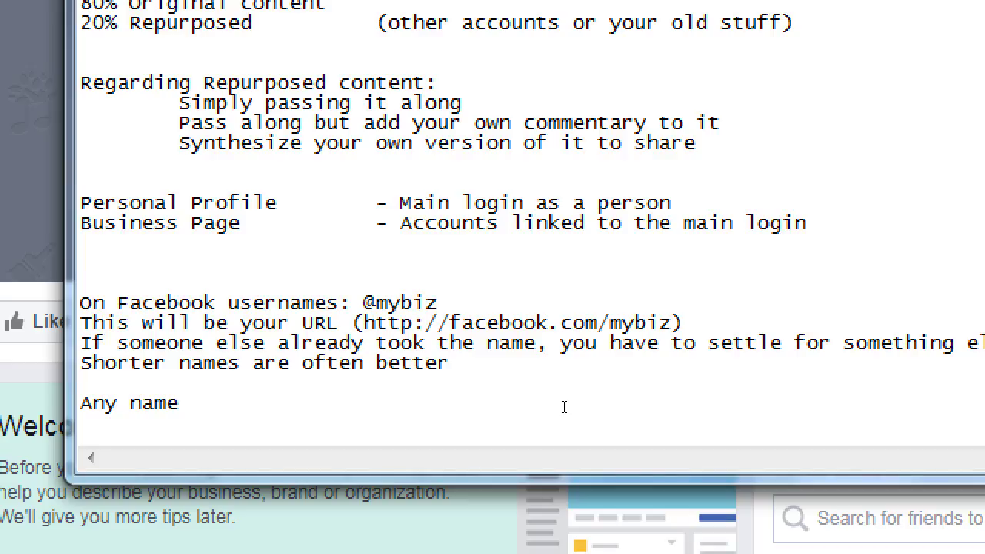
type("example:")
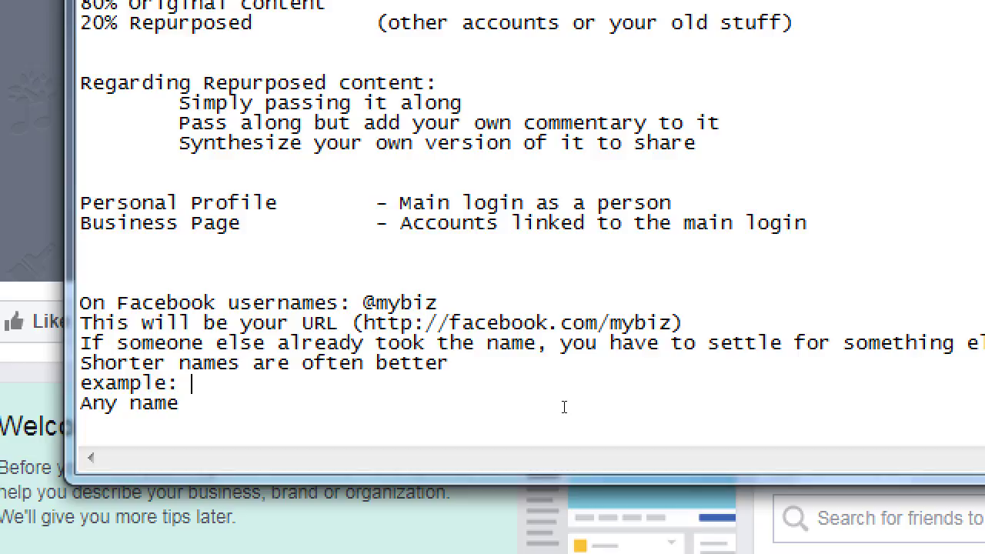
Switch to the other browser window to look over Facebook's sign-up page, and return to the Victor's Bakery Page
key("super+minus")
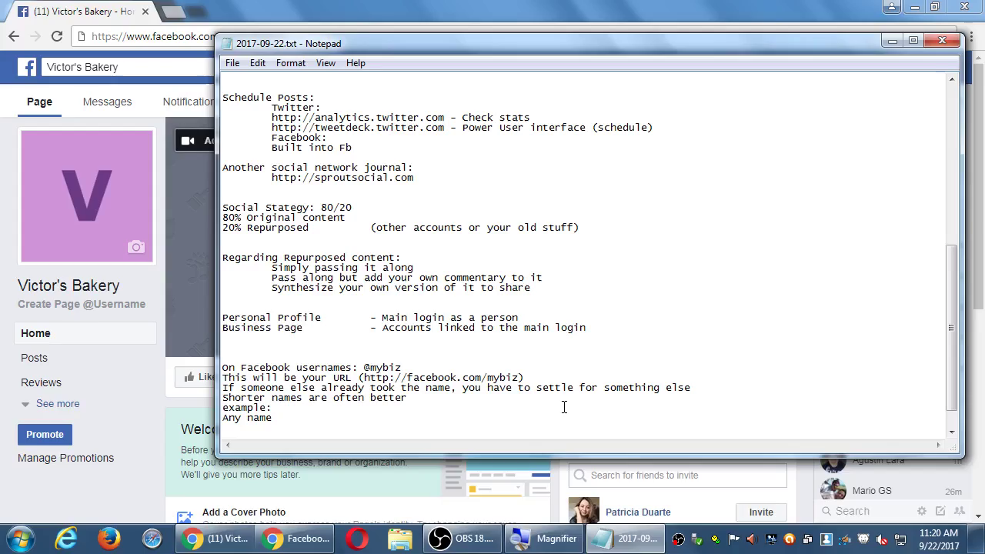
left_click(219, 543)
left_click(297, 539)
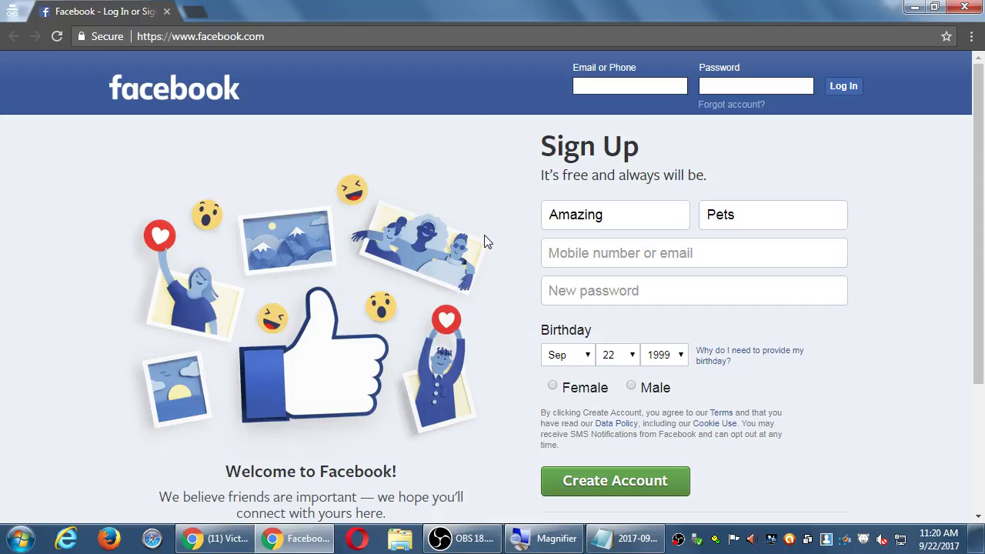
scroll(545, 288, "down", 3)
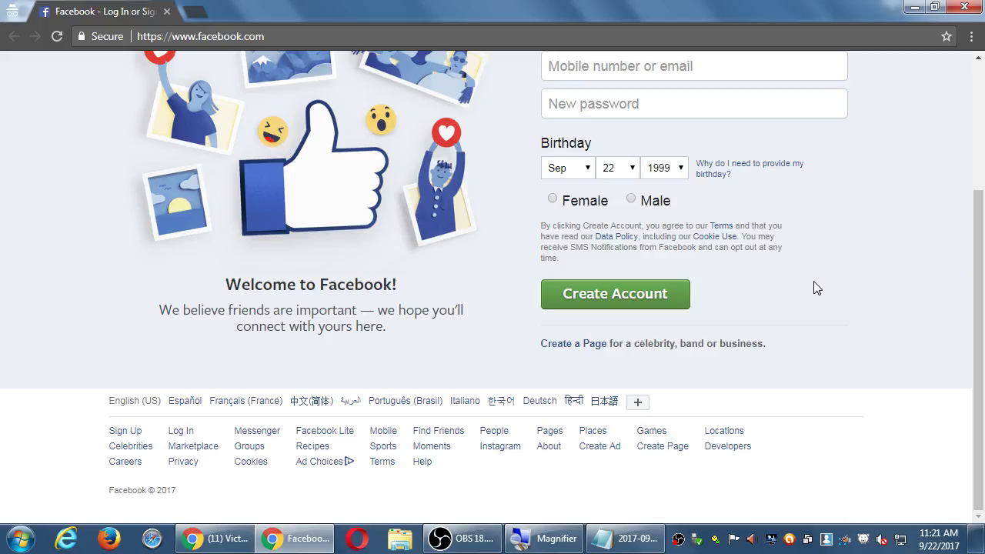
left_click(245, 534)
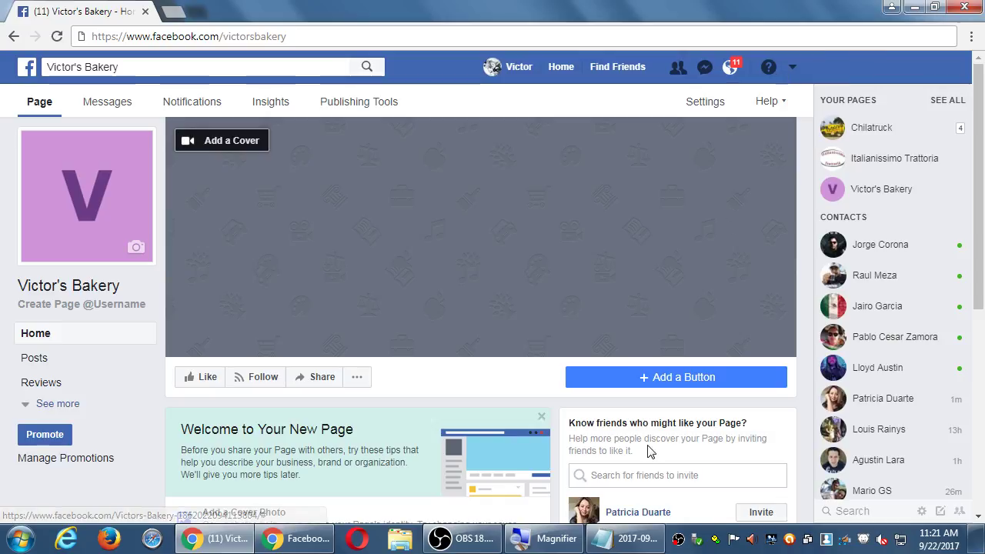
Switch to the Notepad notes, enter "VictorsBakery" after "example:", and insert a blank indented line below it
left_click(628, 539)
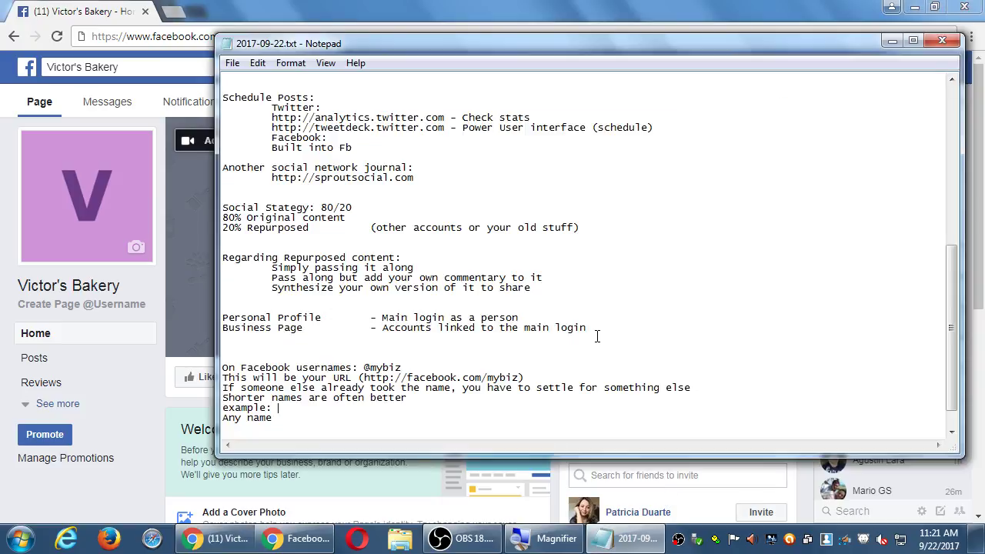
scroll(597, 336, "down", 1)
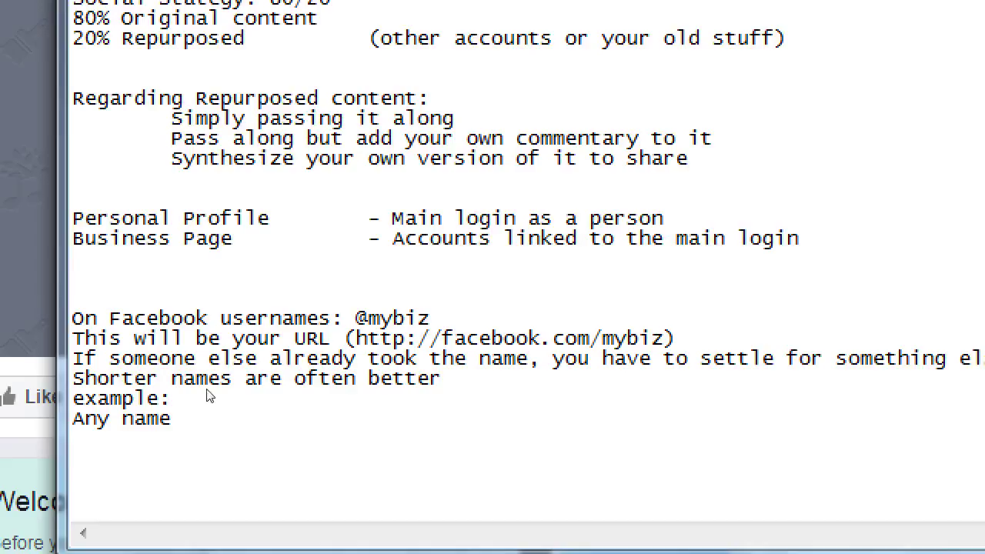
left_click(304, 389)
type("VictorsBakery")
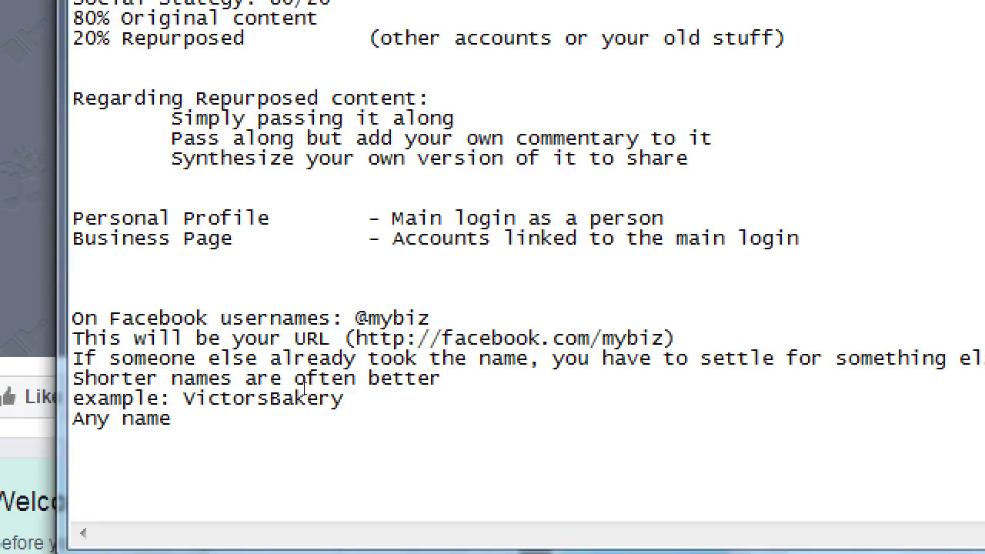
key("Return")
key("Tab")
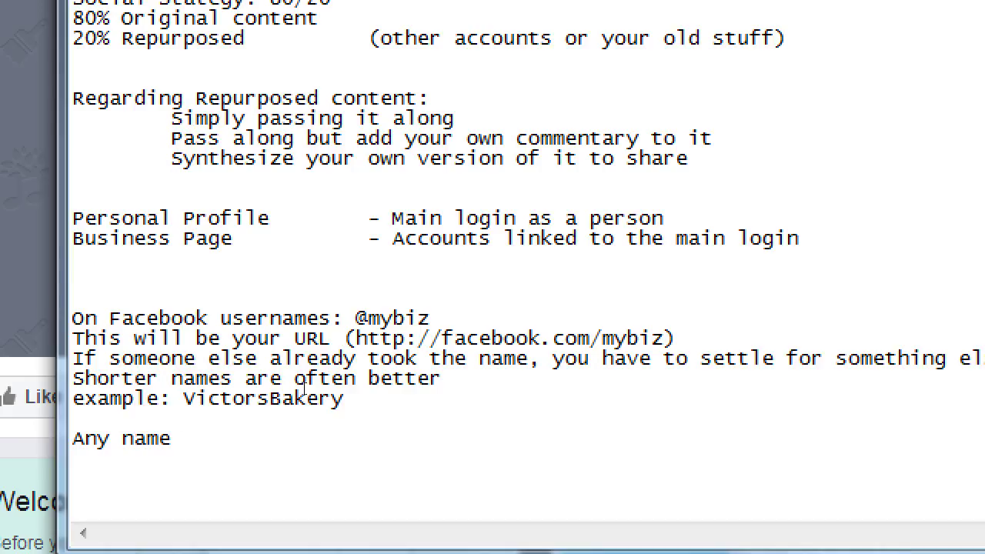
Change the example username to all lowercase, "victorsbakery"
key("Up")
key("shift+Right")
type("v")
key("Right")
key("Right")
key("Right")
key("Right")
key("Right")
key("Right")
key("shift+Right")
type("b")
Append "= VictorsBakery" to the example line, with only the V and B capitalized
key("Down")
key("Down")
key("Up")
key("Up")
key("End")
type("= ")
type("VictorsBAkery")
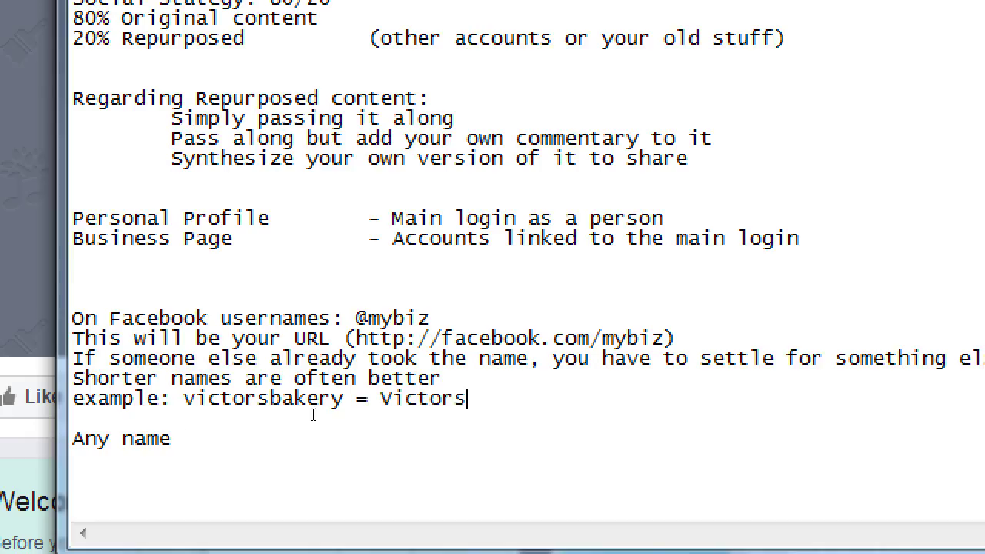
key("Left")
key("Left")
key("Left")
key("Left")
key("Left")
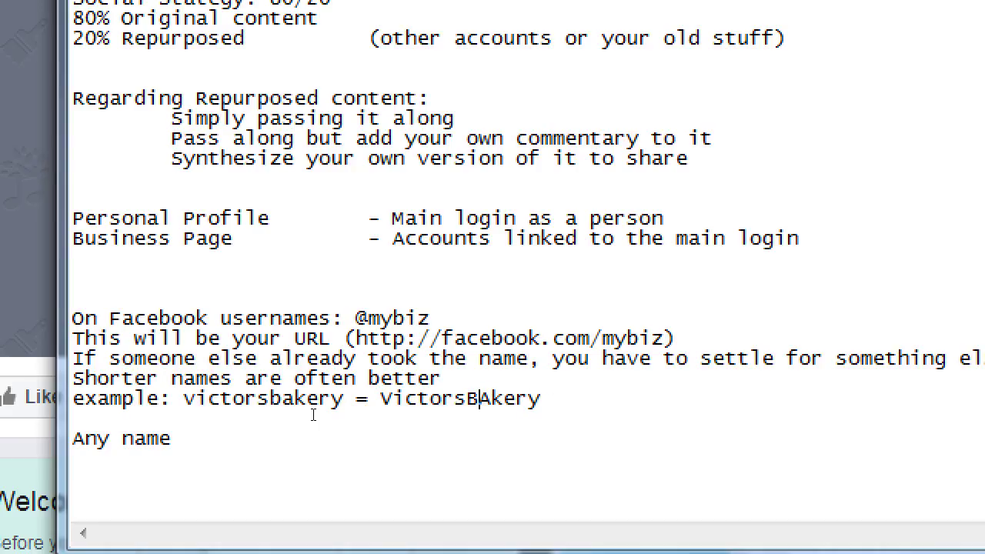
type("a")
key("shift+Right")
key("Delete")
Add "victorsbakerysd" as a second example beneath "victorsbakery", followed by another indented line
key("Down")
key("End")
key("Down")
type("torsbakerysed")
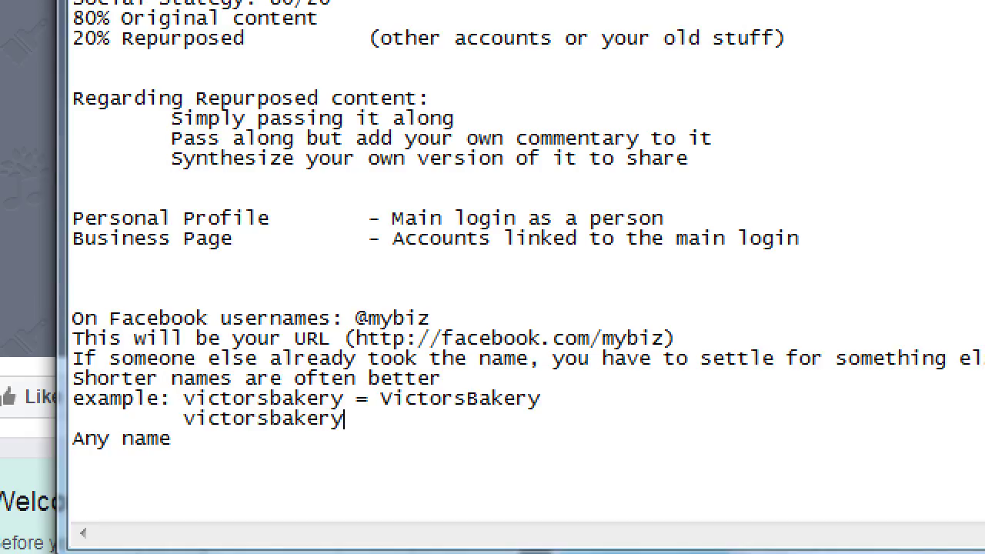
key("BackSpace")
key("BackSpace")
type("d")
key("Return")
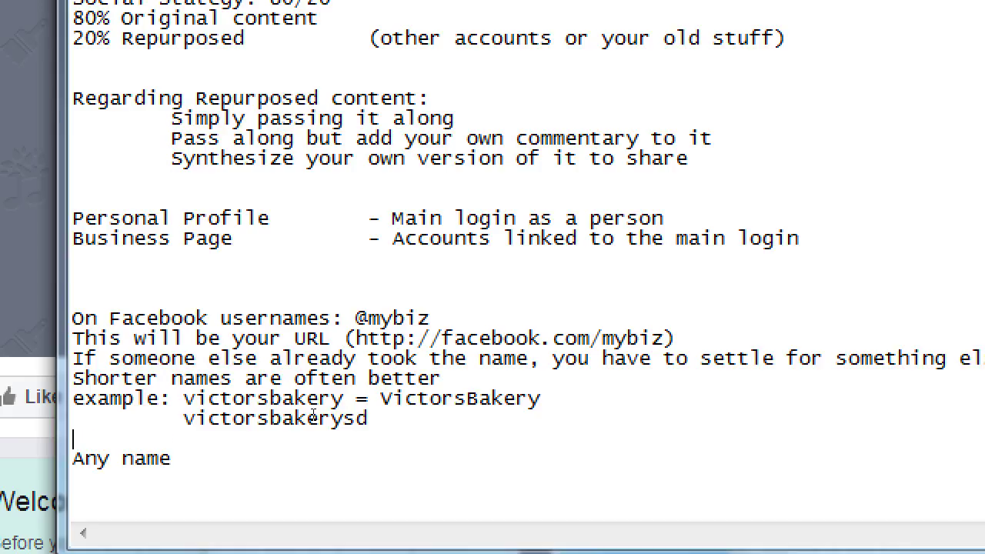
key("Tab")
On Facebook, open the username-choosing tips from the Create Page Username form and examine the rule on allowed characters
key("super+minus")
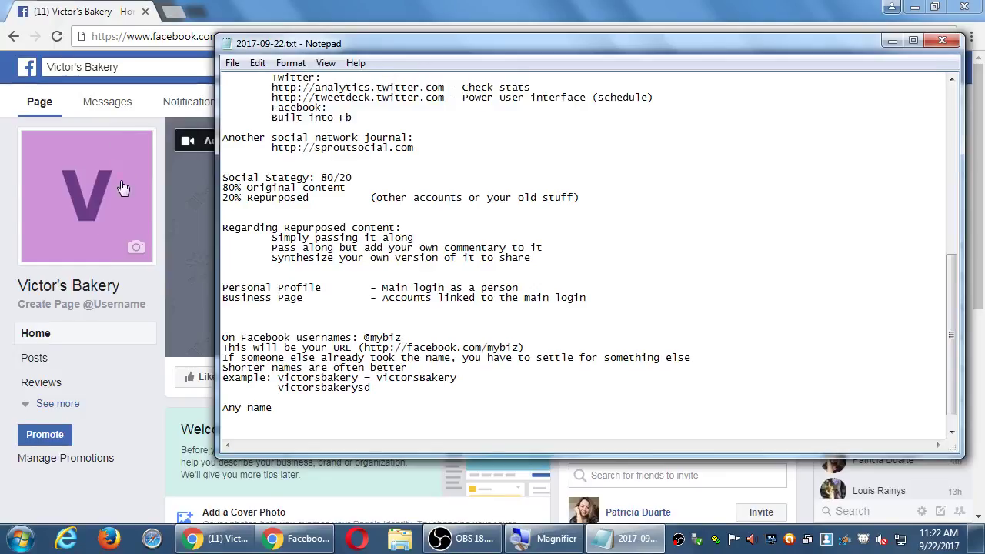
left_click(80, 305)
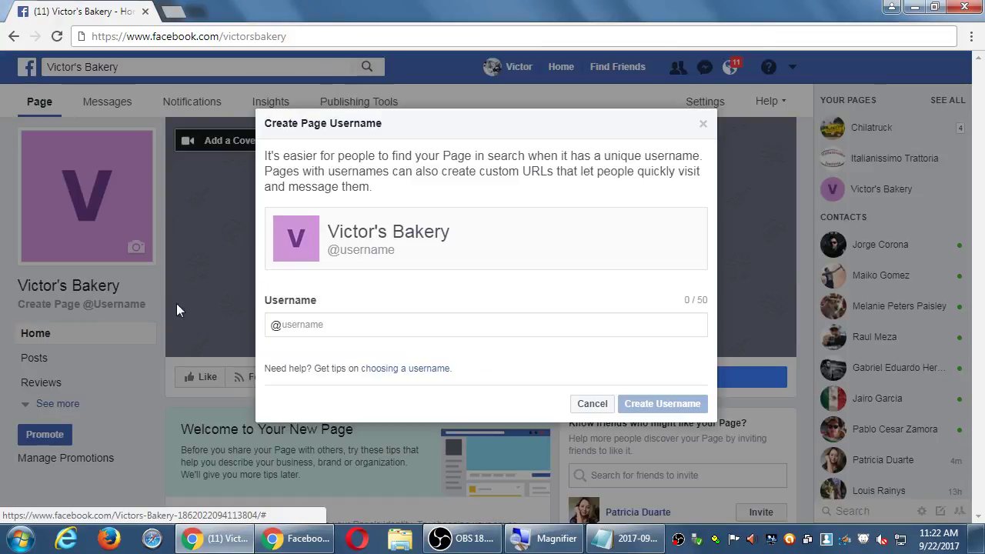
left_click(418, 371)
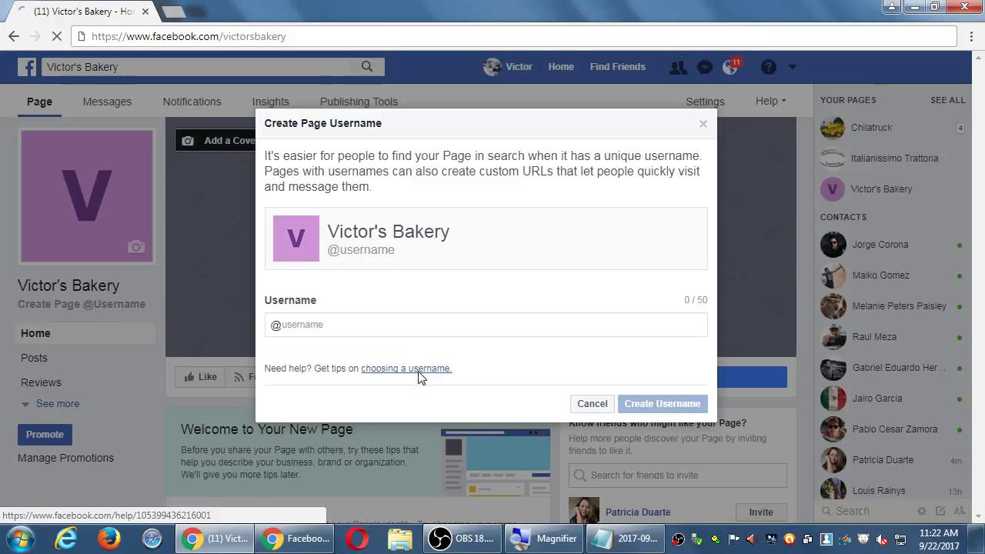
scroll(421, 377, "down", 1)
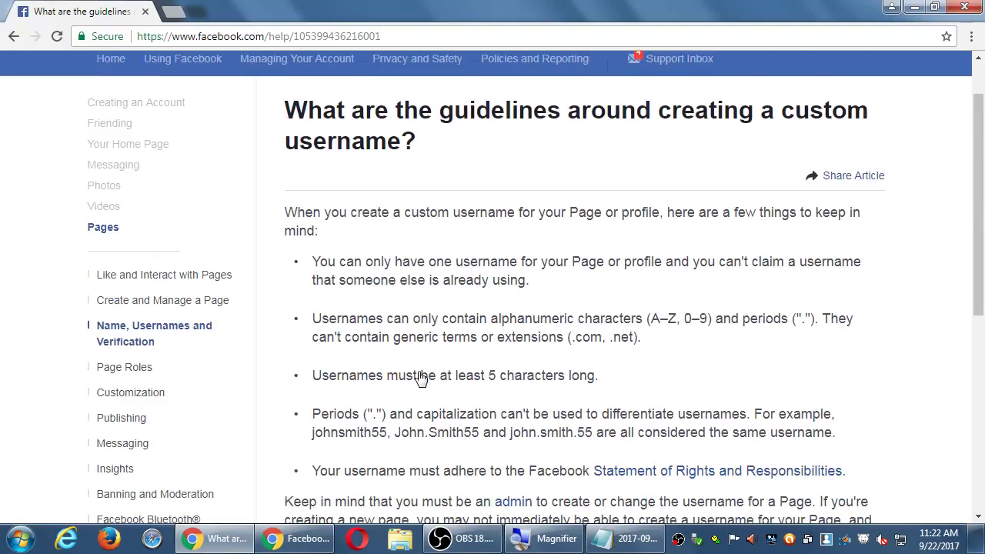
left_click_drag(658, 305, 702, 308)
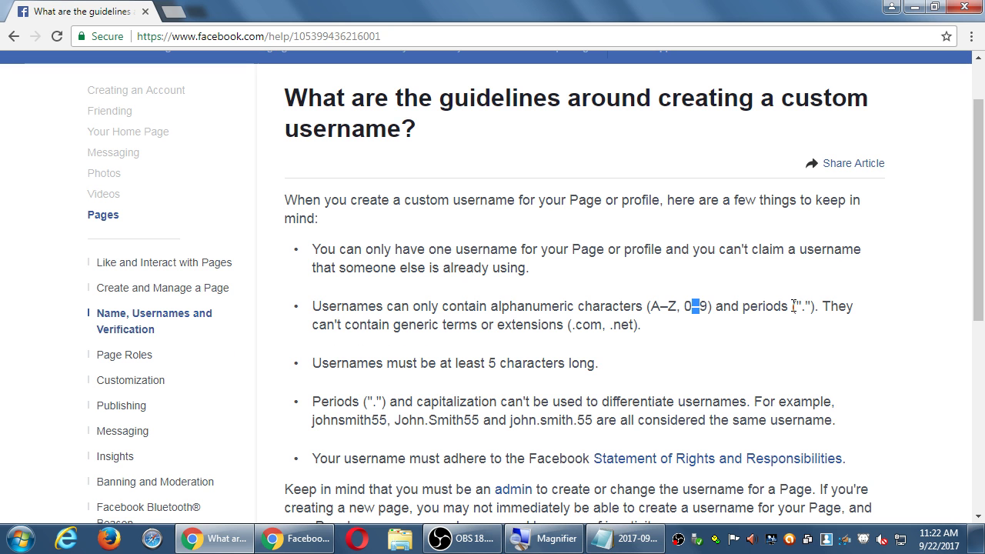
Return to the Notepad notes and add "victors.bakery.sd" as a third example, keeping a blank line above "Any name"
key("alt+Tab")
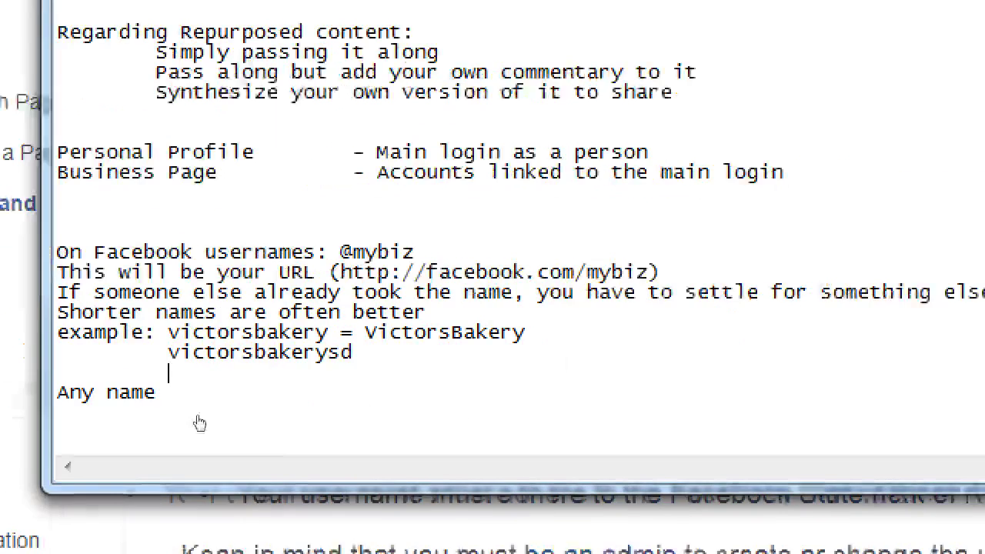
key("Left")
key("Left")
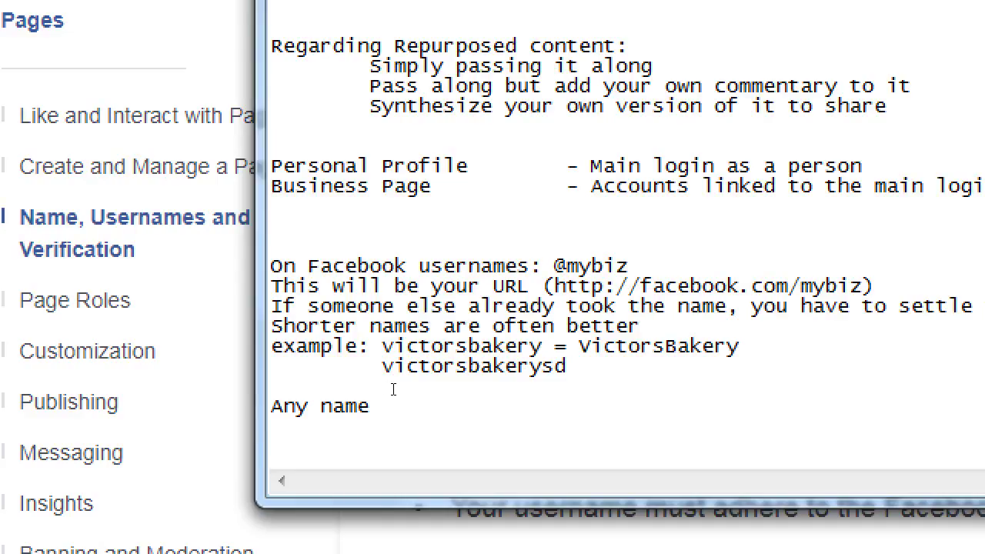
key("Return")
key("Tab")
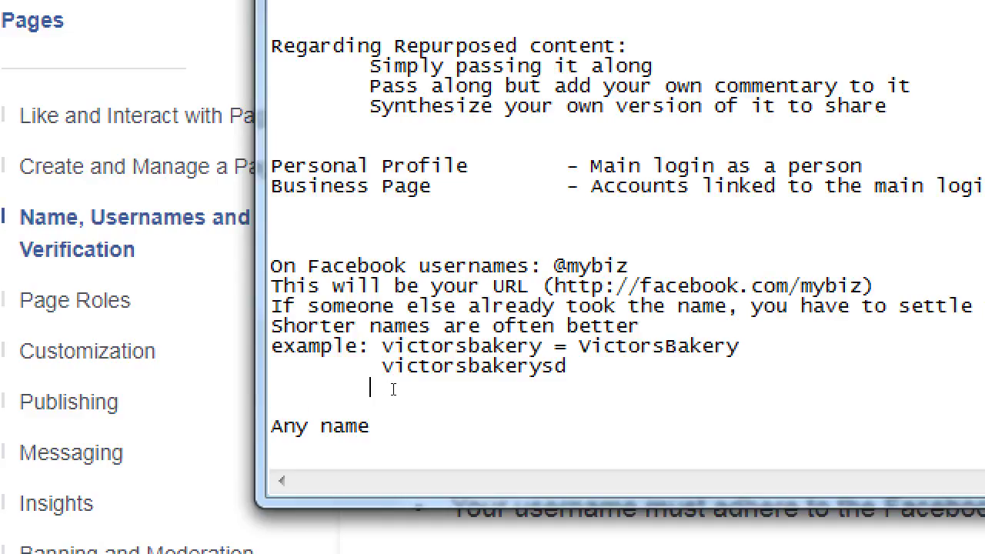
type("victors.bakery.")
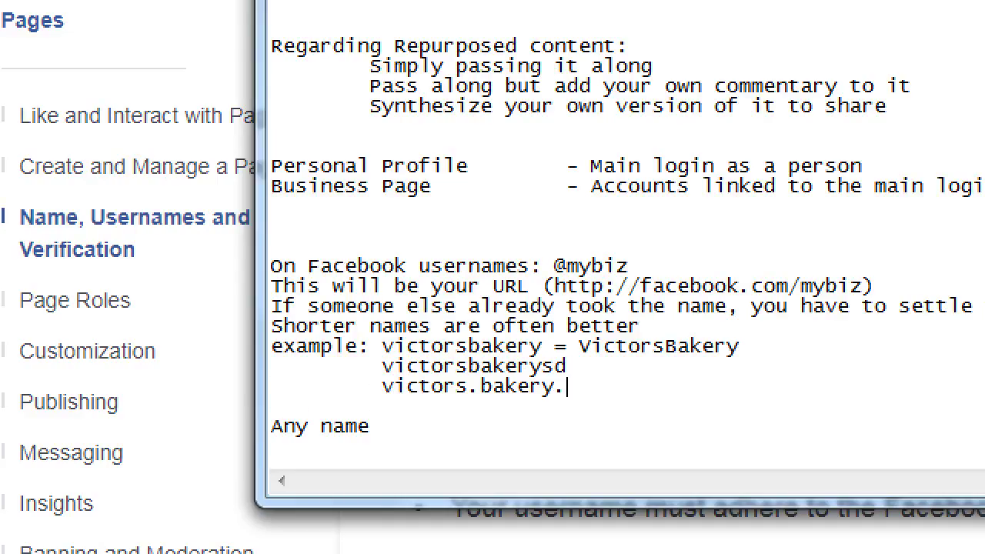
type("sd")
scroll(410, 373, "down", 1)
Complete the "Any name" line in the notes as: Any name "will work" as long as you also engage in the
key("Down")
key("Down")
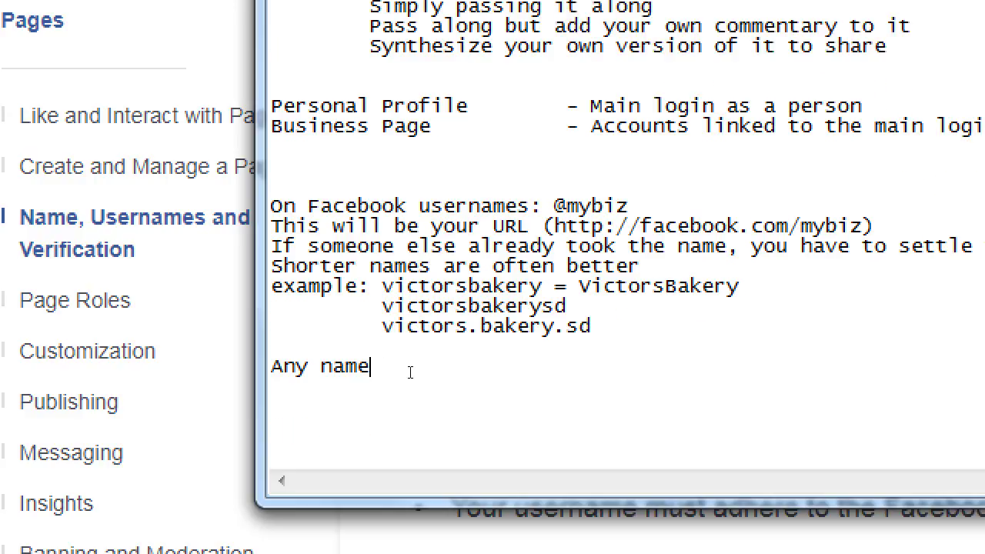
type("wi")
key("BackSpace")
key("BackSpace")
type("\"wo")
key("BackSpace")
key("BackSpace")
key("BackSpace")
type("wi")
key("BackSpace")
key("BackSpace")
type("\"will work\" as")
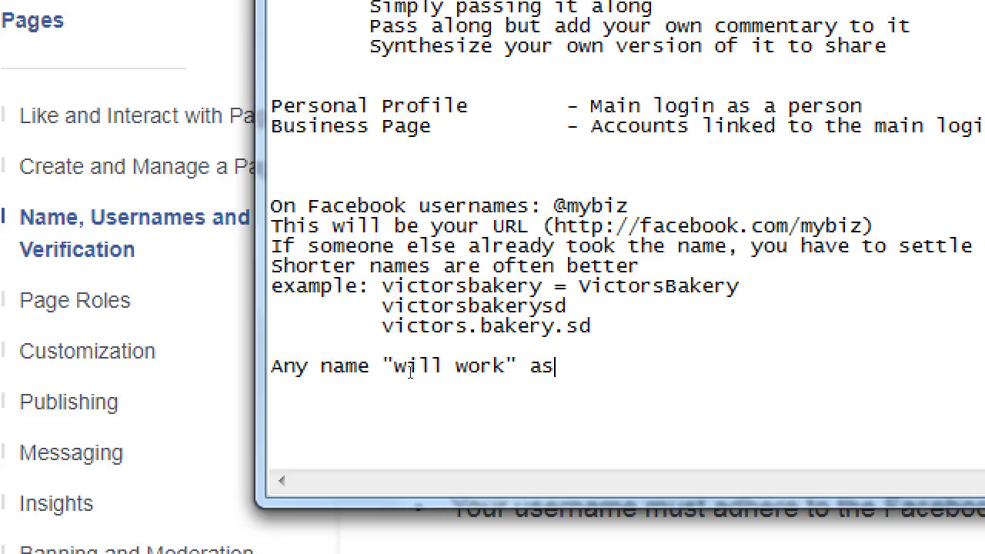
type(" long as you also engage in t")
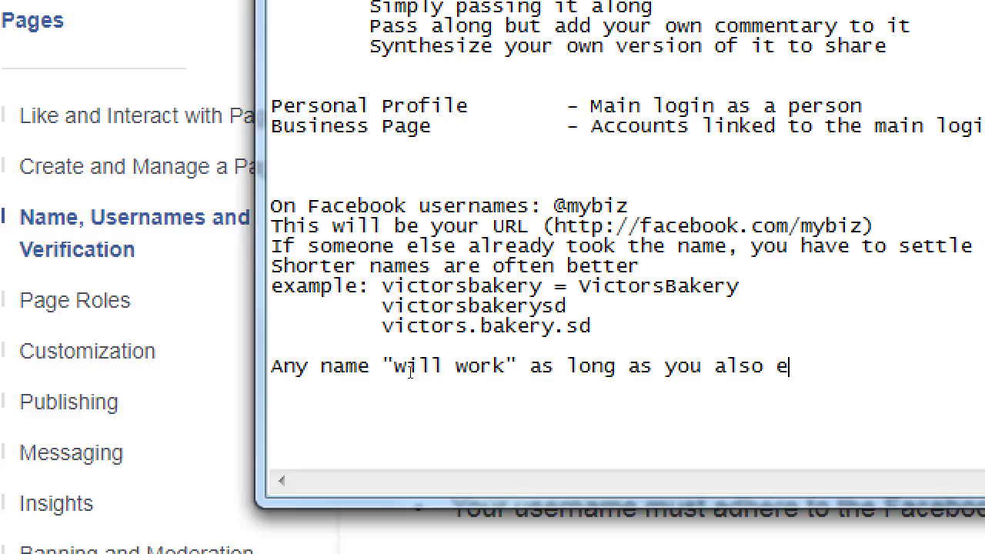
type("he")
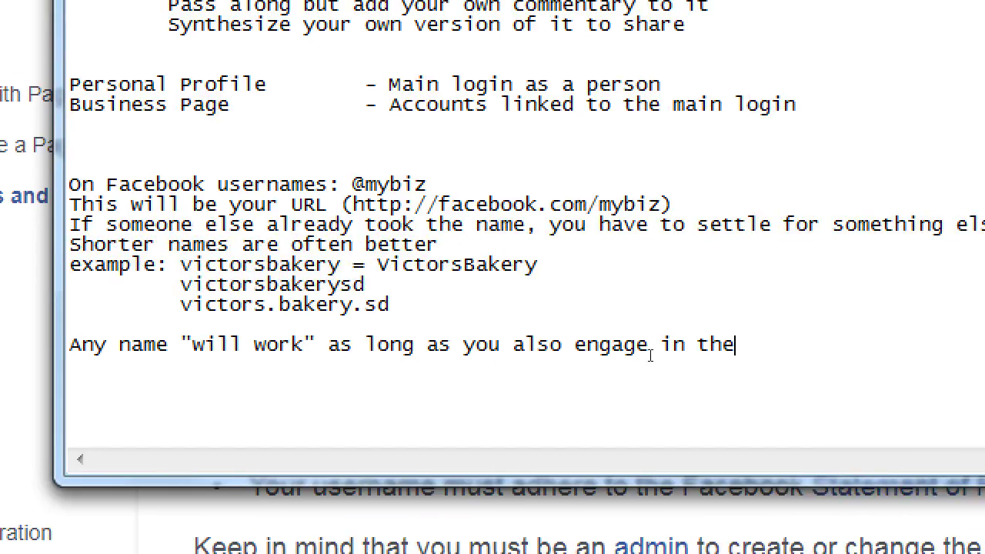
Continue the sentence on an indented new line with "multiple tactics of social media"
key("Return")
key("Tab")
type("multiple ta")
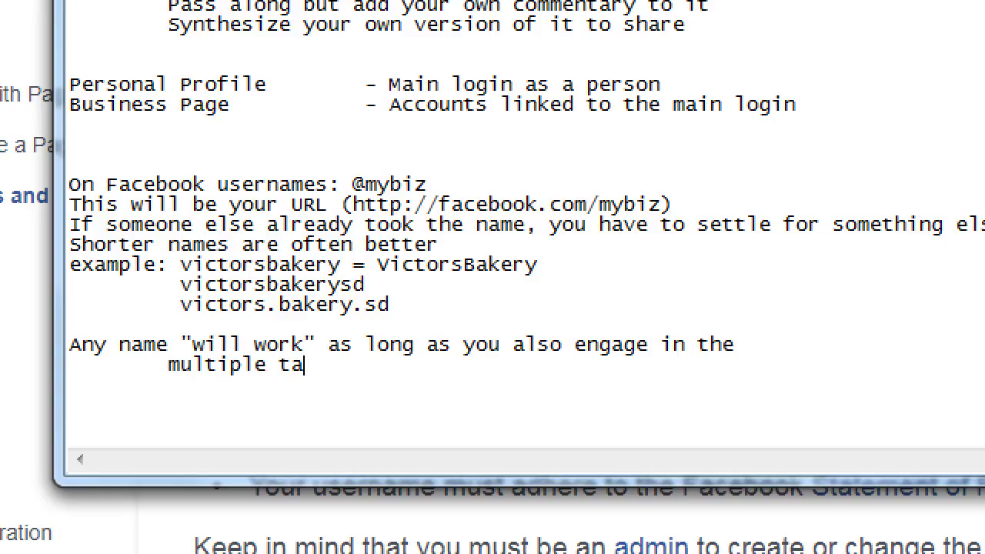
type("ctics of soci")
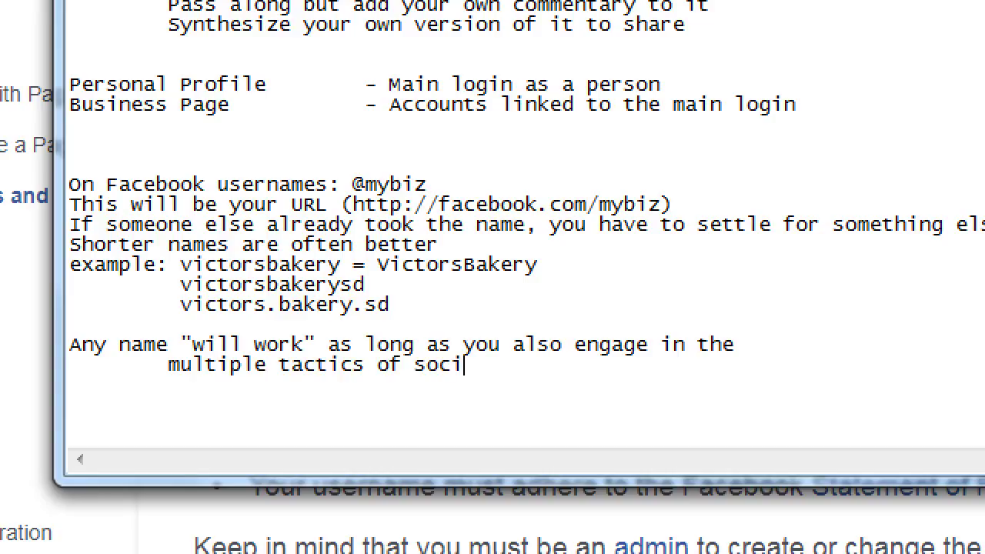
type("al media")
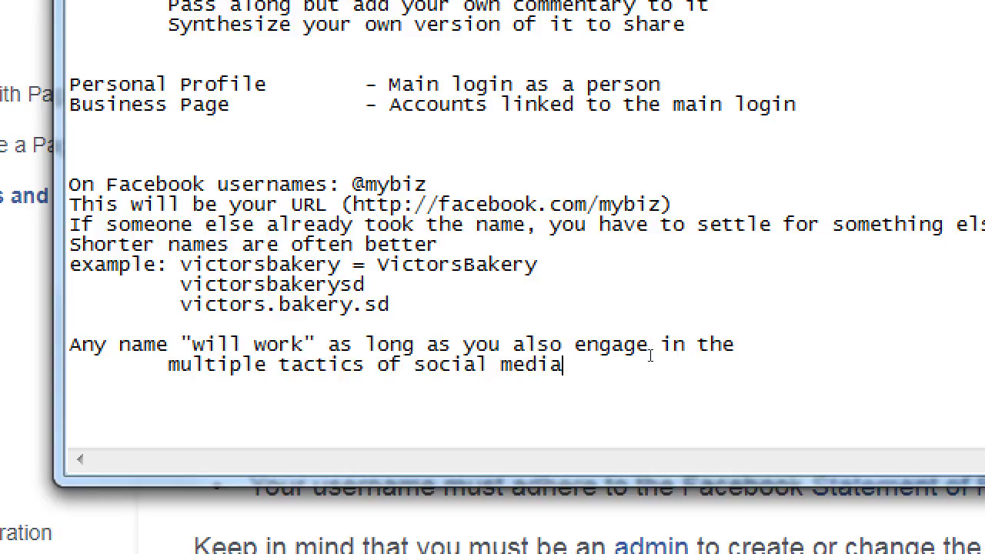
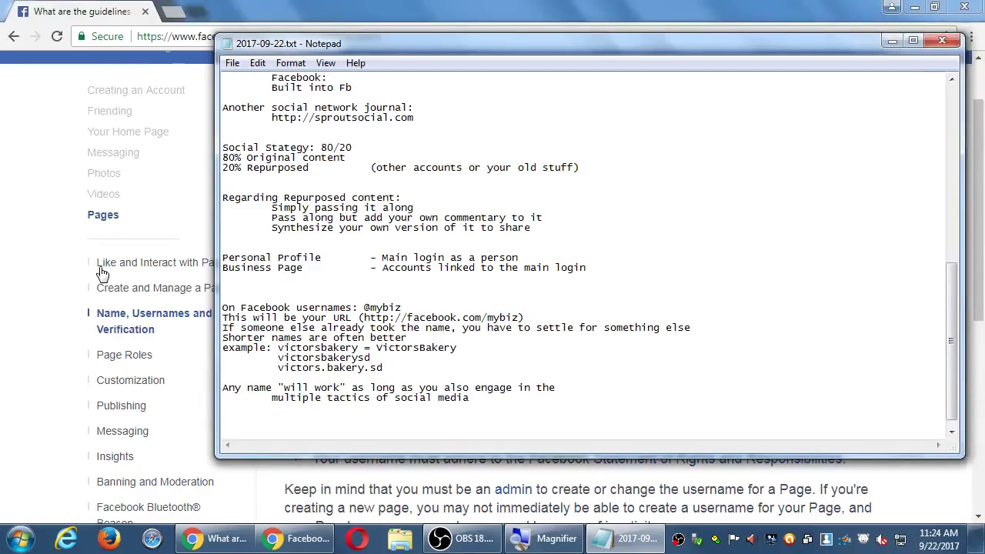
Switch to Facebook in Chrome, return from the username guidelines to the Victor's Bakery Page, and look over it
left_click(44, 251)
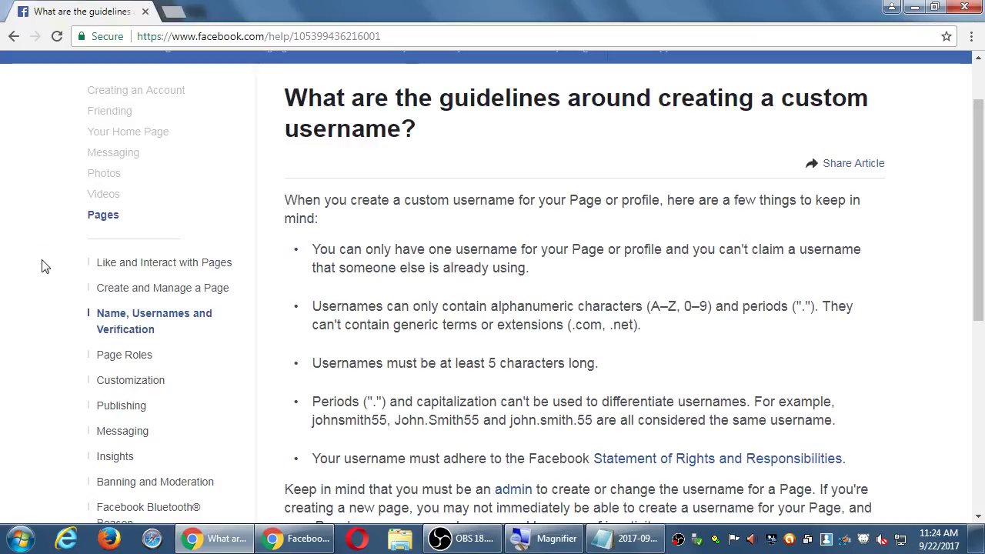
left_click(102, 217)
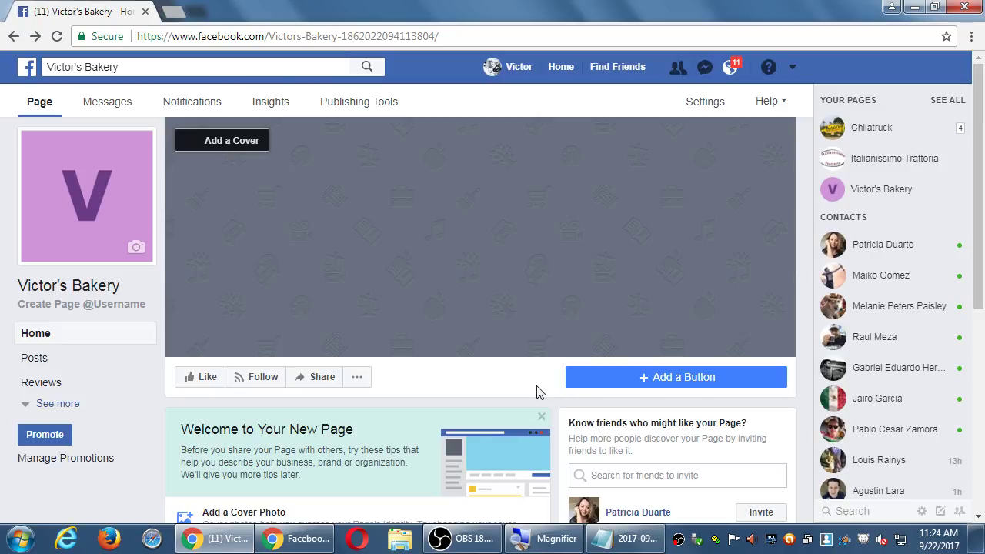
scroll(537, 393, "down", 5)
scroll(537, 392, "up", 5)
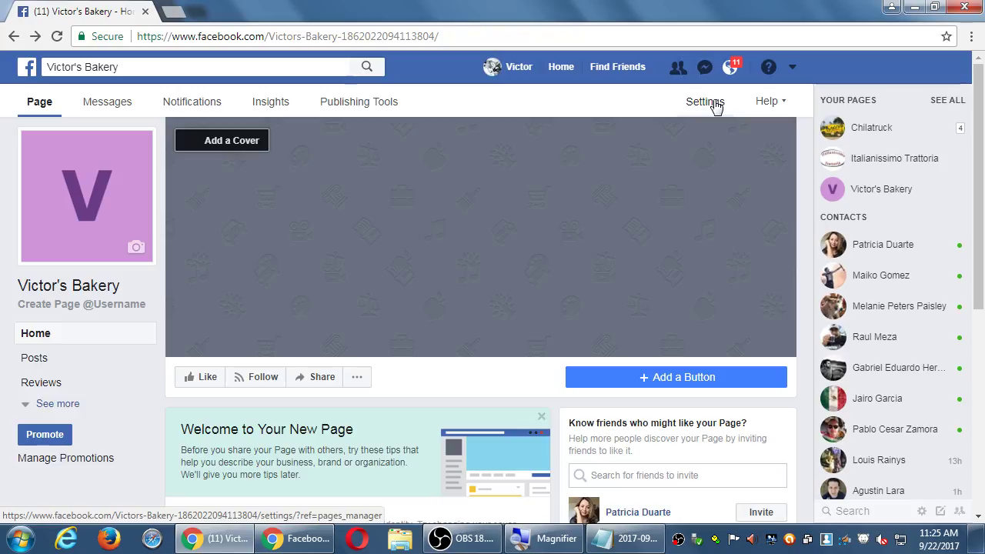
View the personal profile's timeline and the account's list of owned Pages, finishing on the personal profile
left_click(517, 69)
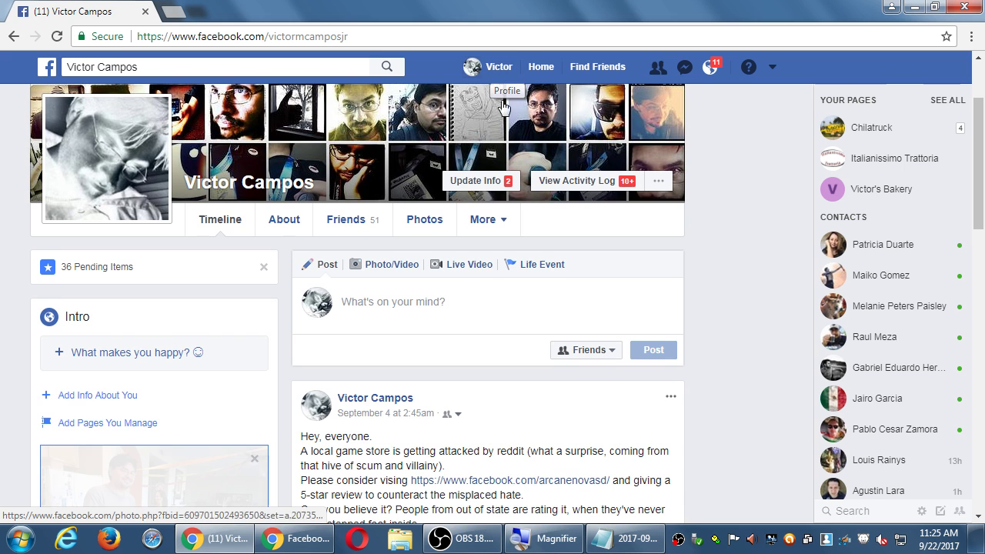
scroll(502, 154, "down", 10)
scroll(502, 154, "up", 5)
scroll(501, 154, "up", 6)
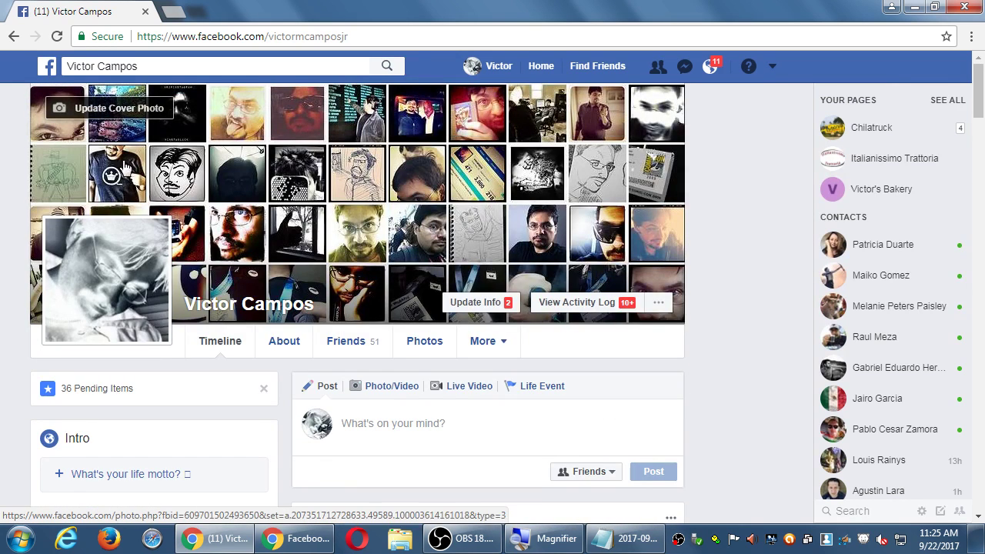
left_click(774, 68)
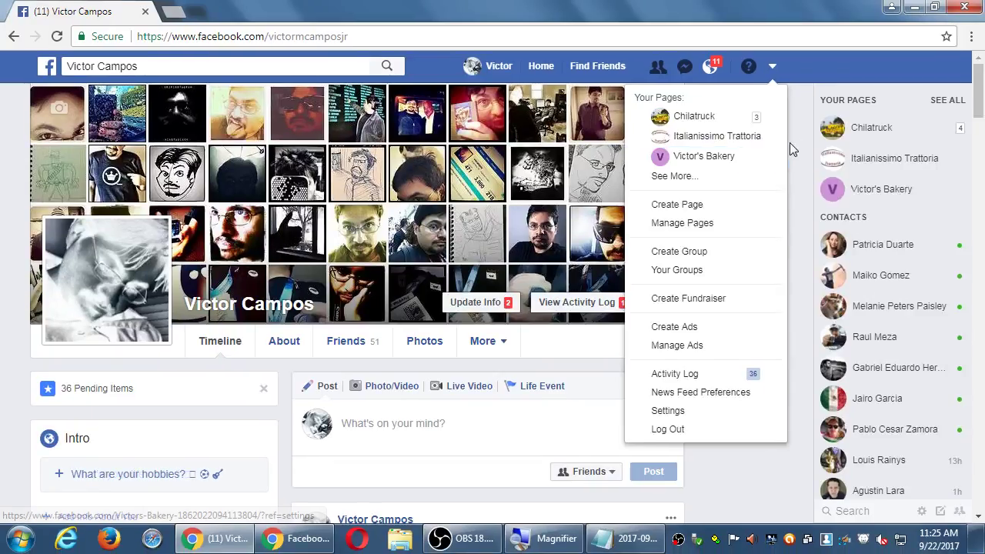
left_click(774, 130)
left_click(480, 66)
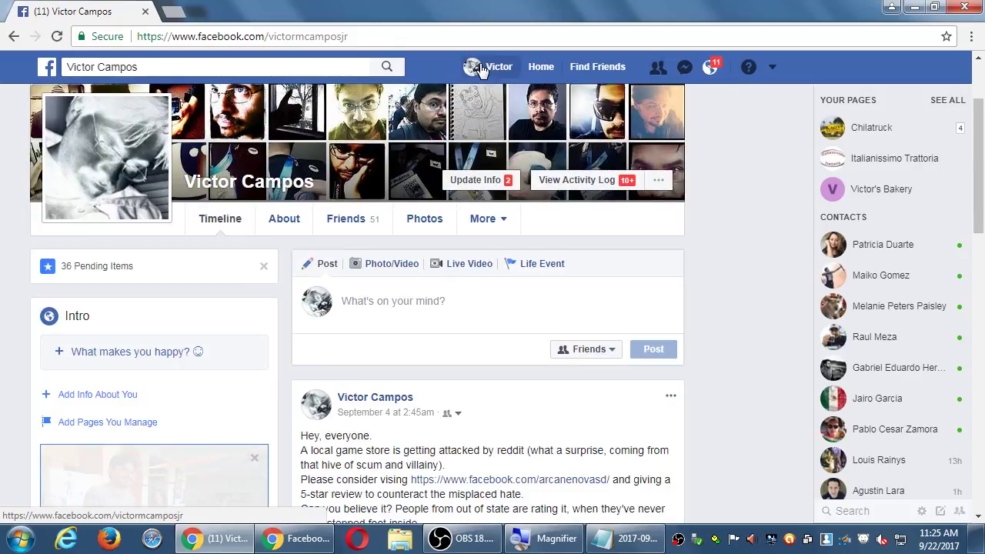
Draft a post of random placeholder text on the personal timeline and leave it unpublished
left_click(484, 297)
type("jkljasdlkfjlkasdfj")
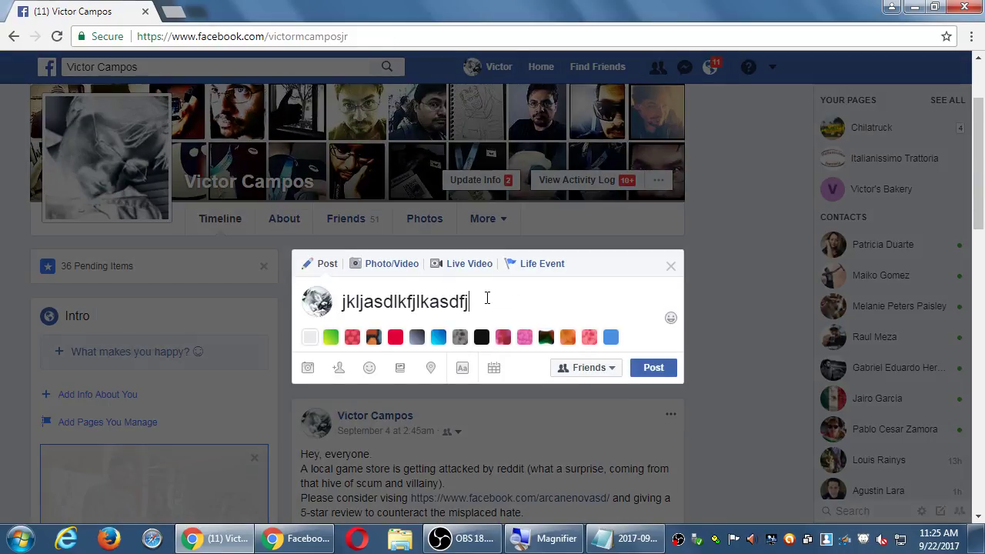
type("klasdf klsfaj flkfa jlka jalk jfdsalkajsklsadjlkfsdj flk jfas")
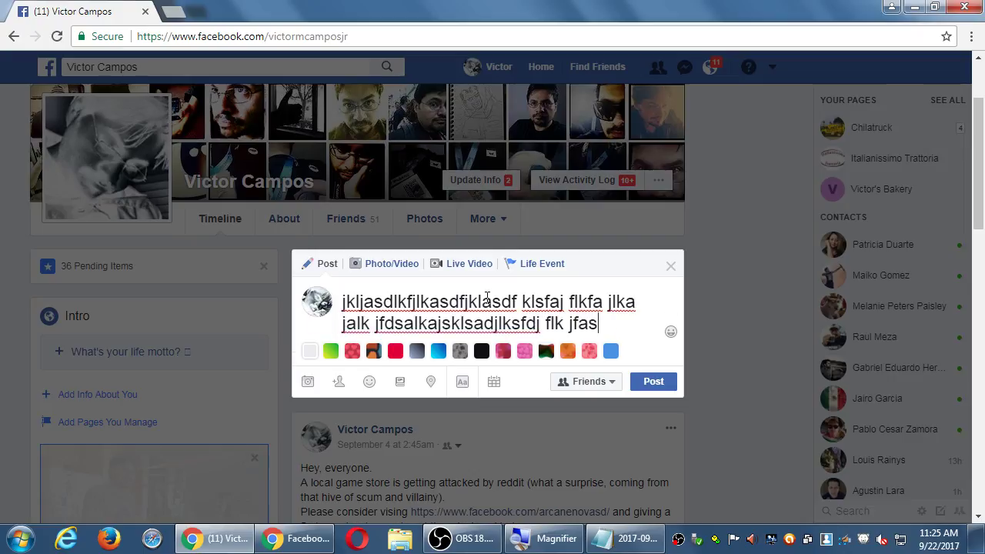
type("dlkafsj lksafd jsfdlkad")
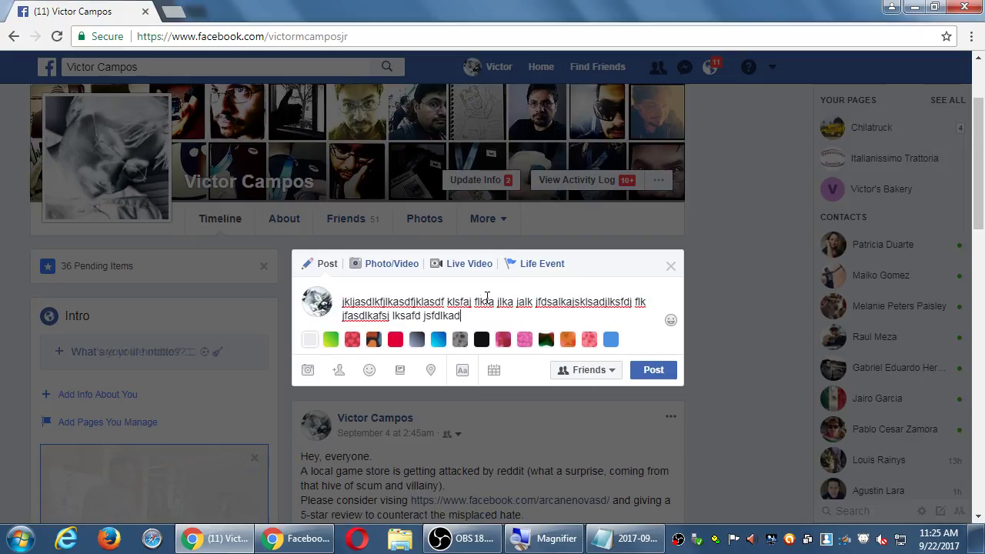
left_click(468, 212)
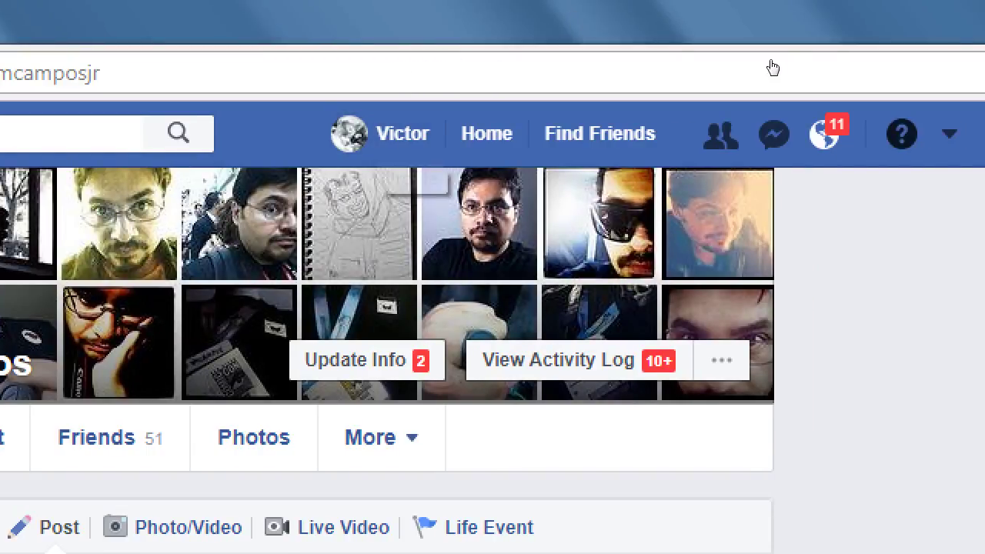
Switch to the Victor's Bakery Page from the account's list of Pages, abandoning the unfinished post
key("Down")
key("Down")
key("Down")
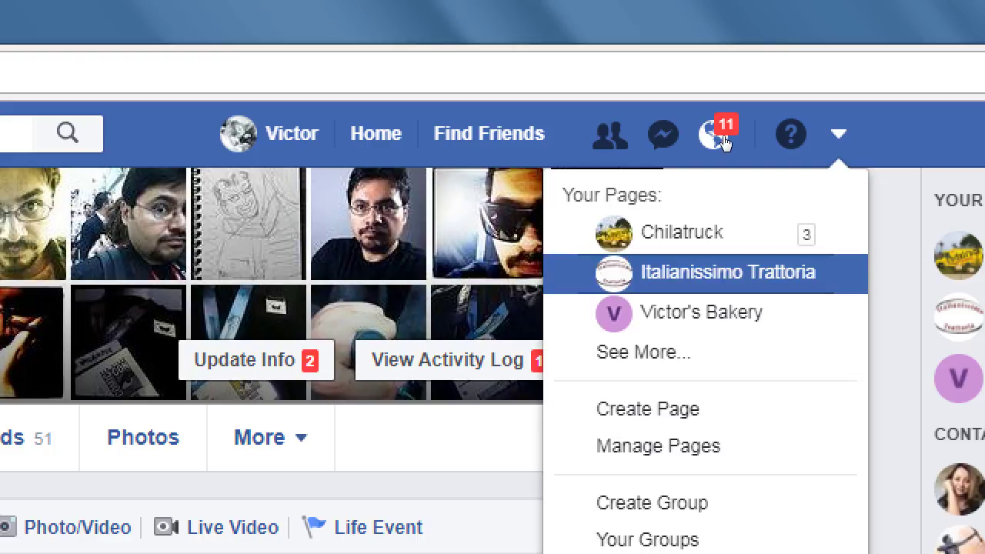
key("Return")
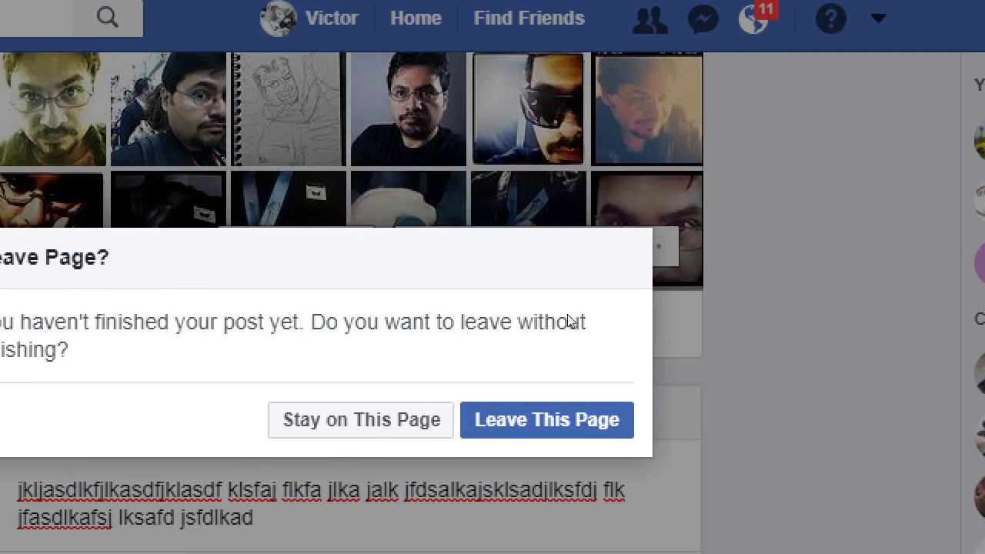
key("Return")
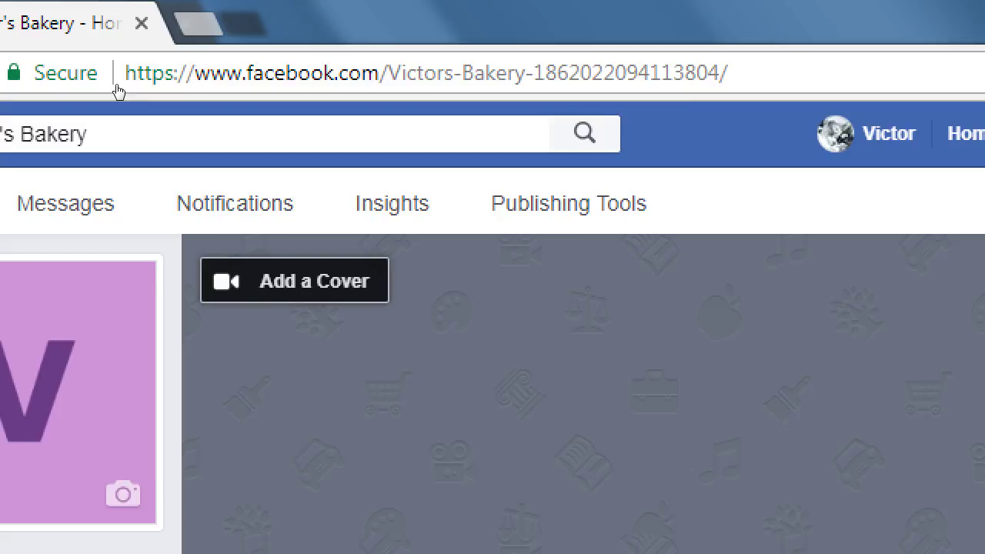
Clear the Page name from the Facebook search box on the Victor's Bakery Page
key("alt+/")
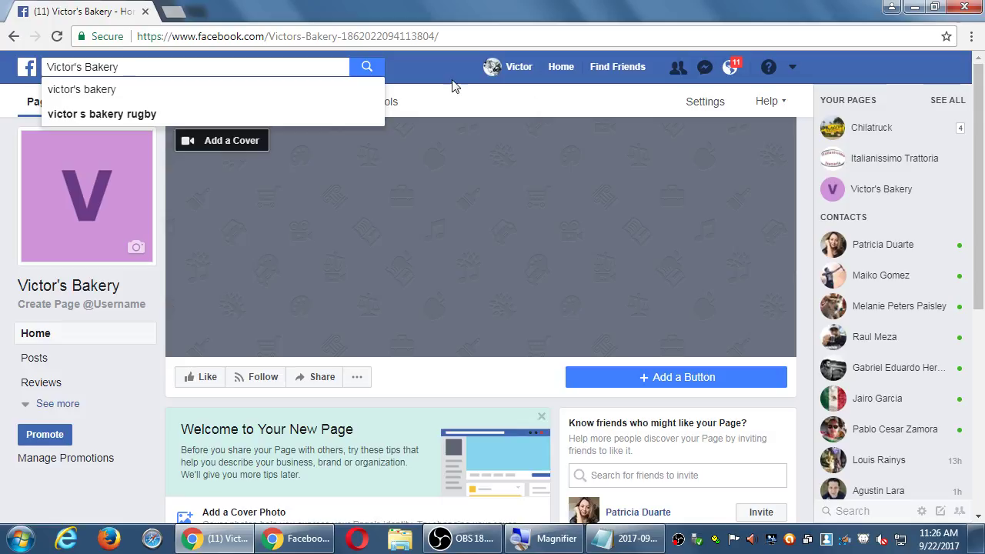
left_click(534, 104)
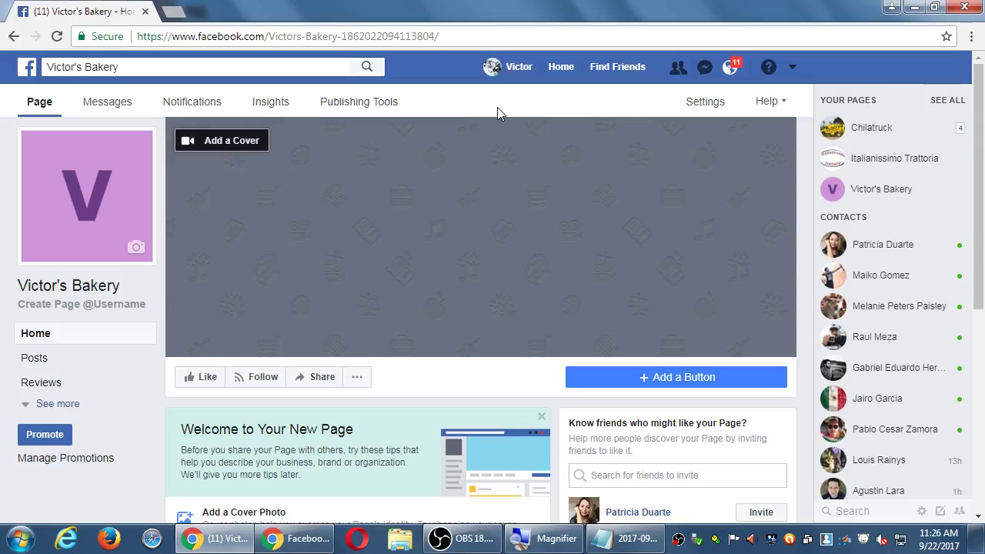
left_click(132, 66)
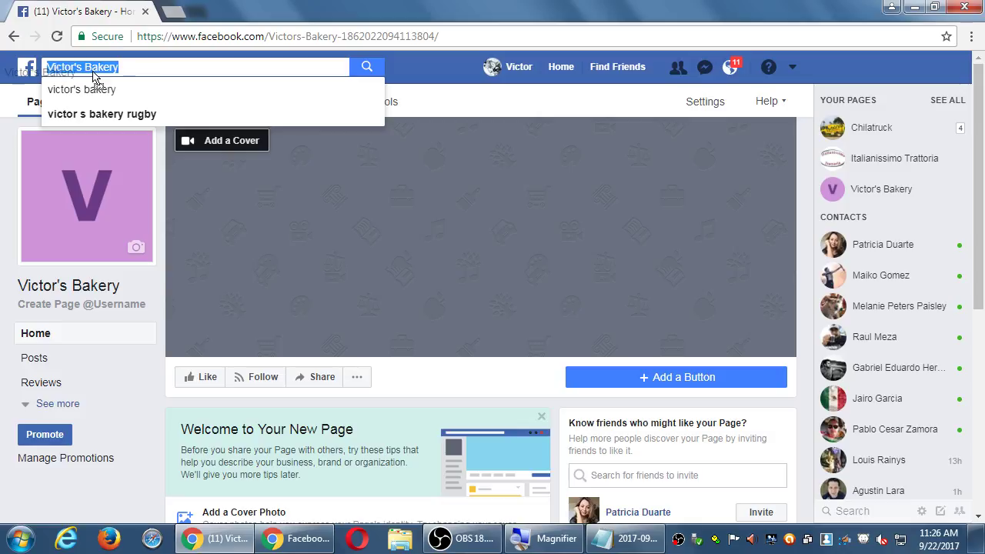
left_click(124, 65)
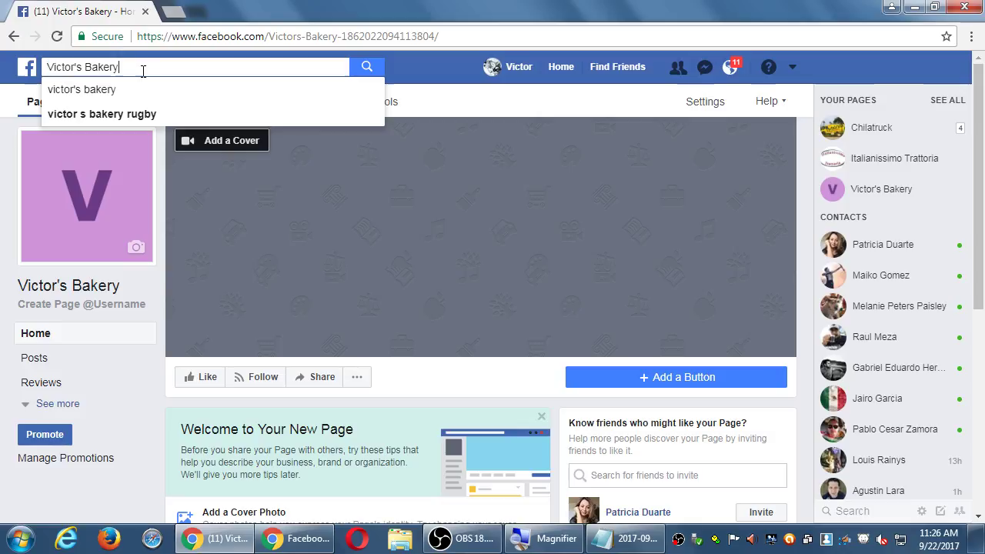
left_click_drag(143, 70, 1, 74)
key("BackSpace")
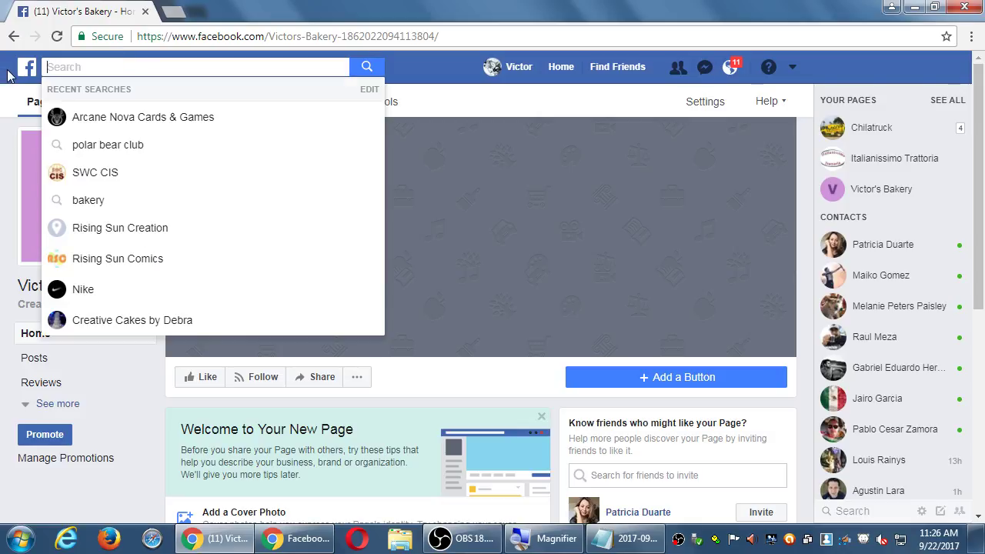
Open the personal profile, clear the profile name from the search box, and dismiss the recent searches
left_click(508, 67)
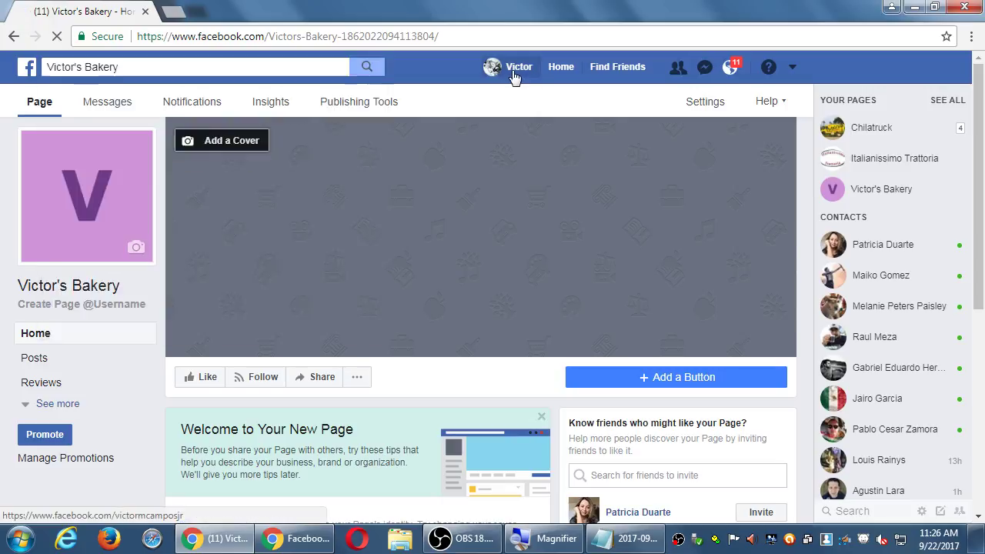
left_click(187, 67)
key("BackSpace")
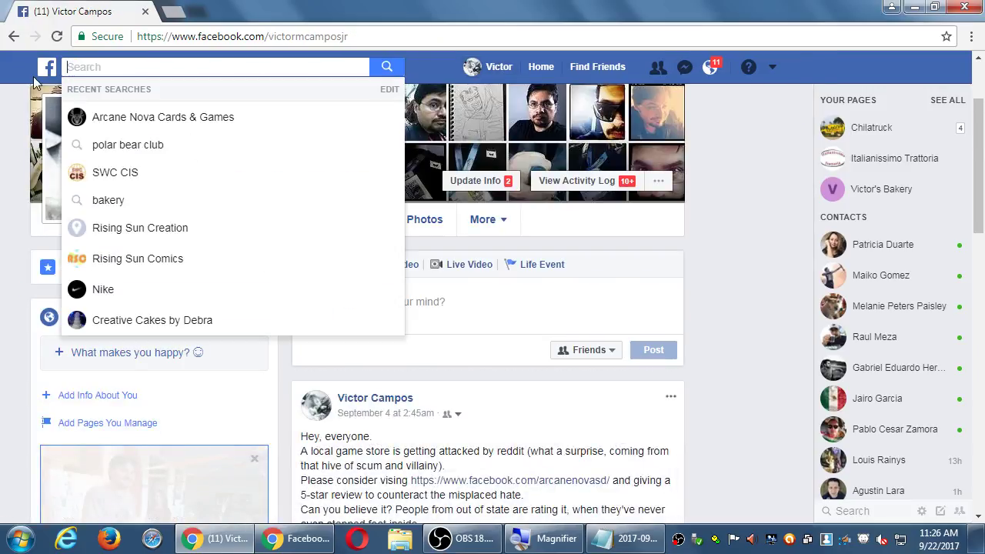
left_click(725, 225)
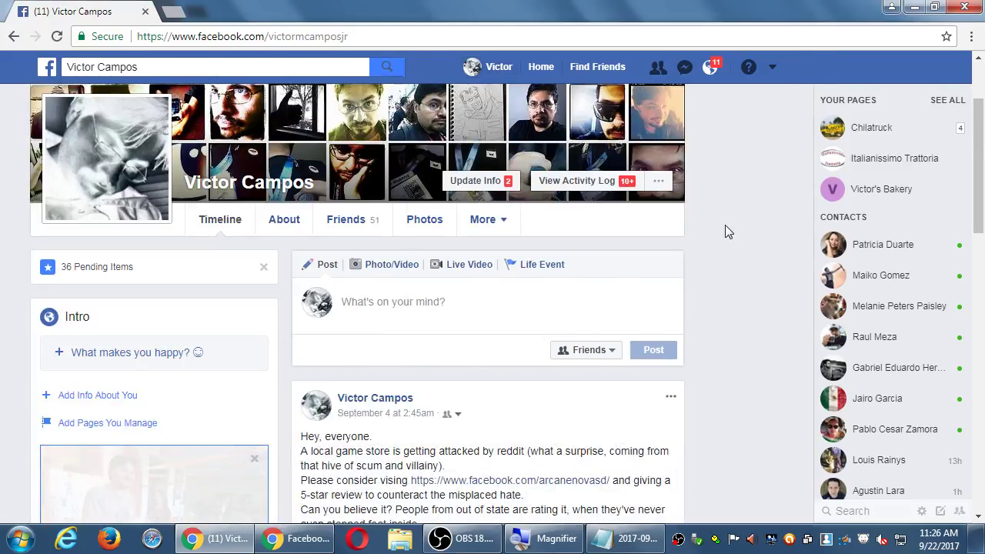
Return to the Victor's Bakery Page from the account's list of Pages and open its general settings
left_click(775, 74)
left_click(659, 156)
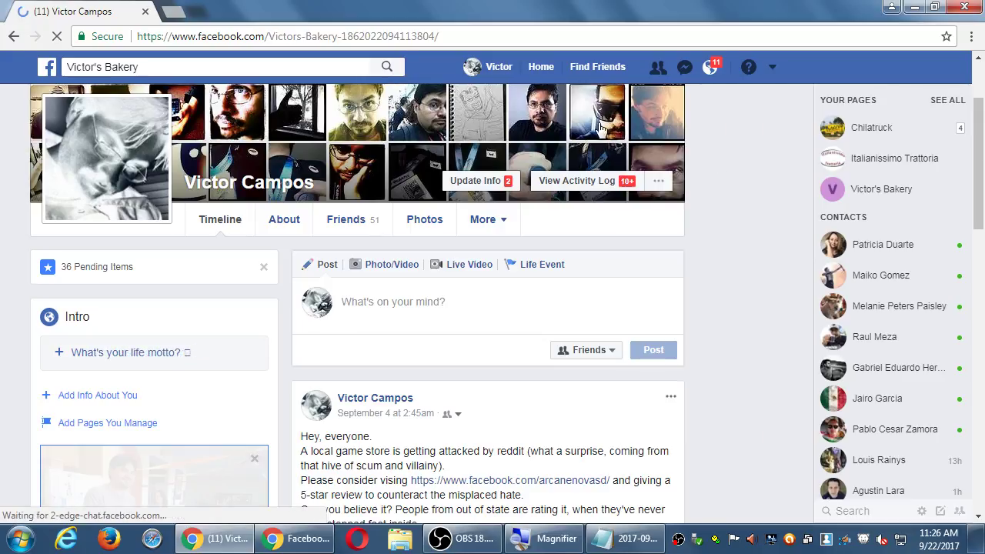
left_click(694, 105)
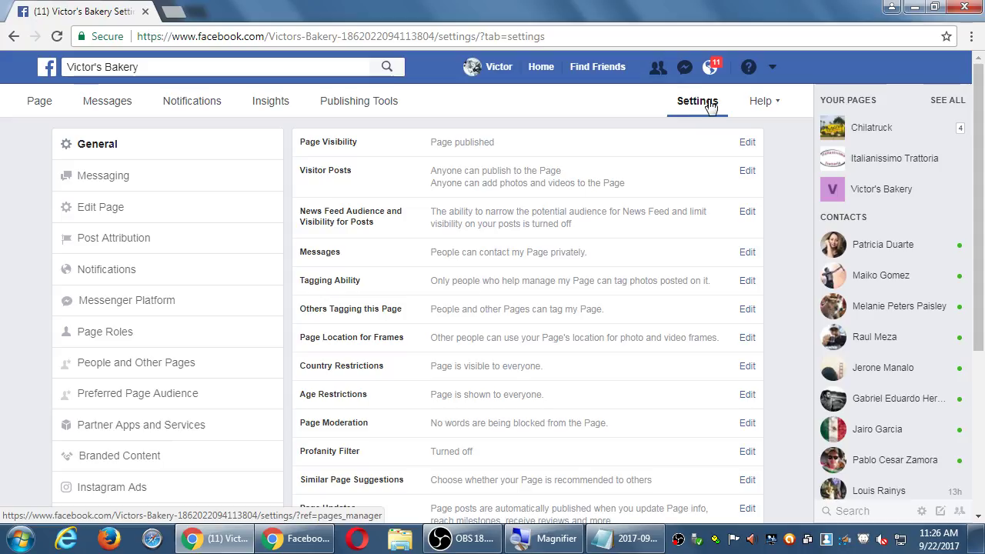
Examine the Page's Messages setting for private contact, close it without saving, and look over the other general settings
left_click(748, 253)
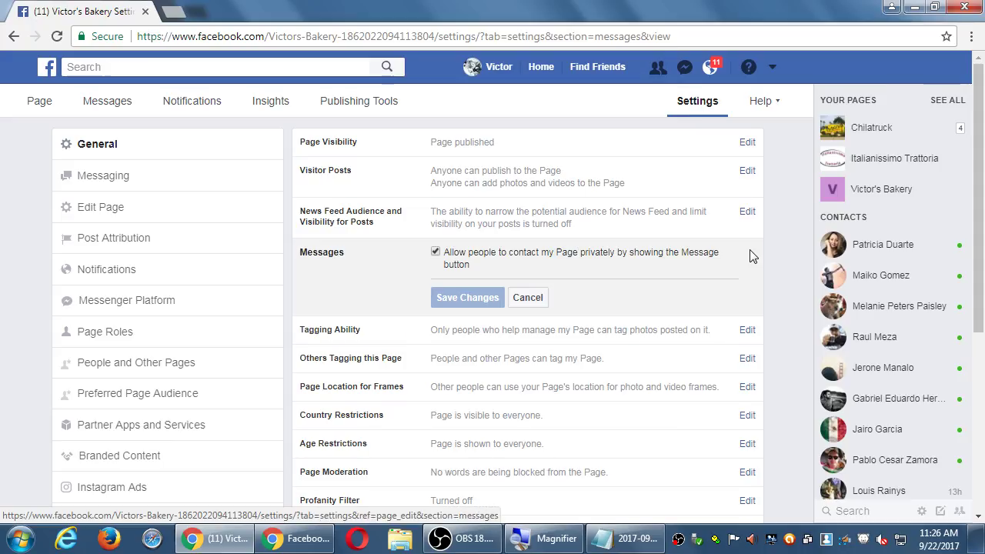
left_click(523, 297)
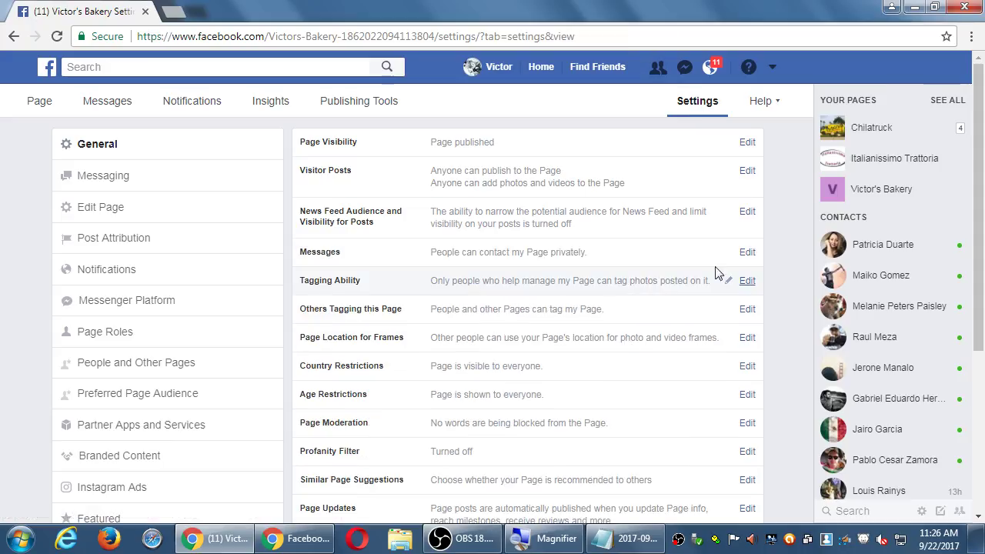
left_click(749, 254)
left_click(533, 300)
scroll(590, 346, "down", 3)
scroll(590, 346, "up", 3)
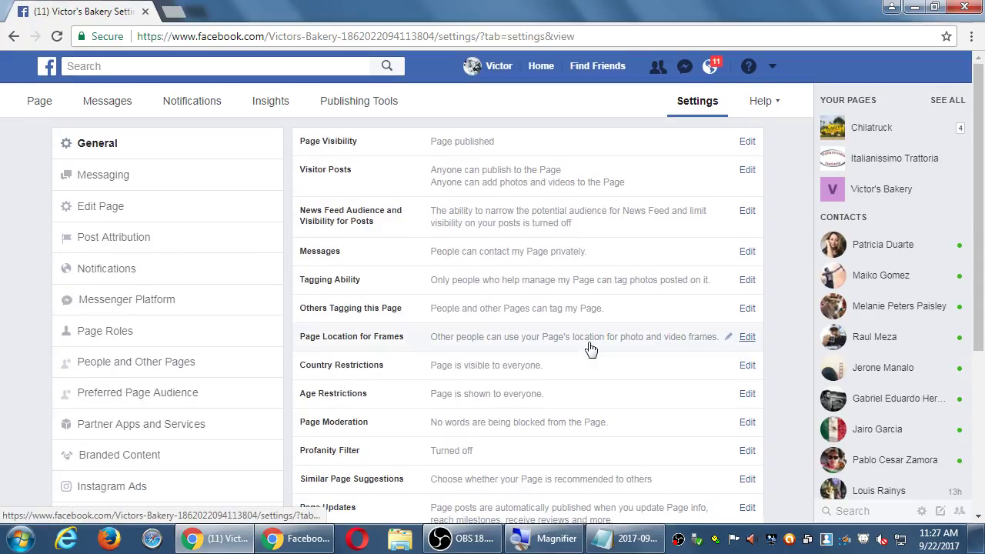
Look over the Page's help options and frequently asked questions, then close them and return to the general settings
left_click(768, 111)
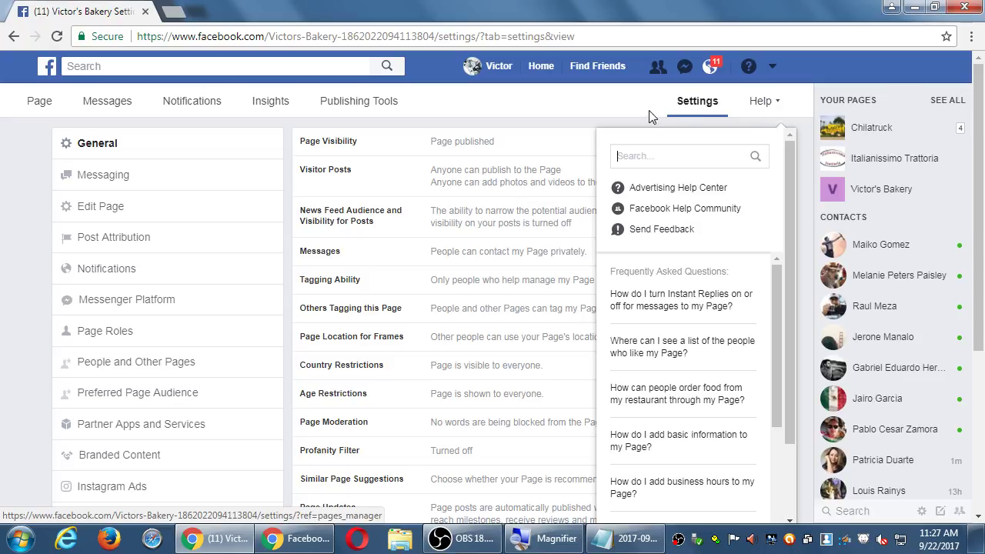
left_click(578, 132)
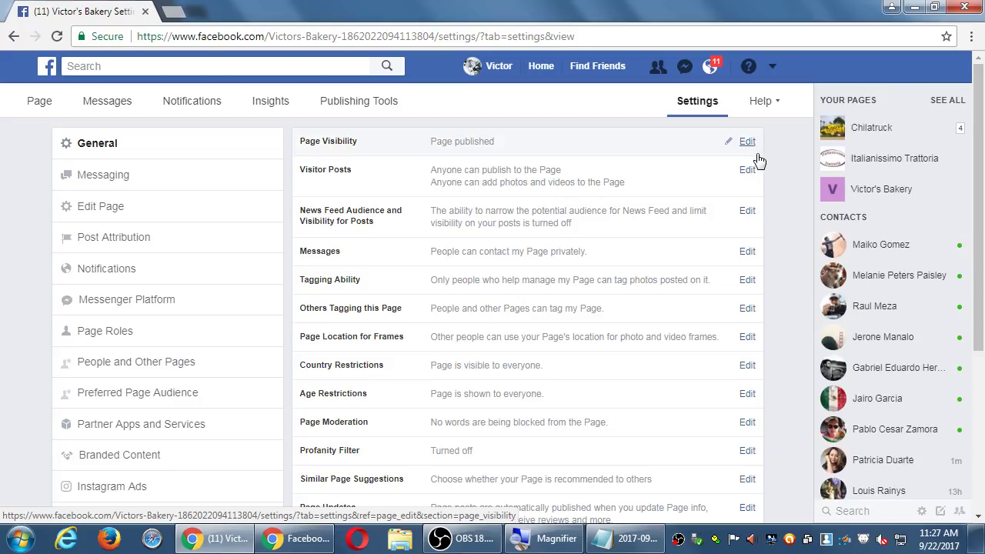
scroll(763, 159, "down", 3)
scroll(765, 158, "up", 3)
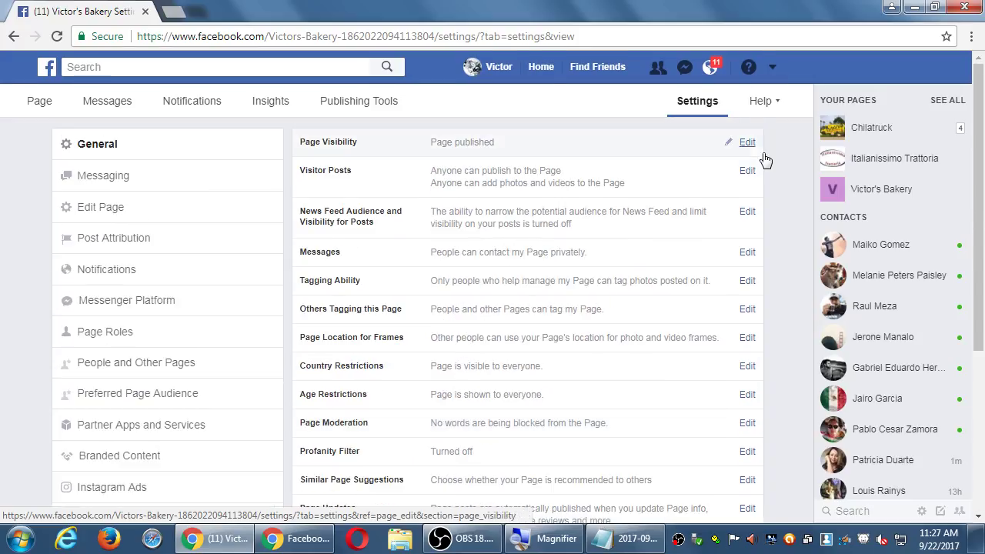
left_click(769, 110)
left_click(768, 107)
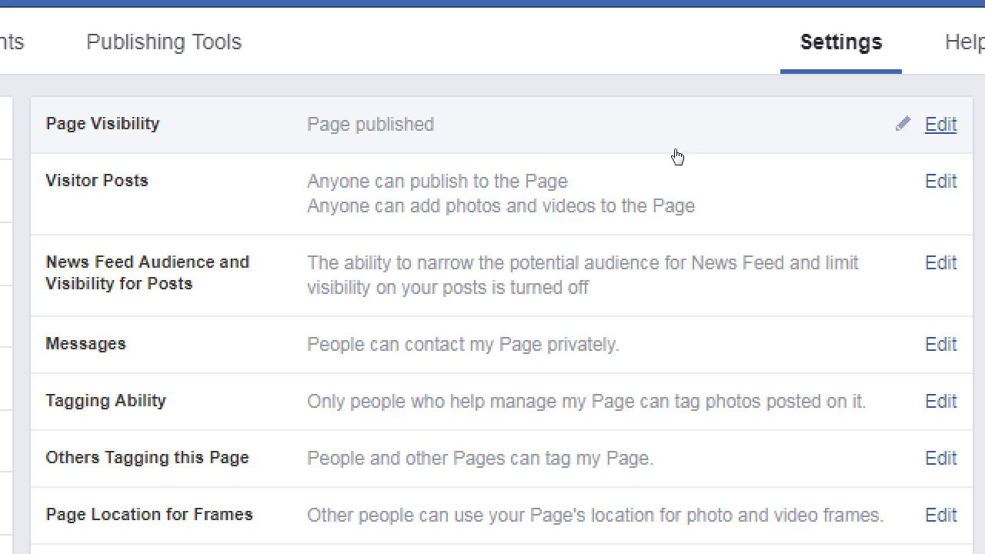
Examine the Page Visibility choices for published and unpublished, and close the setting without saving
left_click(744, 147)
mouse_move(529, 165)
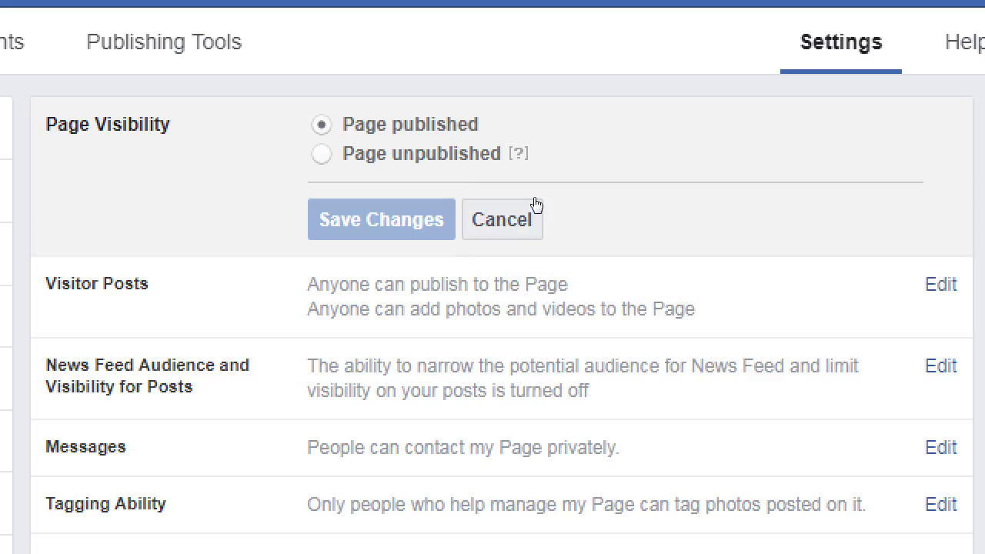
left_click(536, 203)
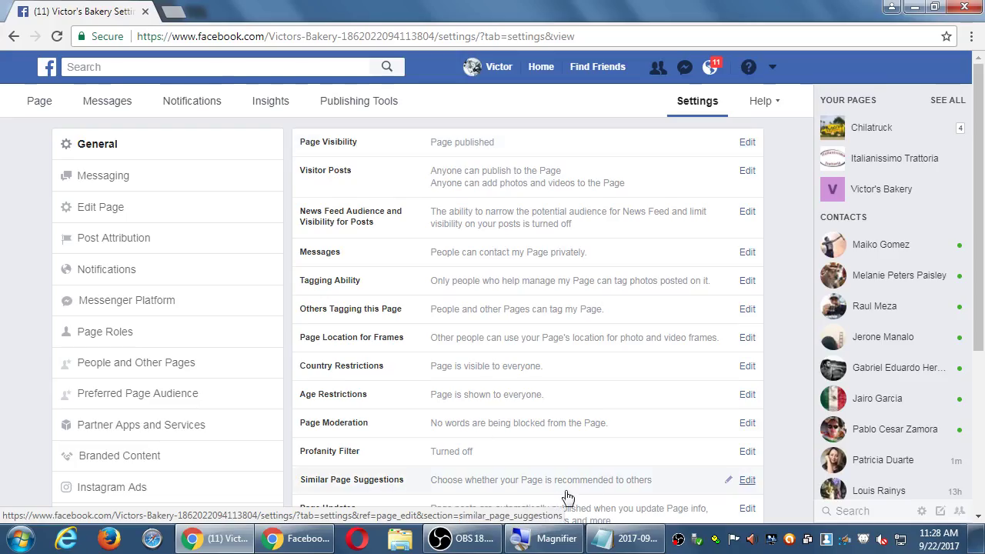
Switch to the Notepad notes and add blank lines below the remark on multiple tactics of social media
left_click(618, 541)
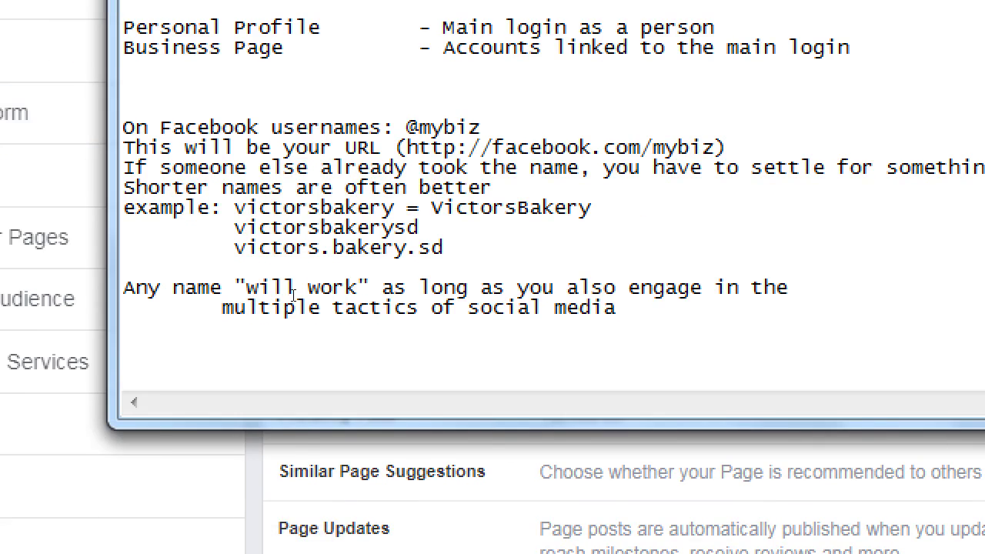
key("Return")
key("Return")
key("Return")
key("Return")
key("Return")
key("BackSpace")
key("BackSpace")
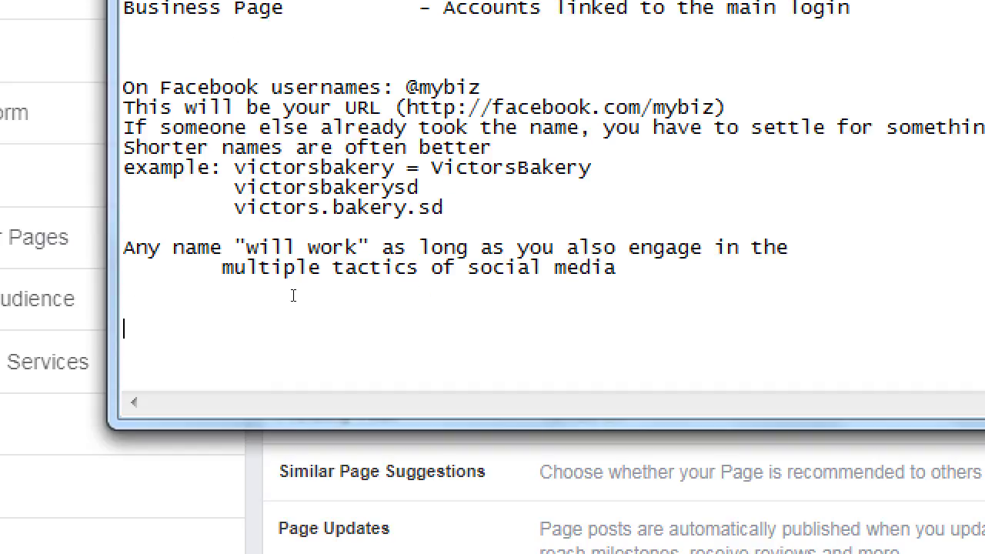
Write the heading "Two Schools of Thought on Running Social Media according to Instructor" followed by the instructor's first name
type("Two School so")
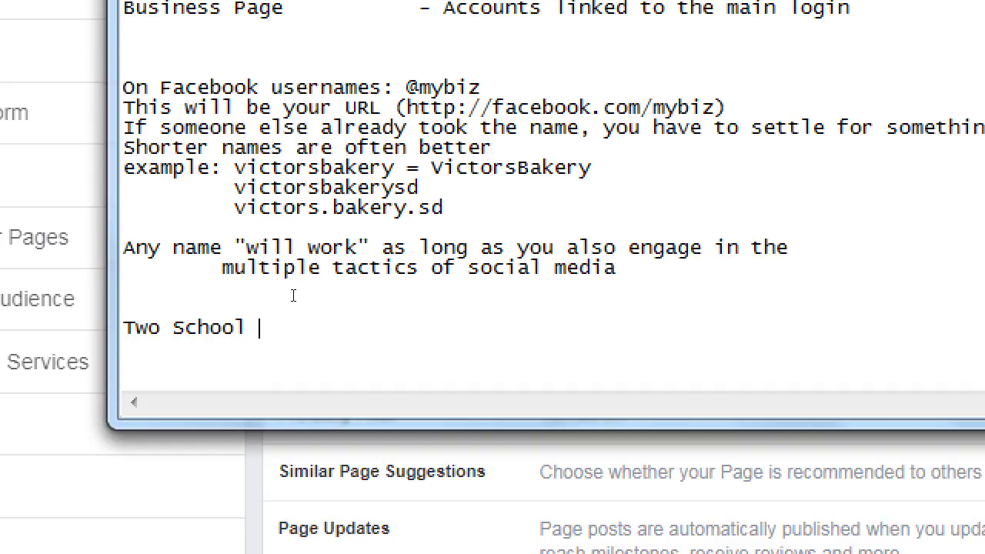
key("BackSpace")
key("BackSpace")
key("BackSpace")
type("s of Thought on ")
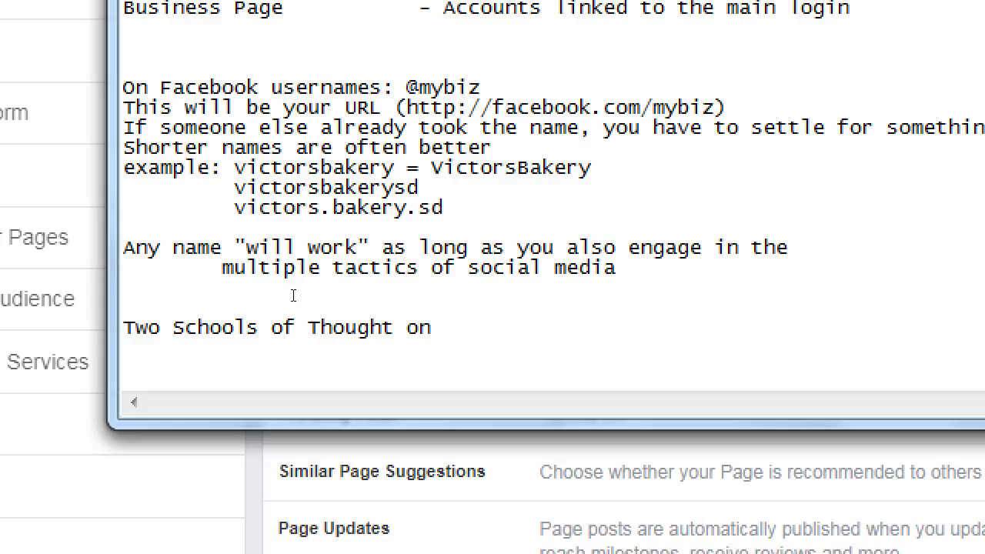
type("Running Social b")
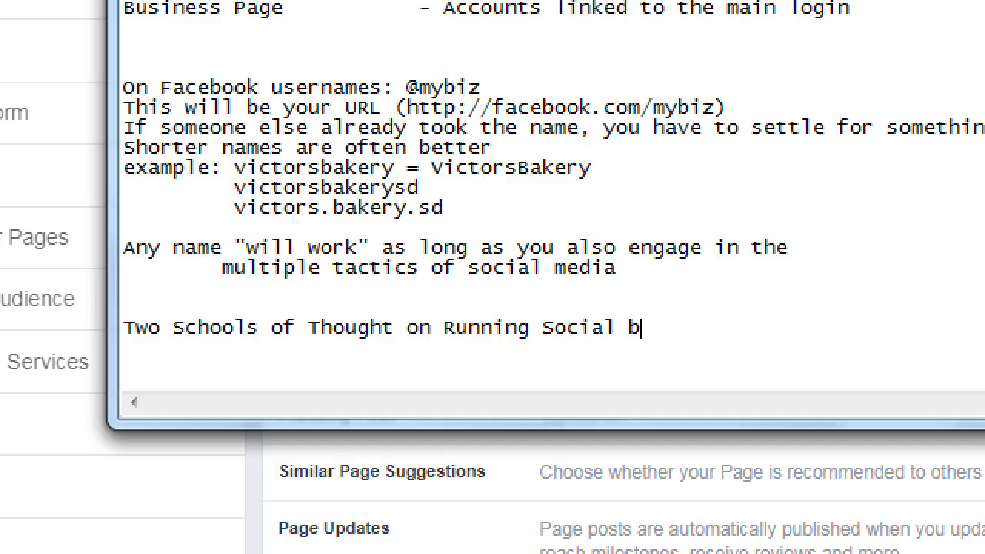
key("BackSpace")
type("Media accord")
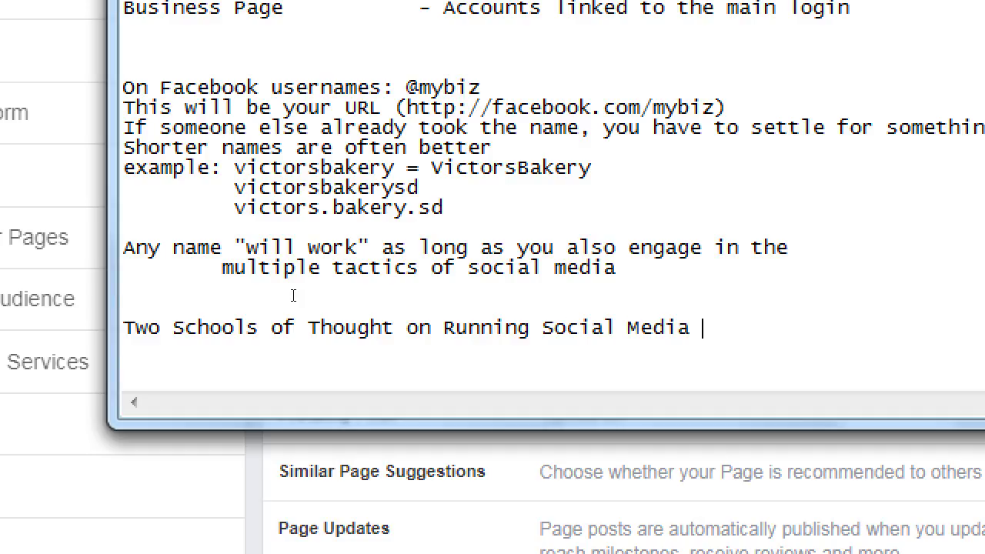
type("ing to Insturctor Victor")
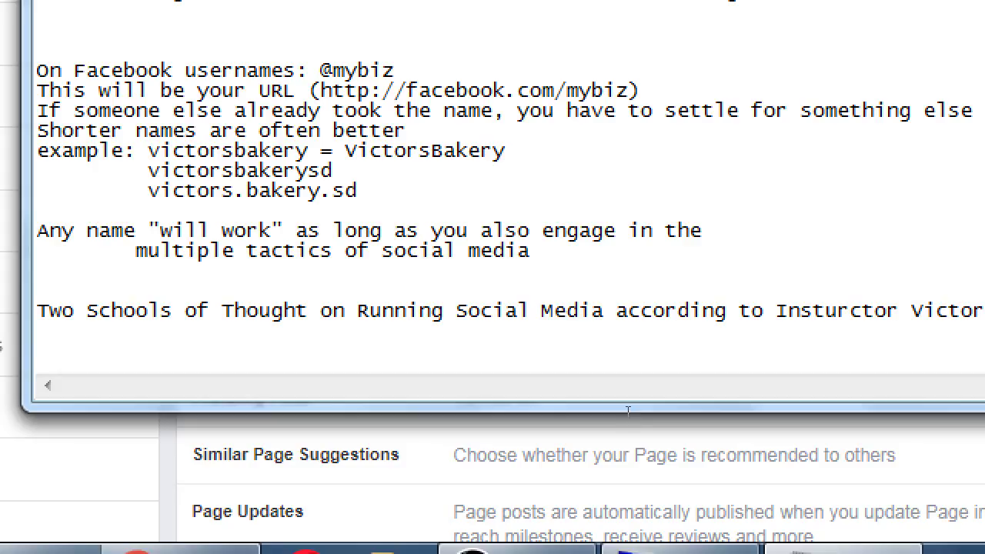
Correct the spelling of "Instructor" in the new heading
key("BackSpace")
key("Right")
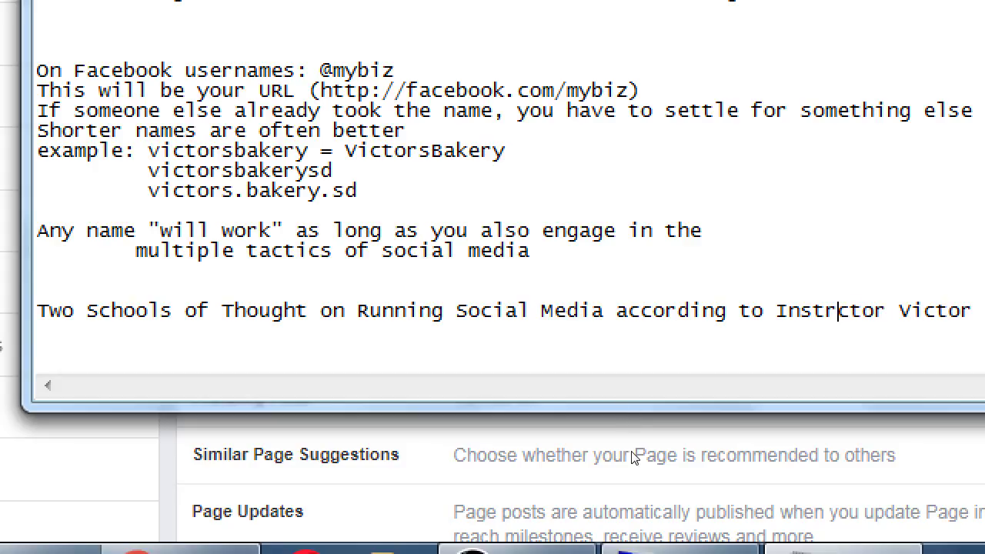
type("u")
key("End")
List "Monologue" and "Dialog" on separate lines under the heading
key("Return")
type("Mo")
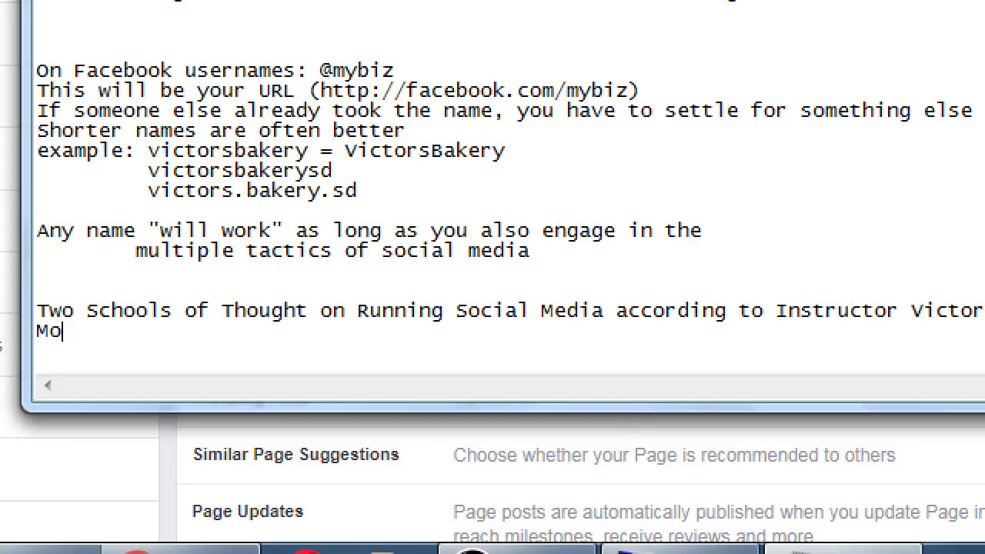
type("nologuye")
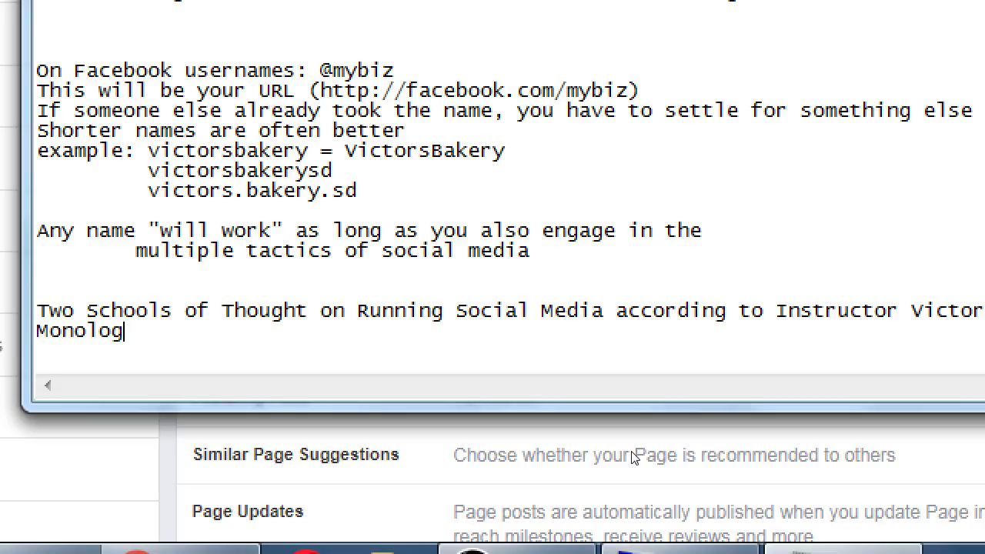
key("BackSpace")
key("BackSpace")
type("e")
key("Return")
type("Dialogue")
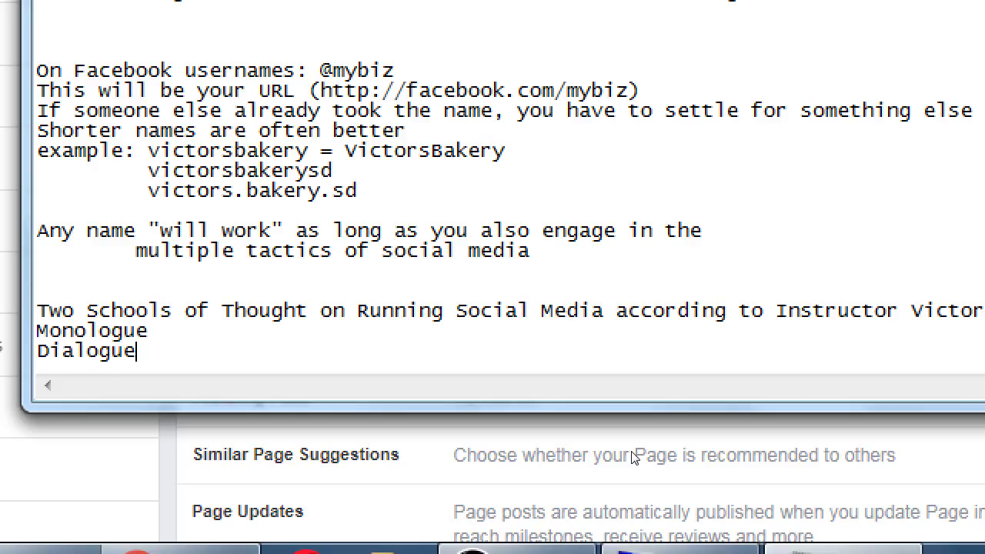
key("BackSpace")
key("BackSpace")
Add the explanation "- Mono (One/Single)" beside Monologue, separated by a tab gap
key("Up")
key("End")
key("Tab")
type("- ")
type("MOno")
key("BackSpace")
key("BackSpace")
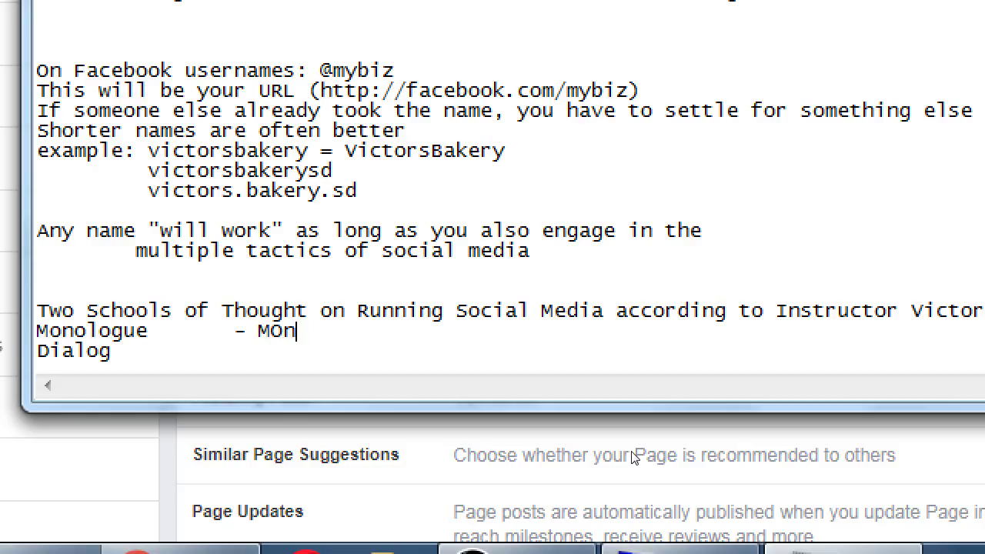
key("BackSpace")
type("ono (One")
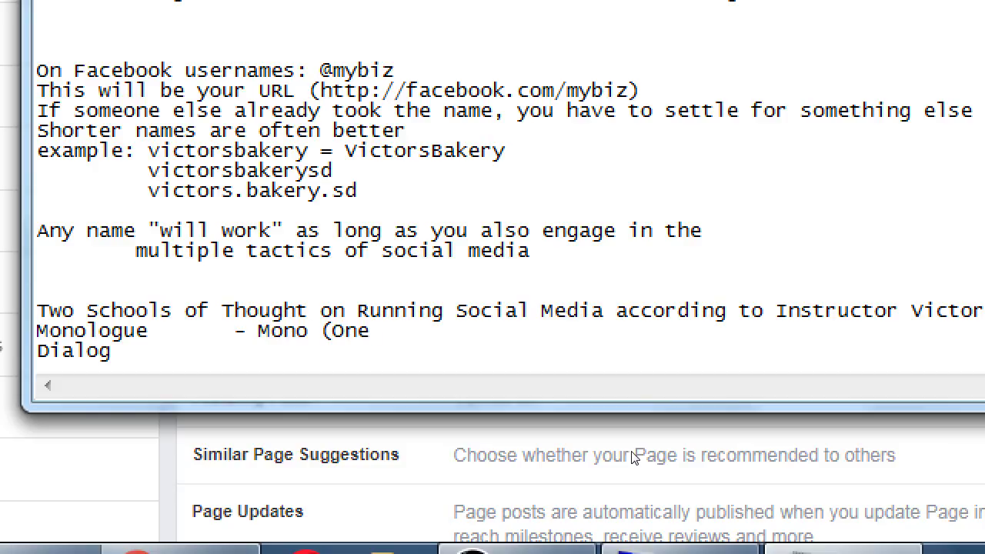
key("Menu")
key("Escape")
key("Escape")
type("/Single)")
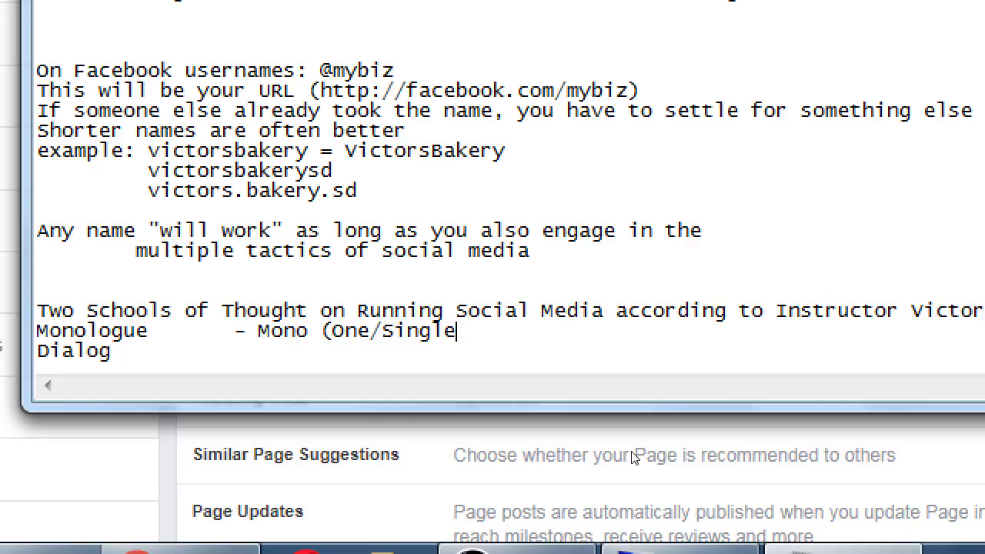
Add "- Two" beside Dialog, aligned with the explanation on the line above
key("Down")
key("Tab")
key("Tab")
type("- Two")
Extend the Monologue line after a tab gap with "Logos (Words) -"
key("Up")
key("End")
key("Tab")
type("Logos")
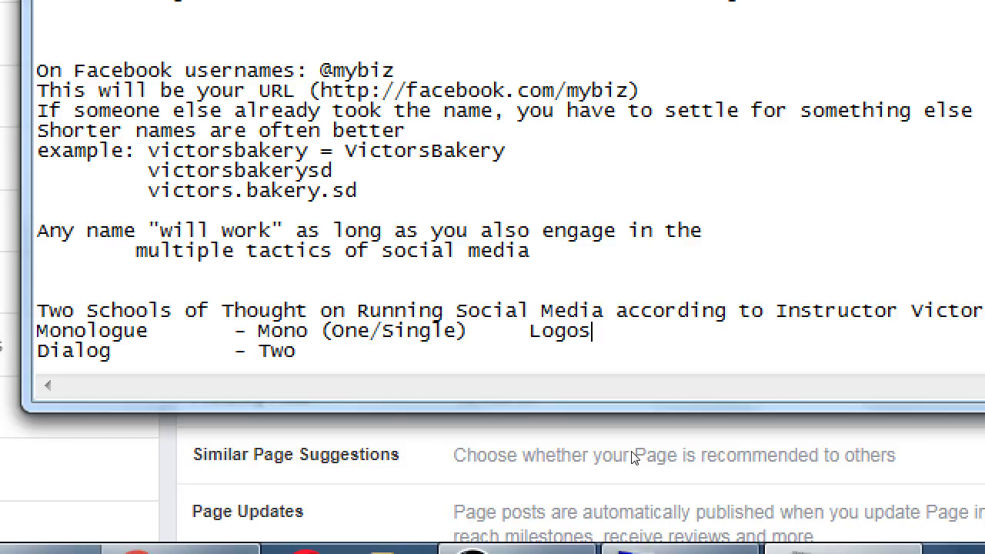
type("(Words) - ")
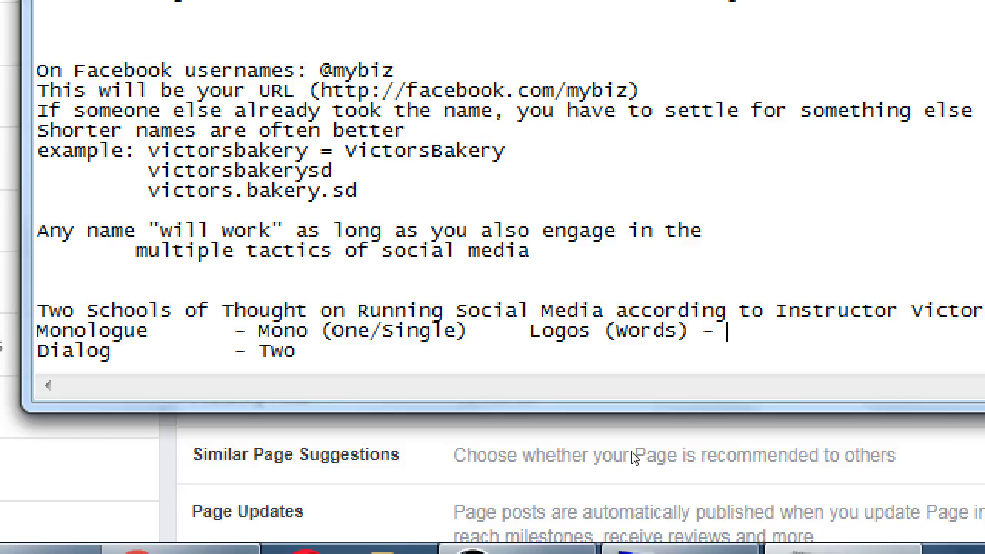
Complete the Monologue line with "Talking AT your customers"
type("Taqlking")
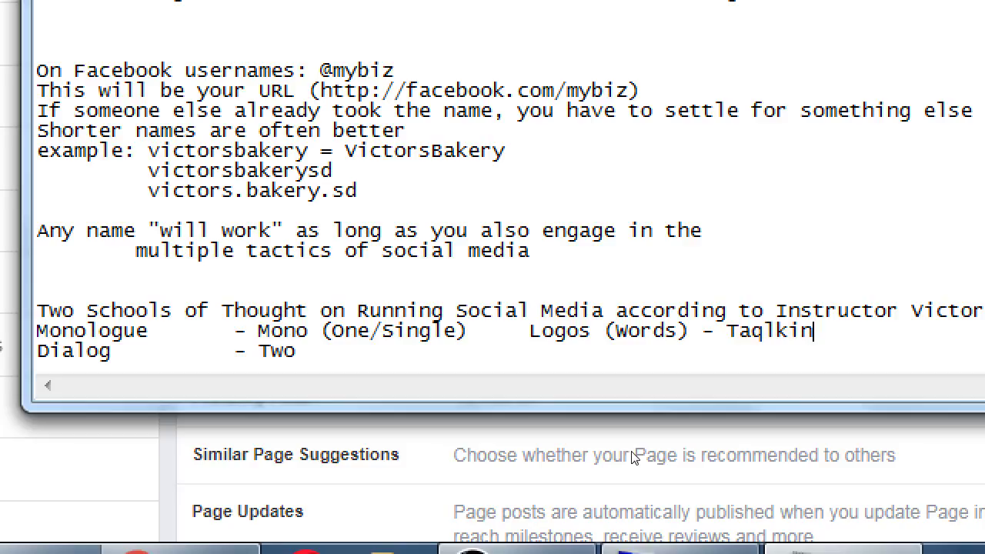
key("BackSpace")
key("BackSpace")
key("BackSpace")
key("BackSpace")
key("BackSpace")
key("BackSpace")
type("alki")
key("BackSpace")
key("BackSpace")
key("BackSpace")
key("BackSpace")
type("lking AT")
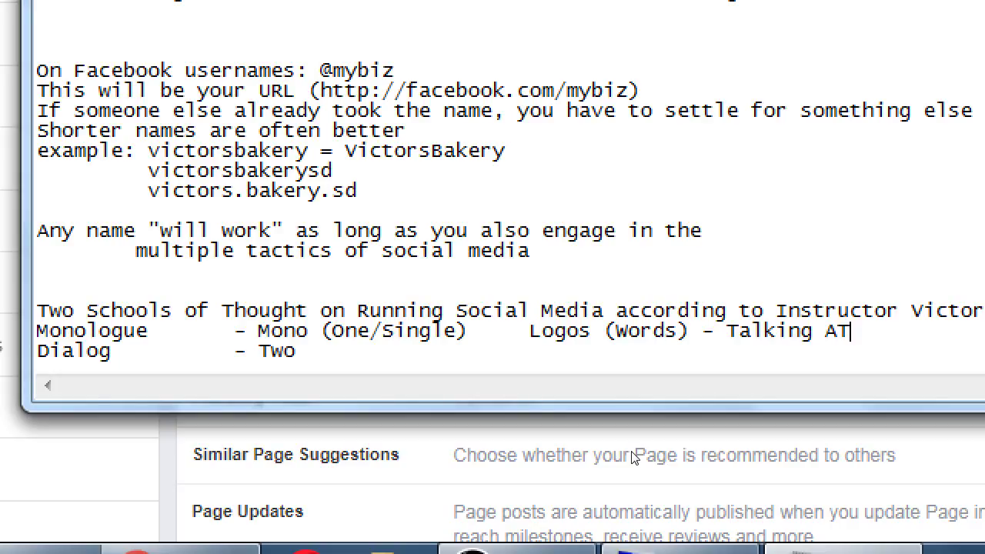
type(" your custo")
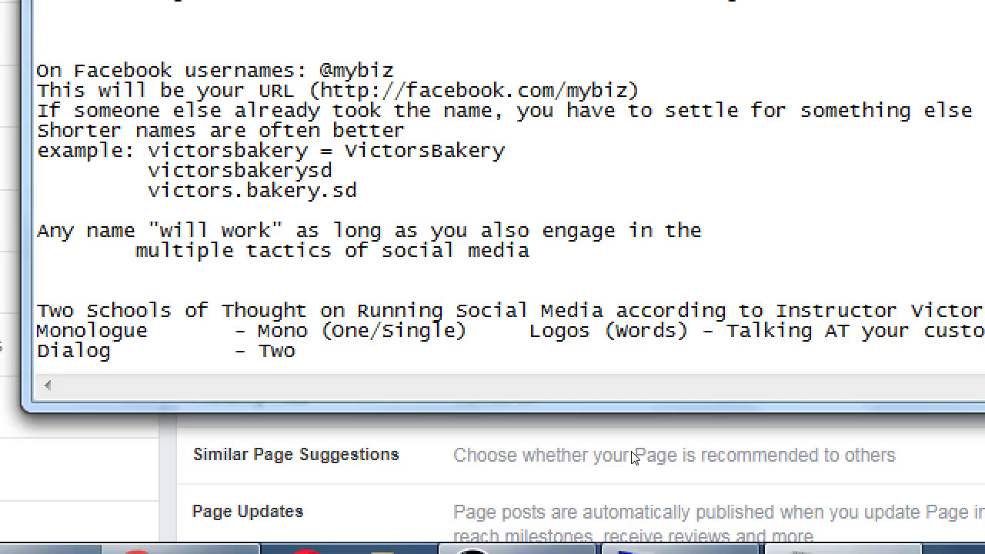
Remove the tab gap before "Logos" on the Monologue line and return to the Dialog line
key("Left")
key("Left")
key("Left")
key("Left")
key("Left")
key("Left")
key("Left")
key("Left")
key("Left")
key("Left")
key("Left")
key("Left")
key("Left")
key("Left")
key("Left")
key("Left")
key("Left")
key("Left")
key("Left")
key("Left")
key("Left")
key("Left")
key("Left")
key("BackSpace")
key("Down")
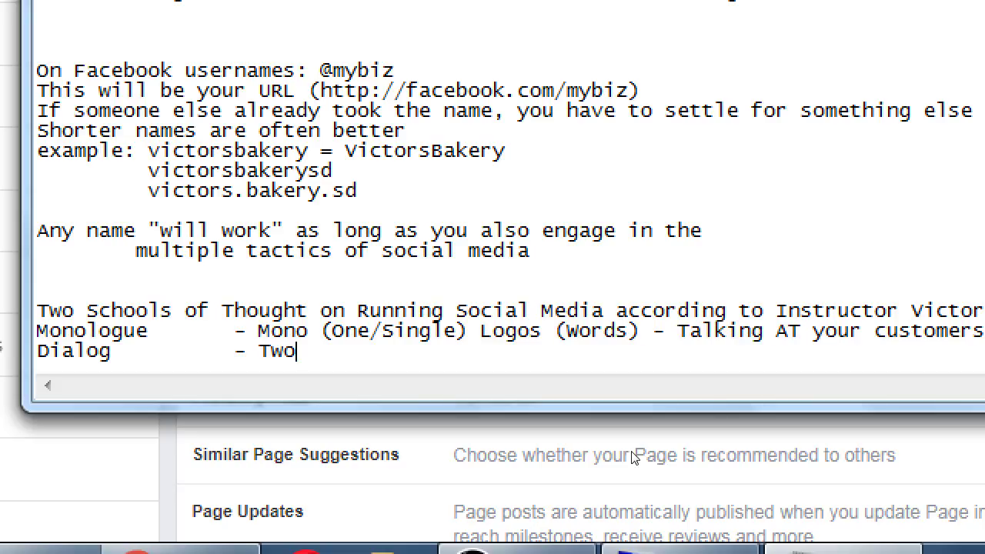
Add "- Talking WITH your customers" to the Dialog line, aligned with the Monologue description, and start a new line
key("Tab")
key("Tab")
key("Tab")
key("Tab")
type("Tw")
key("BackSpace")
type("a")
key("BackSpace")
key("BackSpace")
type("- Walki")
key("ctrl+shift+Left")
type("W")
key("BackSpace")
type("Talking WITH ")
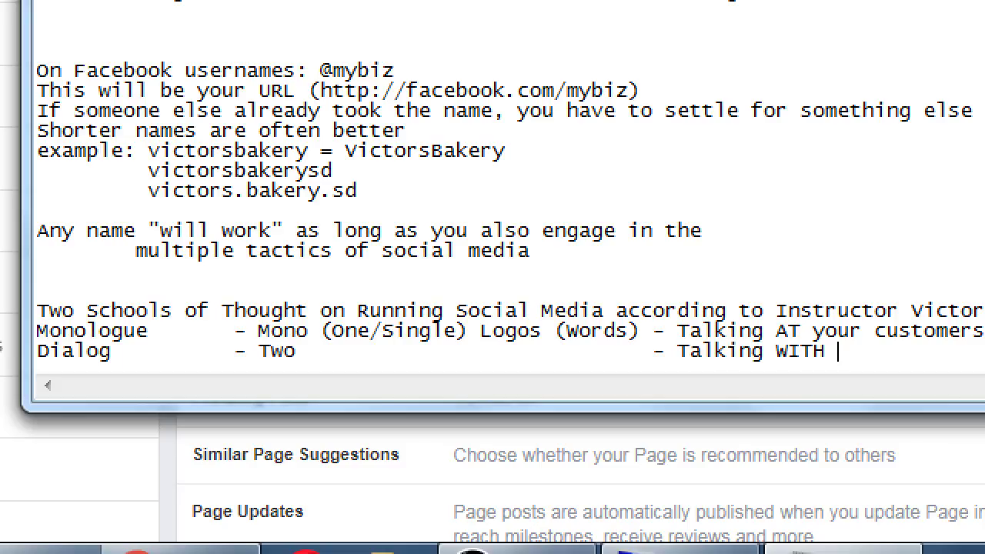
type("your custome")
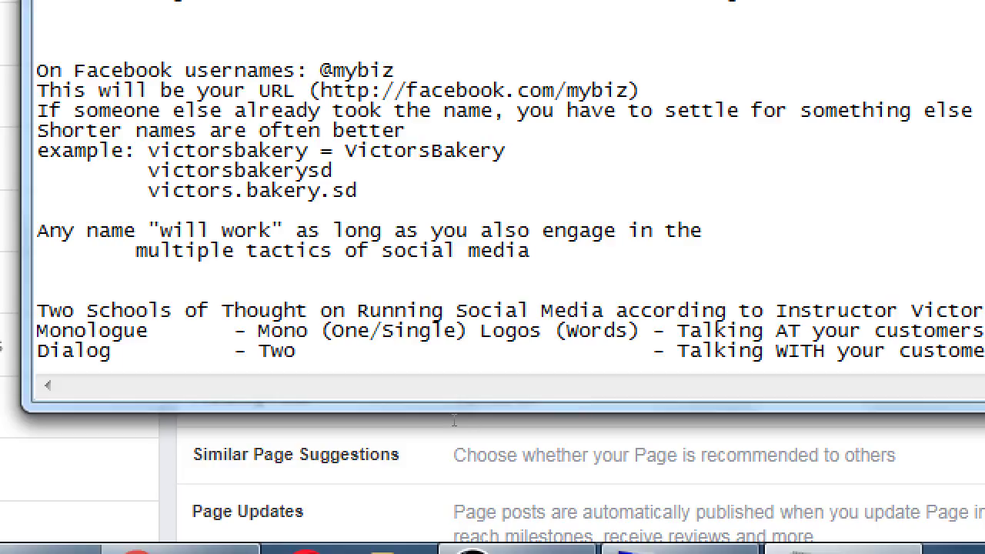
key("Return")
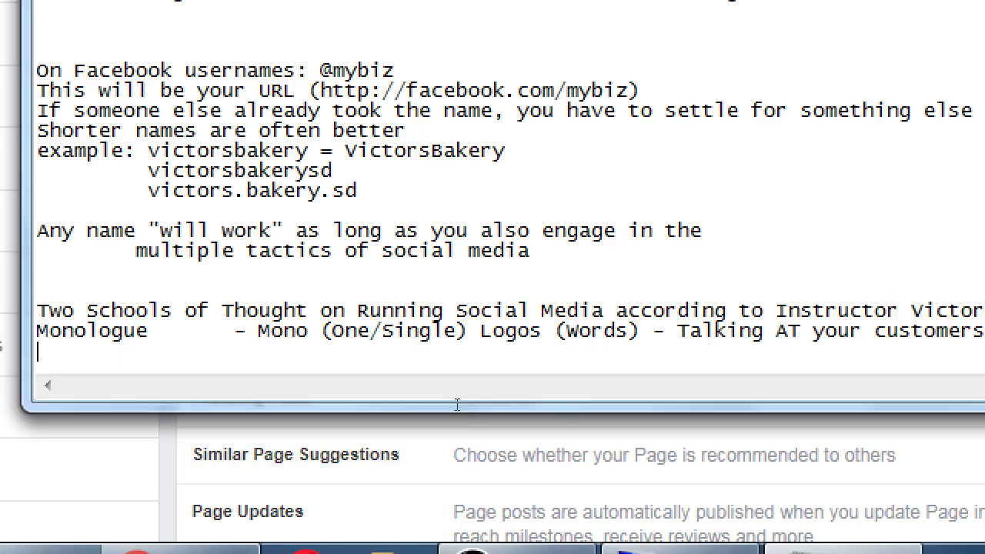
Add an indented note beneath the Monologue line: "Not being social. no responding. not answering. not following up"
key("Down")
key("Down")
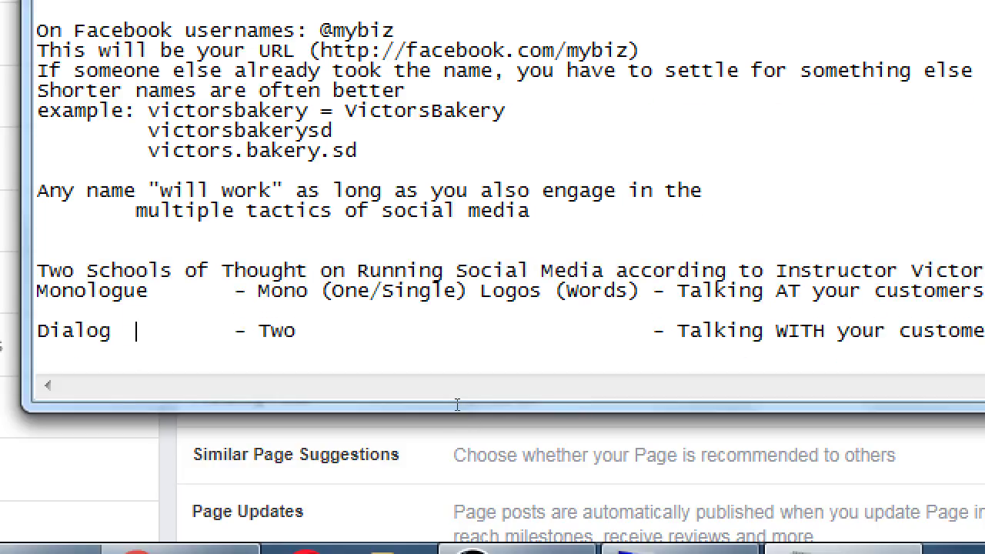
key("Up")
key("Down")
key("Up")
type("Not being")
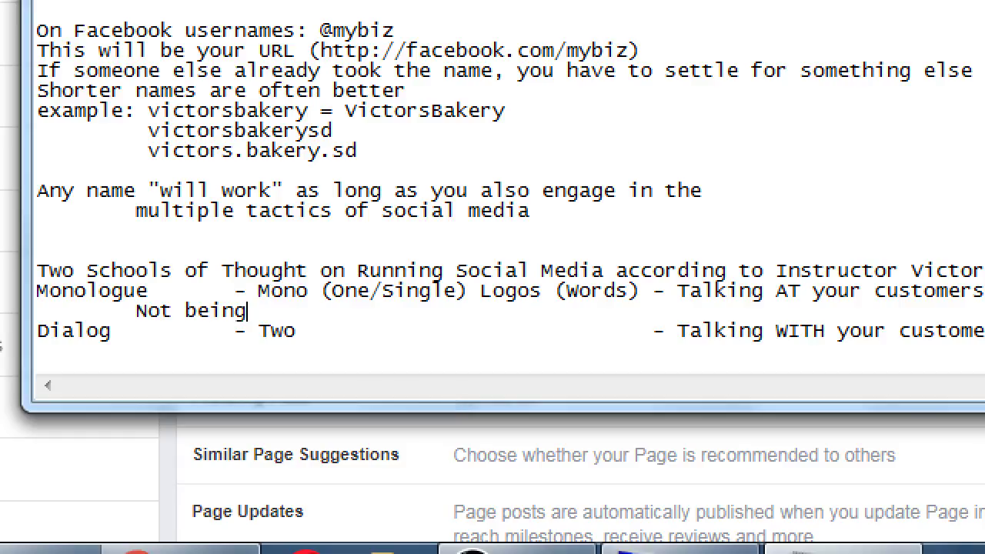
type(" socila")
key("BackSpace")
type("al. no res")
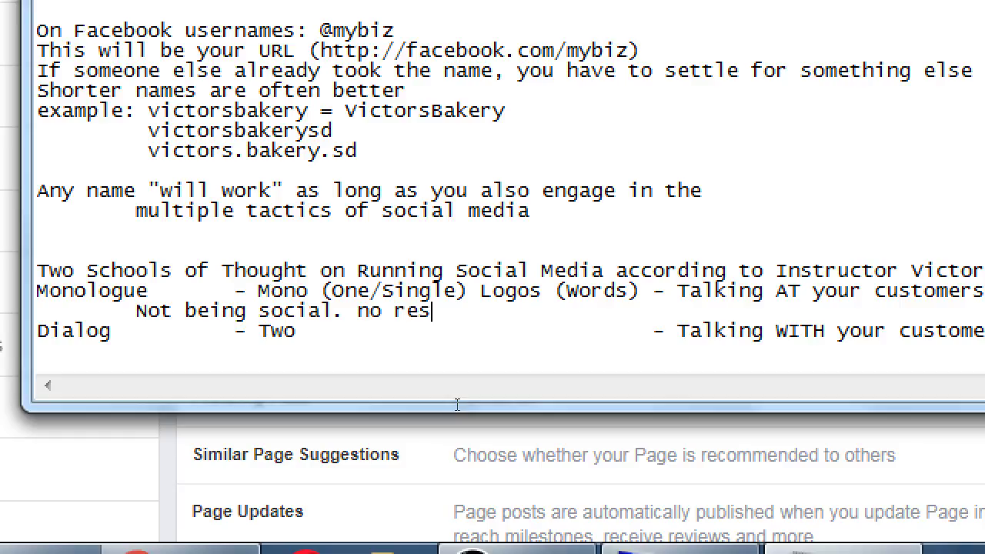
type("pondin")
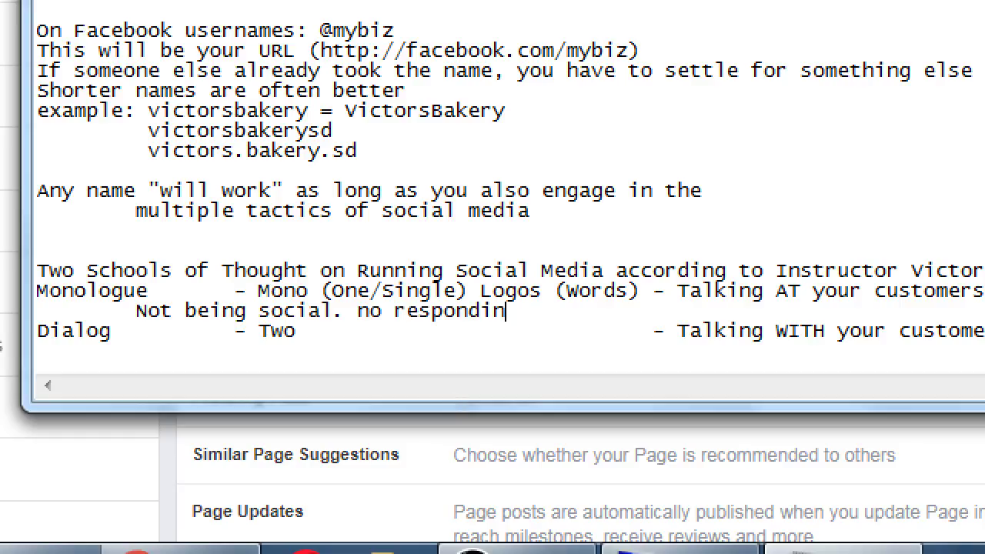
type("g. not answer")
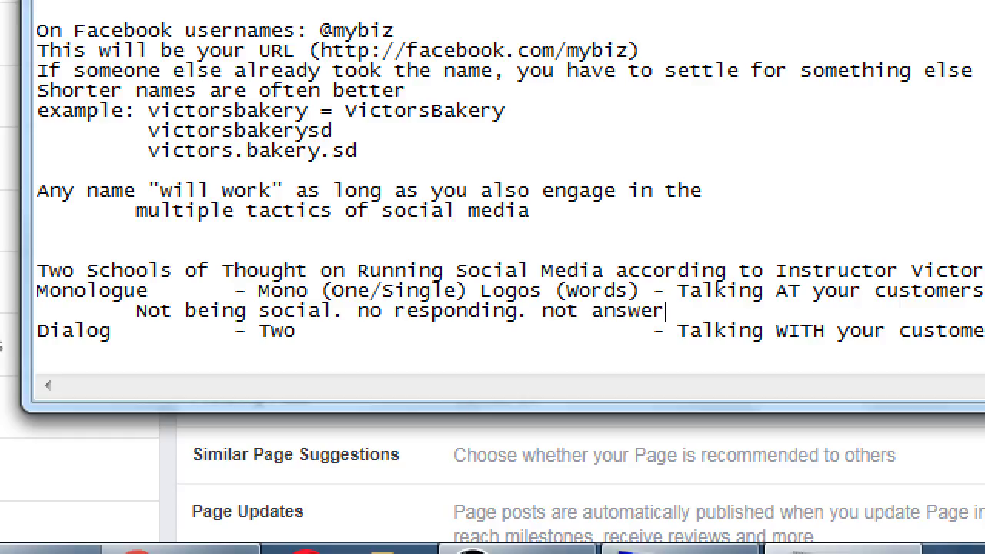
type("ing. not follw")
key("BackSpace")
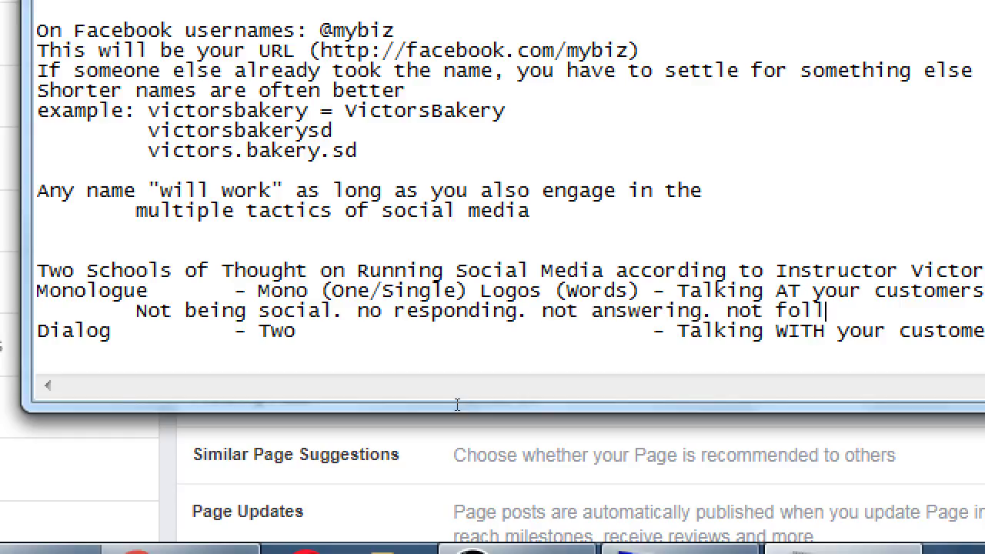
type("owing up")
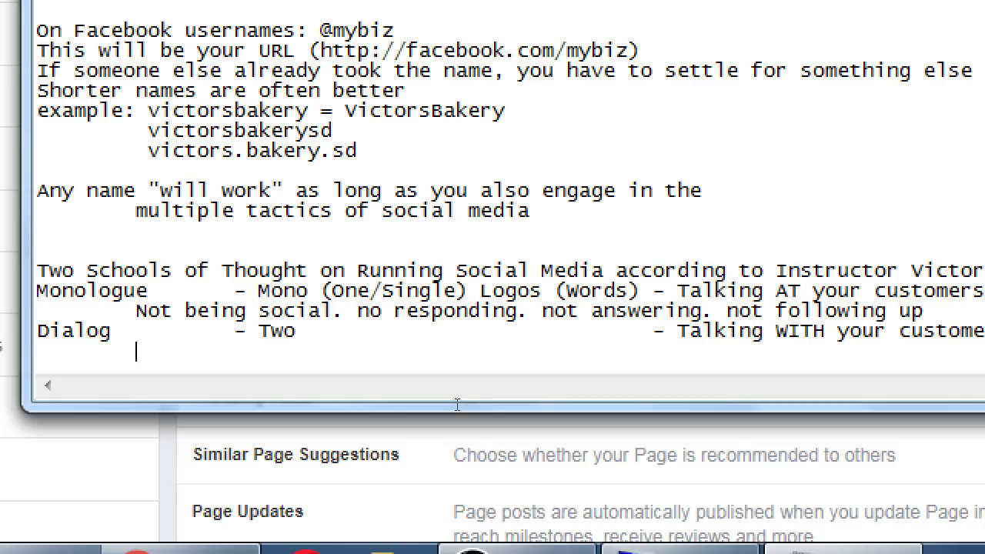
Write the indented note "Yes, reponding, answering, following up" beneath the Dialog line
type("Yes, reponsing")
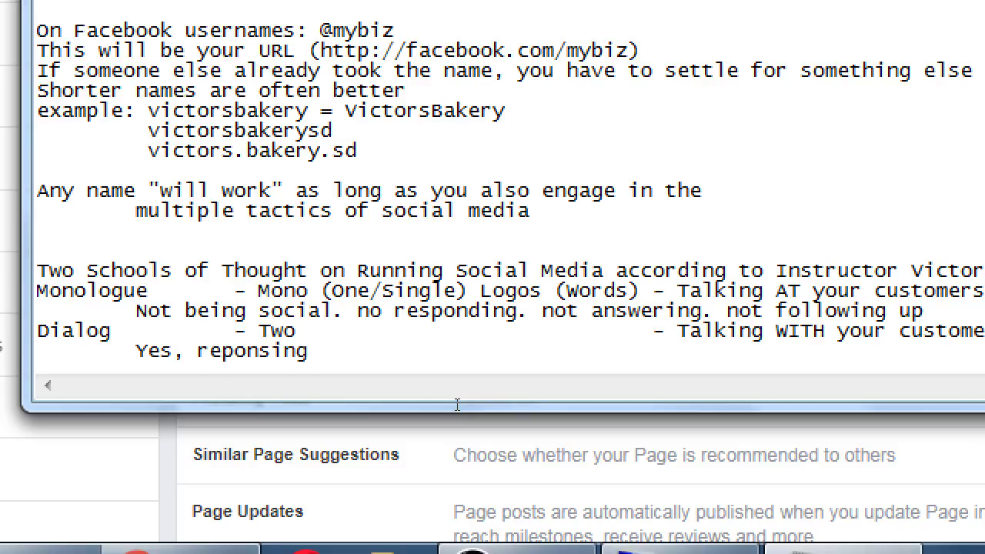
key("BackSpace")
key("BackSpace")
key("BackSpace")
key("BackSpace")
type("ding, not answering, ")
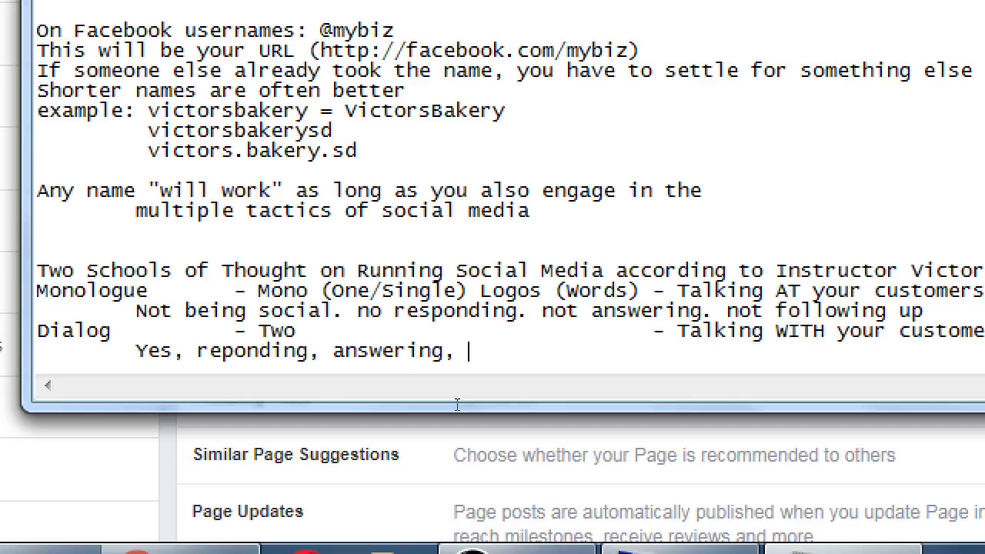
type("not following up")
key("BackSpace")
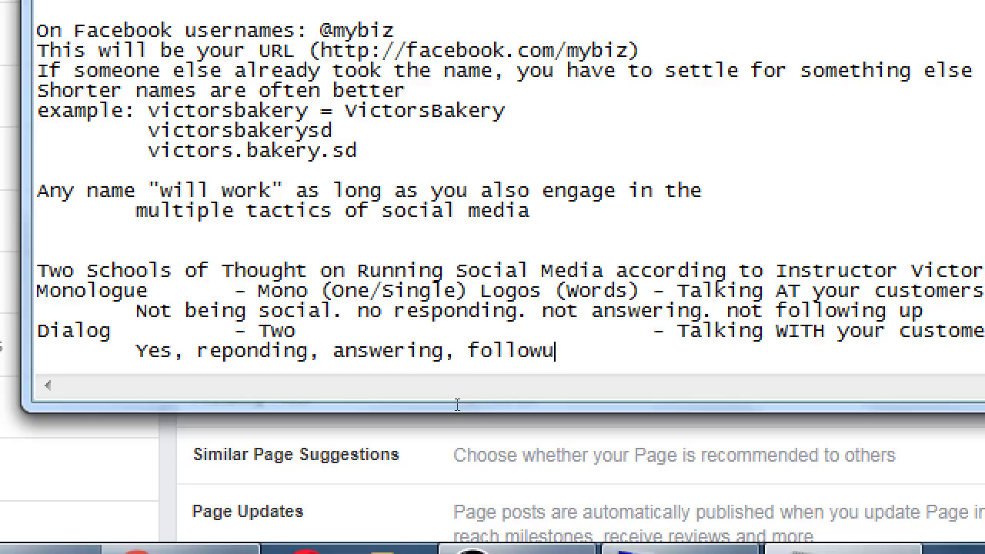
key("BackSpace")
key("ctrl+z")
key("ctrl+z")
key("BackSpace")
key("BackSpace")
key("BackSpace")
type("ing up")
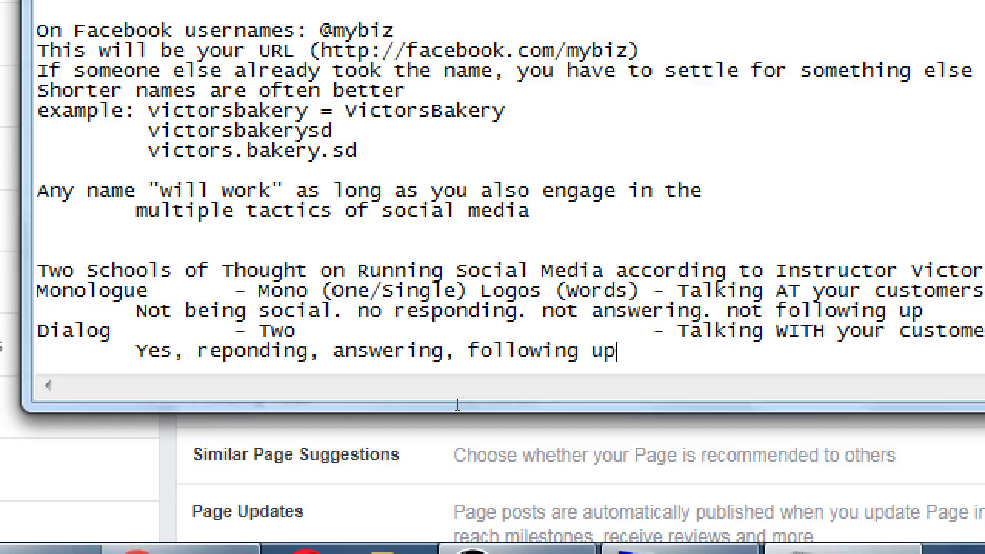
After a blank line, add the sentence "The default in Fb is the Dialog. Any person can write on your Biz Page."
key("Return")
key("Return")
type("T")
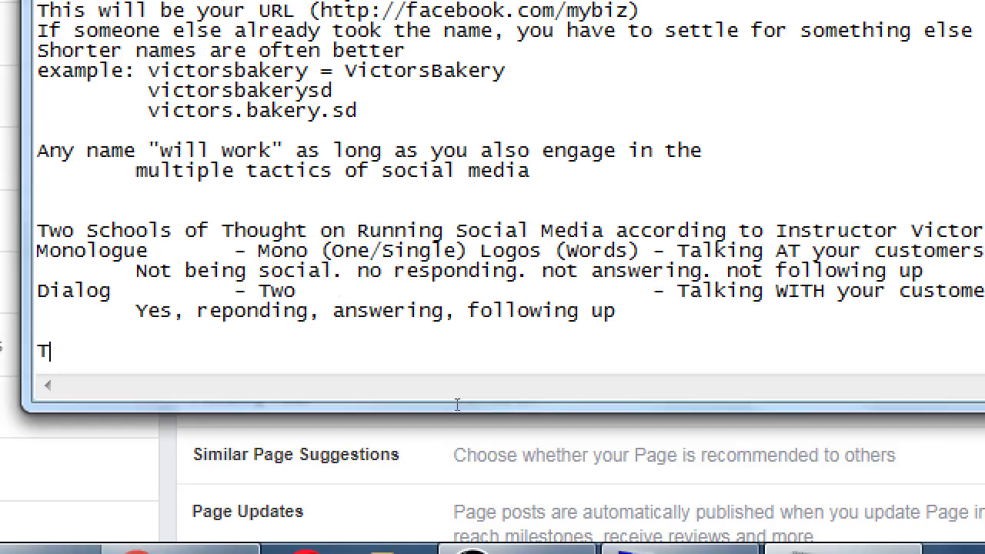
type("he fau")
key("BackSpace")
key("BackSpace")
key("BackSpace")
type("dea")
key("BackSpace")
type("fault in ")
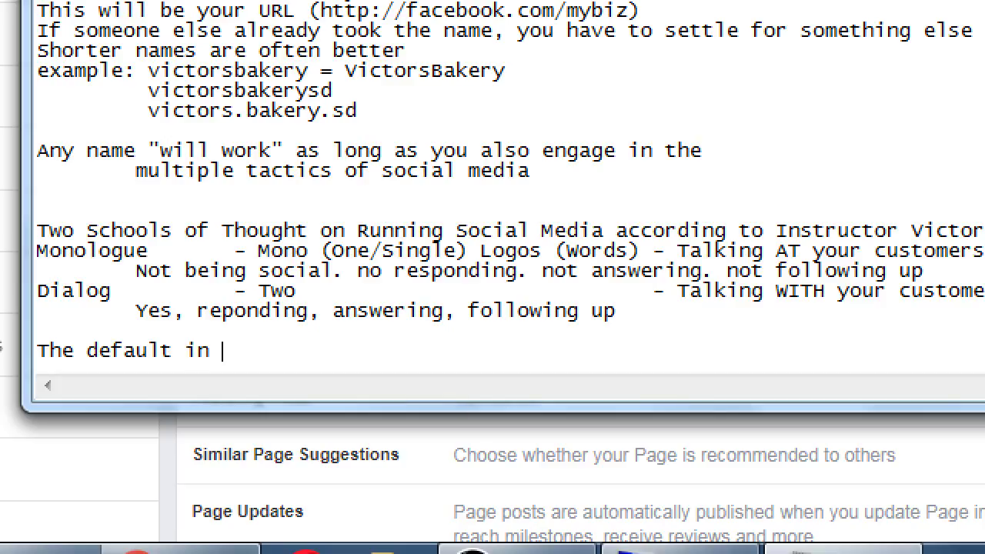
type("Fb is the ")
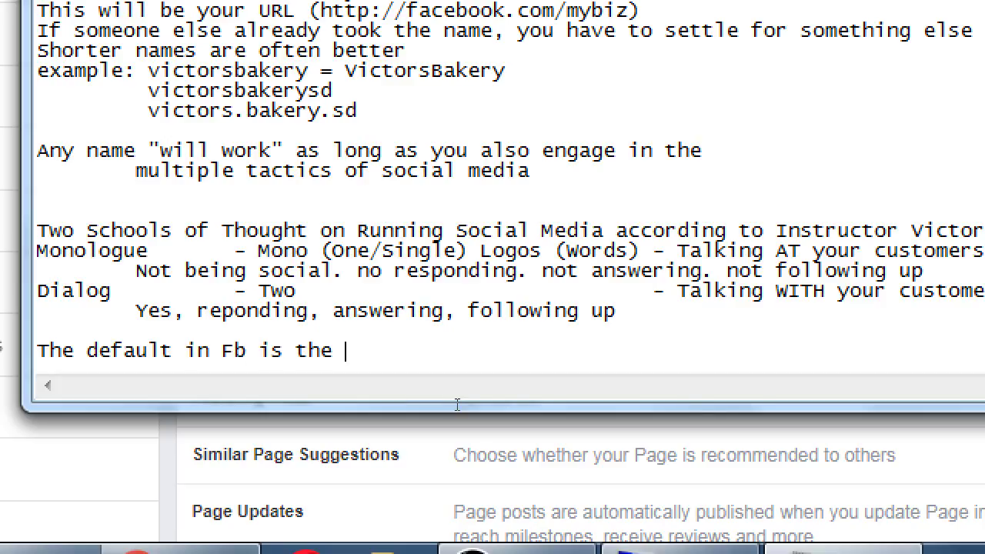
type("Dialog")
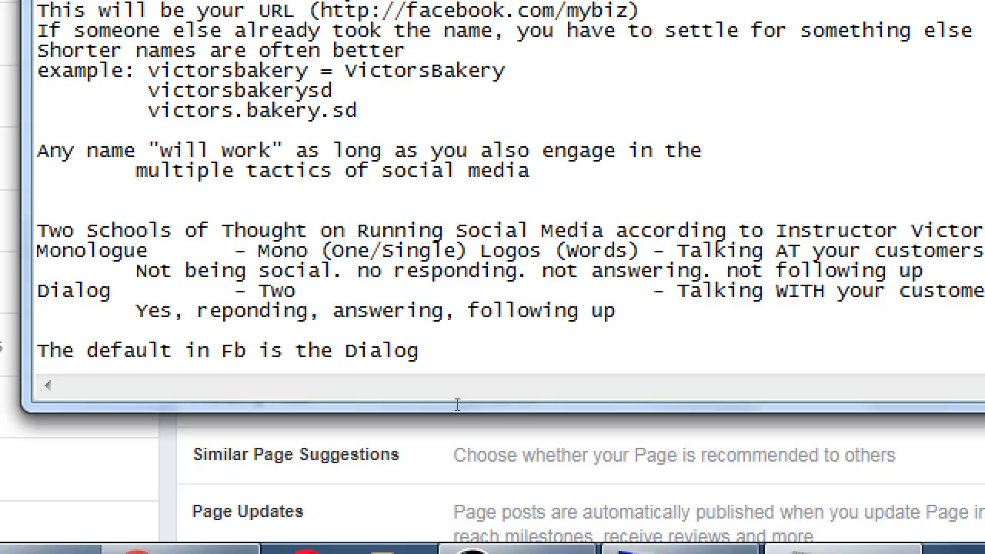
type(". Any person can ")
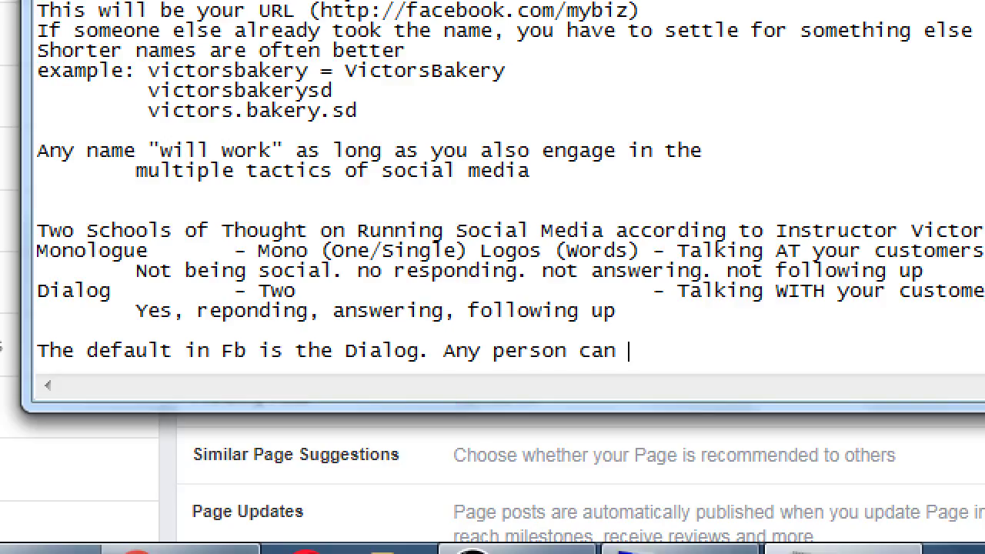
type("write on your")
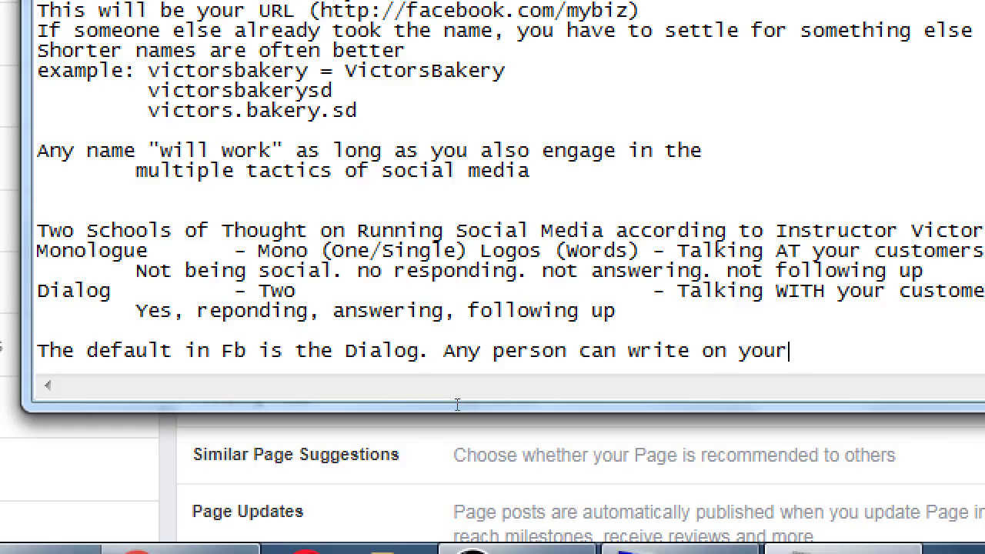
type(" Biz Page.")
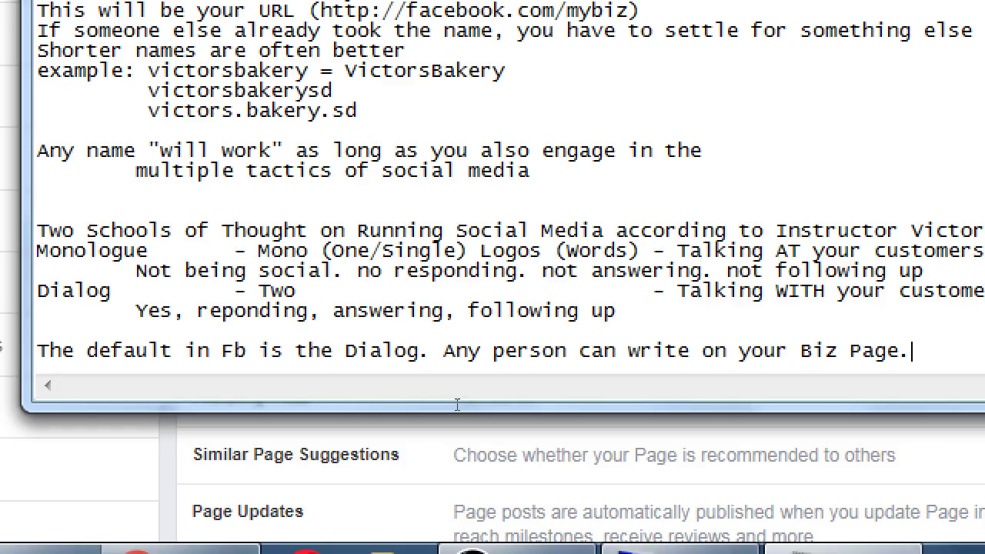
Replace the word "write" with "Comment" in the last sentence of the notes
key("ctrl+Left")
key("ctrl+Left")
key("ctrl+Left")
key("ctrl+Left")
key("Left")
key("ctrl+shift+Left")
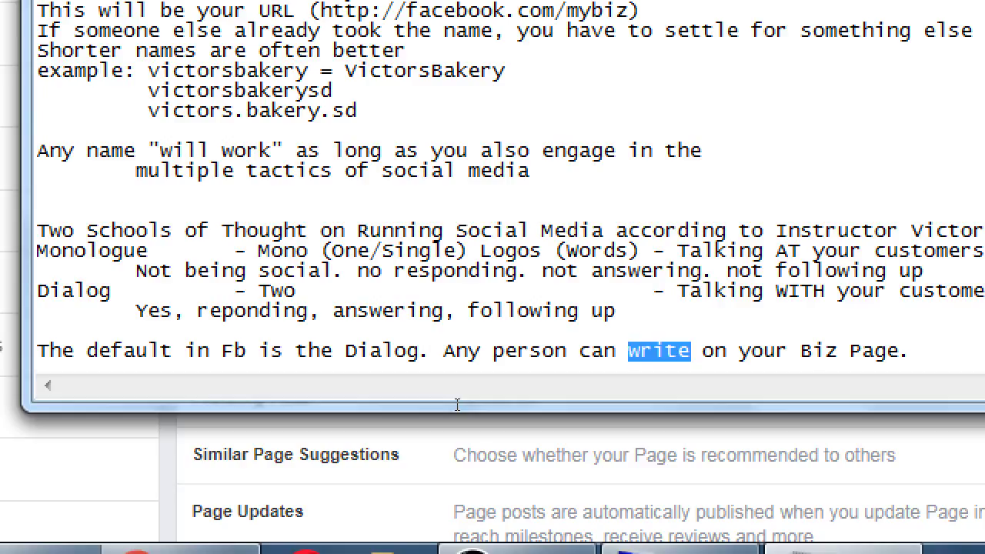
type("Comment")
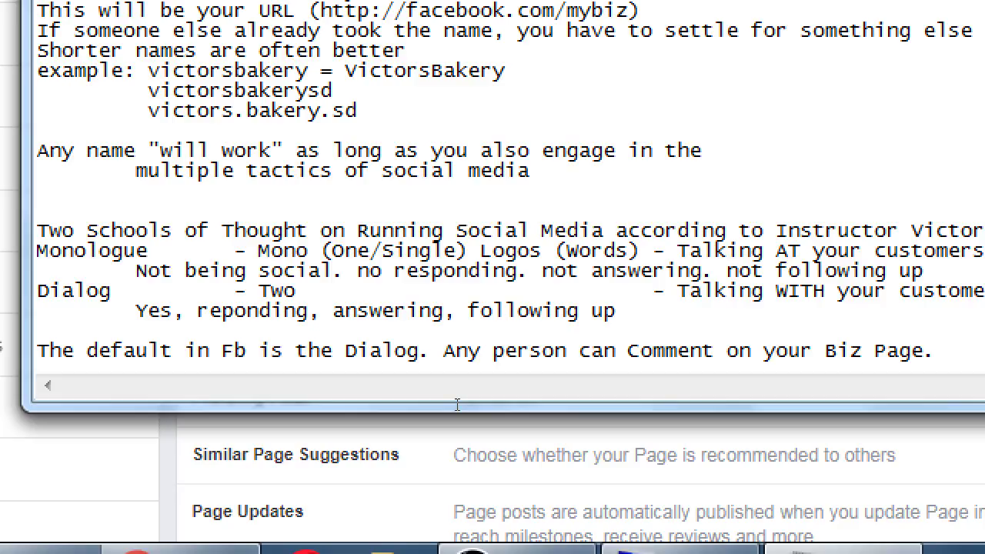
Insert "(crazy)" before the word "person" in the last sentence of the notes
key("Left")
key("Left")
key("Left")
key("Left")
key("Left")
key("Left")
key("Left")
key("Left")
key("Left")
key("Left")
key("Left")
key("Left")
key("Left")
key("Left")
key("Left")
key("Left")
key("Left")
key("Left")
type("(crazy)")
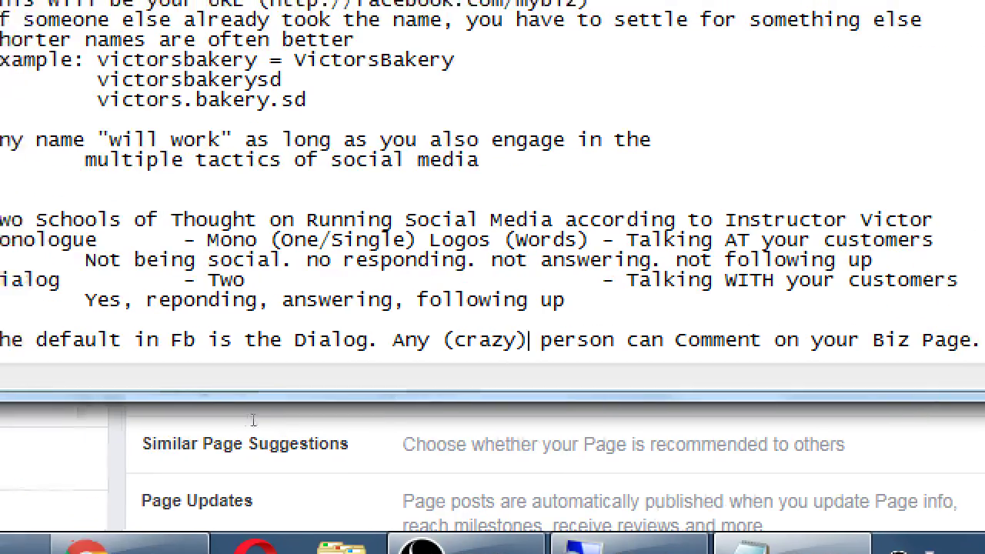
Change the parenthesized word before "person" to "abusive"
key("Left")
key("shift+Left")
key("shift+Left")
key("shift+Left")
key("shift+Left")
key("shift+Left")
key("shift+Left")
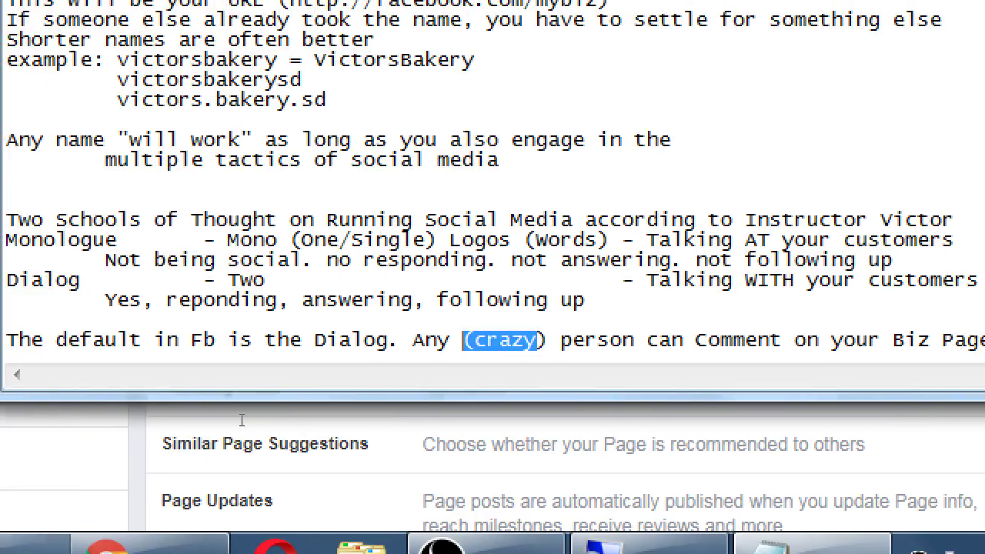
type("(ab")
key("BackSpace")
key("BackSpace")
type("abuse")
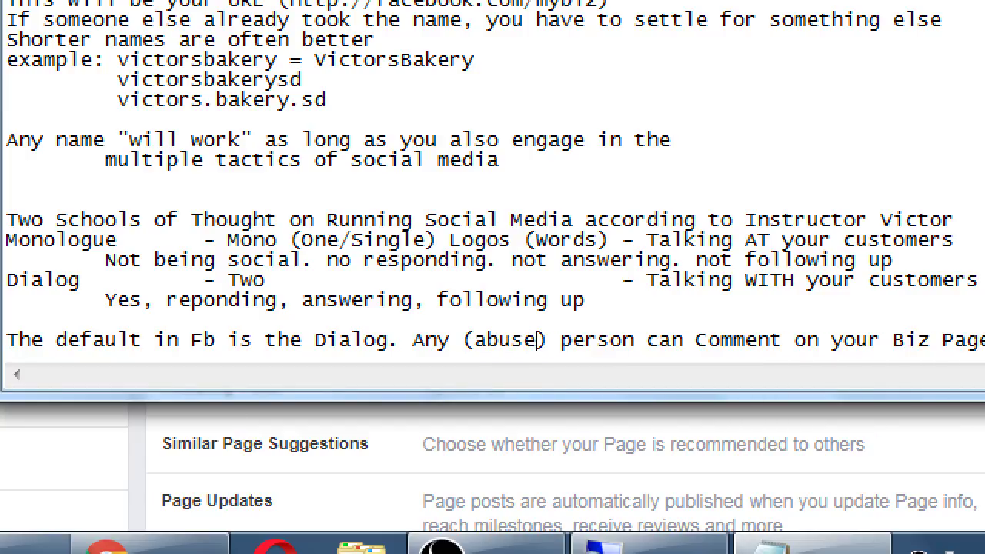
key("BackSpace")
type("ive")
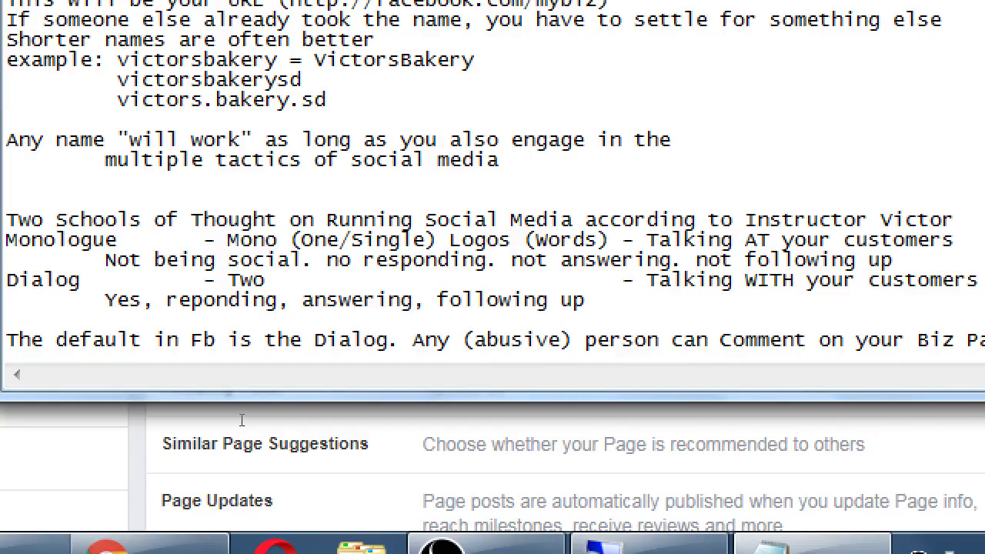
Replace the parenthesized word before "person" with "troll"
key("shift+Left")
key("shift+Left")
key("shift+Left")
key("shift+Left")
key("shift+Left")
key("shift+Left")
key("shift+Left")
key("shift+Left")
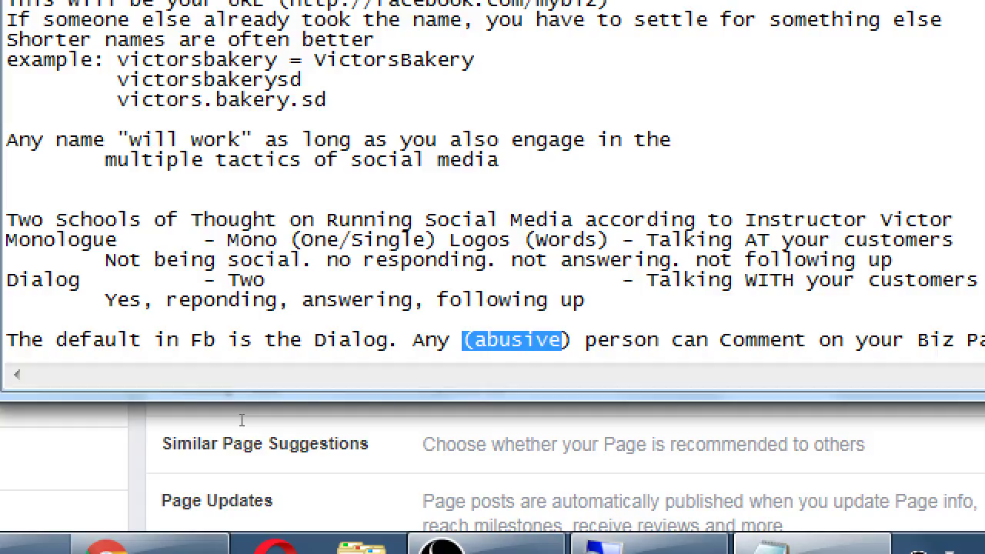
key("shift+Right")
type("troll")
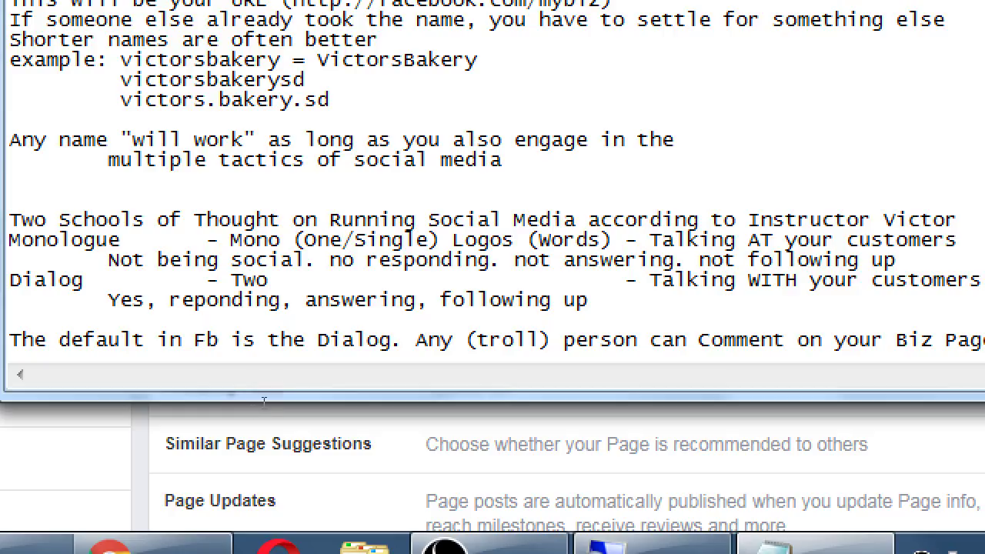
Select the word "Monologue" at the start of its line in the notes
key("Up")
key("Up")
key("Up")
key("Up")
key("Up")
key("Home")
key("ctrl+shift+Right")
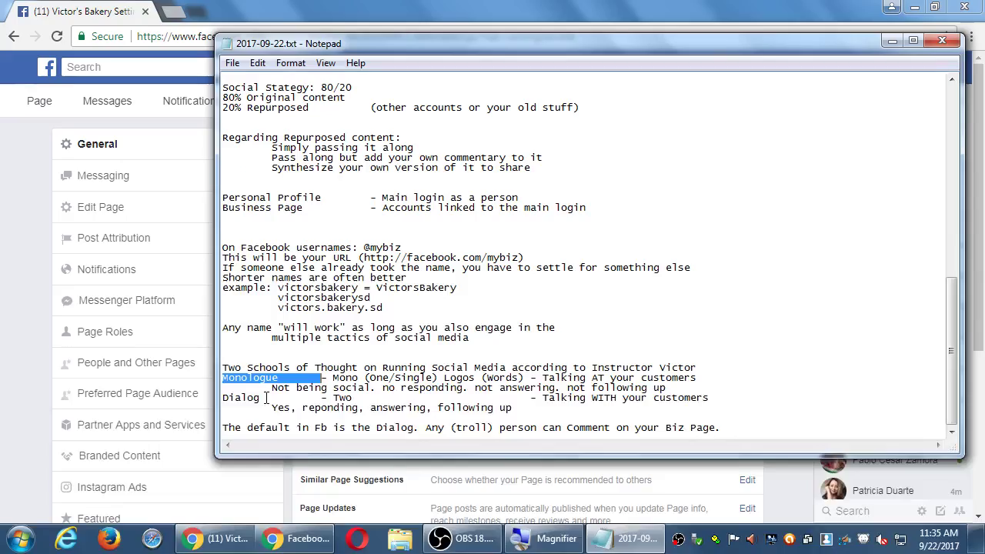
Switch to the Facebook page settings in Chrome and open the Visitor Posts setting for editing
left_click(215, 539)
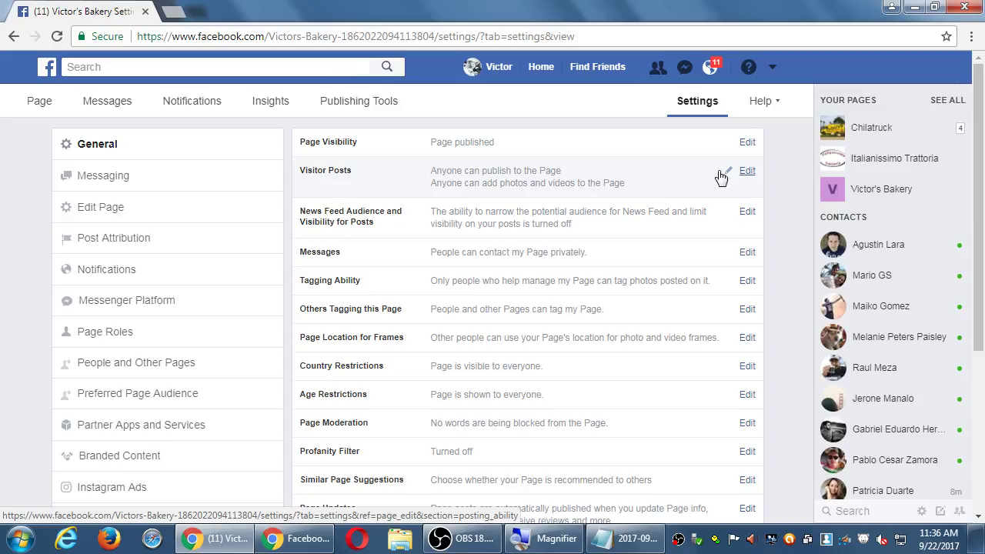
left_click(748, 171)
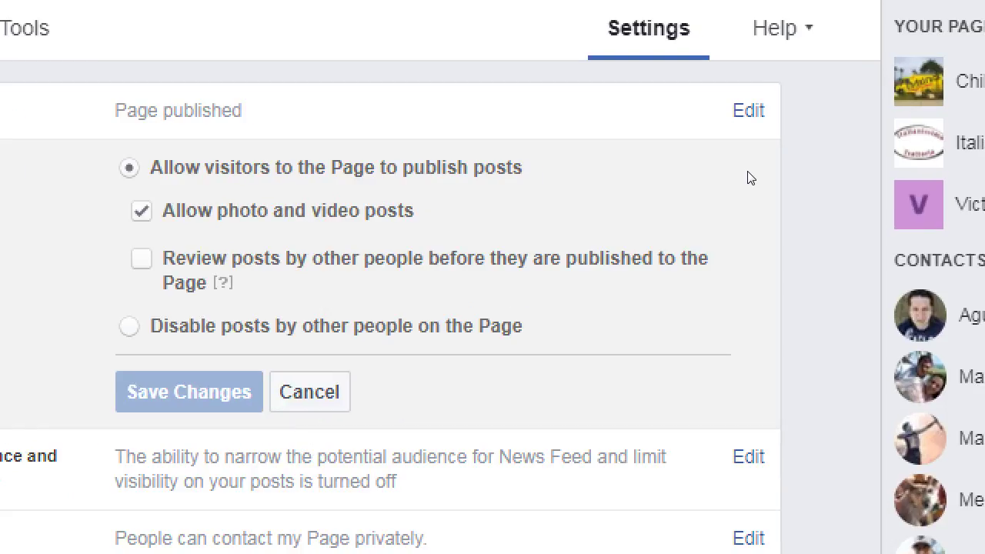
Try the Visitor Posts options for disabling others' posts and reviewing them before publication, ending with posts allowed and review unchecked
left_click(608, 249)
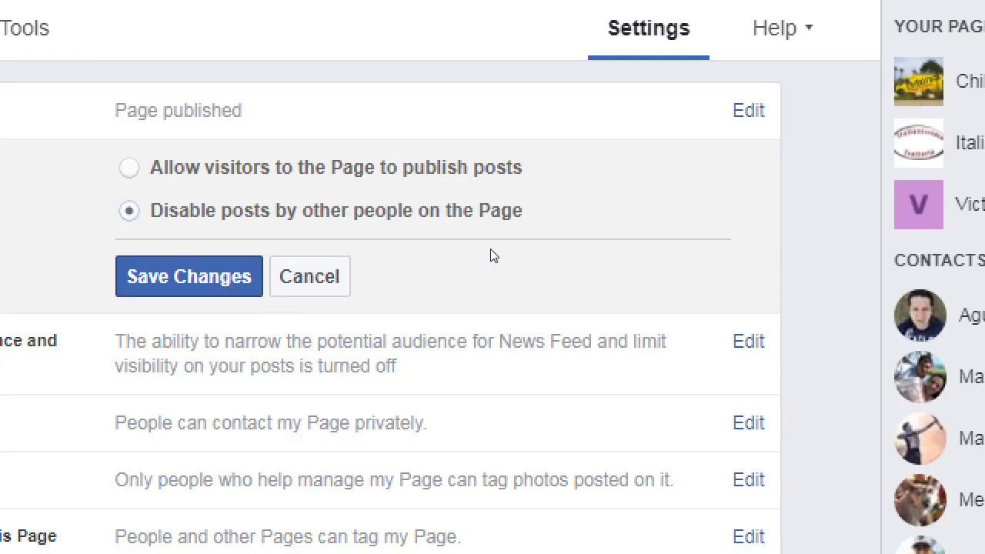
left_click(515, 177)
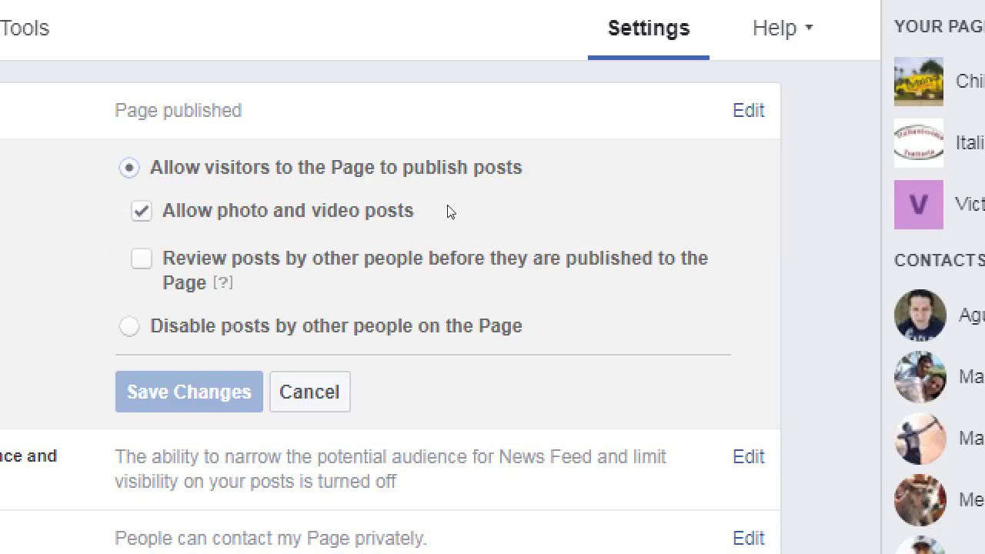
key("space")
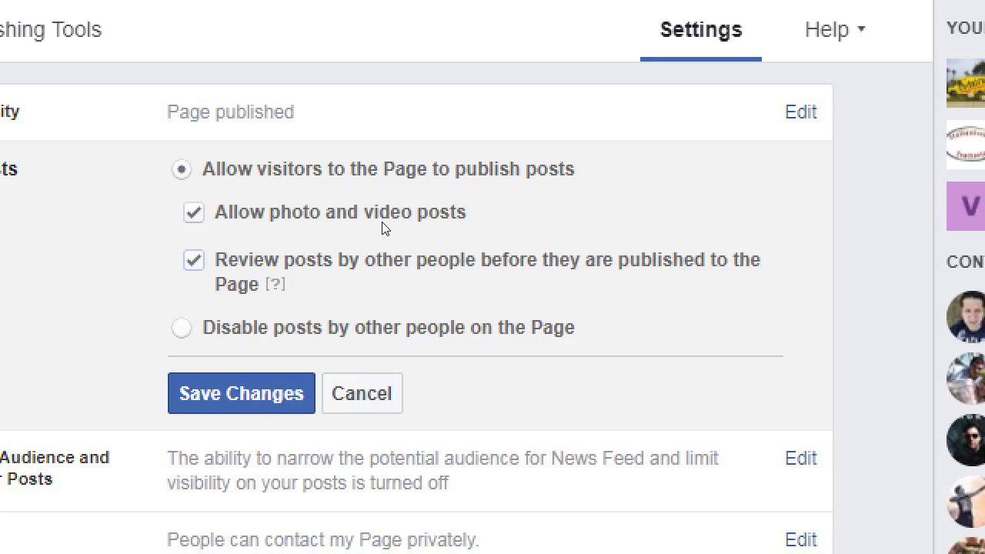
left_click(440, 327)
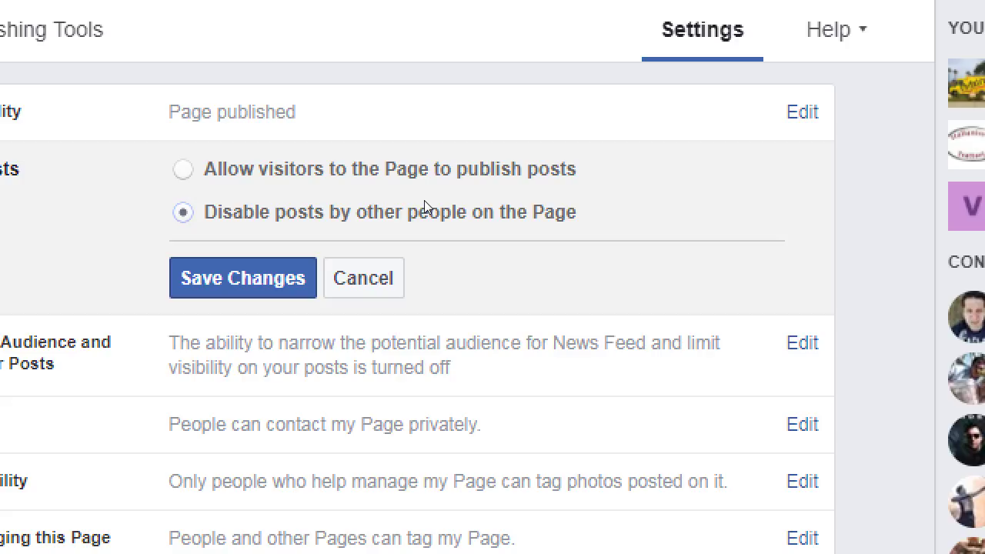
left_click(437, 171)
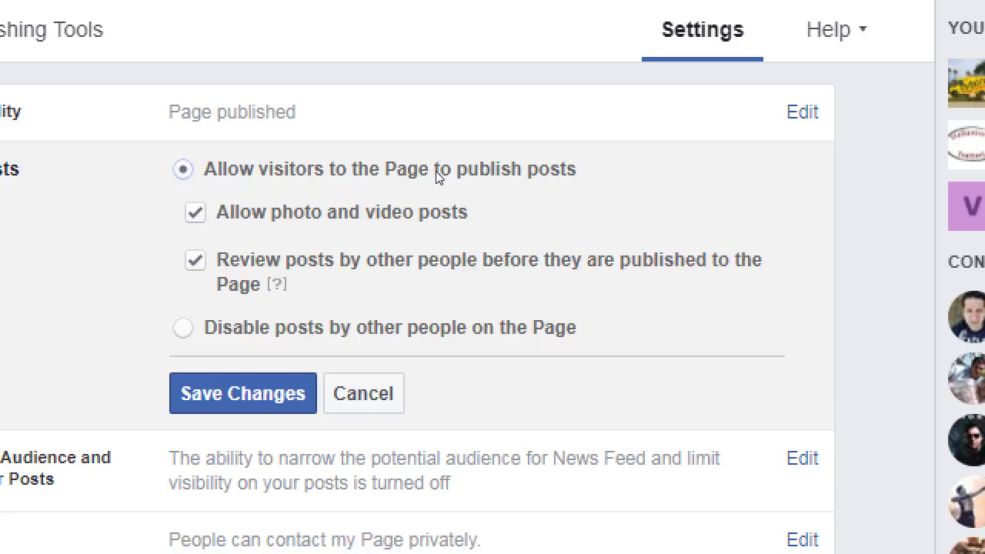
left_click(448, 231)
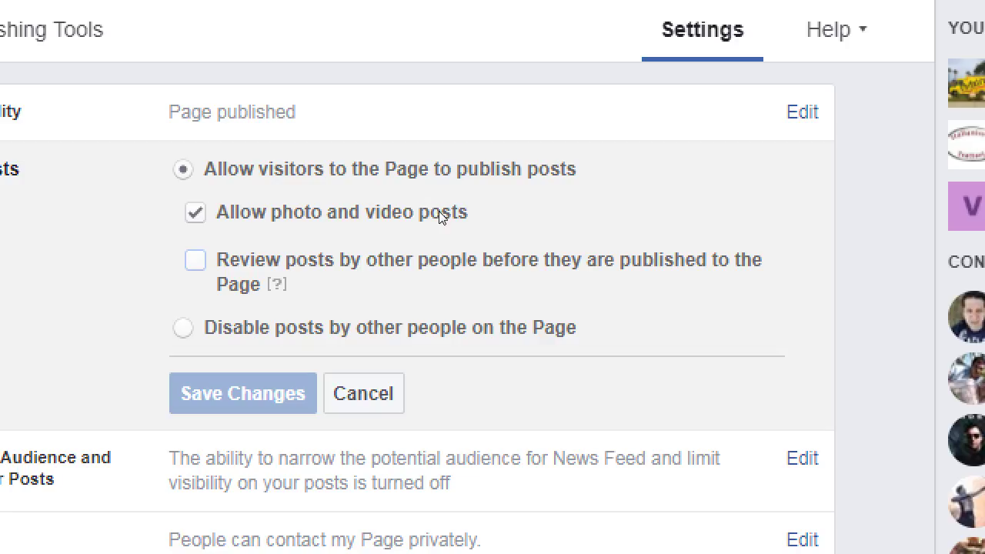
Turn on reviewing other people's posts before they are published to the Page in the Visitor Posts options
left_click(435, 216)
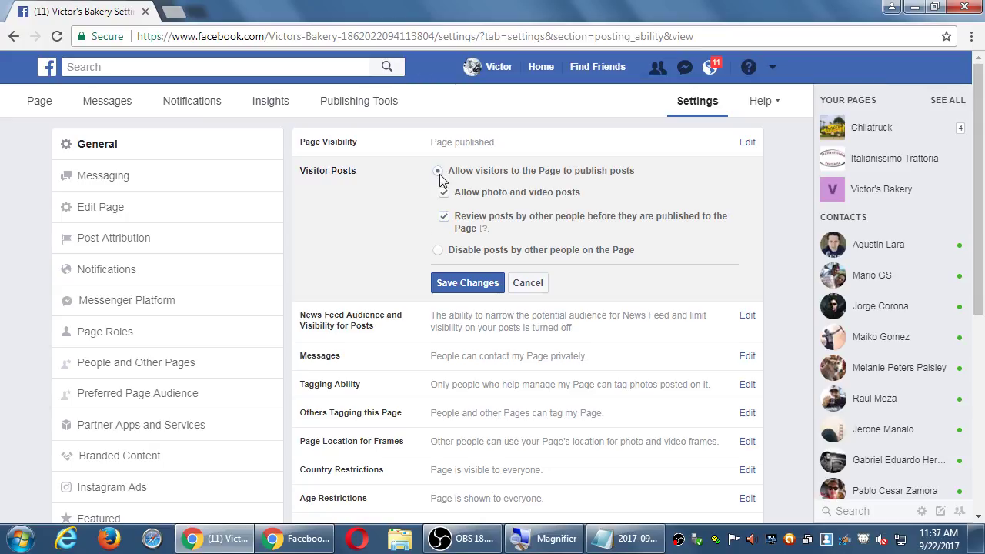
left_click(445, 217)
left_click(444, 218)
Switch to the Notepad notes, move the window clear of the Visitor Posts options, and go to the end of the notes
left_click(626, 539)
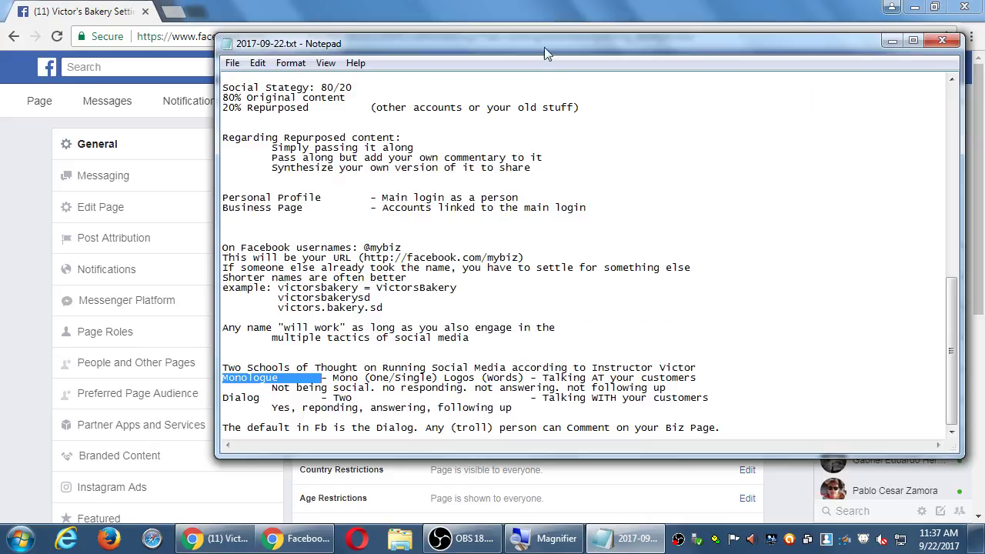
left_click_drag(545, 47, 918, 29)
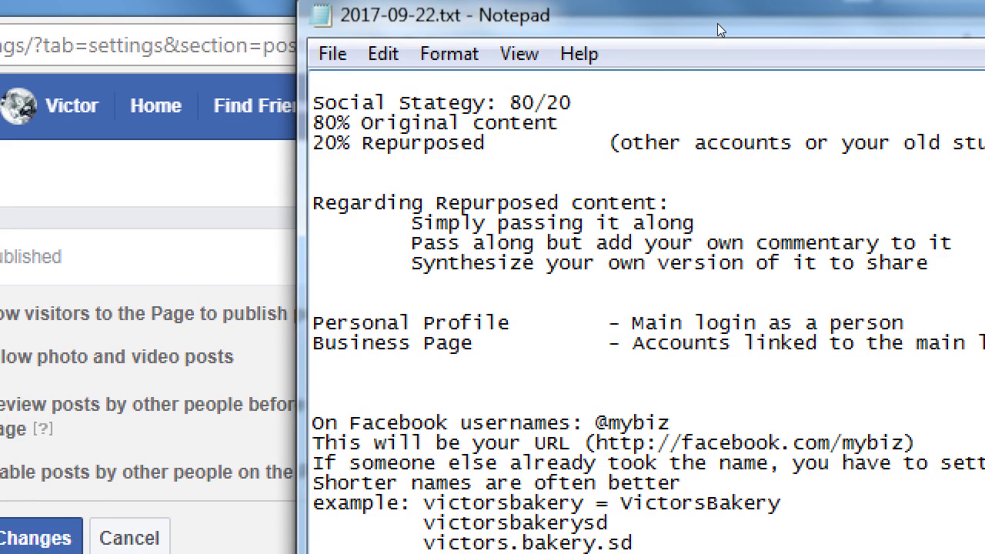
scroll(646, 308, "down", 2)
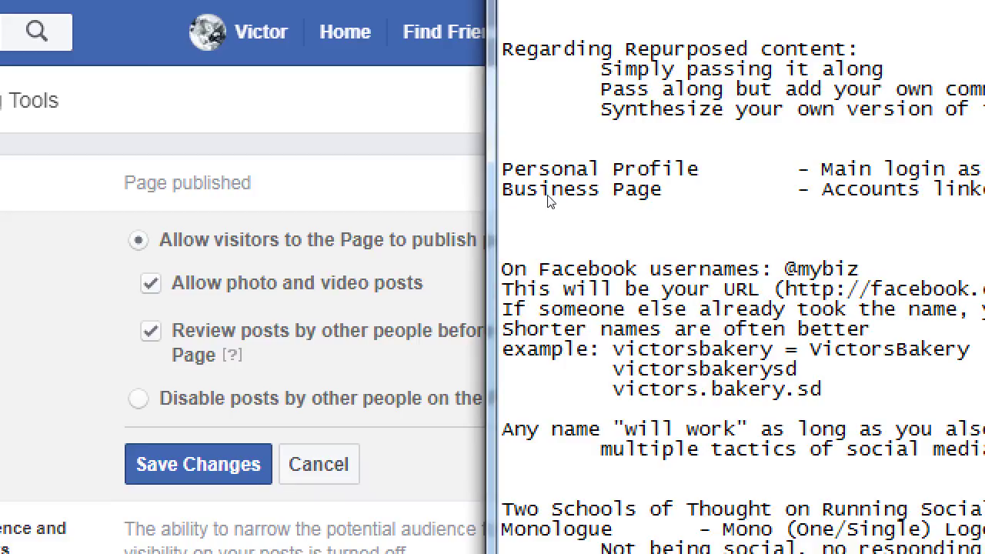
scroll(685, 171, "down", 4)
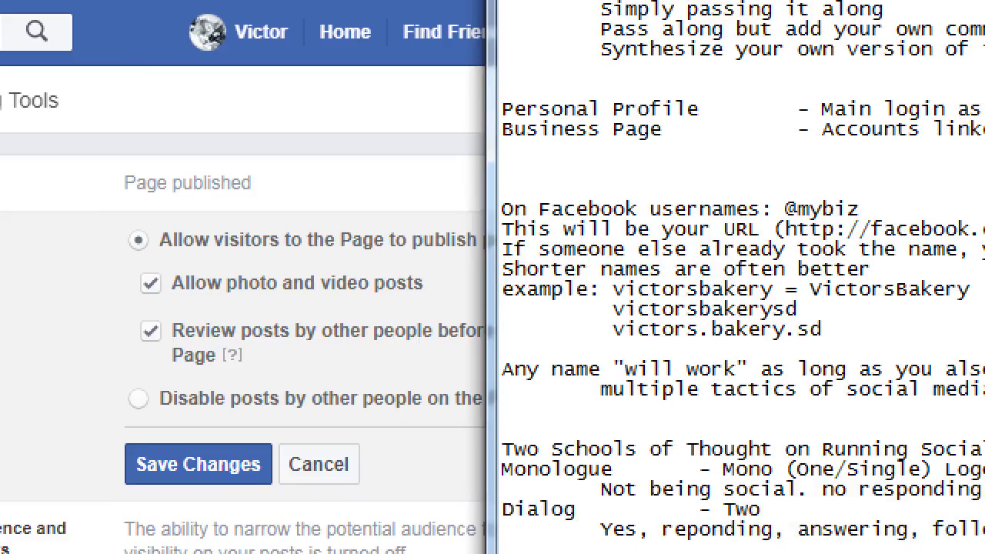
scroll(682, 192, "down", 2)
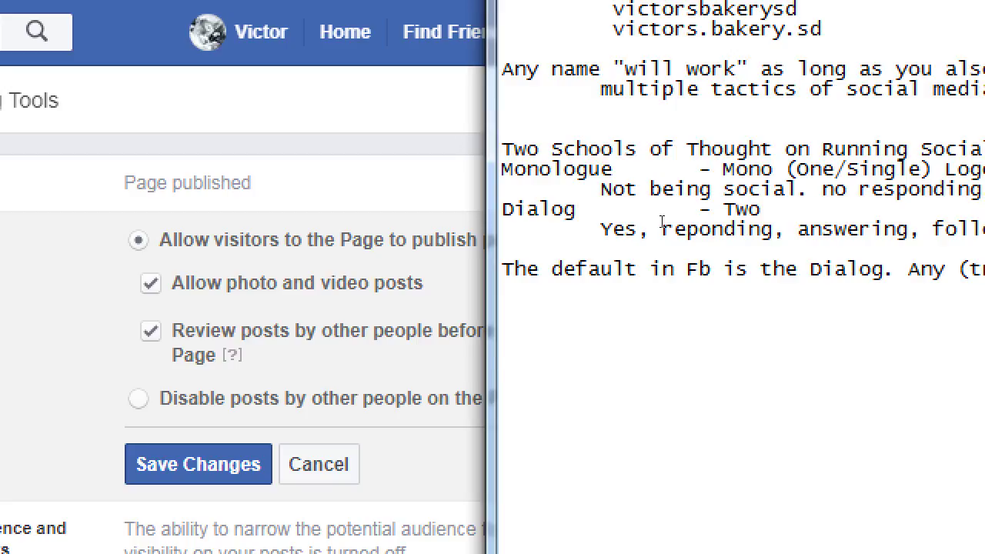
scroll(661, 221, "up", 1)
Write "My recc: Use Social Media as a Dialog," on a new line at the end of the notes
type("My re")
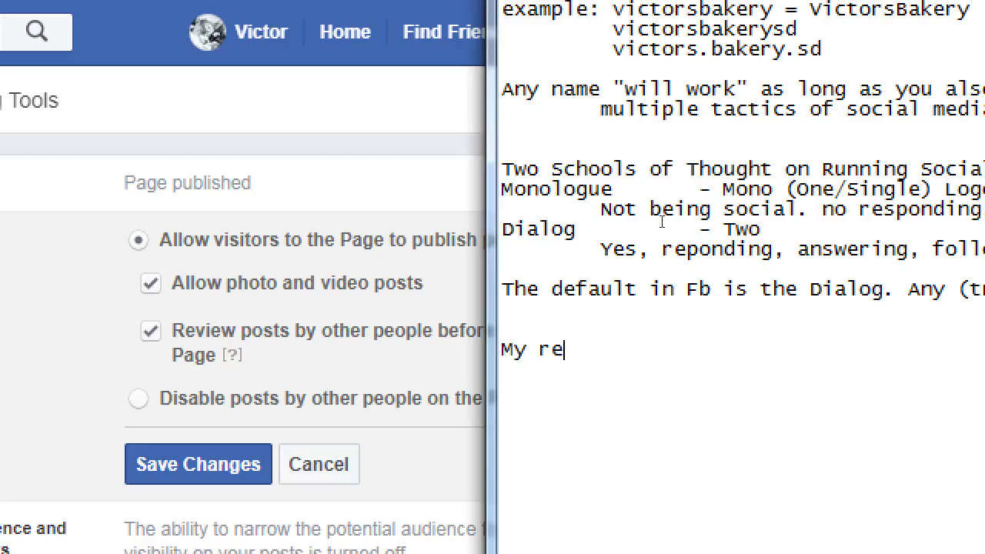
type("cc: Use")
type("Social a")
key("BackSpace")
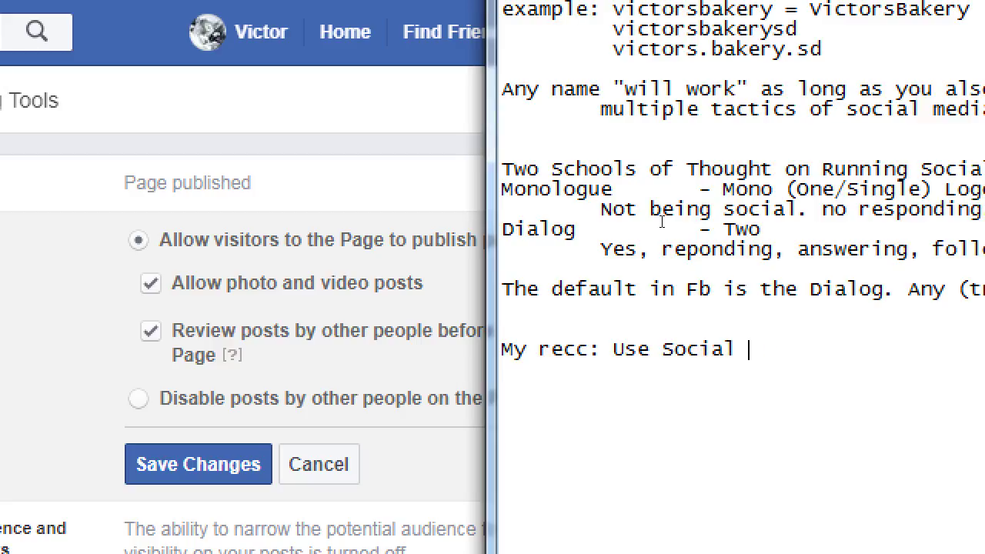
type("Media as a Dia")
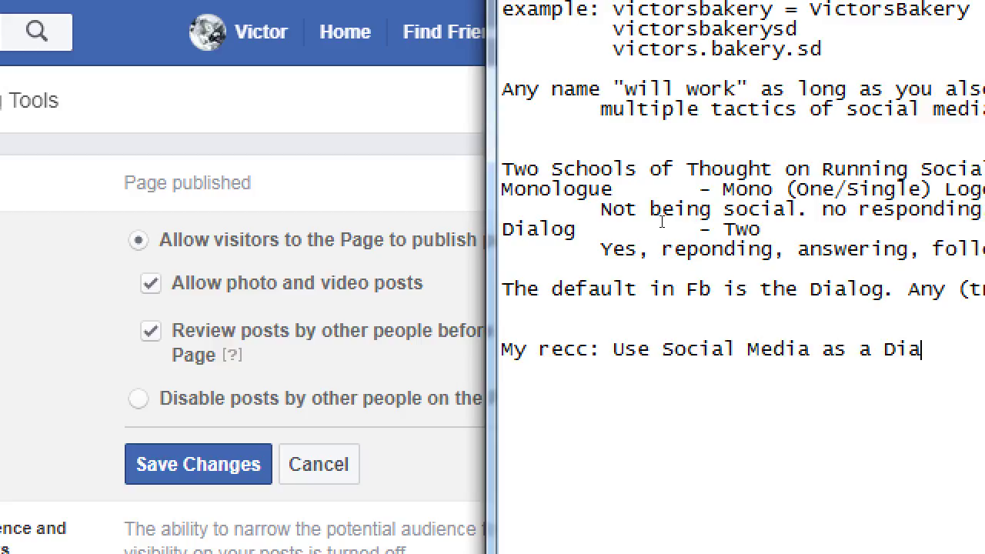
type("log,")
Add the indented line "but Moderate their posts." beneath the recommendation
key("Return")
key("Tab")
type("but")
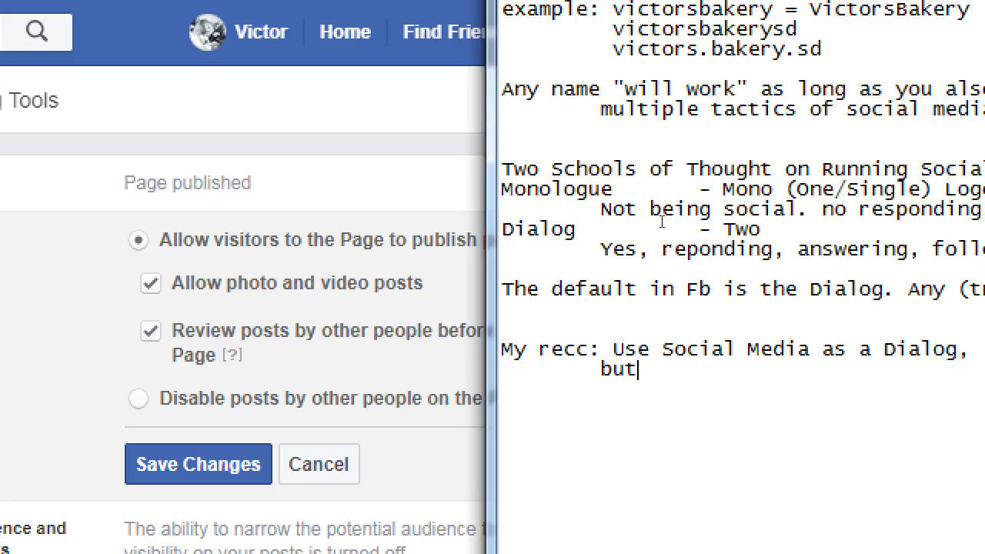
type(" Moderate ")
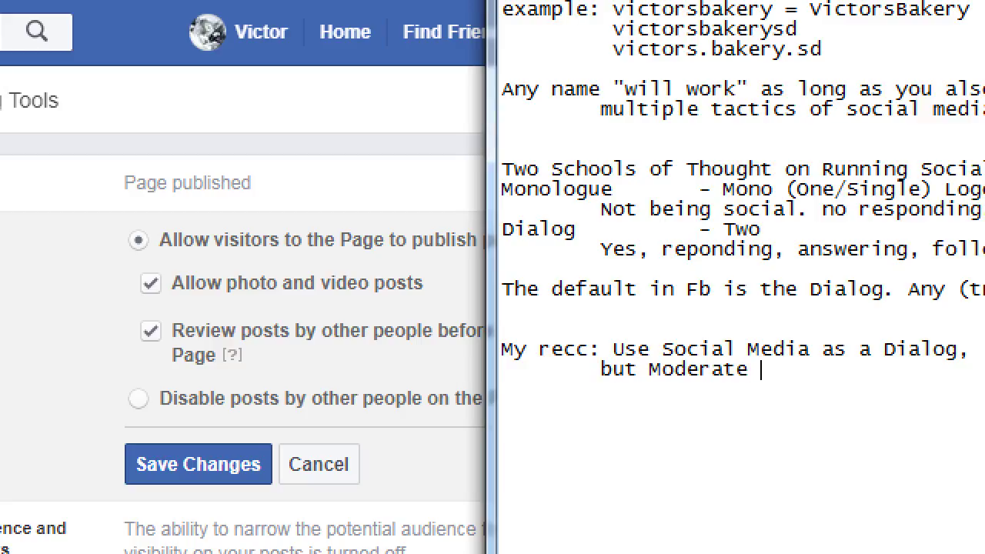
type("their posts.")
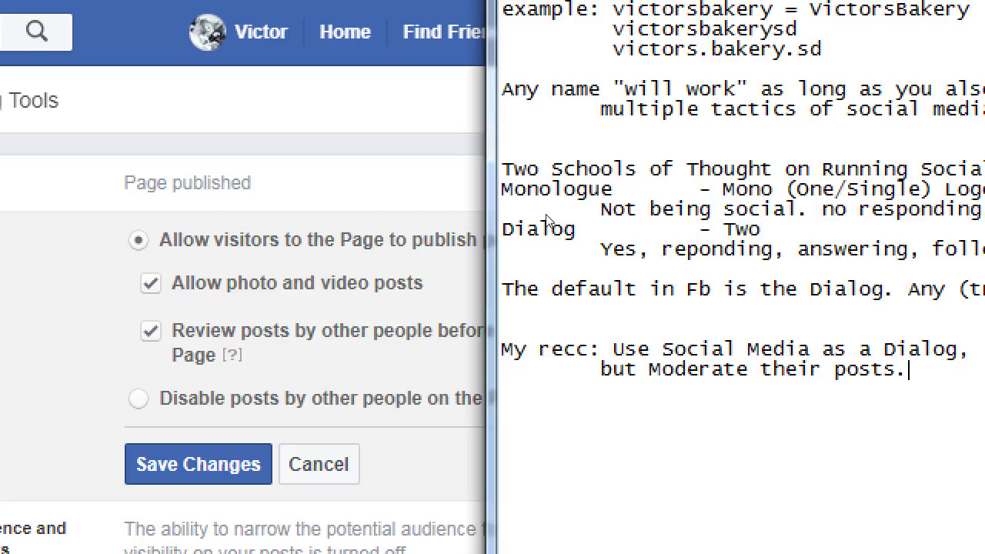
Switch to the Facebook settings in Chrome and try disabling posts by other people before allowing visitor posts again
key("alt+Tab")
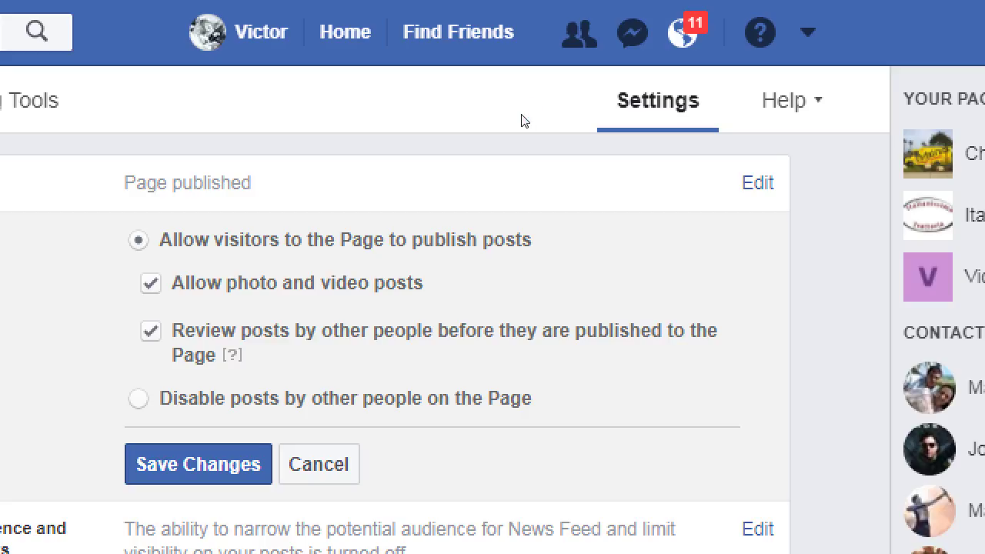
key("super+minus")
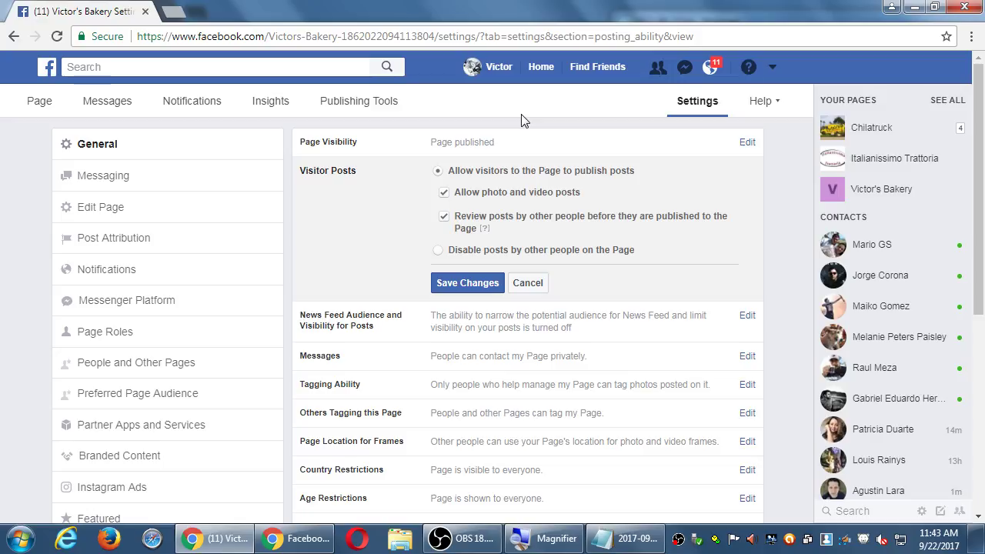
left_click(505, 251)
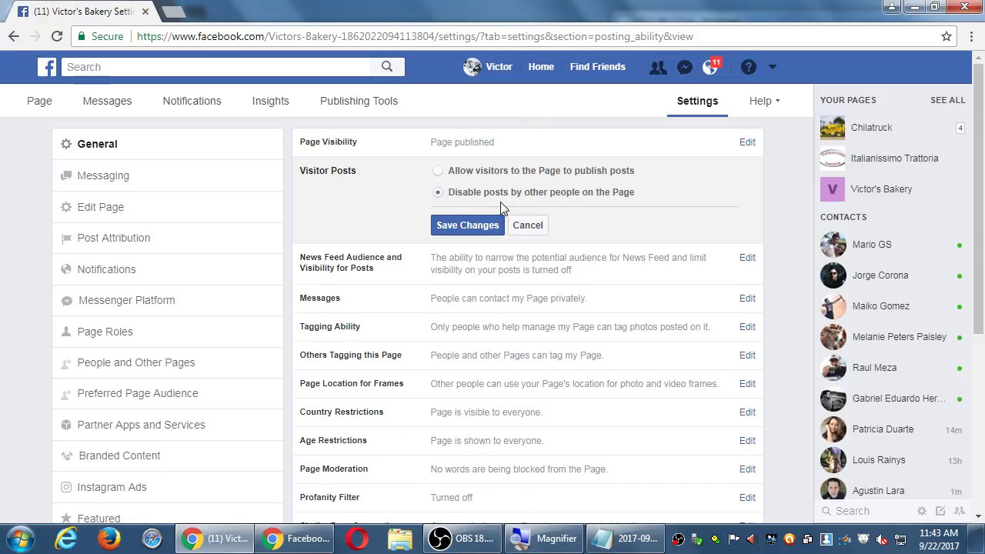
left_click(493, 171)
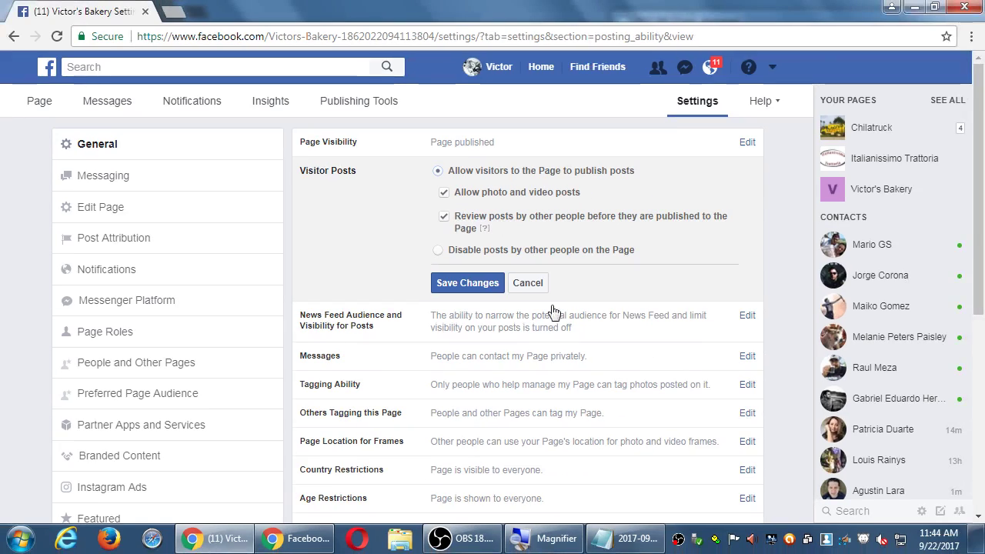
Return to the Notepad notes and add the lines "Positive Comments" and "Negative Comments" below the recommendation
left_click(616, 539)
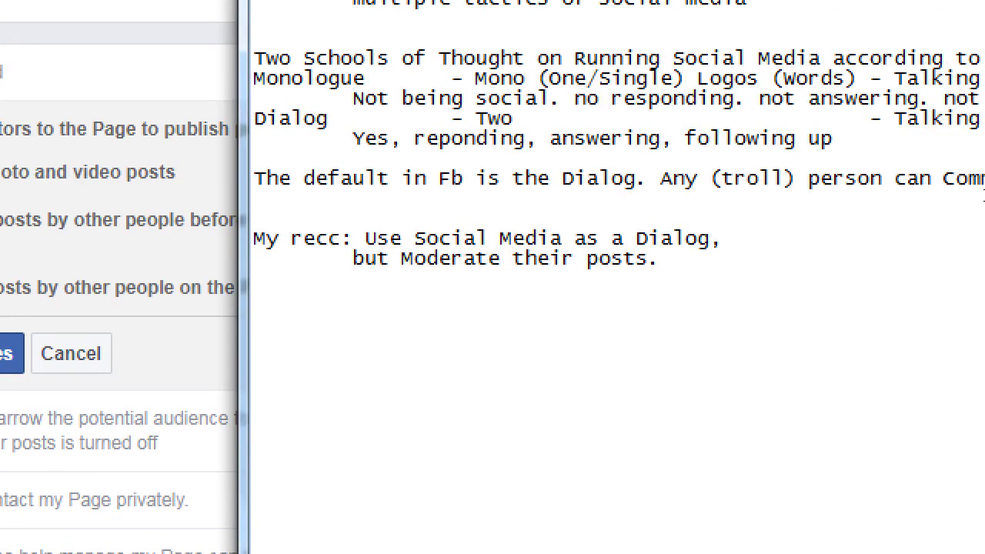
scroll(984, 197, "down", 1)
key("Up")
key("Up")
key("Up")
key("Up")
key("Up")
key("Up")
key("Up")
key("Up")
key("Up")
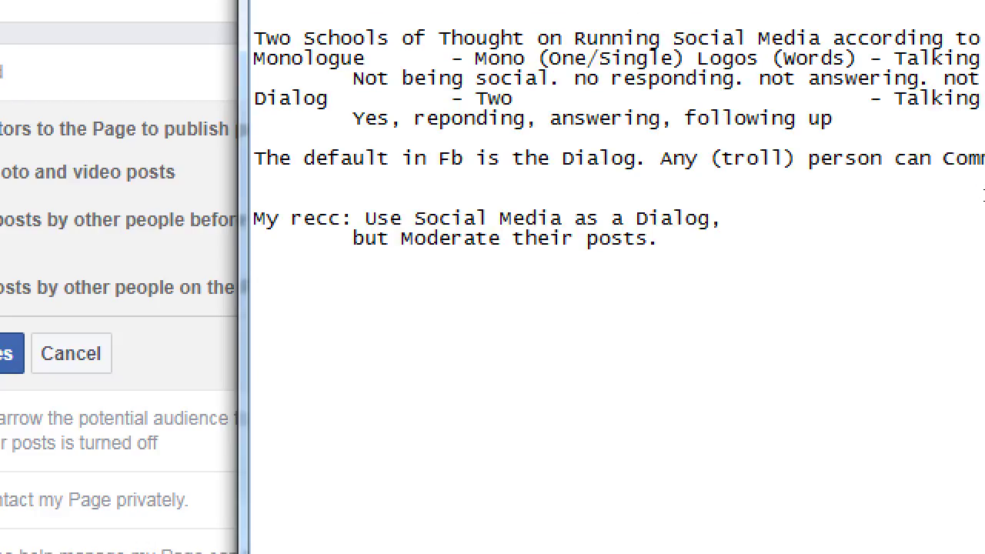
type("G")
key("BackSpace")
type("Positive Comments")
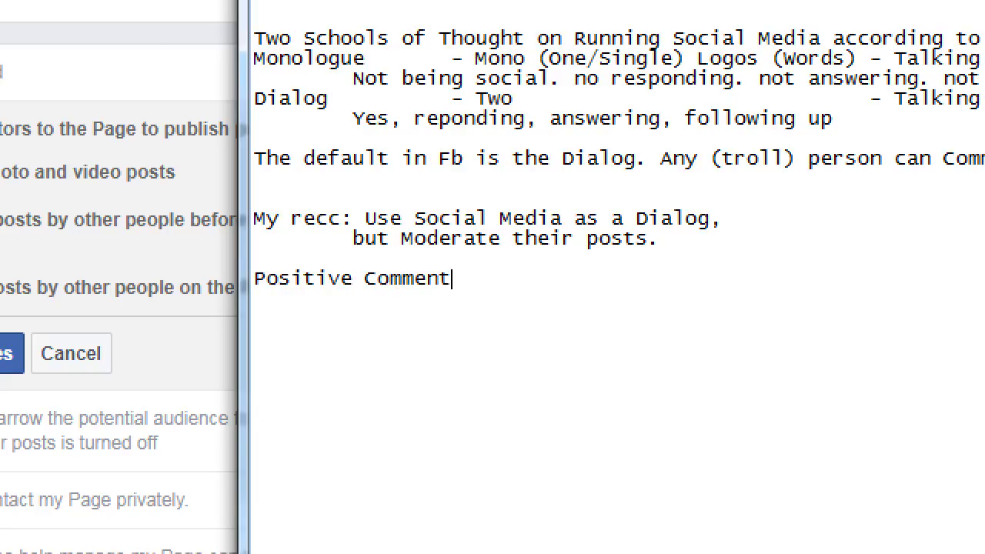
key("Return")
type("Negative C")
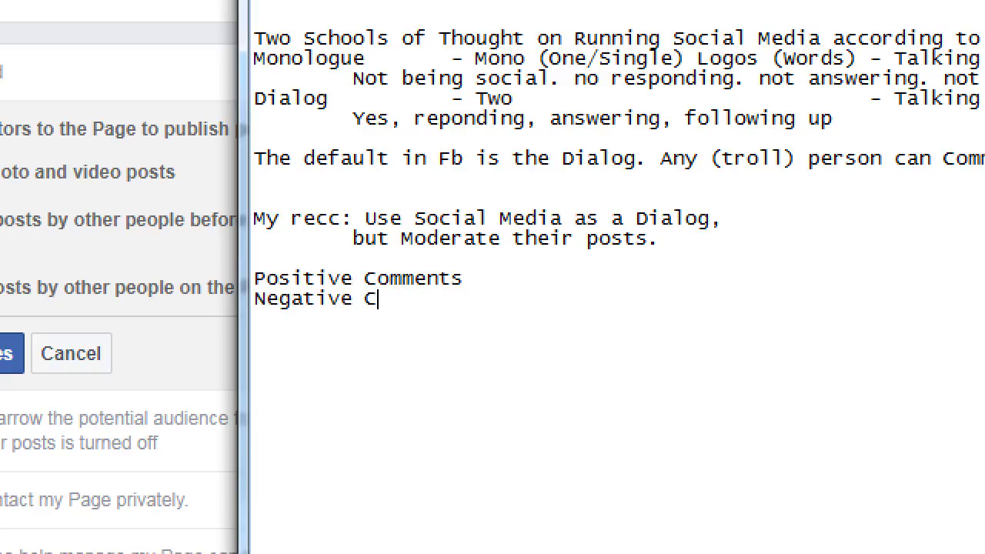
type("omments")
Append a dash to both comment lines and complete the "Positive Comments" line with "Are good."
key("Up")
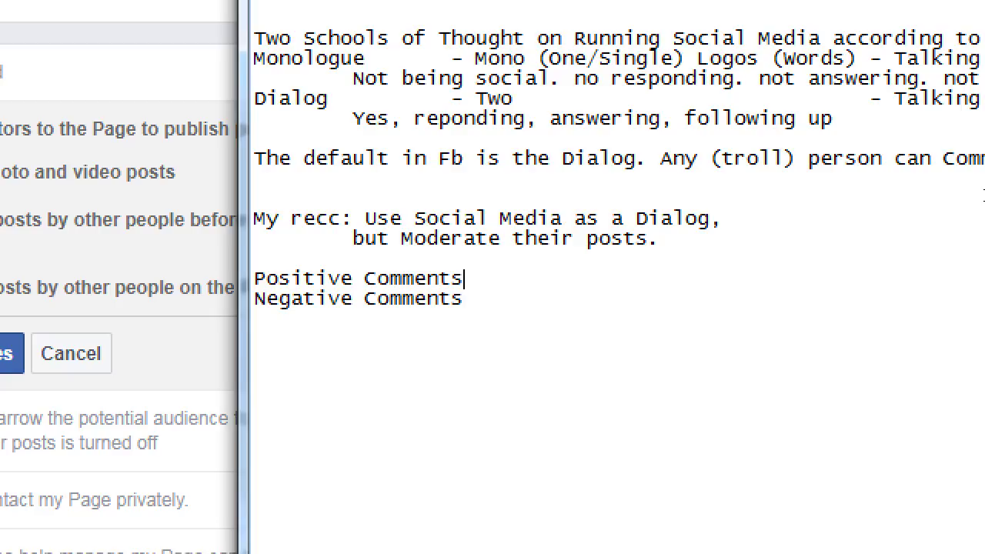
type("-")
key("Down")
type("-")
key("Up")
type("Are good.")
key("Down")
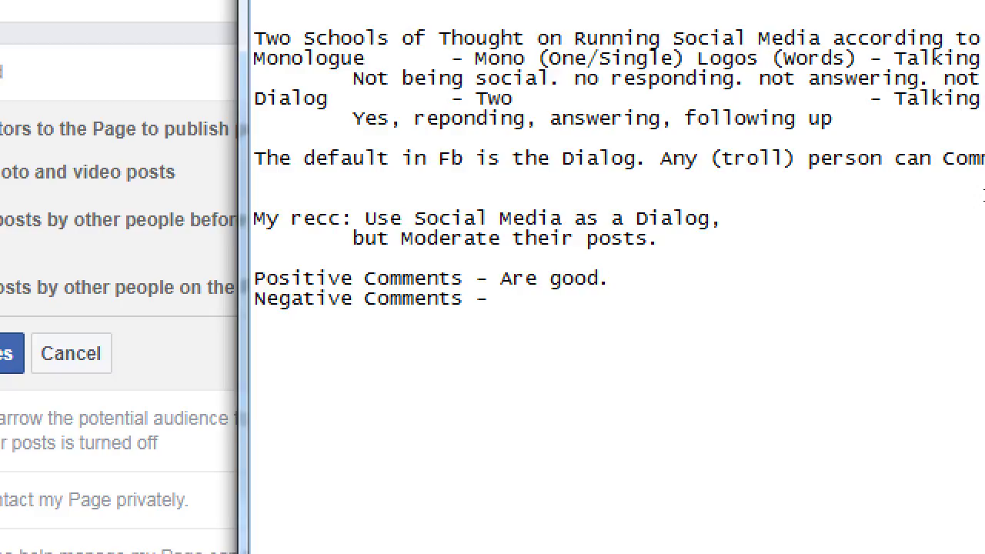
Complete the "Negative Comments" line with the words Are "good.", keeping the quotation marks around good
type("Are \"good")
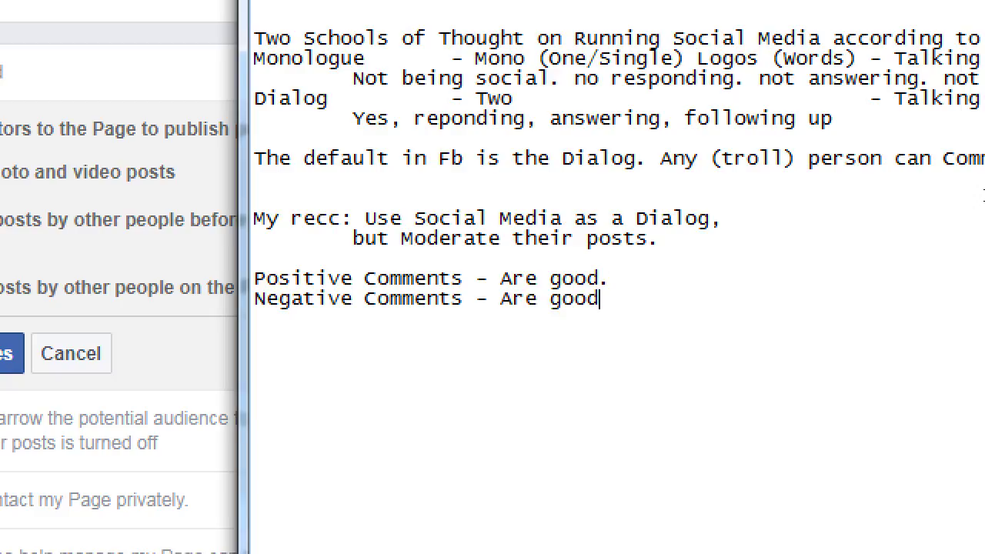
key("BackSpace")
key("BackSpace")
key("BackSpace")
key("BackSpace")
type("\"good.\"")
Add the indented line "Can be opportunity to reply publicly on how" under "Negative Comments"
key("Return")
key("Tab")
type("Can b")
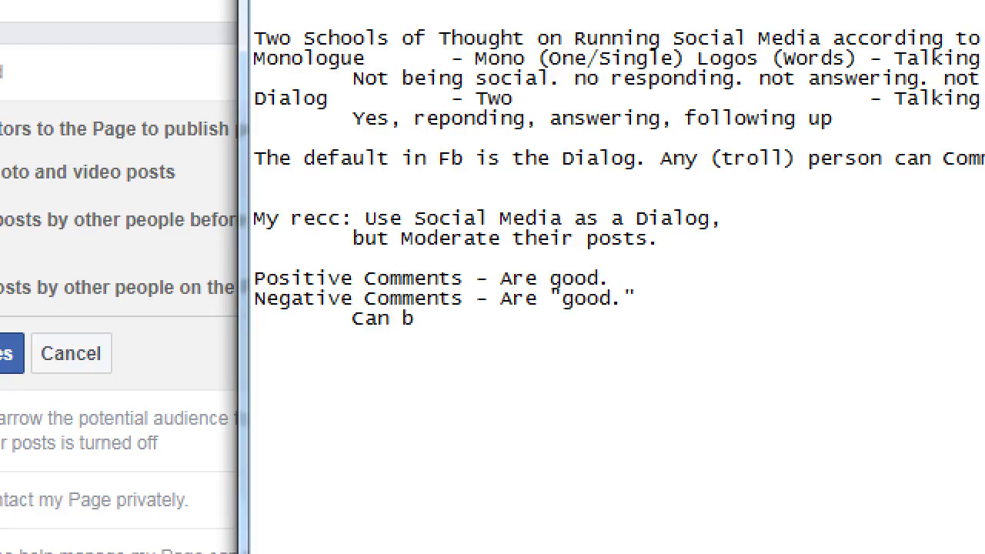
type("e opportu")
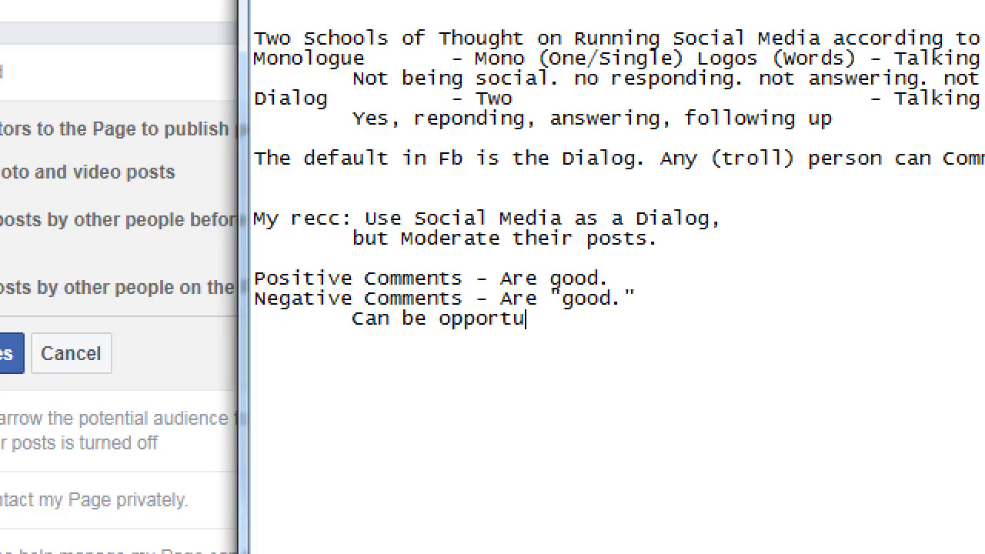
type("nity to rep")
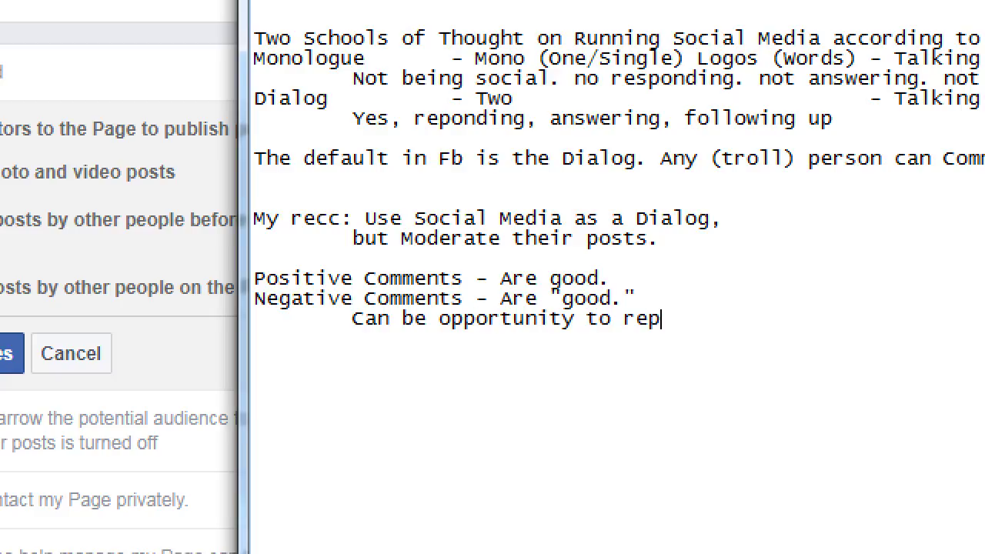
type("ly publicly")
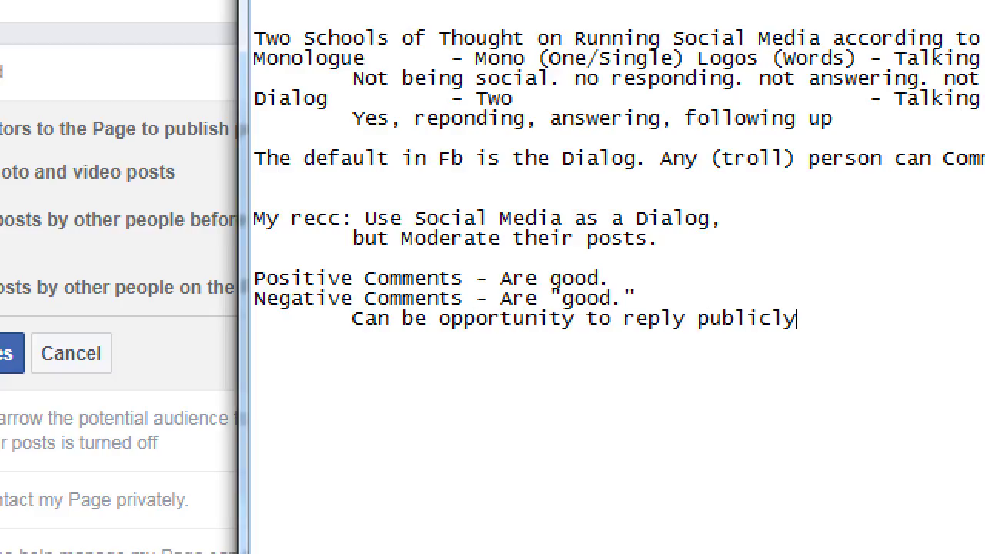
type(" on how")
Continue the sentence on a new indented line with "you're improving the situation."
key("Return")
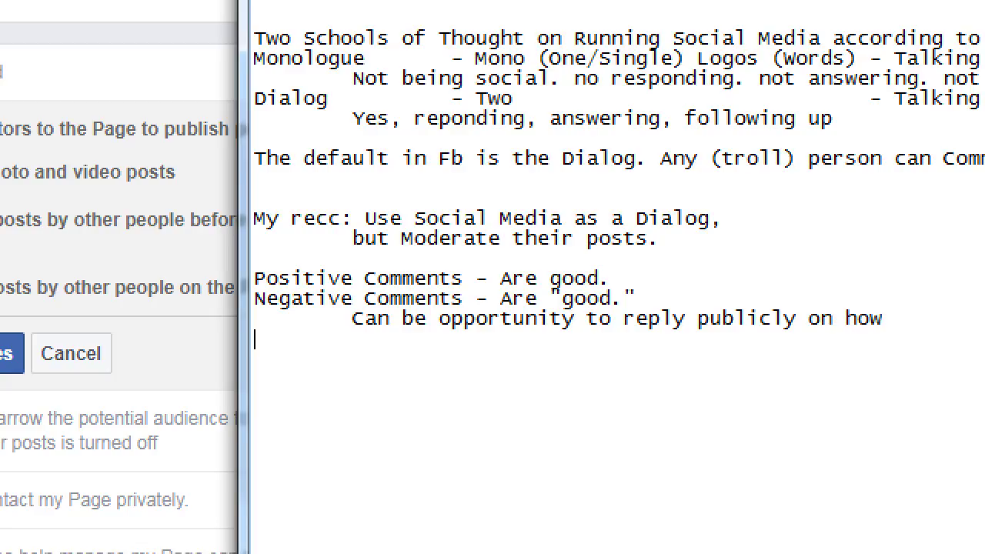
key("Tab")
type("you're ")
type("impor")
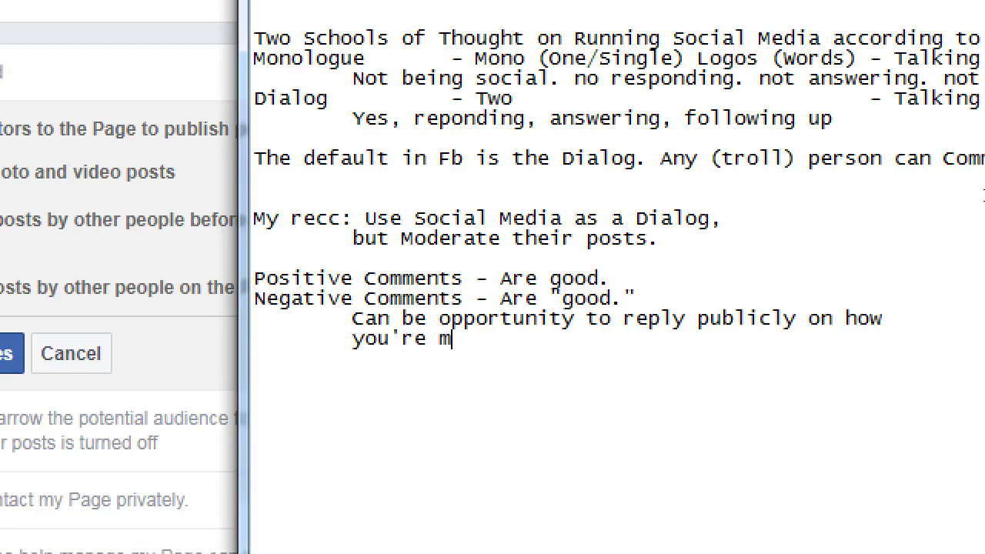
key("BackSpace")
key("BackSpace")
type("rovi")
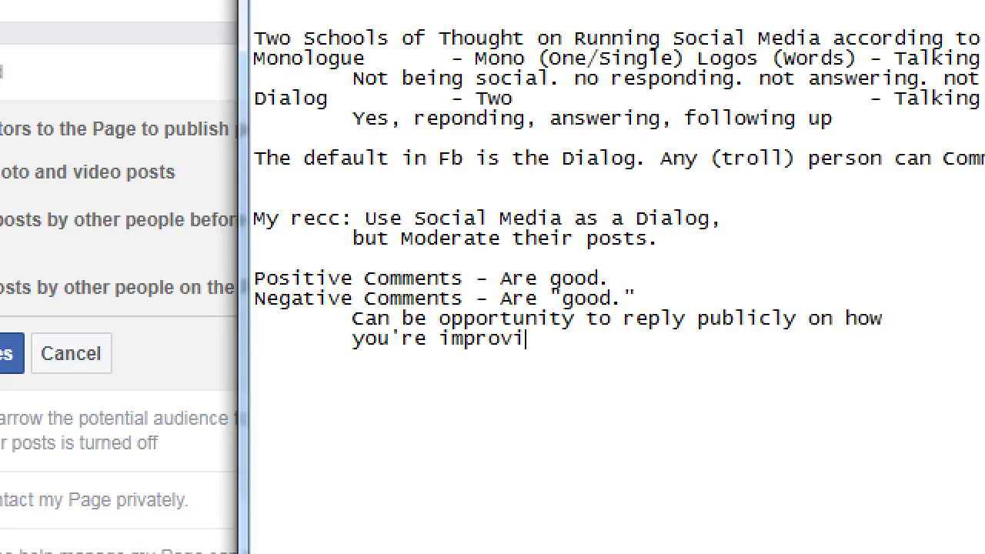
type("ng the situtaiton")
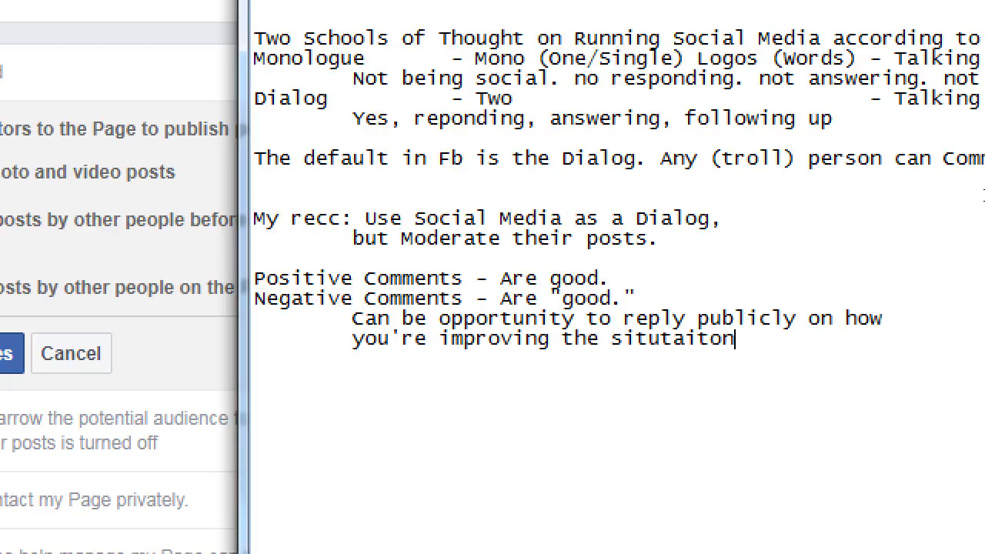
key("ctrl+shift+Left")
type("situation.")
Select the words Are "good." on the "Negative Comments" line
key("Up")
key("Up")
key("ctrl+shift+Left")
key("ctrl+shift+Left")
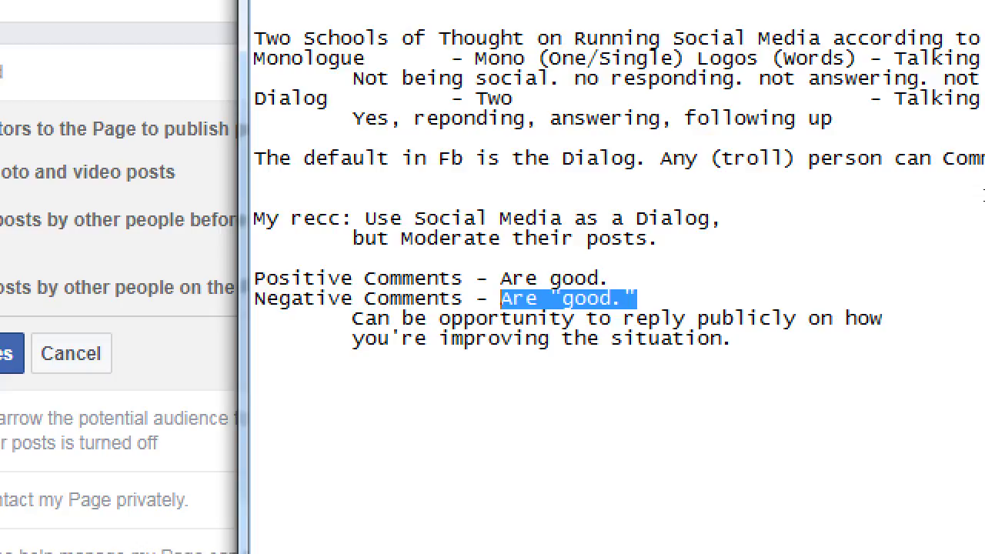
Add the indented line "This will show to the public how you fix things" at the end of the "Negative Comments" notes
key("Down")
key("Down")
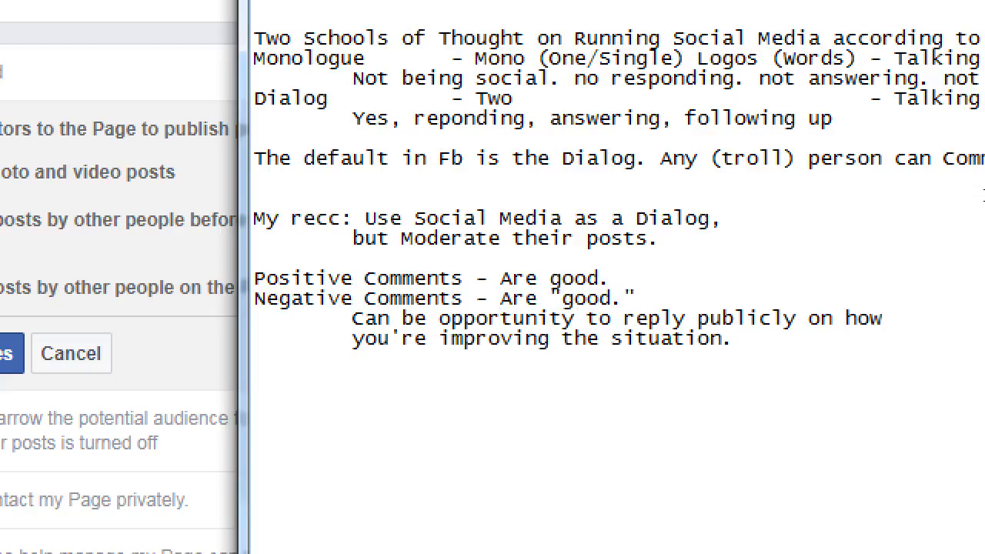
key("Up")
type("This will show ")
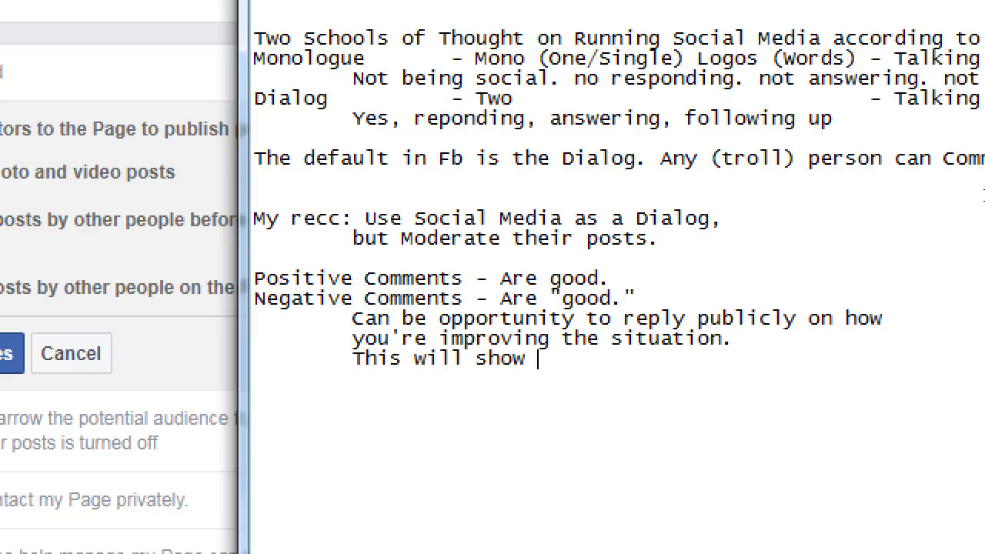
type("to the public ho")
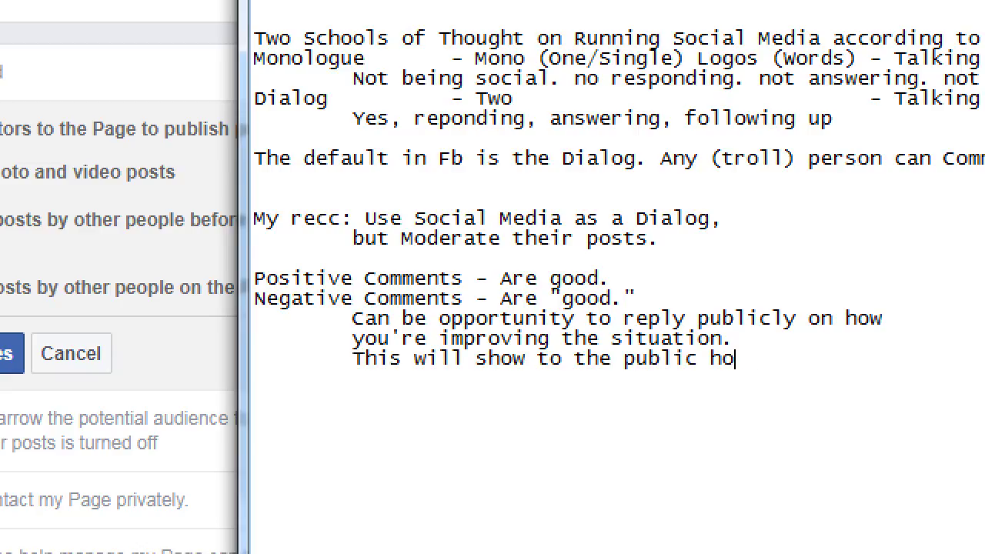
type("w you fix thing")
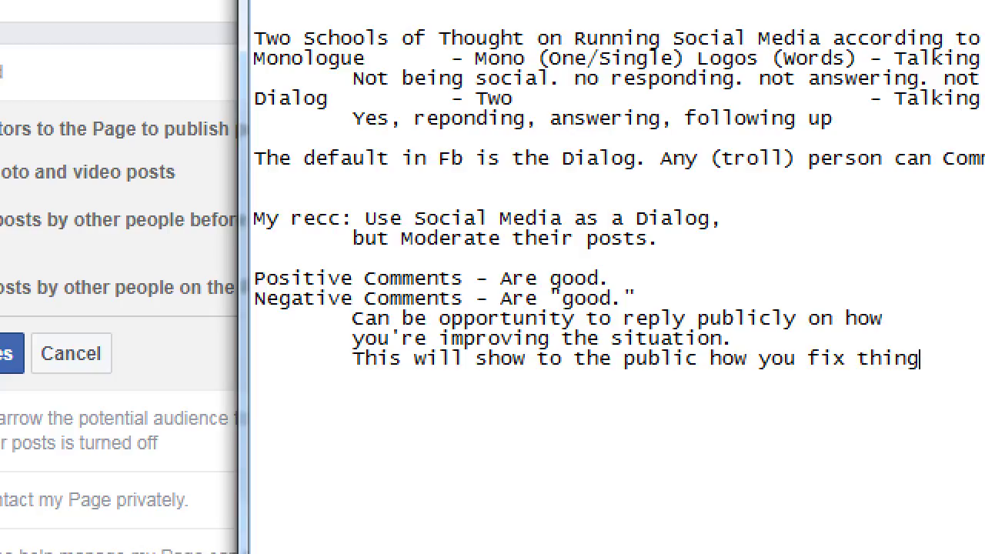
type("s")
key("Return")
Add the indented line "HOWEVER:" under the note about showing the public how you fix things
key("Tab")
type("HOWSE")
key("BackSpace")
key("BackSpace")
type("EVER:")
key("Return")
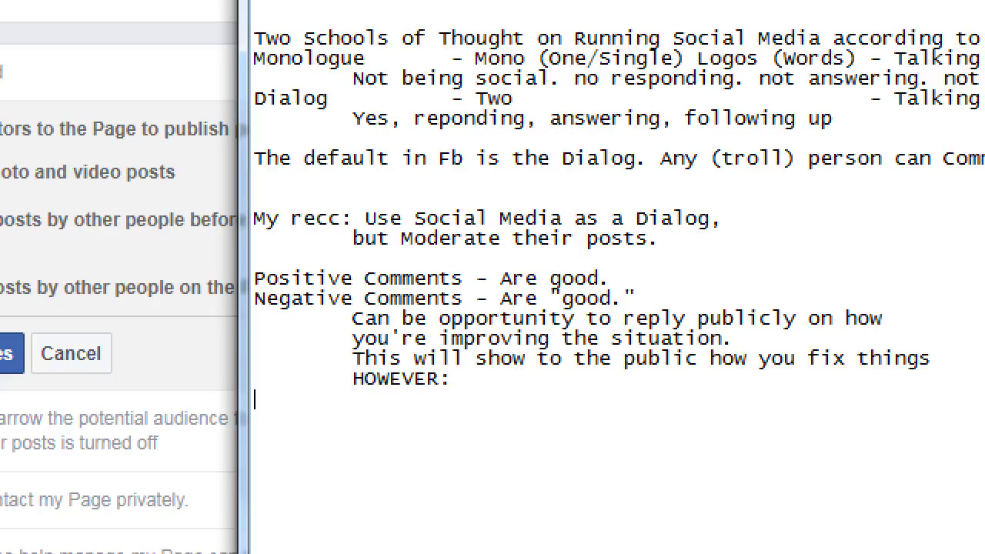
List "Don't beg" and "Don't bribe" on separate indented lines under "HOWEVER:"
key("Tab")
type("Don't beg")
key("Return")
key("Tab")
key("Tab")
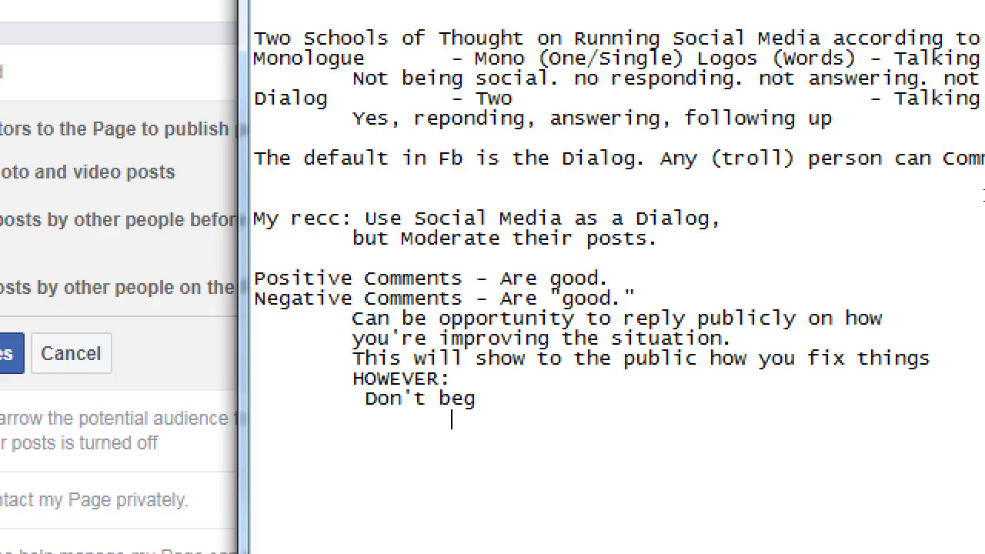
key("BackSpace")
type("Don't bribe")
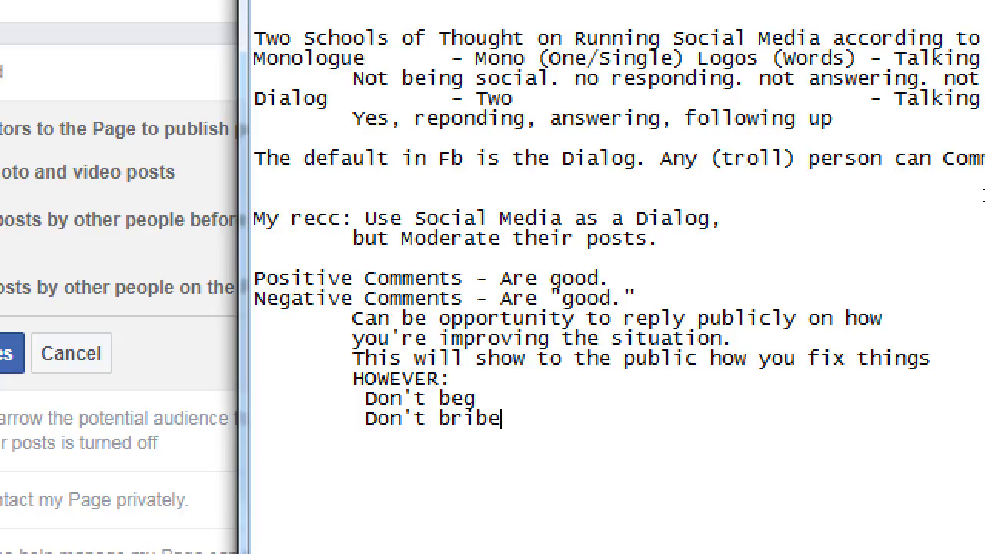
Extend the "Don't bribe" line with "- NO free xyz. No coupon"
type("- NO free xyz")
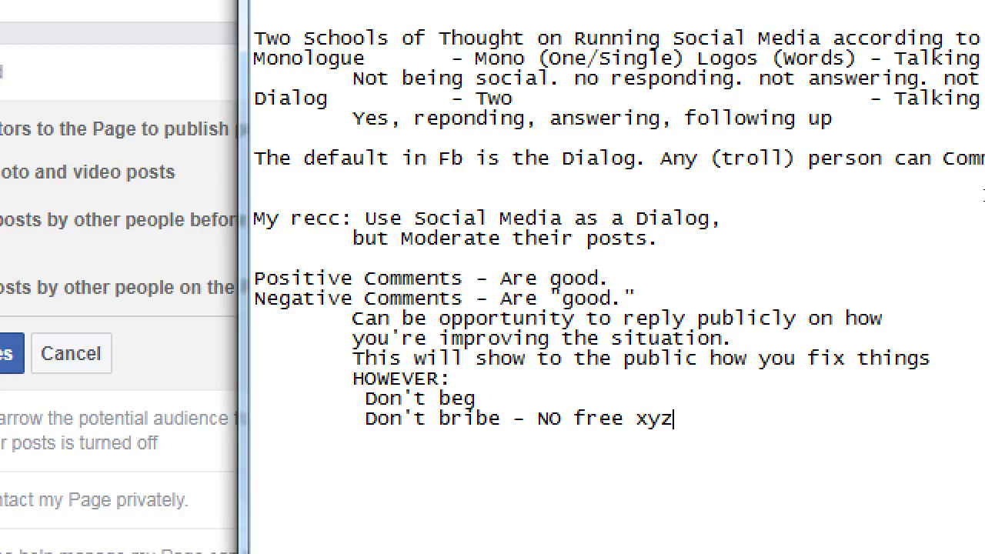
type(". No coupop")
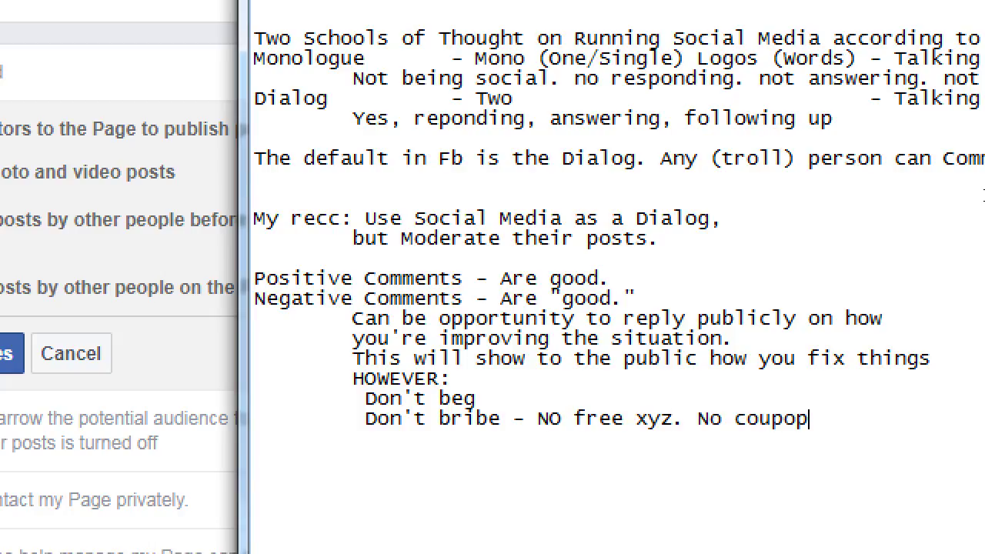
key("BackSpace")
type("n")
Extend the "Don't beg" line with "- Ask for a better review", aligning its dash with the line below
key("Up")
type("- Ask for a better")
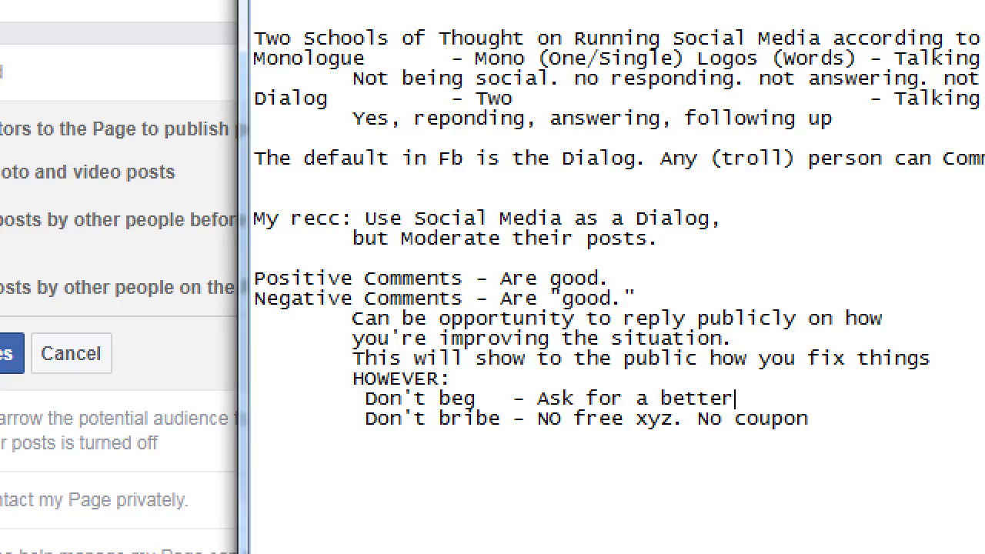
type(" rview")
key("BackSpace")
key("BackSpace")
key("BackSpace")
key("BackSpace")
type("eview")
key("Return")
key("BackSpace")
Add the indented heading "Do:" below the "Don't bribe" line
key("Down")
key("Return")
type("Do")
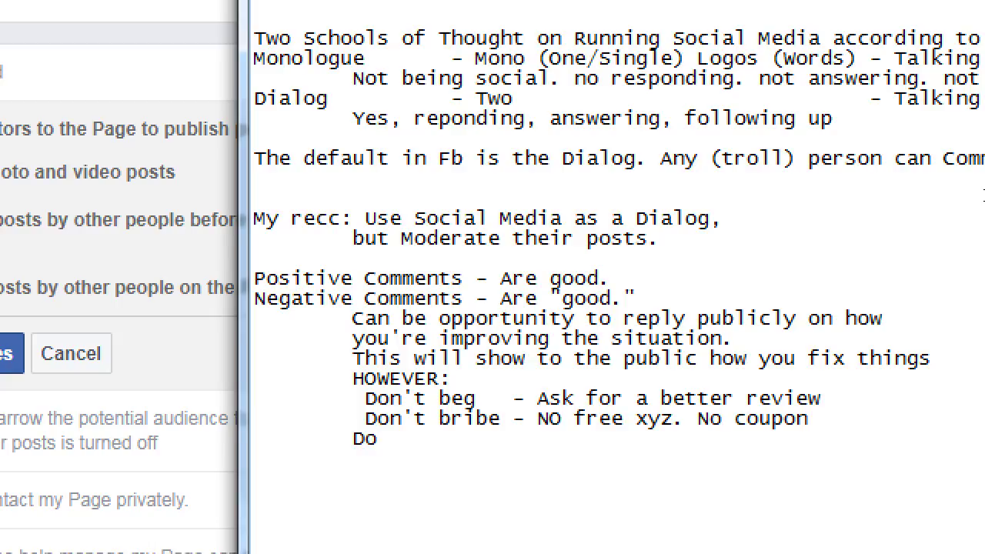
type(":")
key("Return")
Write "Acknolwdge the problem and give" as an indented line under "Do:"
key("Tab")
type("Acko")
key("BackSpace")
type("nolwe")
key("BackSpace")
type("dge the ")
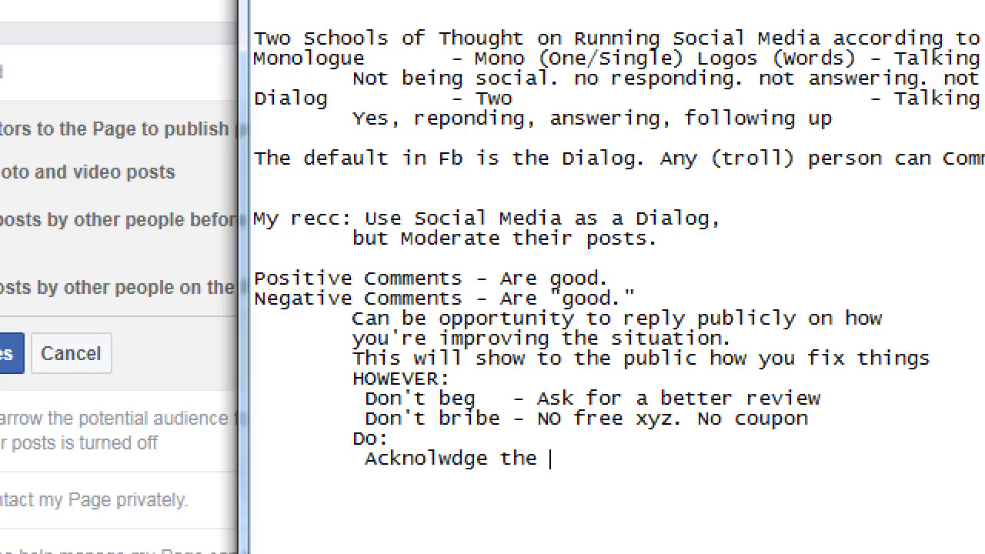
type("problem and give")
key("Return")
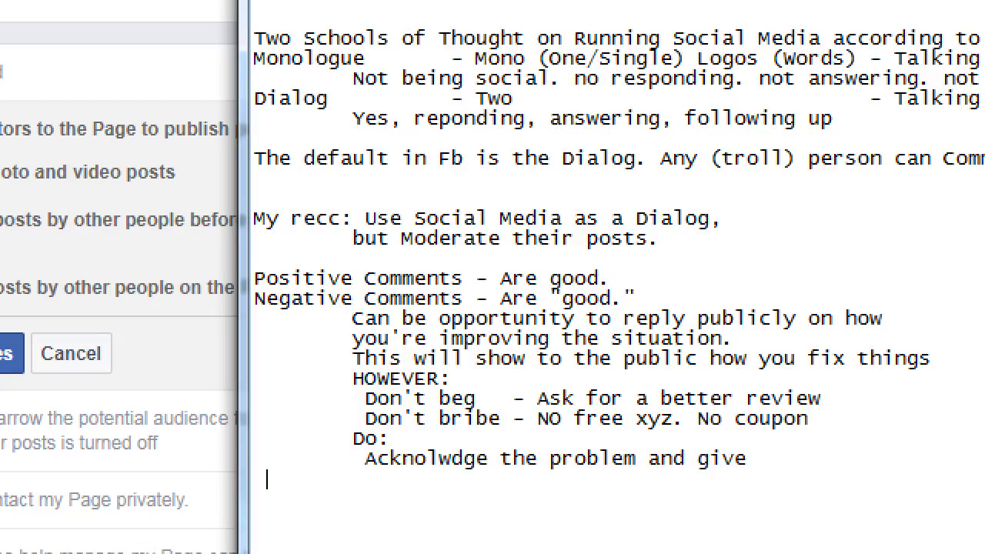
Continue the "Do:" advice on a new indented line with "concrete actions that"
key("Tab")
type("cong")
key("BackSpace")
type("crete ")
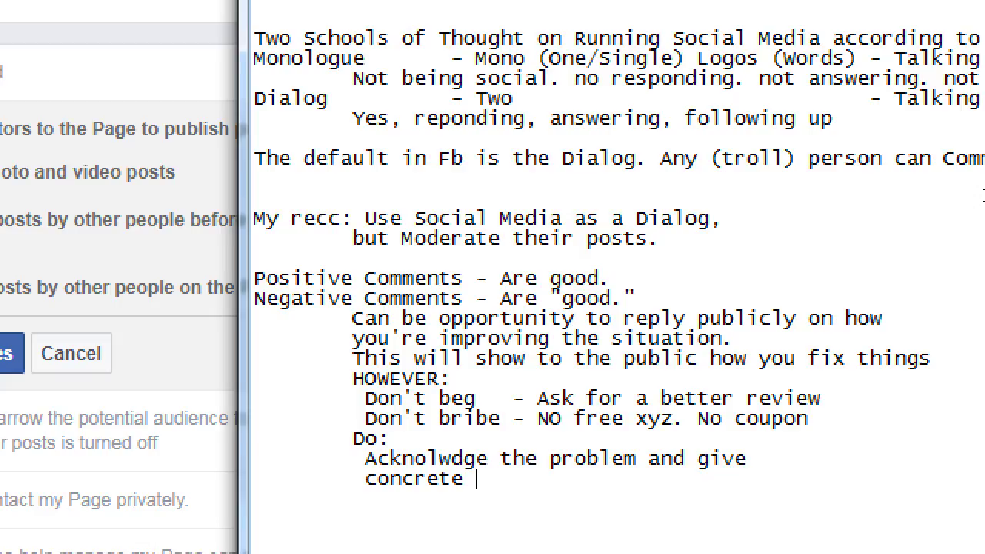
type("actions that wi")
key("BackSpace")
key("BackSpace")
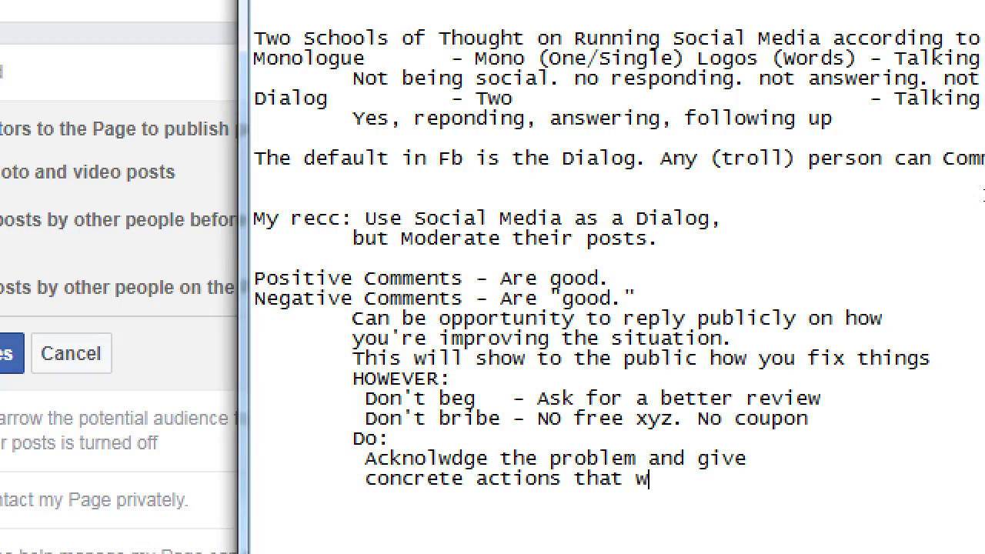
Finish the "concrete actions that" line with the words "you wil implemnt"
type("you wil limple")
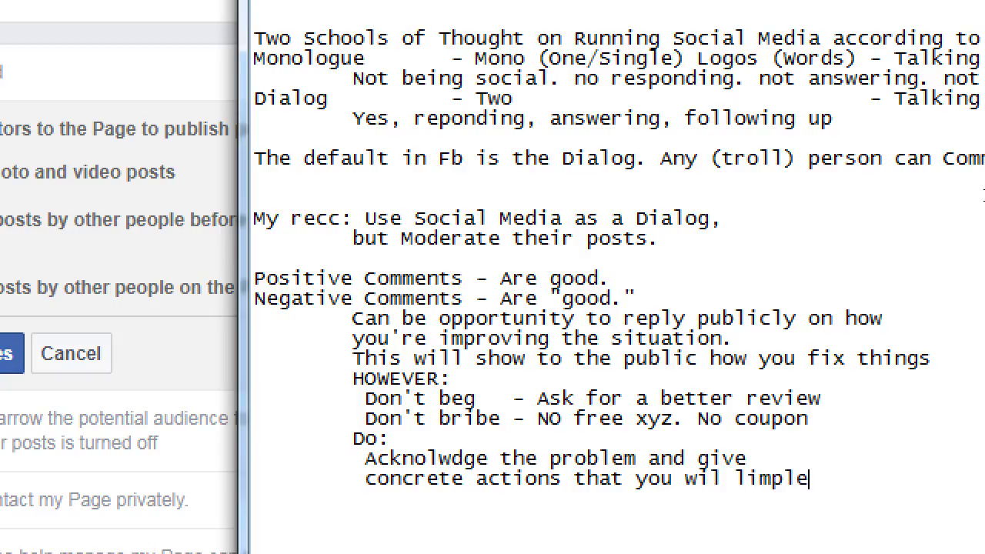
key("BackSpace")
key("BackSpace")
key("BackSpace")
key("BackSpace")
key("BackSpace")
key("BackSpace")
type("implete")
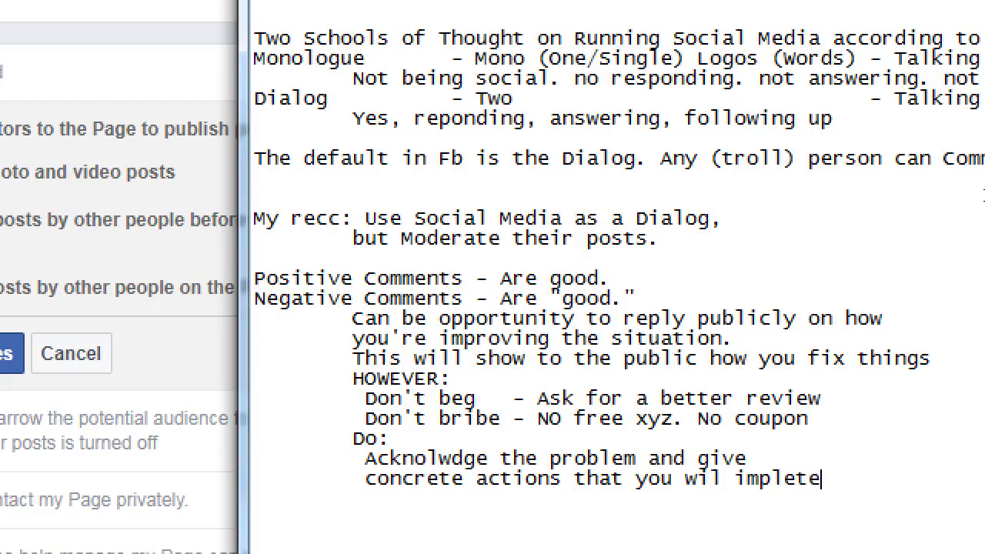
key("BackSpace")
key("BackSpace")
type("mnt")
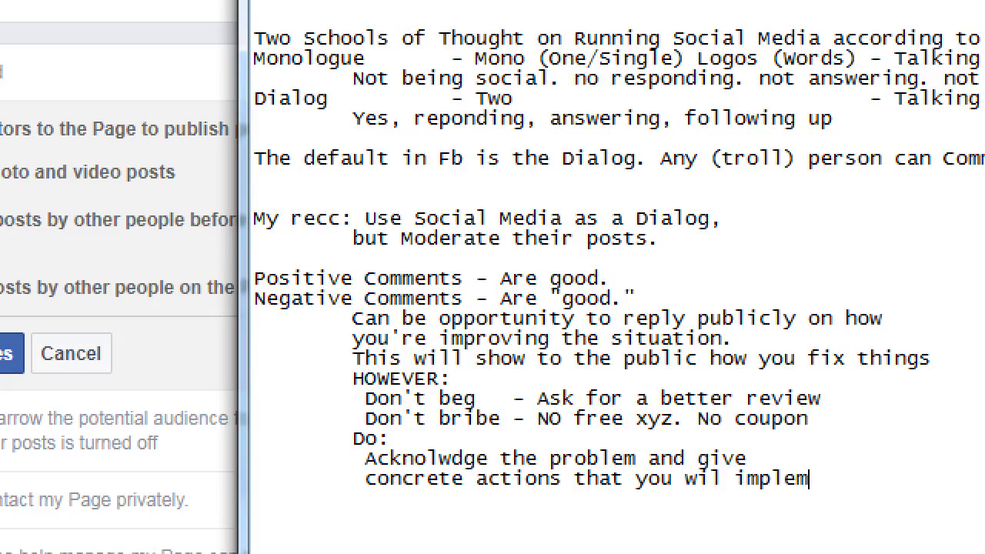
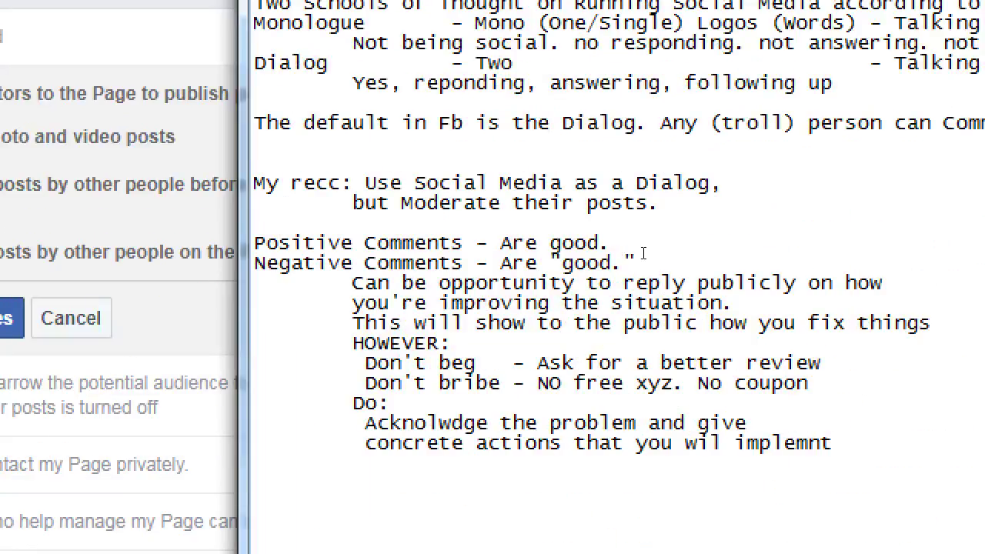
left_click_drag(417, 415, 529, 415)
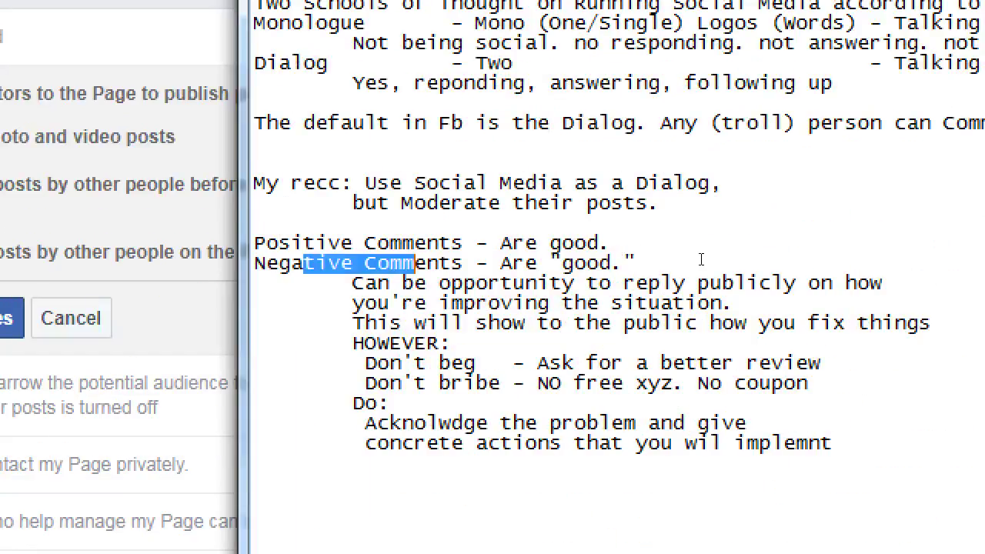
left_click_drag(758, 260, 800, 256)
key("shift+Right")
key("shift+Right")
key("Right")
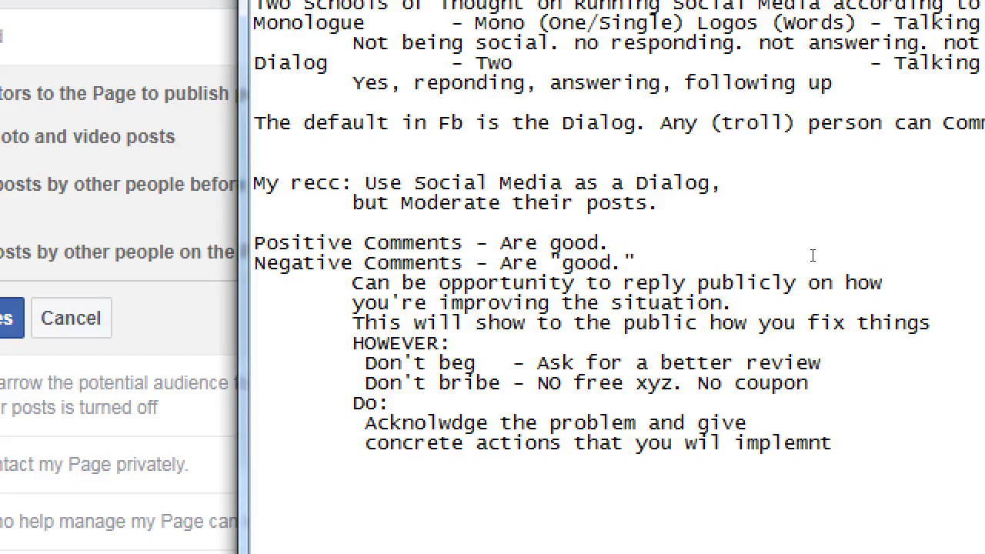
key("ctrl+Left")
key("shift+Right")
key("shift+Right")
key("shift+Right")
key("shift+Right")
key("Up")
key("End")
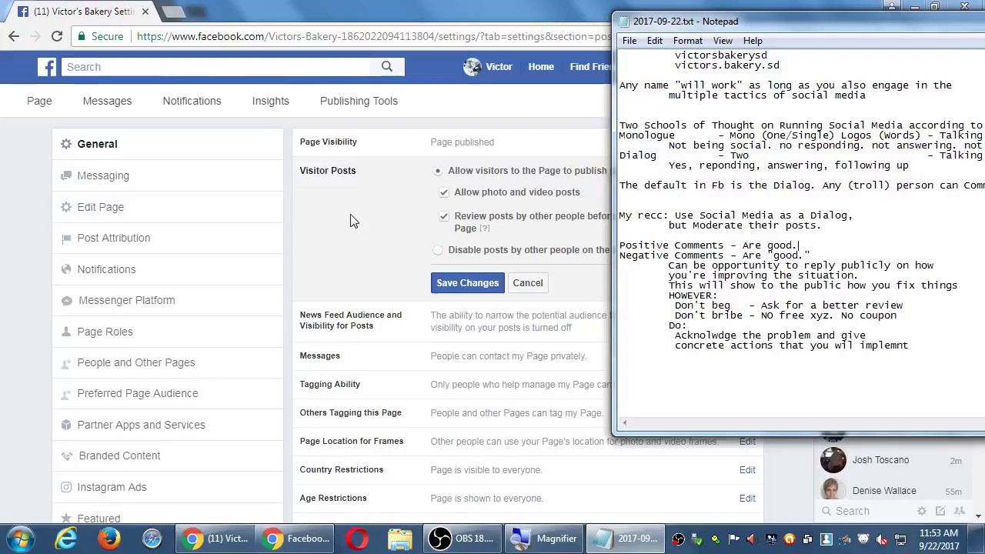
Switch to the Facebook page settings and save Visitor Posts with photo and video posts allowed and review before publishing enabled
left_click(350, 221)
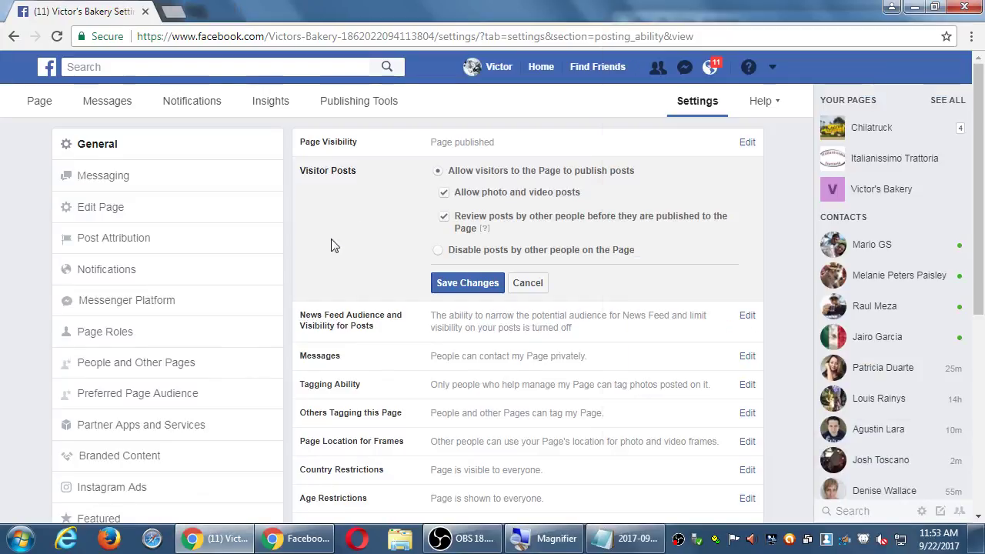
left_click(447, 284)
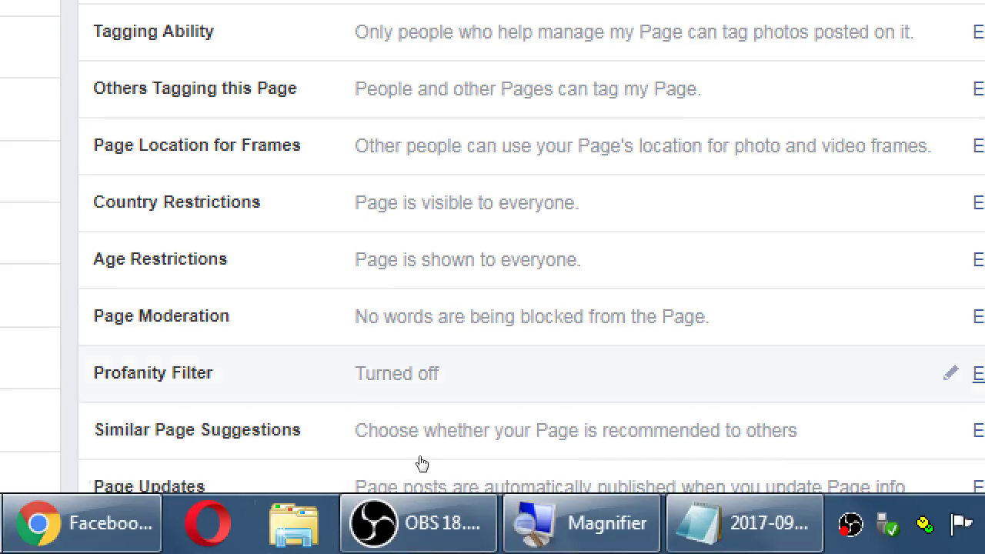
Look through the remaining General page settings, from Profanity Filter down to Recommended Actions
scroll(422, 463, "down", 3)
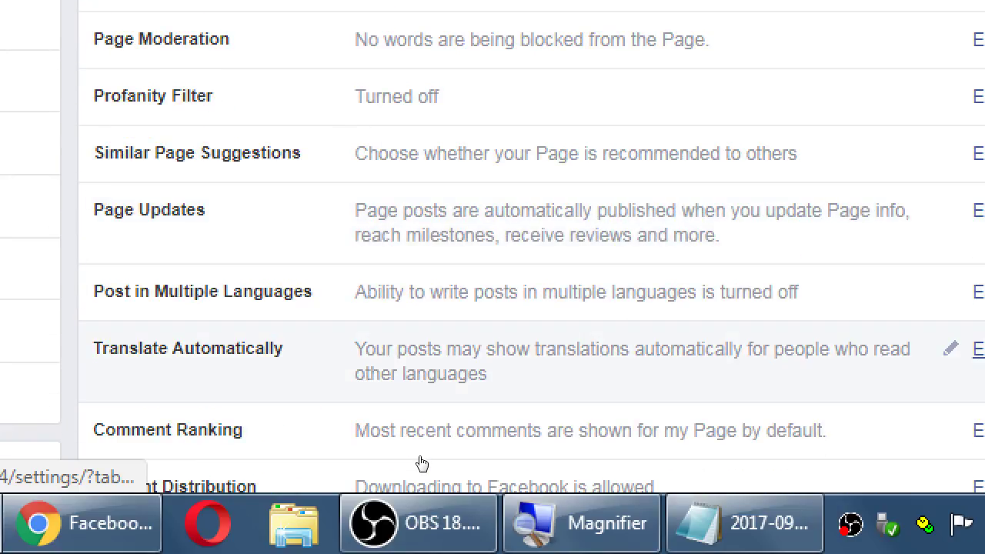
scroll(422, 463, "down", 2)
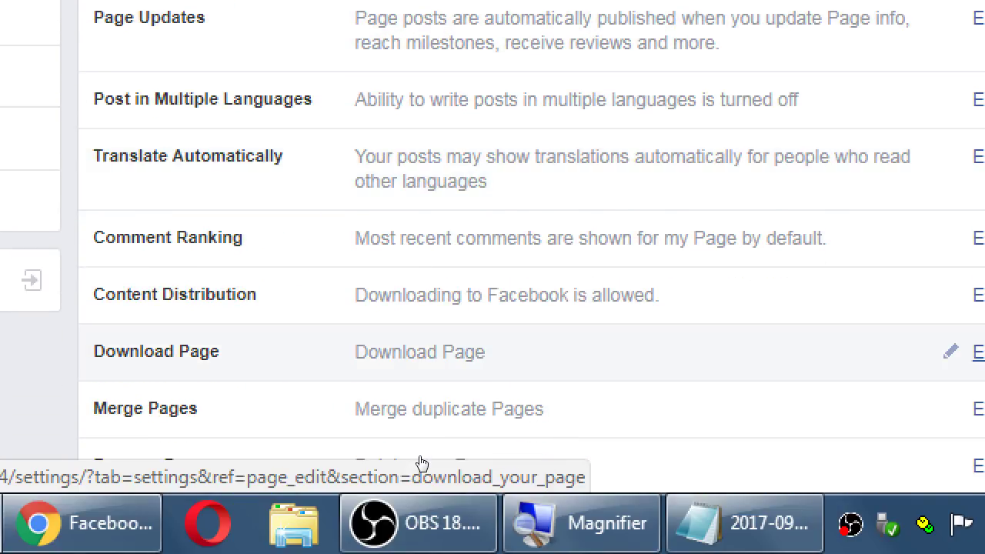
scroll(422, 463, "down", 2)
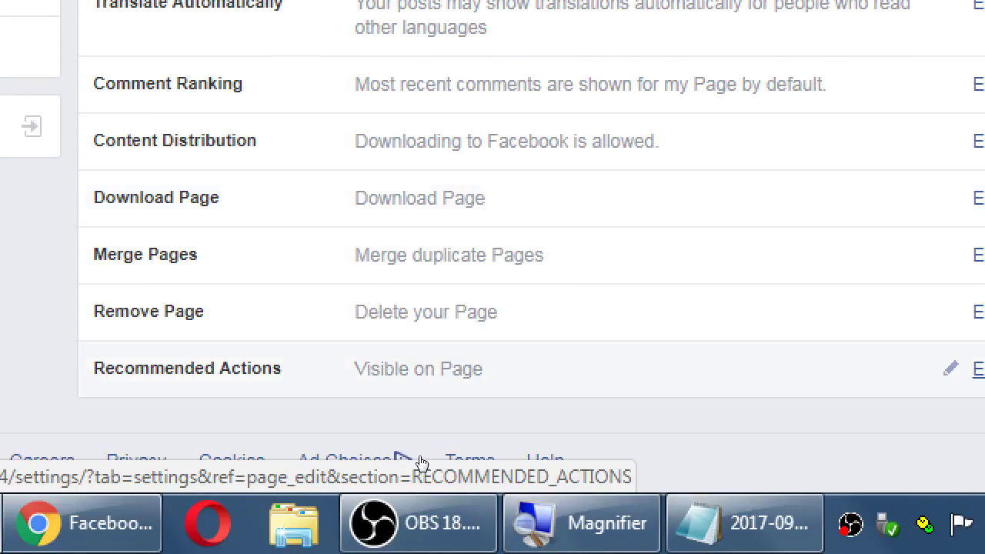
key("shift+Tab")
key("shift+Tab")
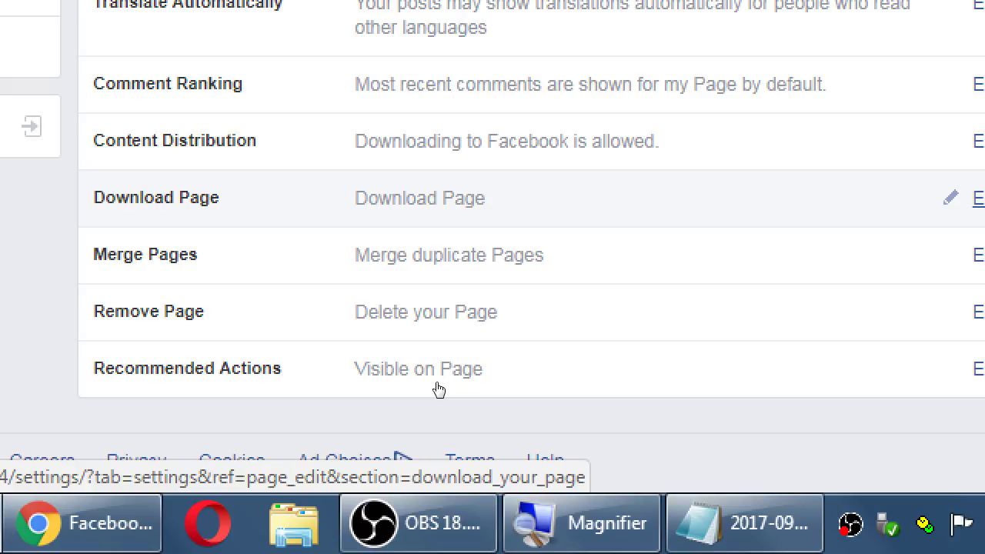
key("super+minus")
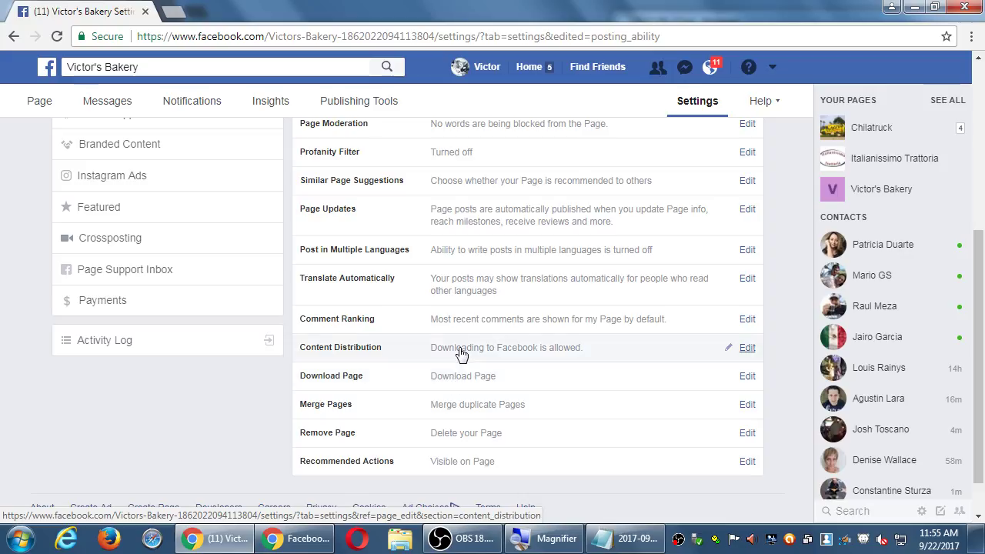
scroll(760, 323, "up", 2)
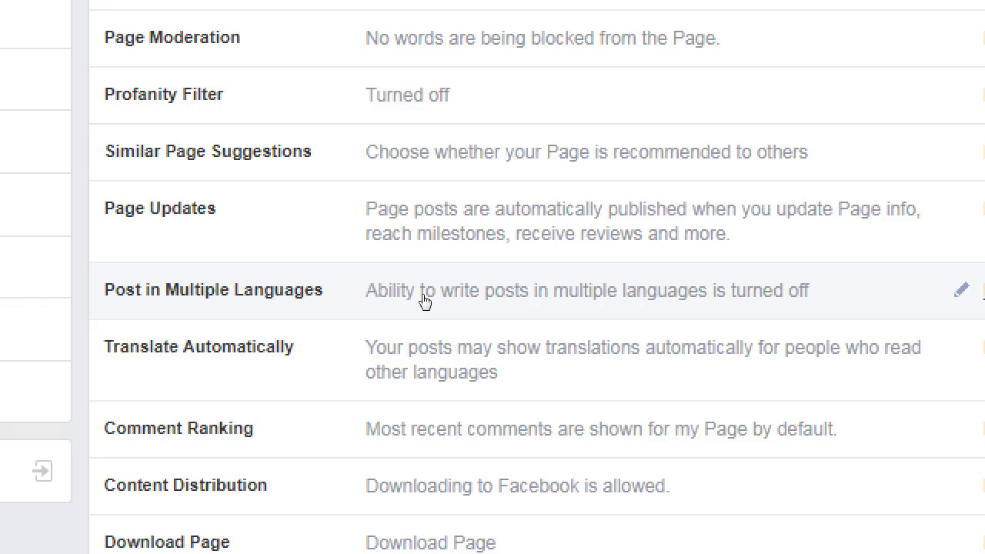
Try allowing page managers to write posts in multiple languages, and discard the change
left_click(424, 300)
left_click(441, 295)
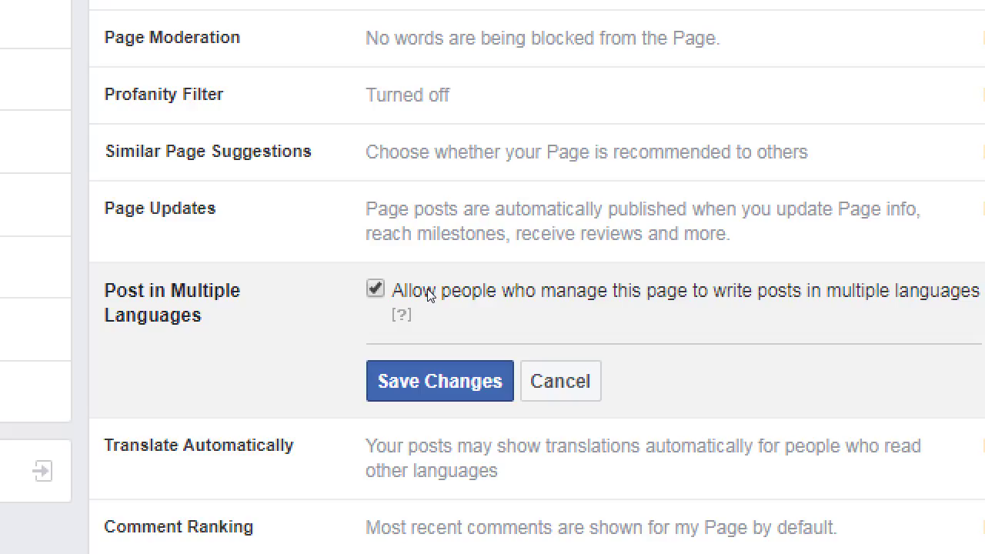
left_click(556, 381)
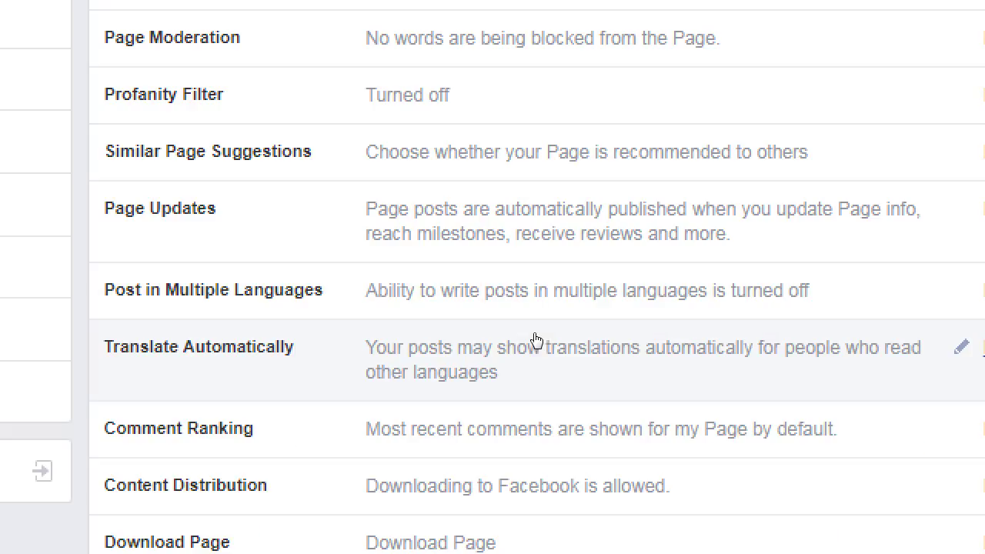
Open the Post in Multiple Languages setting to examine its option
left_click(462, 298)
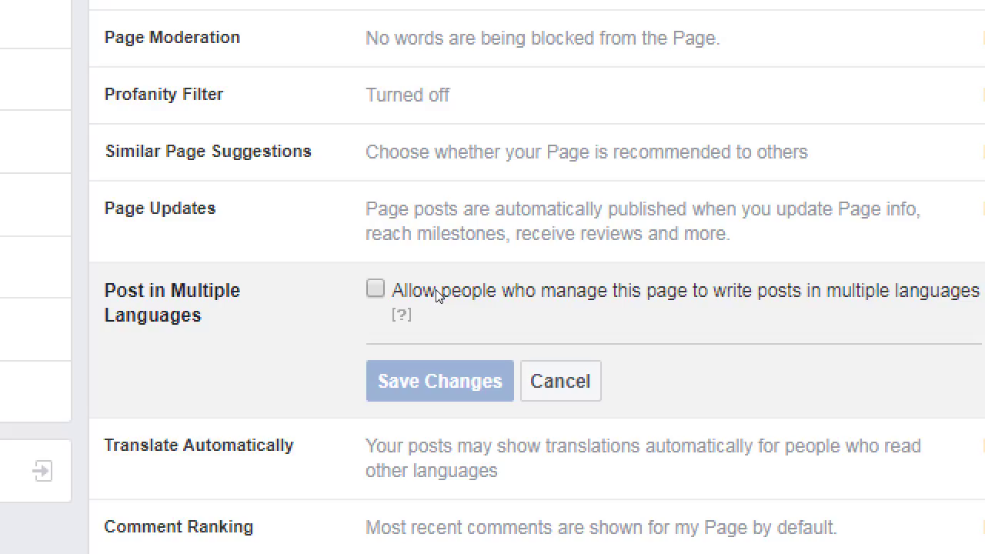
left_click(539, 367)
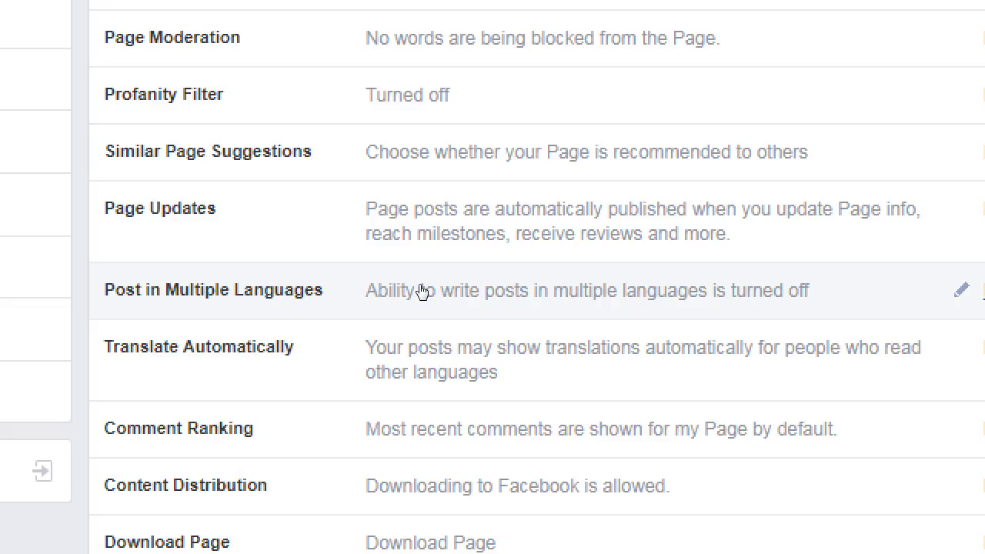
left_click(422, 291)
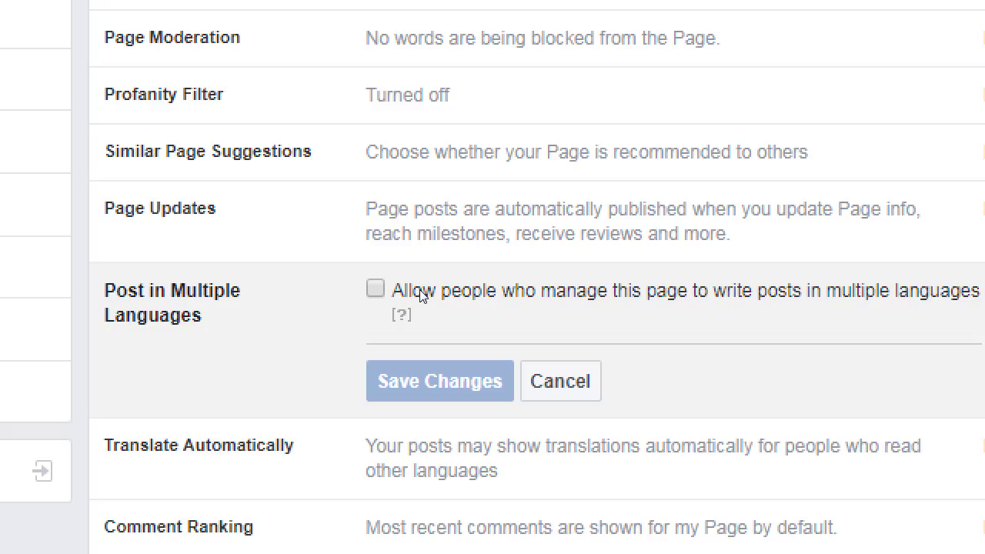
Allow the people who manage the page to write posts in multiple languages
left_click(439, 291)
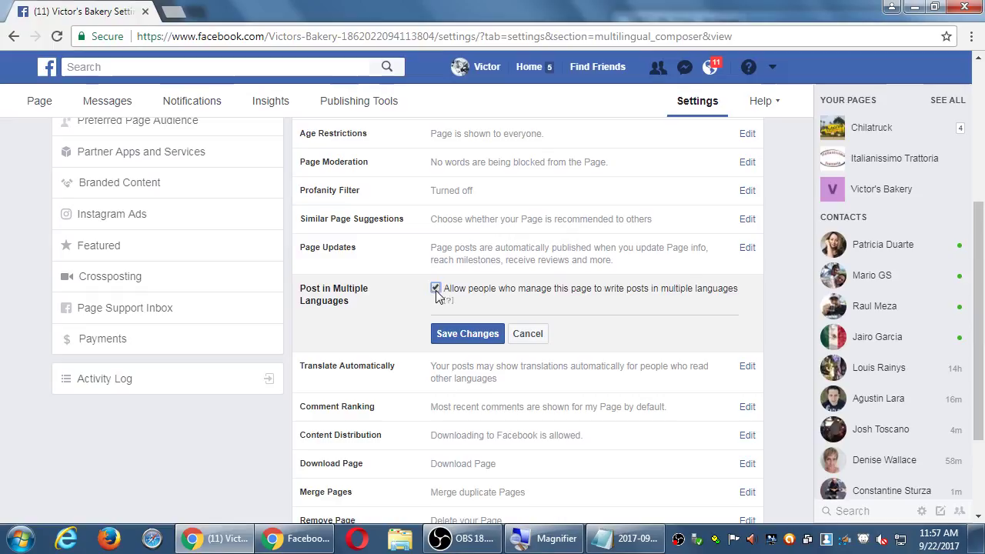
key("Return")
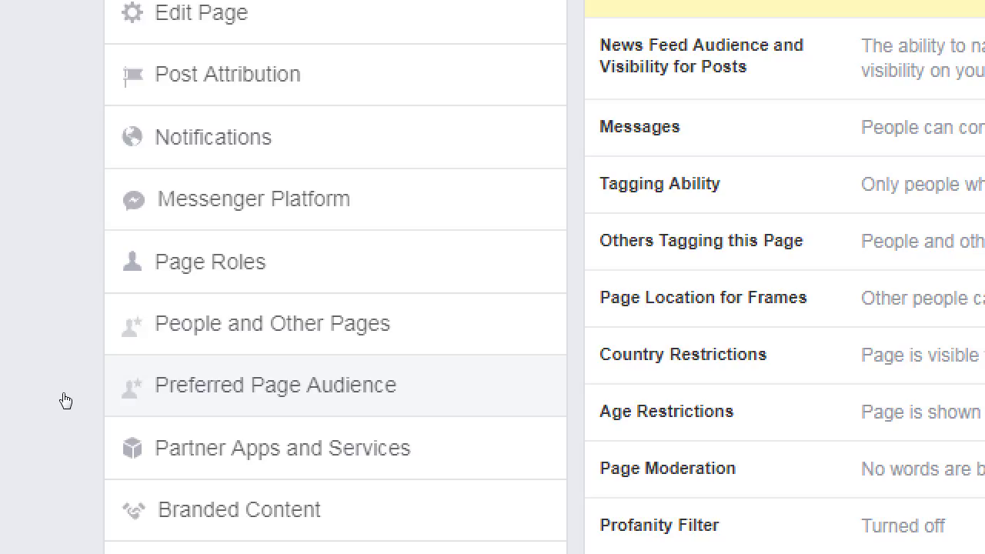
Open the Preferred Page Audience for editing and set its minimum age to 13
left_click(66, 401)
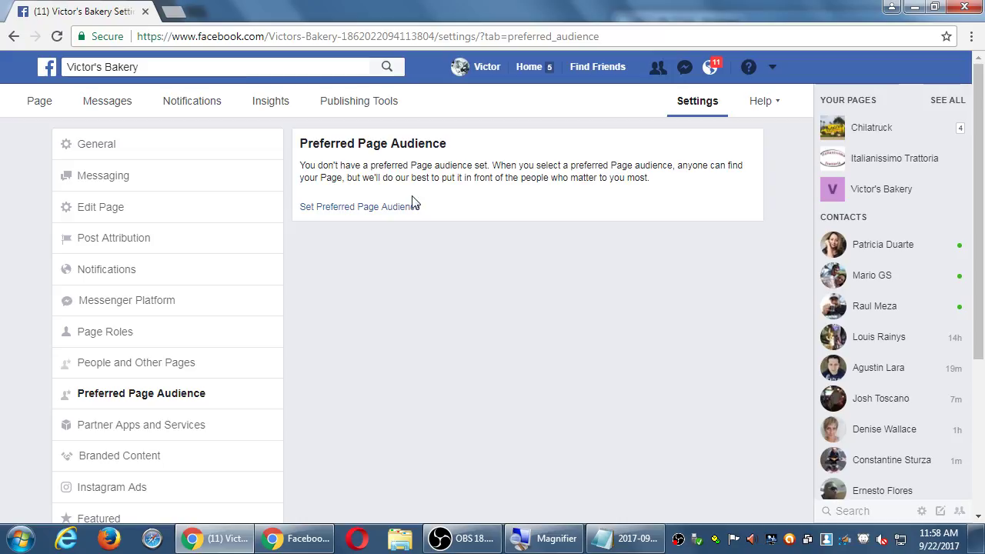
left_click(370, 207)
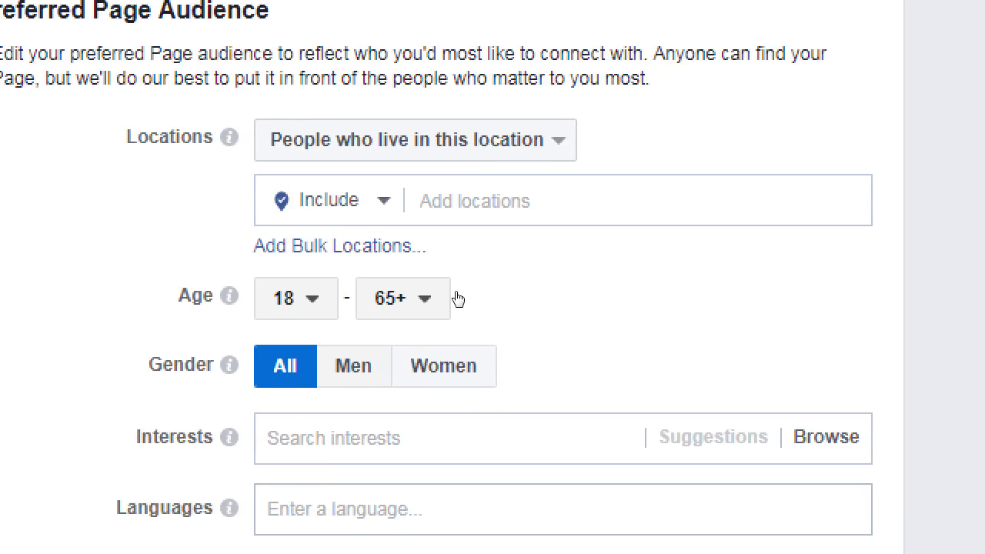
key("space")
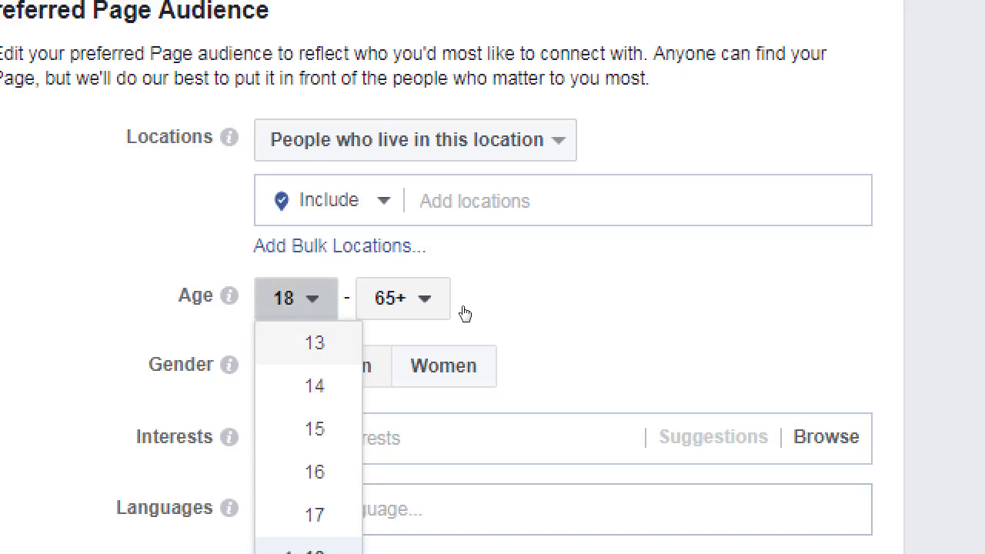
key("Return")
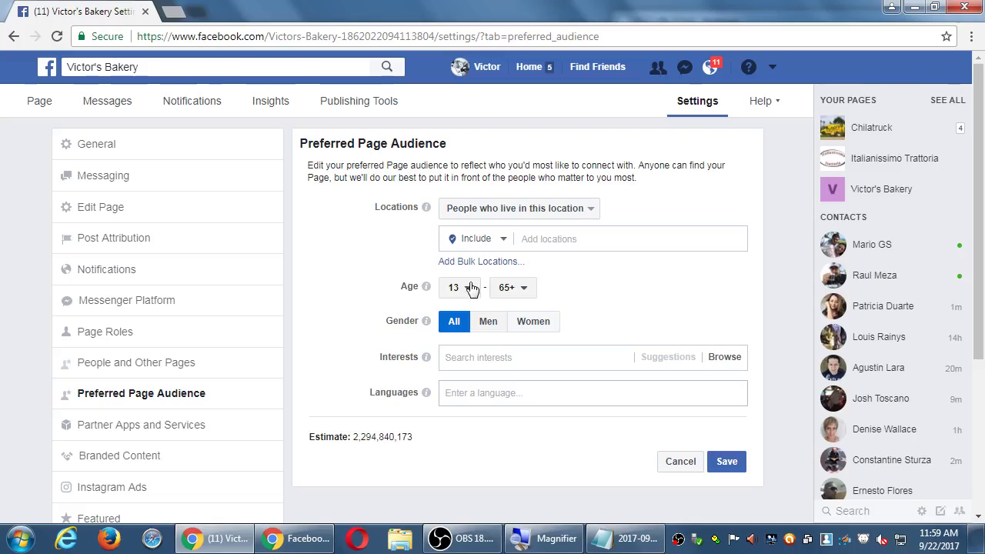
Look over the available minimum and maximum ages for the preferred audience
left_click(315, 300)
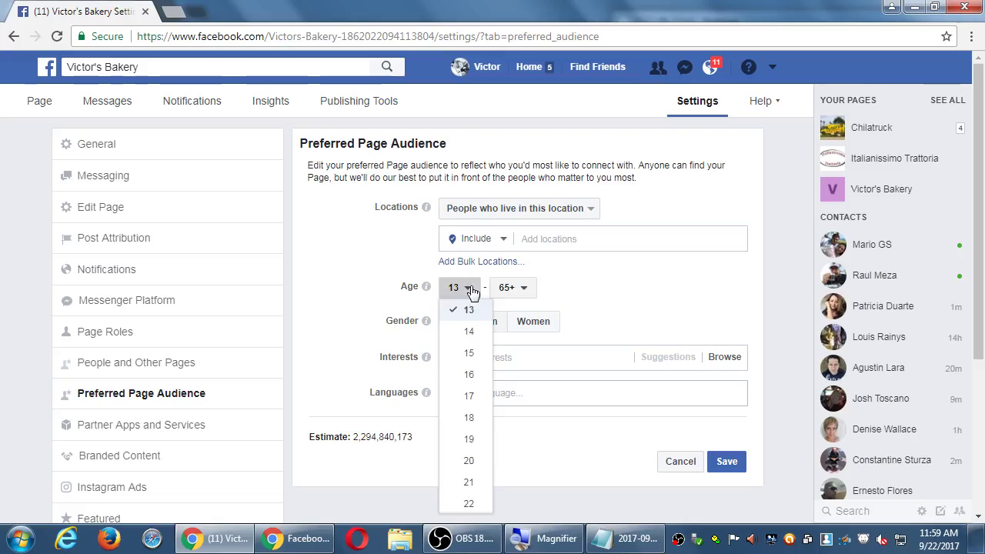
left_click(517, 287)
scroll(577, 405, "down", 3)
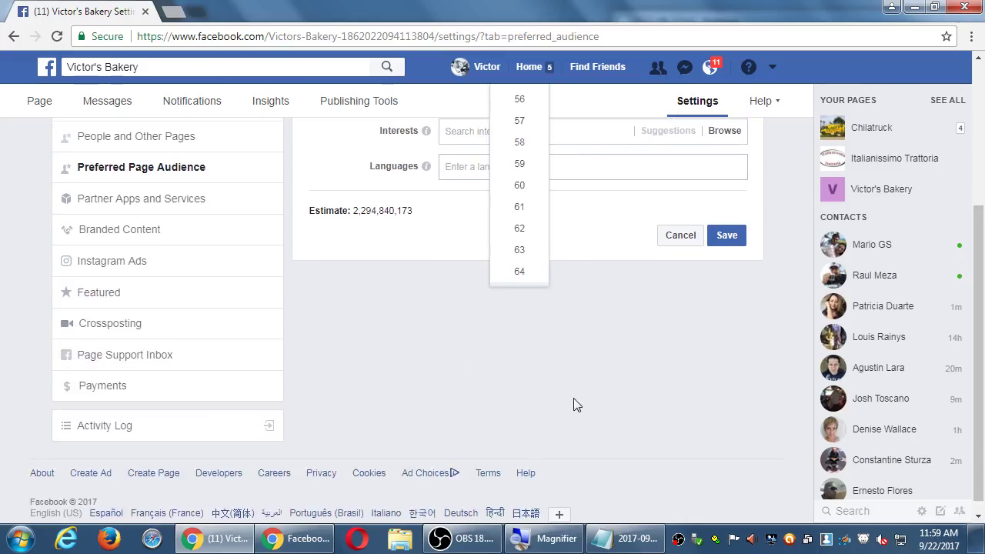
scroll(561, 418, "up", 3)
left_click(466, 292)
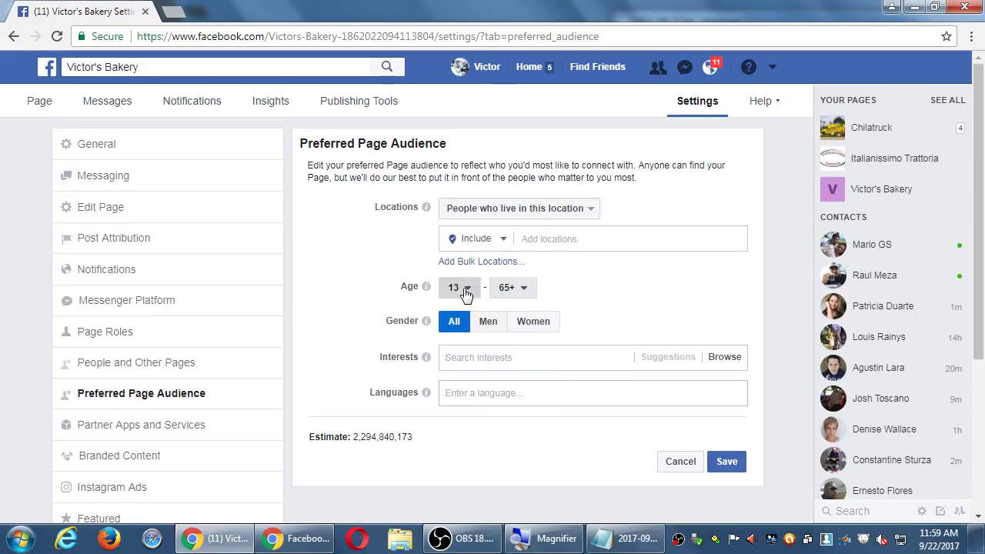
Try a minimum age of 50 for the preferred page audience
left_click(466, 290)
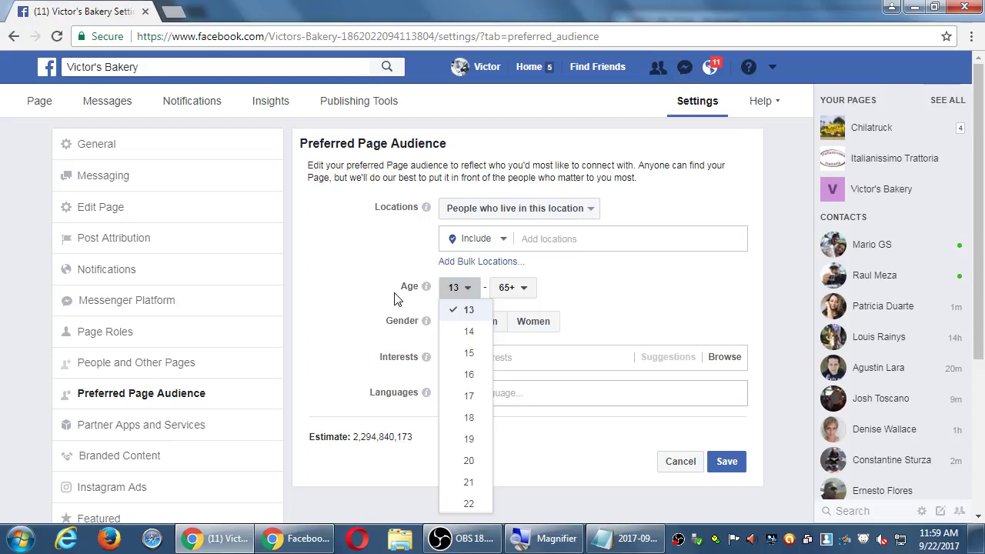
scroll(396, 297, "down", 3)
scroll(408, 292, "up", 1)
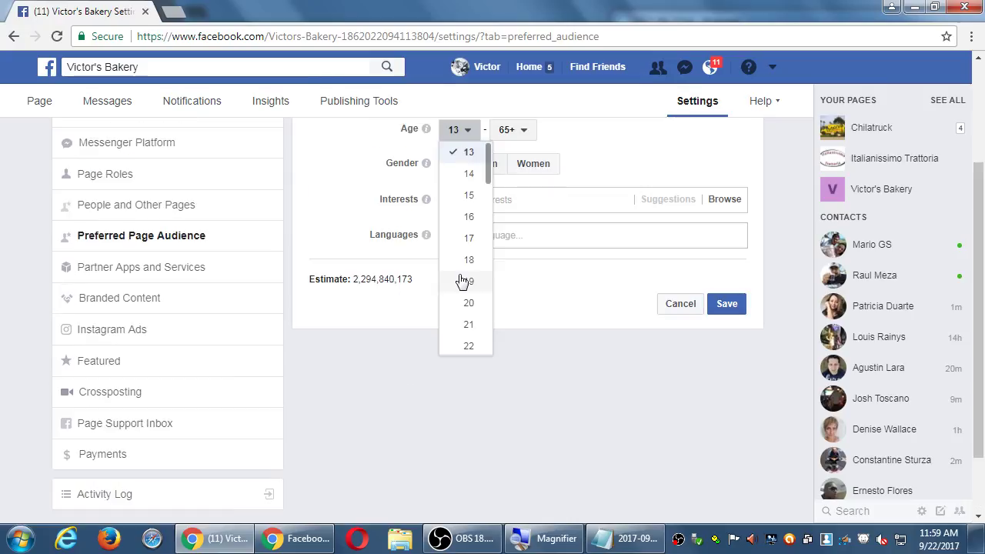
scroll(462, 280, "down", 3)
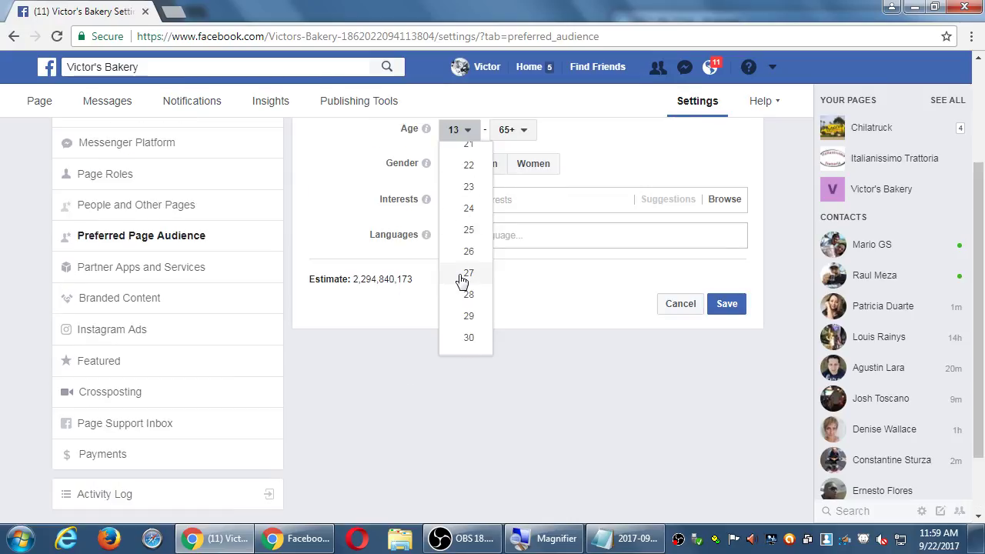
scroll(462, 281, "down", 5)
scroll(462, 280, "down", 5)
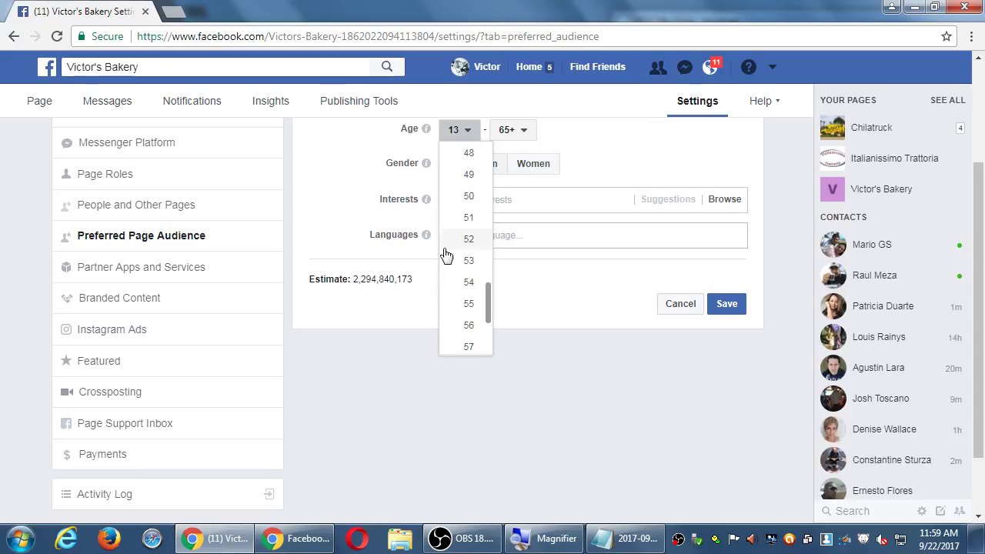
left_click(451, 197)
scroll(359, 226, "up", 2)
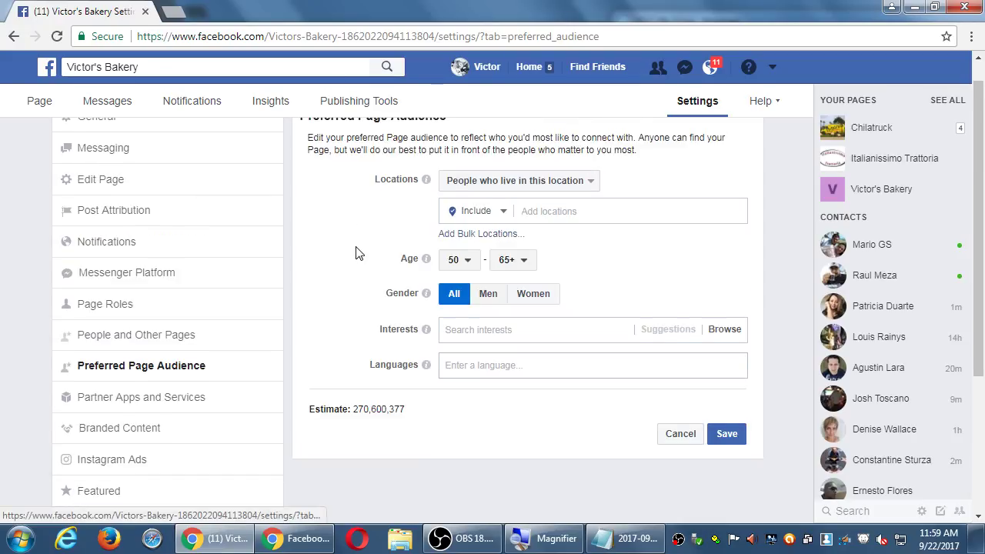
scroll(354, 251, "up", 1)
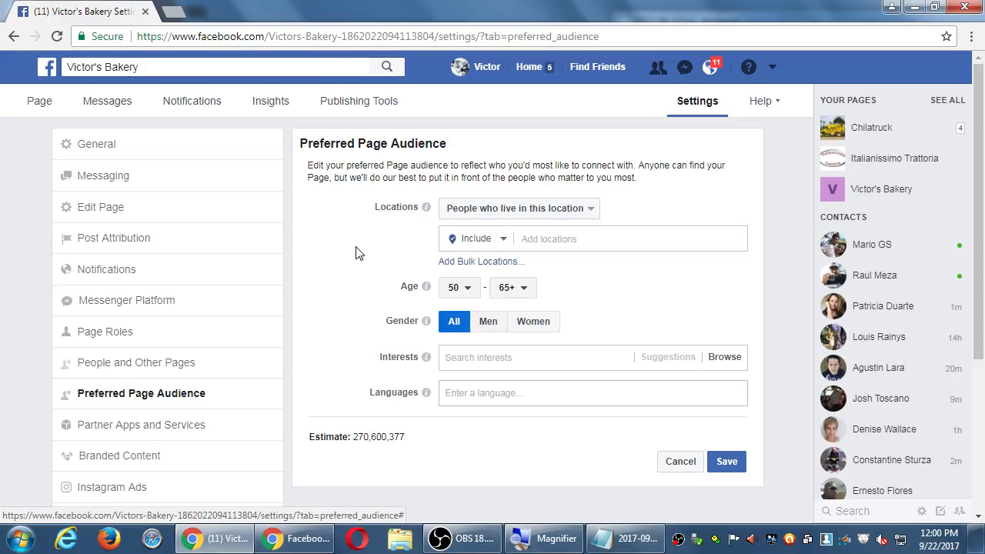
Return the preferred audience's minimum age to 13
left_click(456, 288)
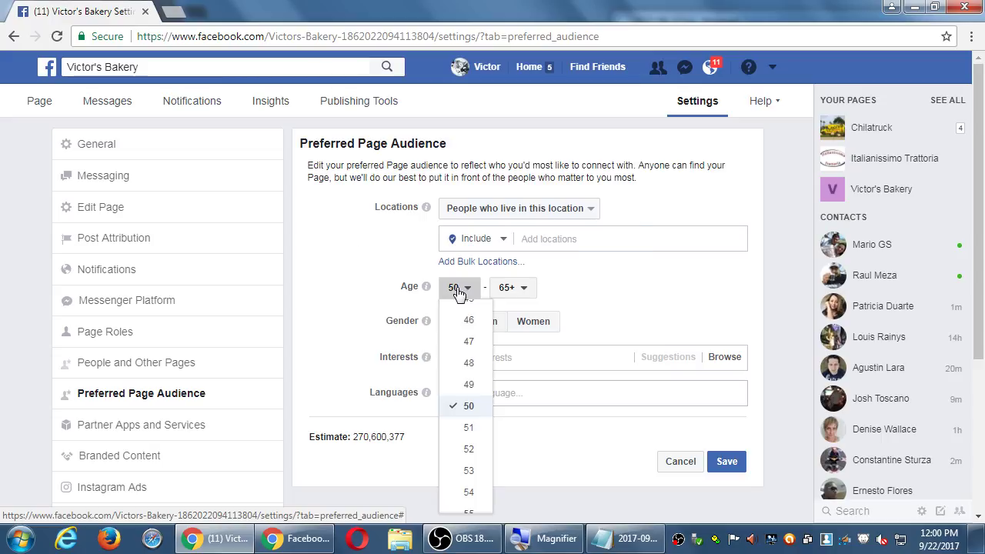
left_click(486, 348)
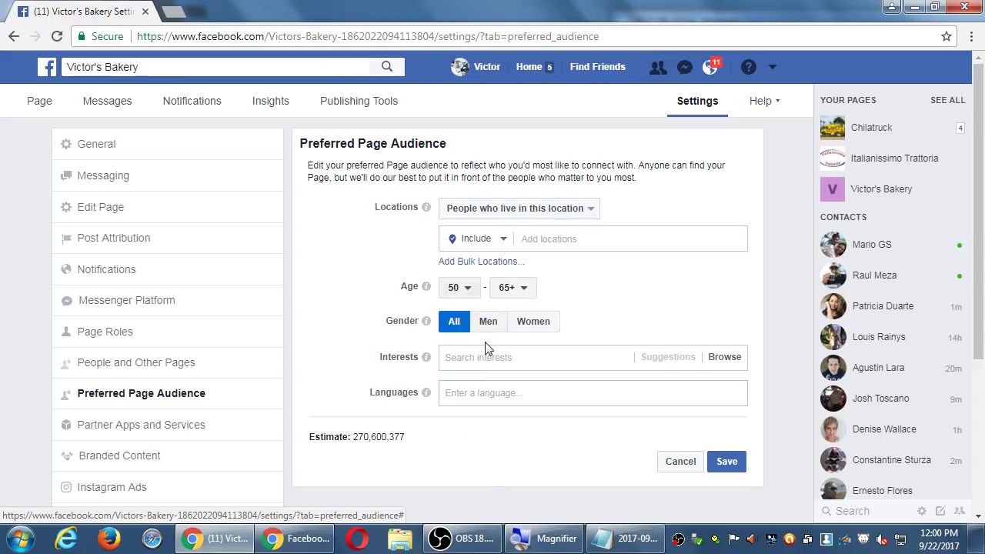
left_click(457, 291)
scroll(467, 326, "up", 10)
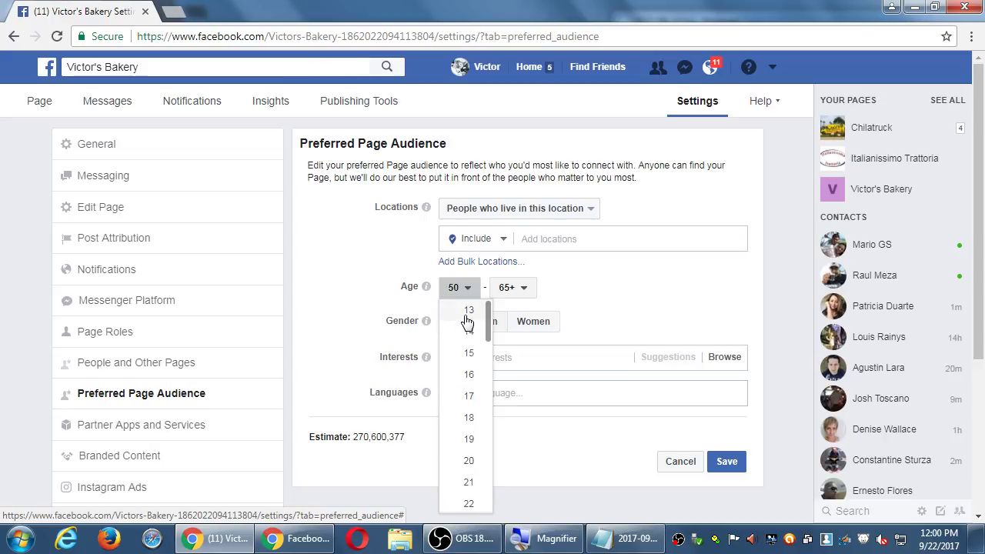
left_click(467, 323)
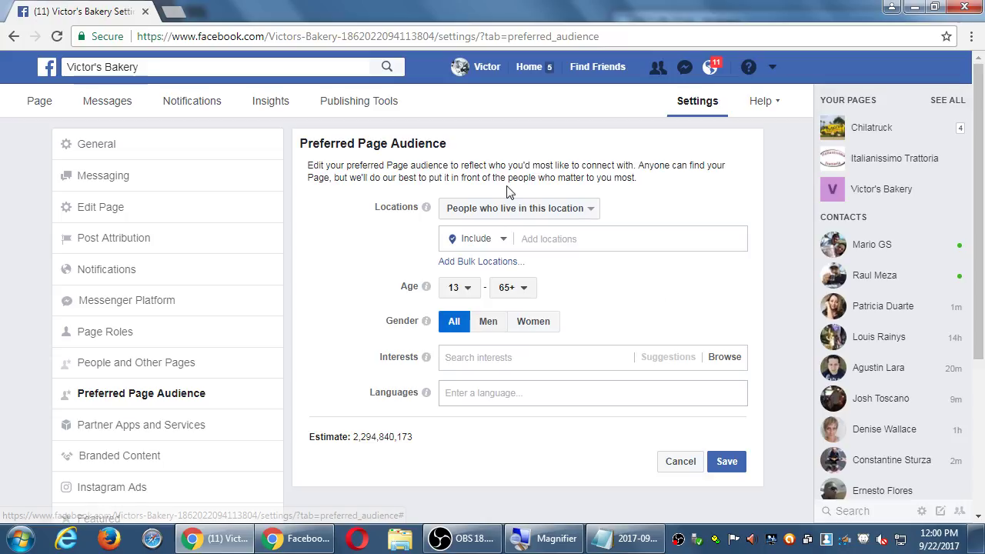
Set the minimum age of the preferred page audience to 50
left_click(460, 296)
scroll(477, 362, "down", 15)
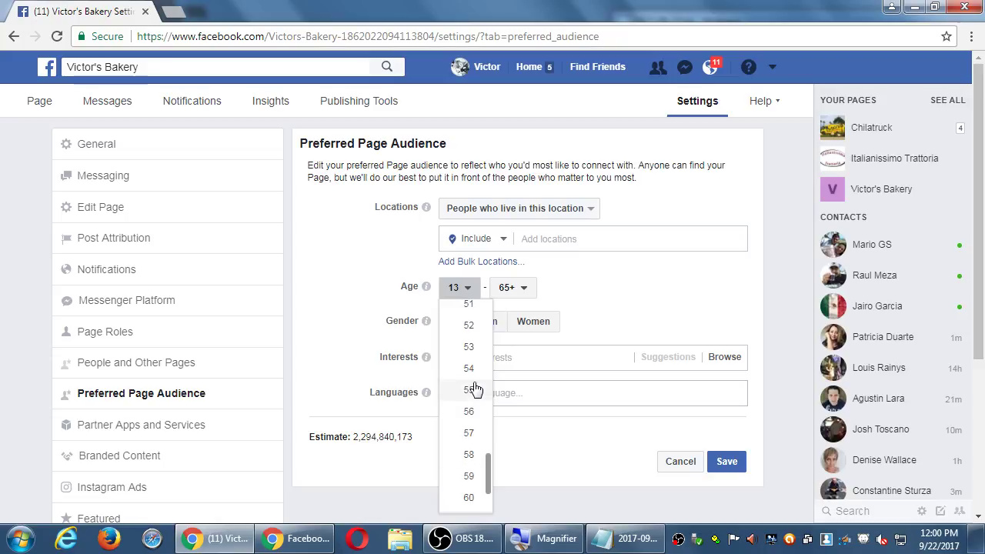
scroll(475, 385, "up", 2)
left_click(471, 323)
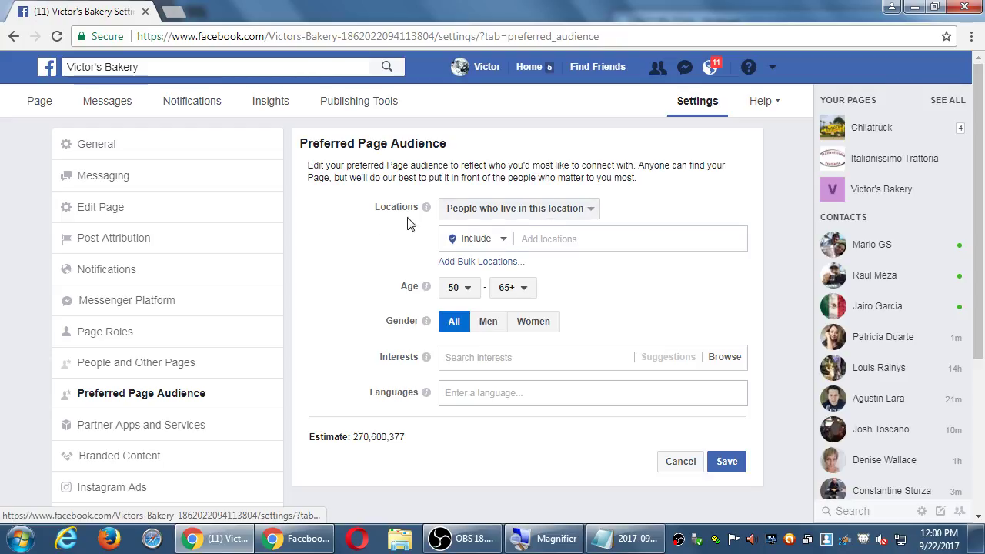
Examine the audience location types, from Everyone in this location to People traveling in this location
left_click(590, 214)
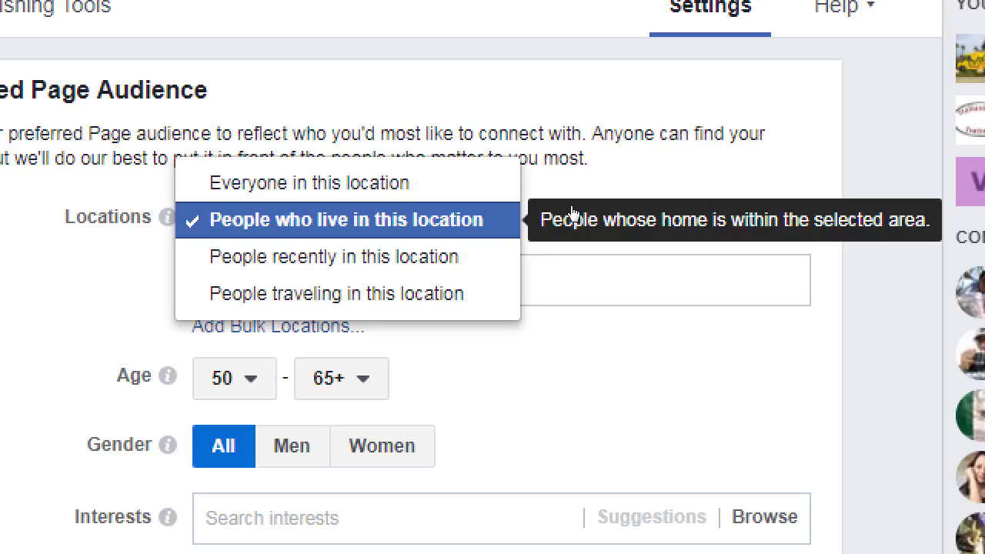
left_click(435, 219)
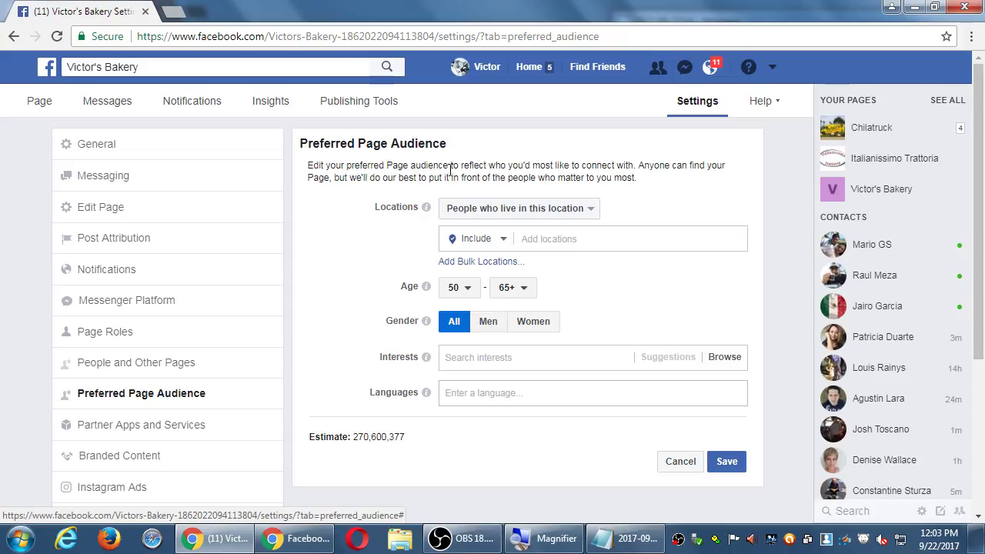
left_click(513, 209)
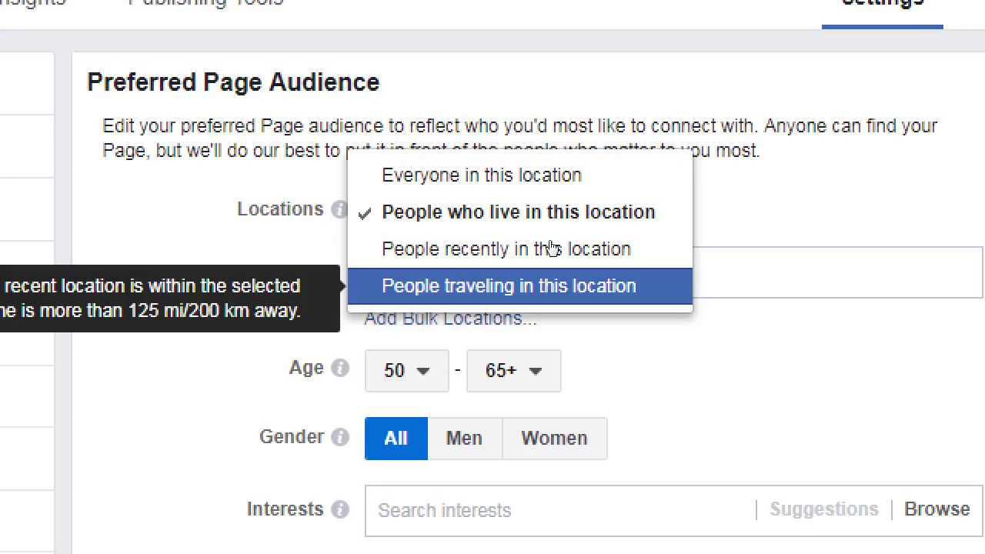
left_click(570, 221)
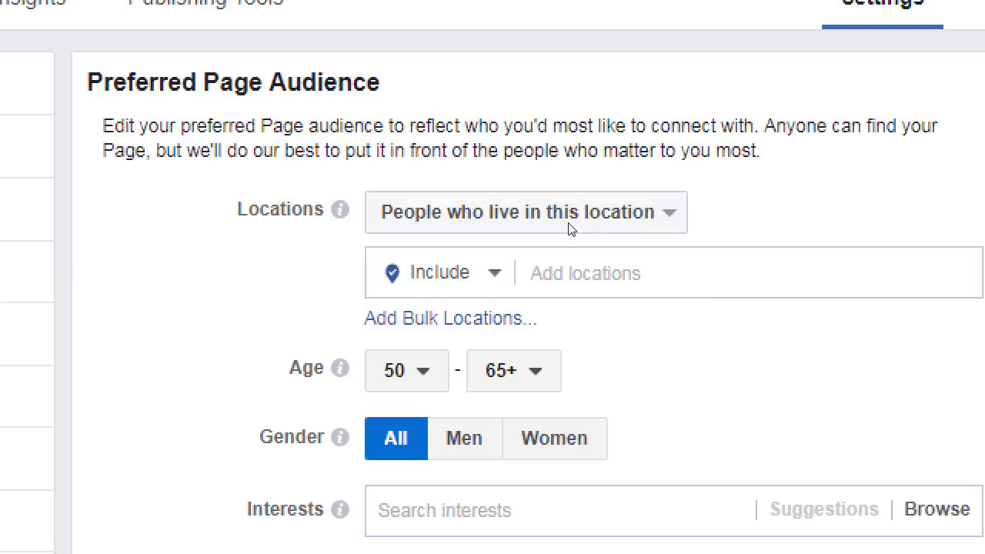
left_click(568, 221)
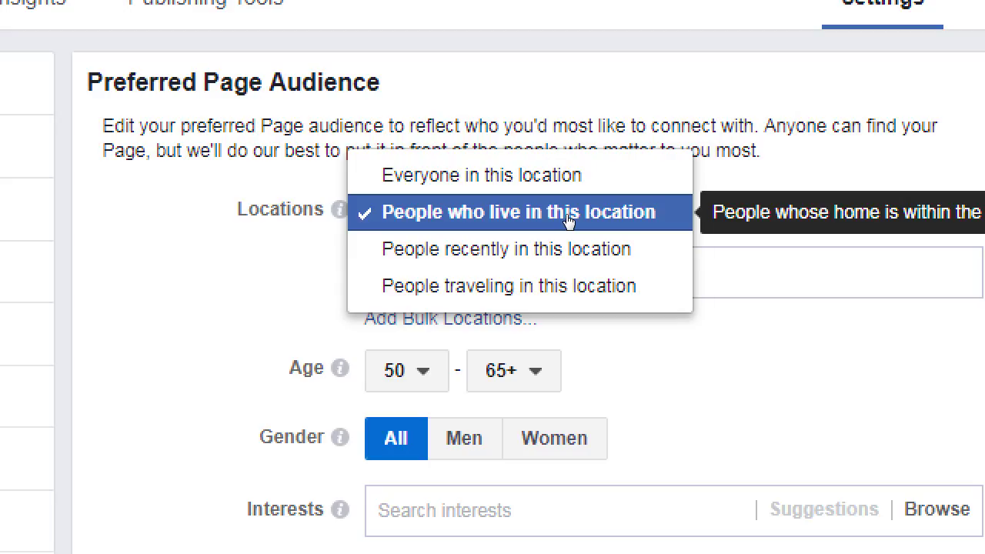
Try including Seattle, Washington with a 50-mile radius as an audience location, and remove it again
left_click(649, 235)
type("seat")
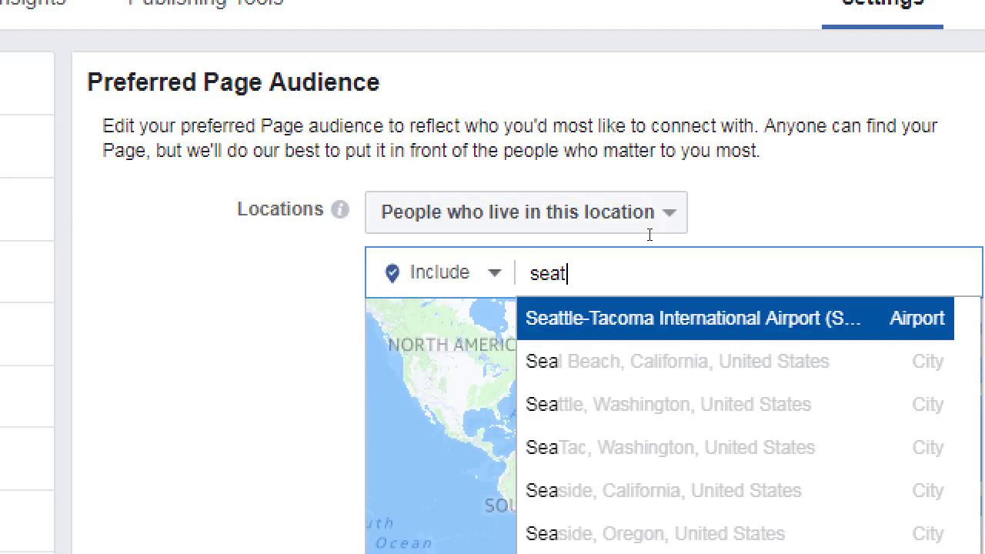
type("t")
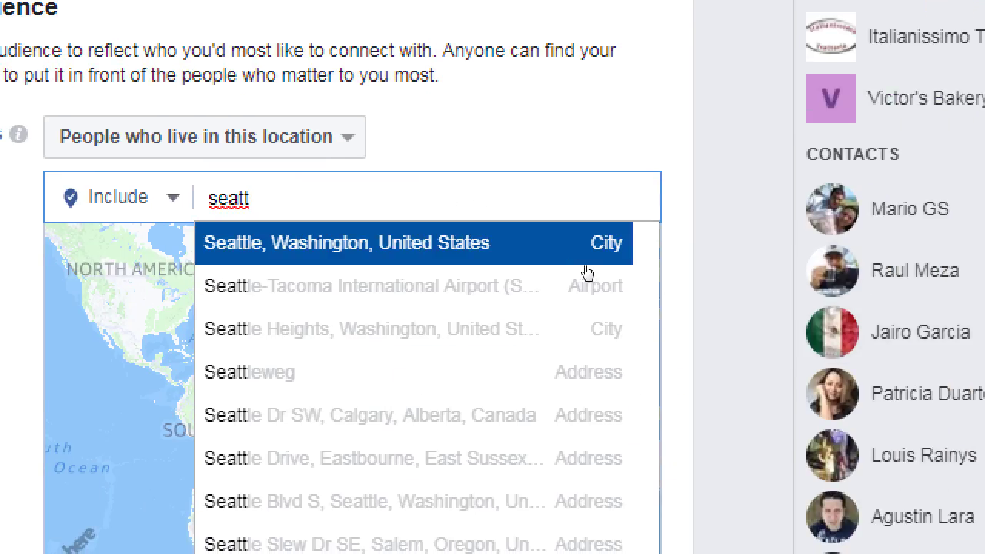
left_click(585, 266)
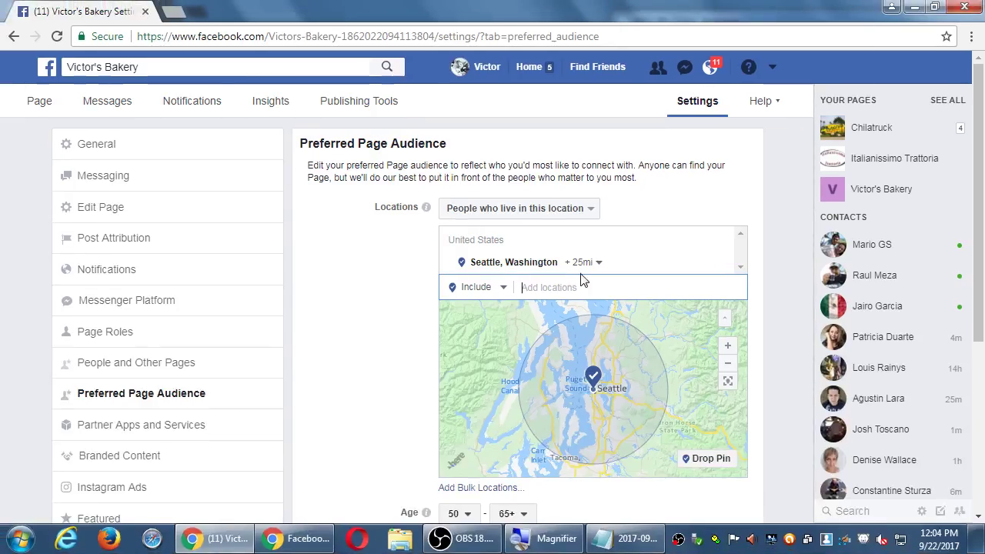
left_click(583, 262)
left_click_drag(610, 329, 655, 329)
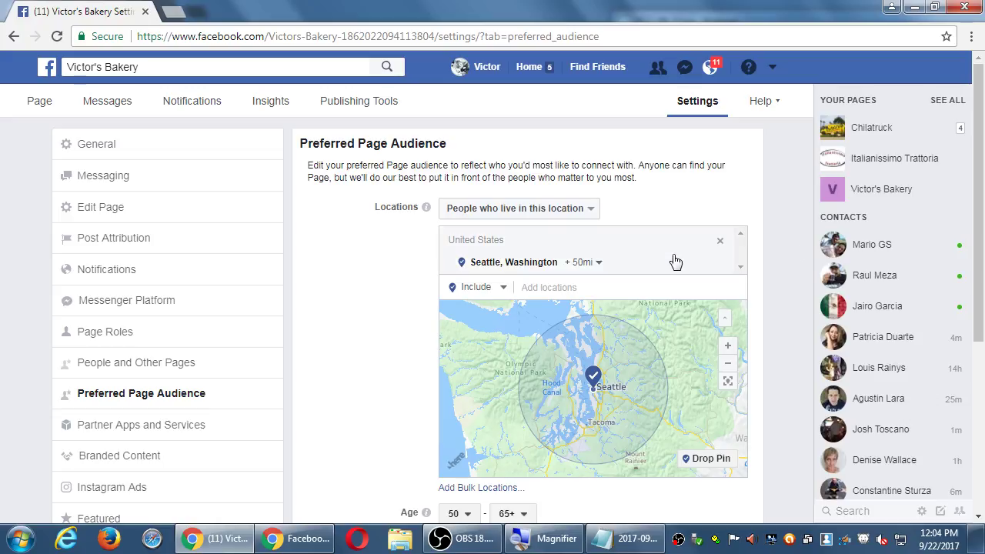
left_click(720, 241)
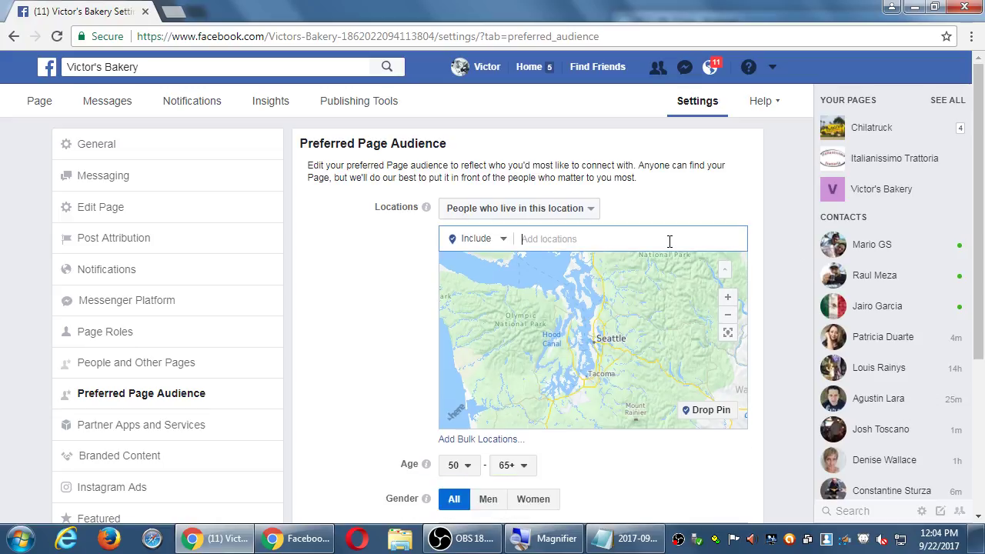
Include the countries United States and Mexico as locations of the preferred page audience
type("united")
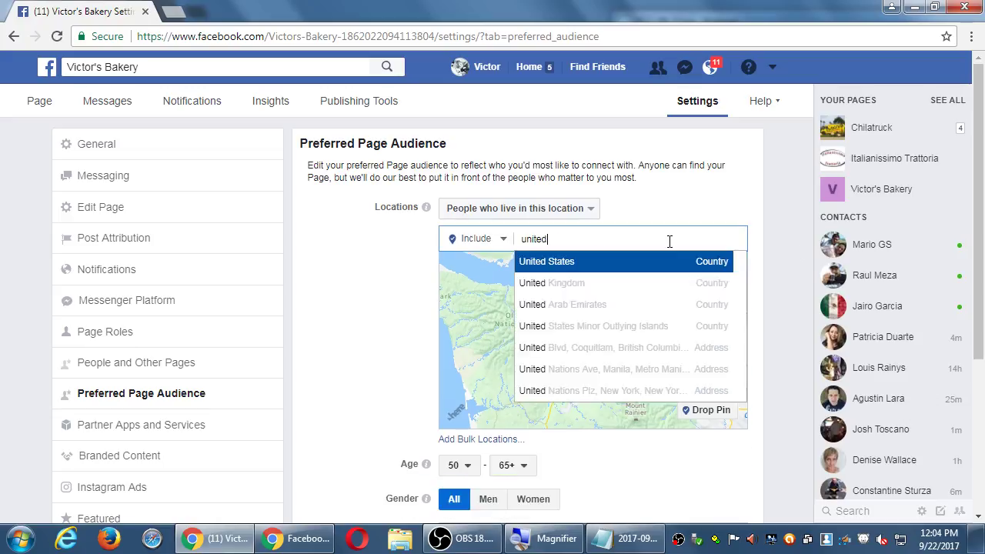
left_click(633, 264)
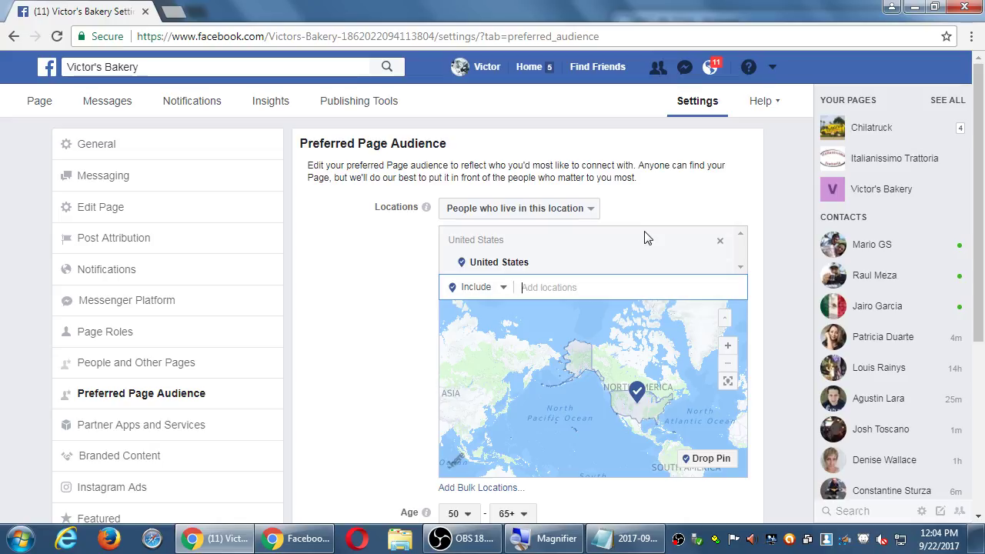
type("mexico")
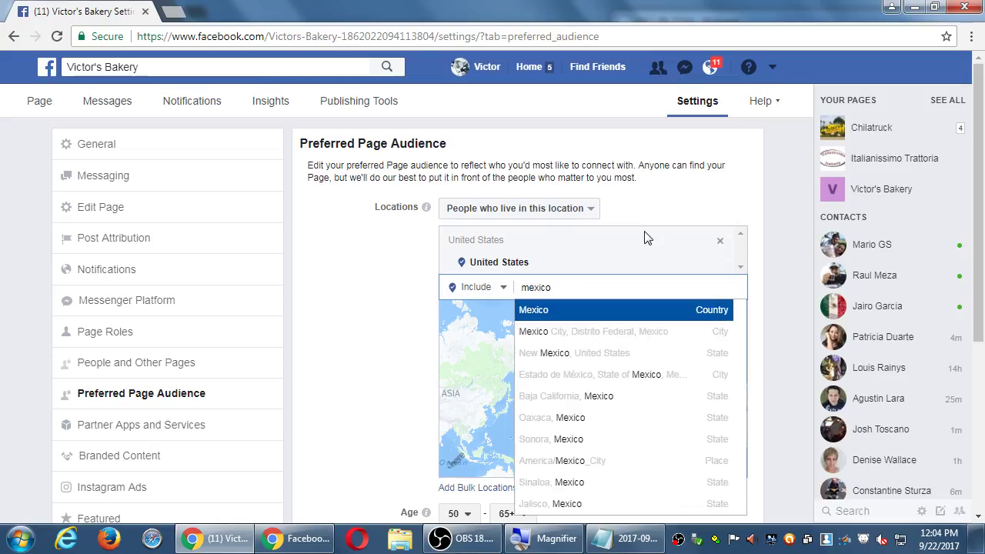
left_click(567, 309)
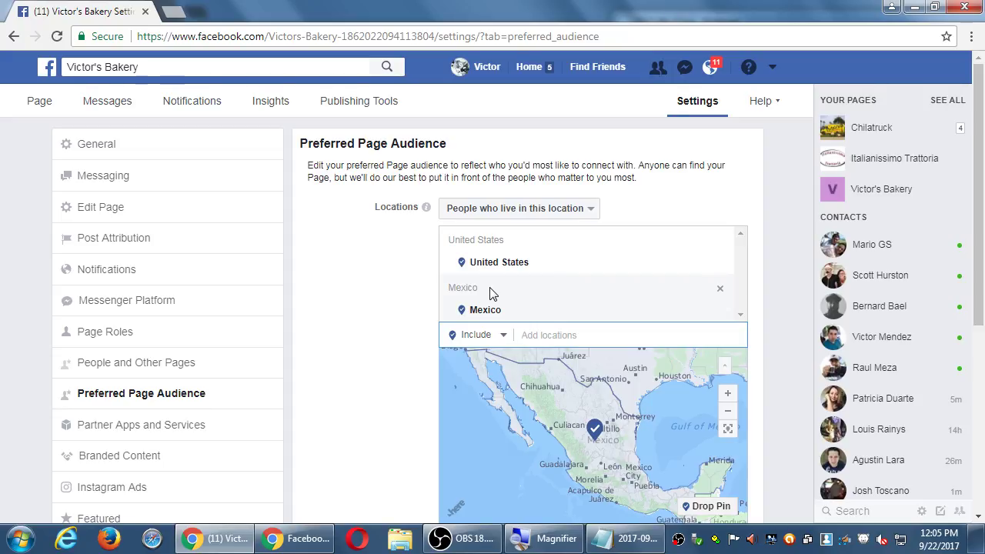
Remove the countries Mexico and United States from the locations of the preferred page audience
left_click(720, 289)
left_click(720, 262)
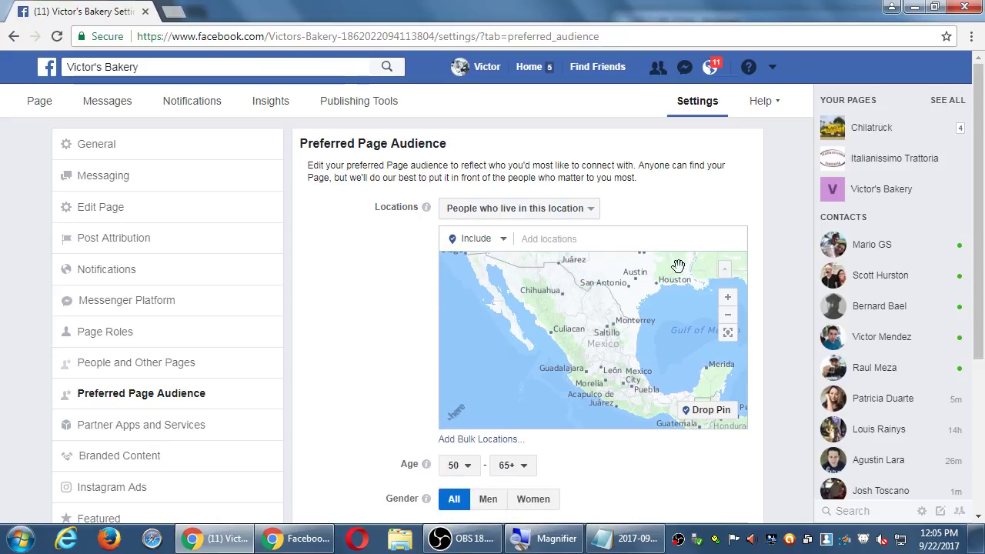
Include San Diego, California with a 10-mile radius as an audience location, and check the audience estimate
left_click(582, 245)
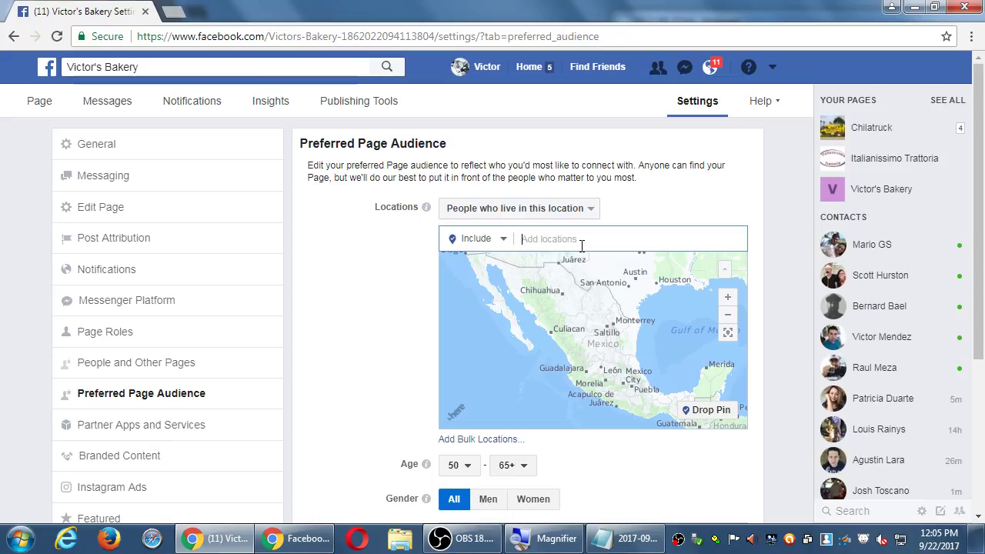
type("san di")
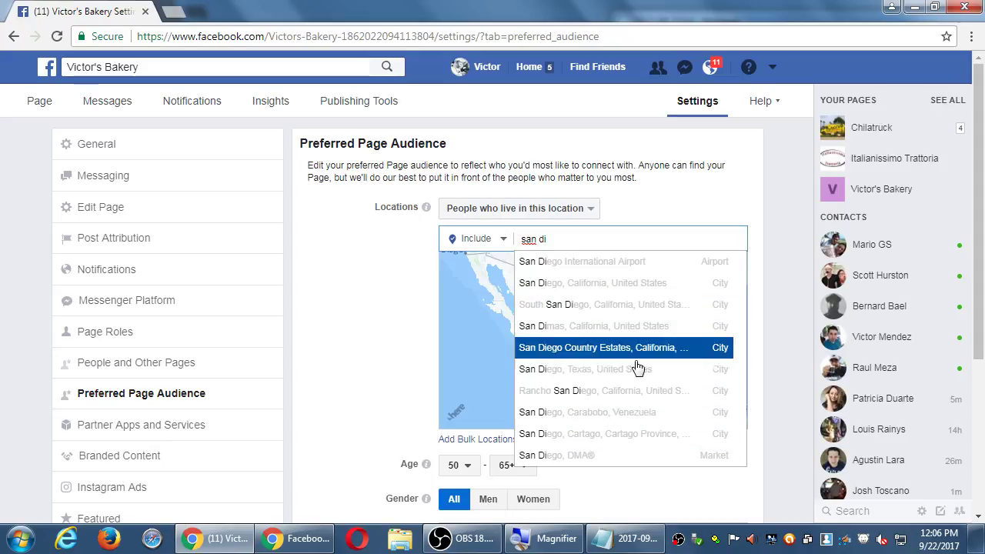
left_click(638, 297)
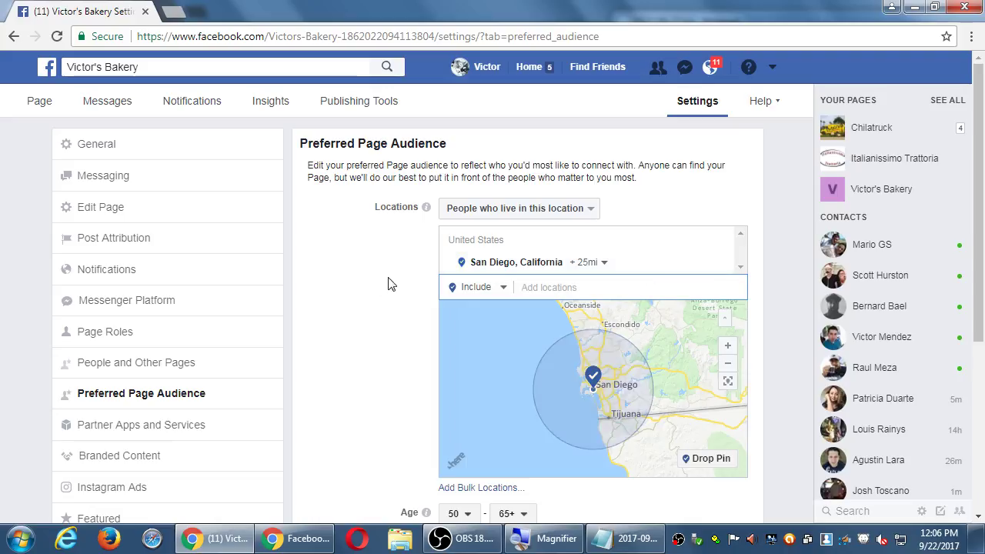
left_click(601, 266)
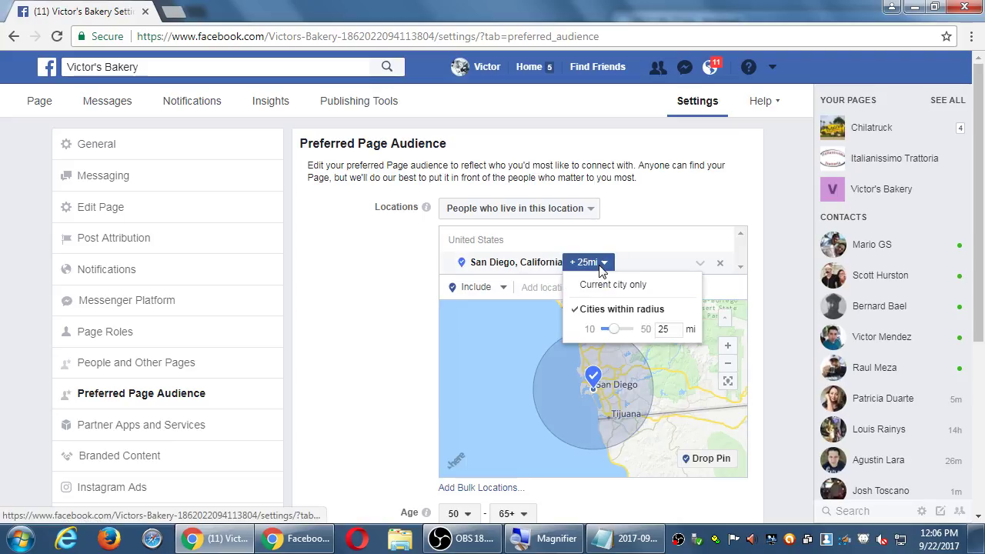
left_click_drag(613, 329, 606, 328)
left_click(579, 334)
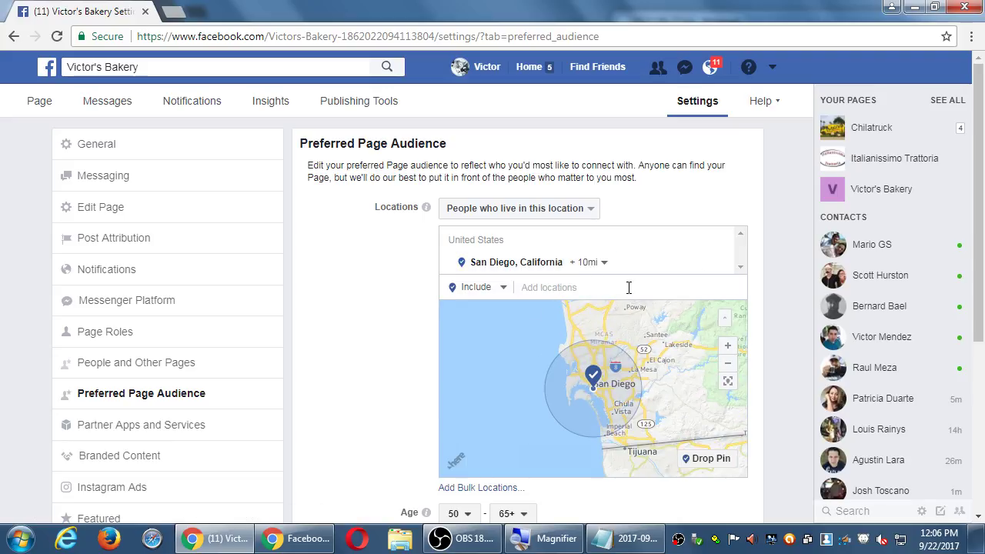
scroll(383, 312, "down", 3)
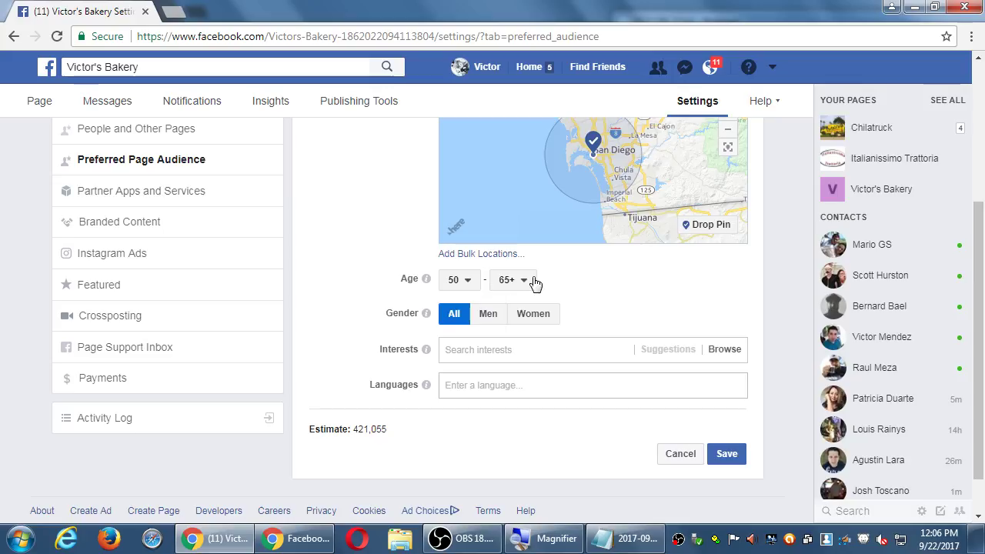
double_click(359, 429)
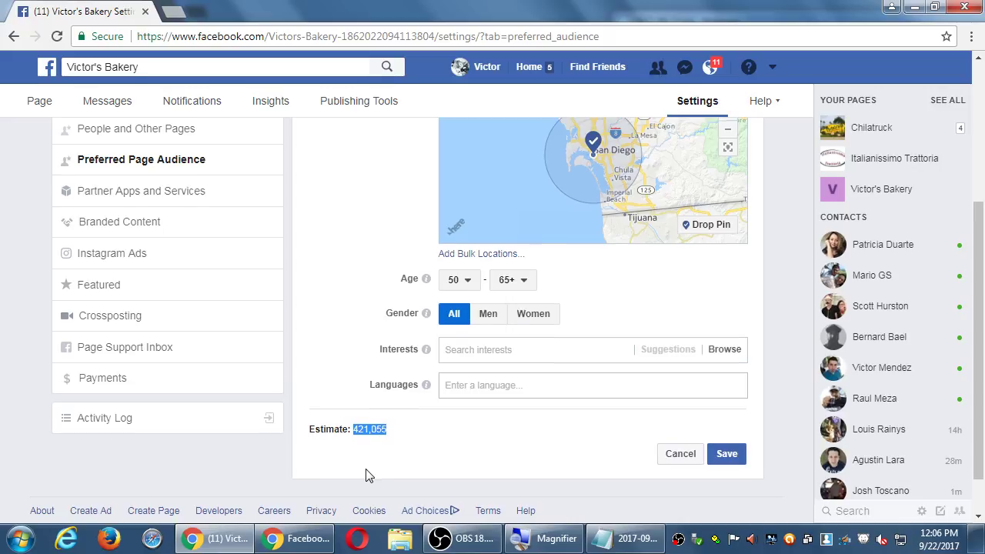
Search the location suggestions for San Diego, and discard the entry without adding a location
scroll(366, 475, "up", 3)
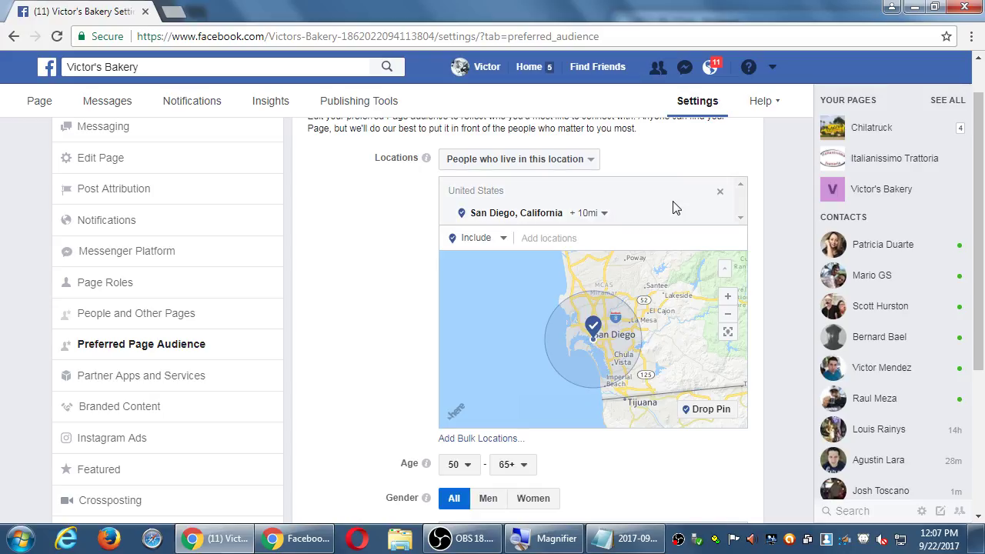
left_click(638, 238)
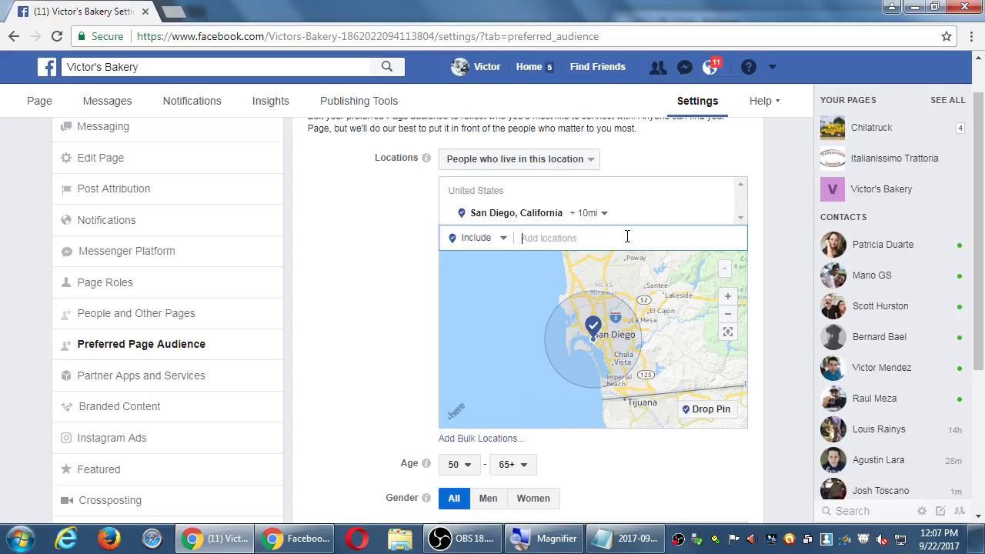
type("d")
key("BackSpace")
type("san diego")
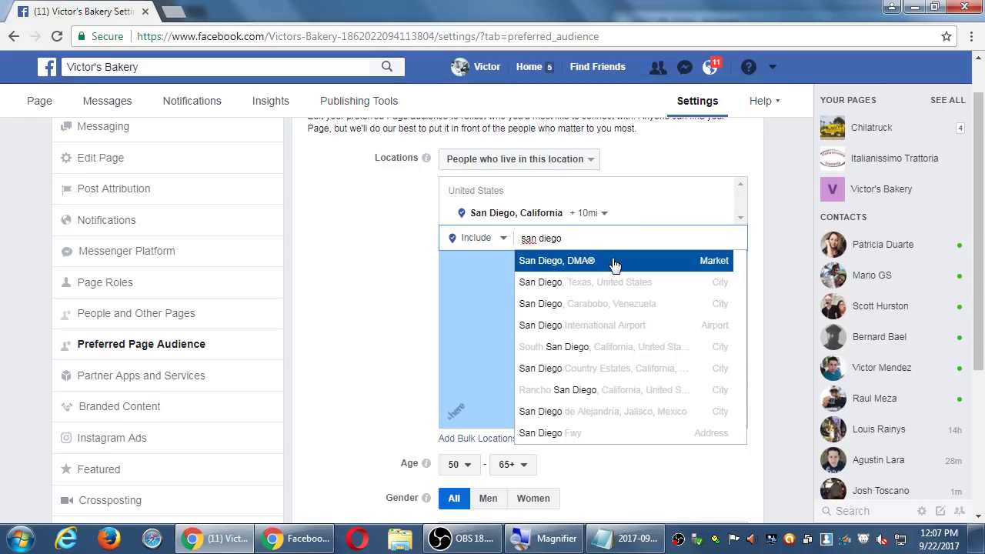
key("BackSpace")
key("BackSpace")
key("BackSpace")
key("BackSpace")
key("BackSpace")
key("BackSpace")
key("BackSpace")
key("BackSpace")
key("BackSpace")
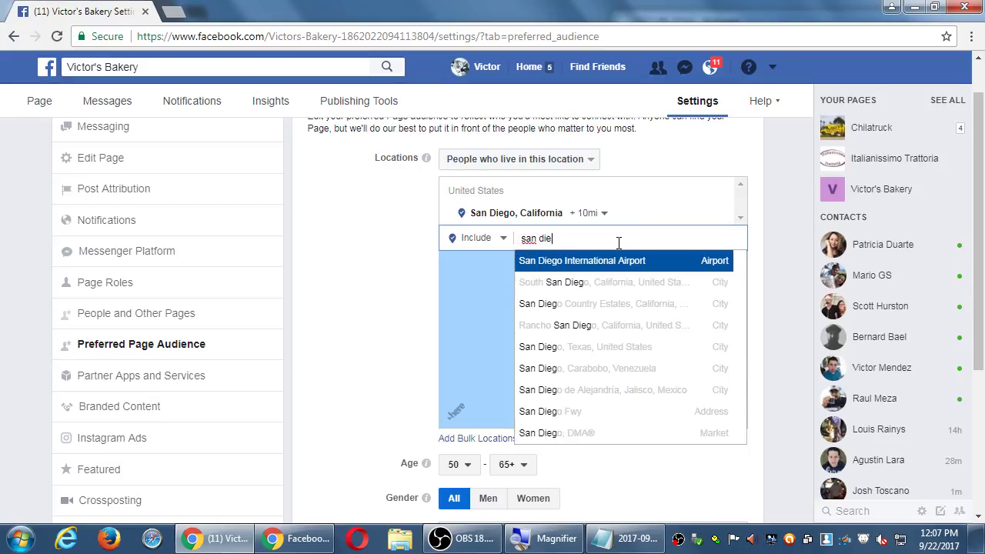
left_click(344, 280)
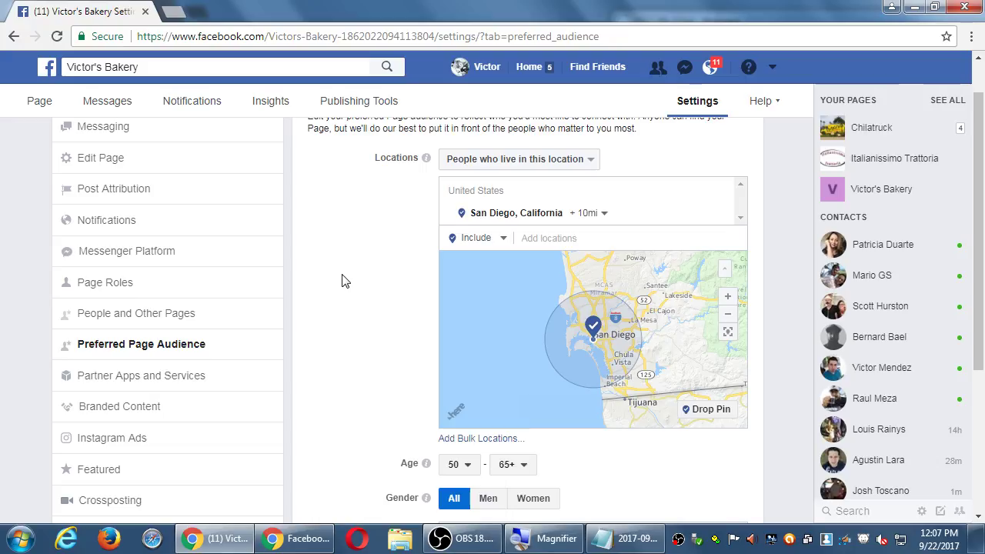
Replace San Diego, California with the country United States as the location of the preferred page audience
scroll(343, 280, "down", 3)
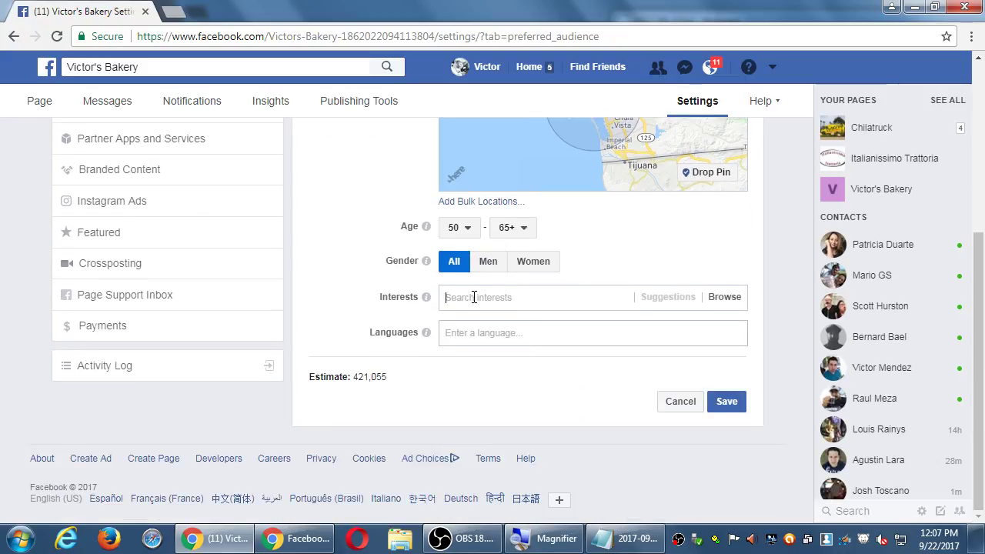
left_click(474, 297)
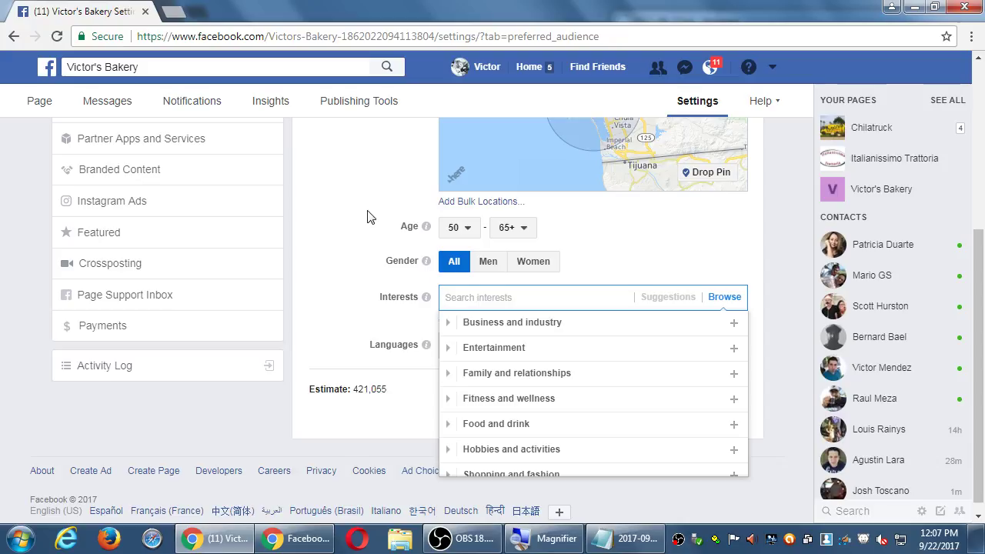
scroll(367, 217, "up", 4)
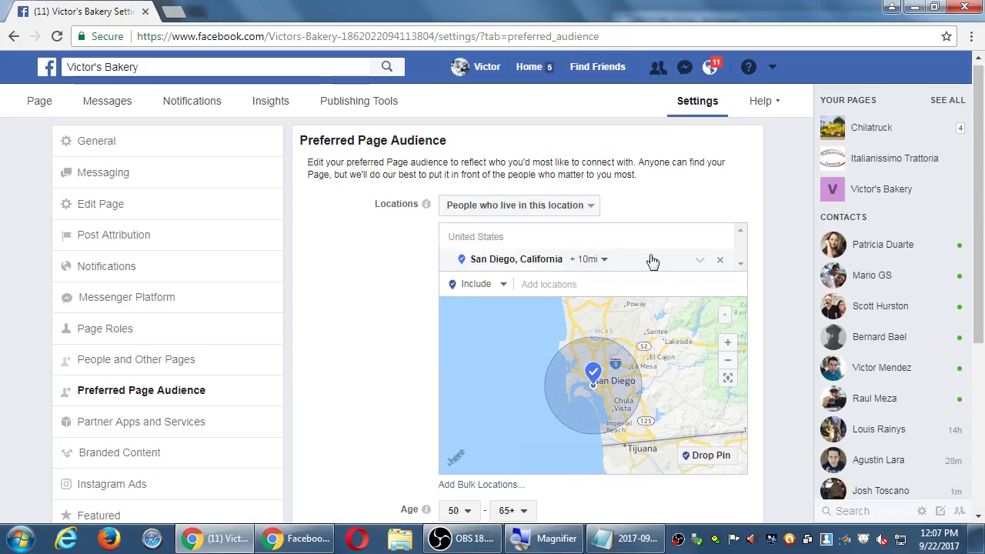
left_click(719, 262)
left_click(619, 239)
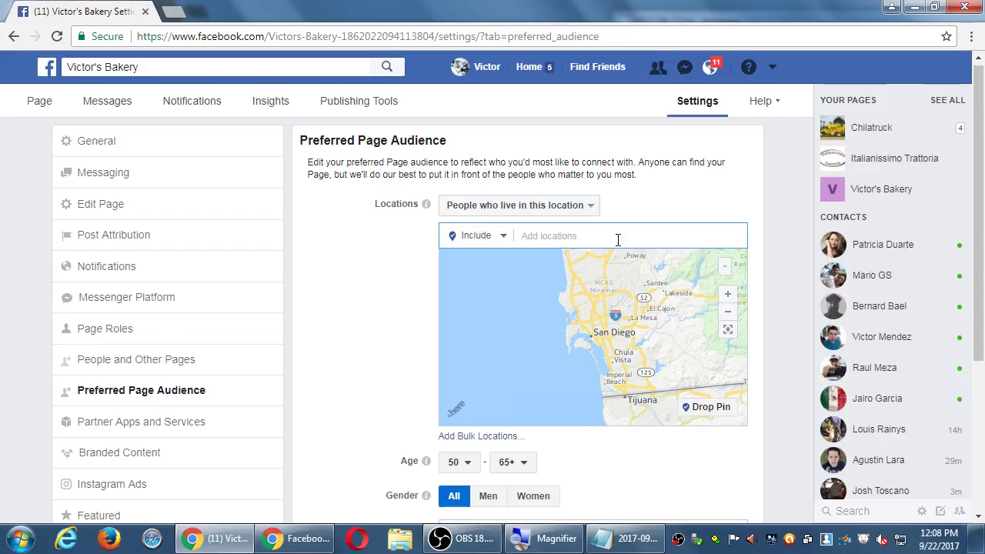
type("us")
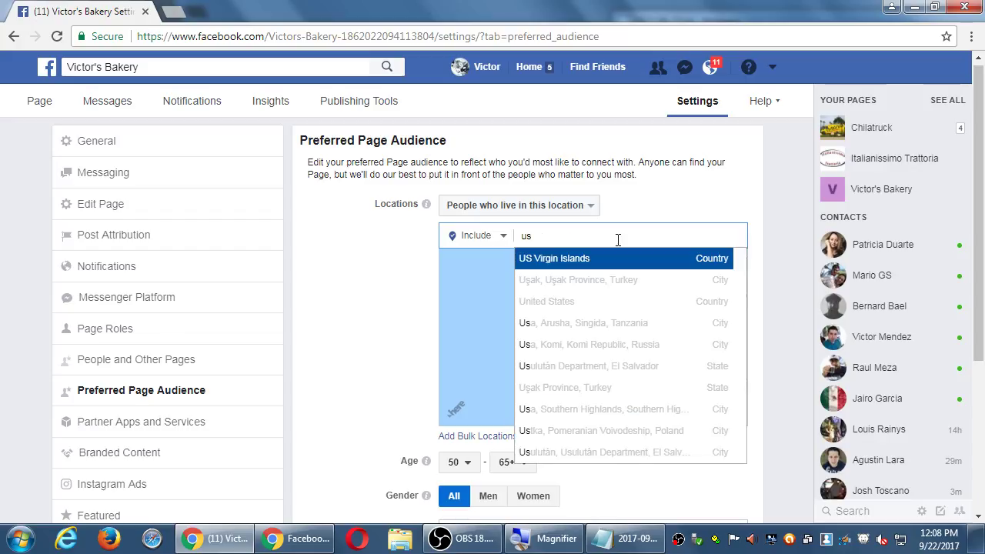
key("BackSpace")
type("ni")
key("Return")
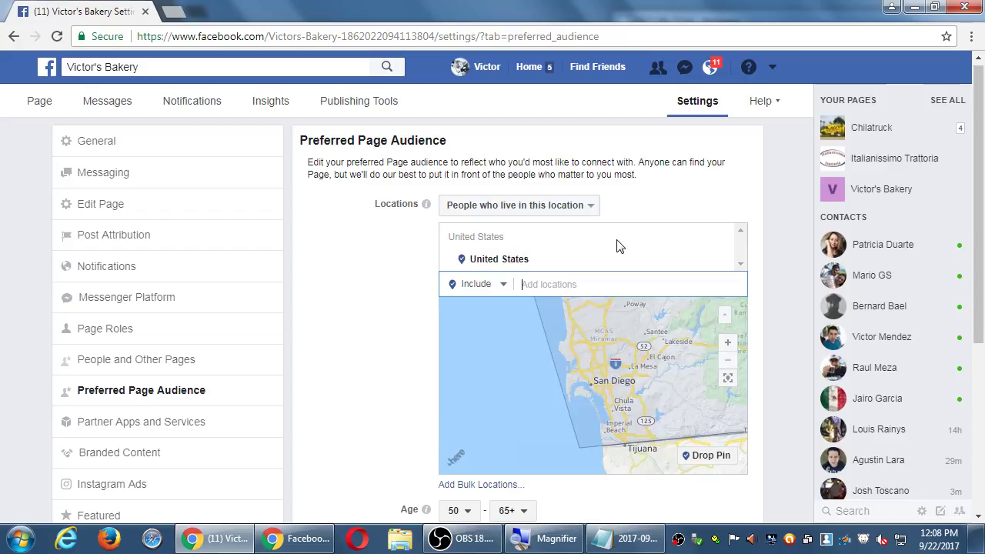
Examine the audience estimate and the interest categories offered, from Business and industry to Shopping and fashion
scroll(415, 270, "down", 2)
scroll(415, 269, "down", 2)
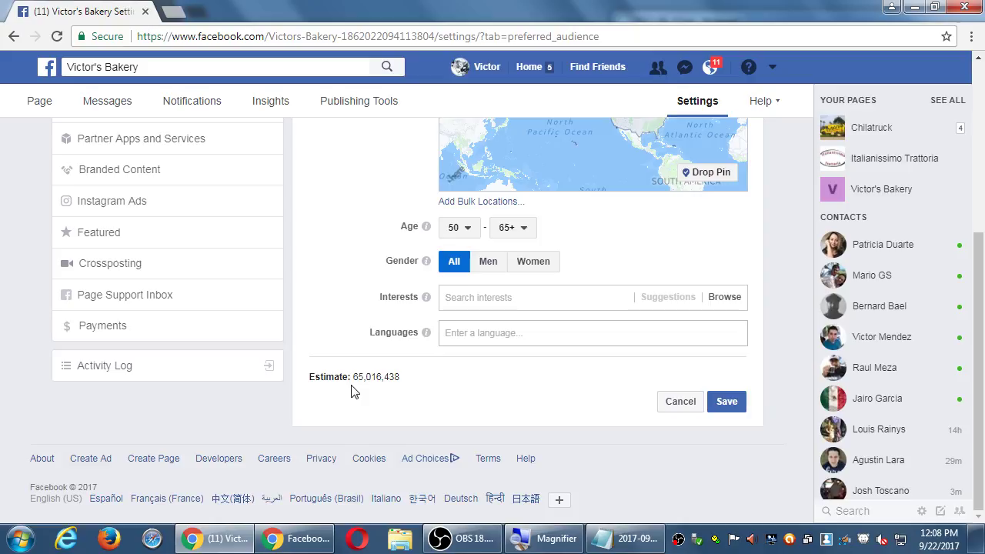
left_click(479, 298)
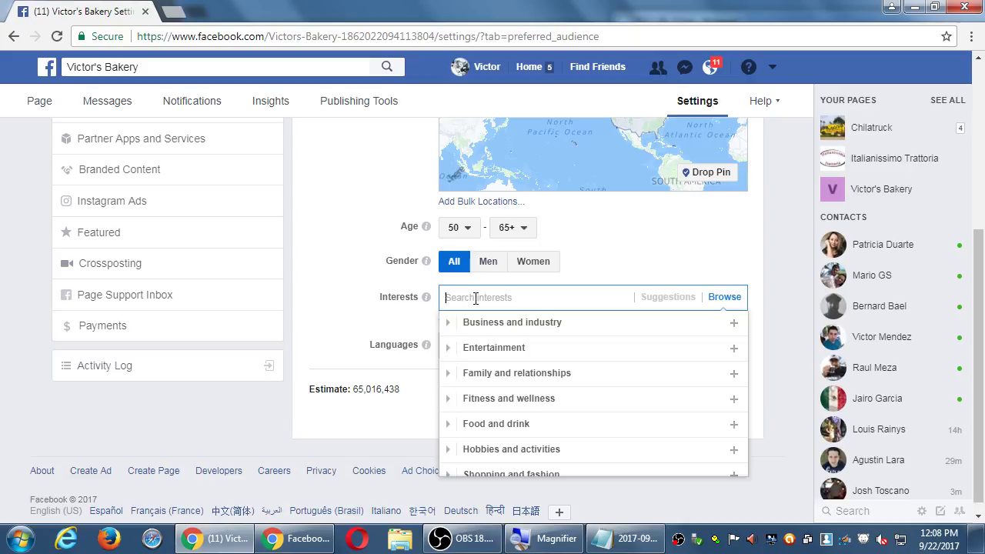
left_click(357, 318)
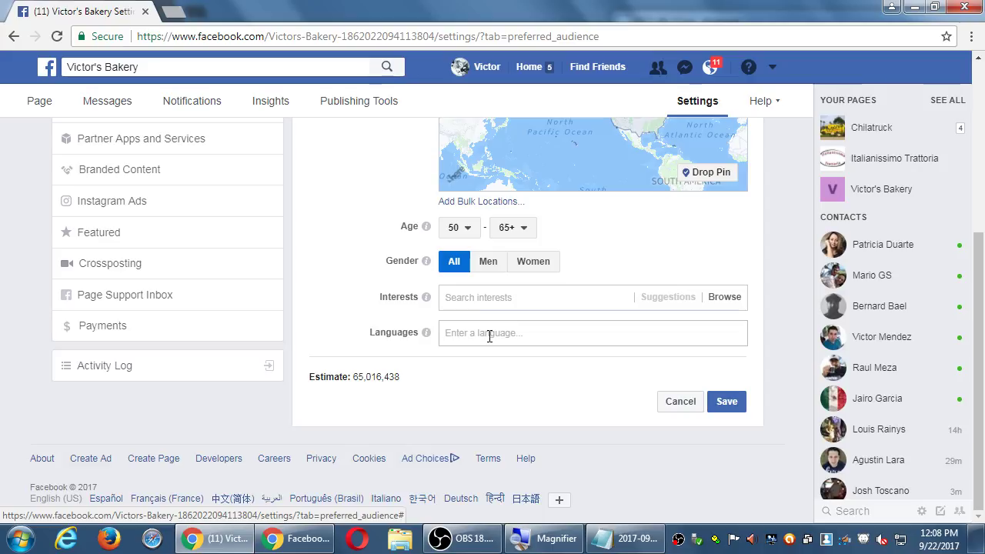
scroll(354, 300, "up", 4)
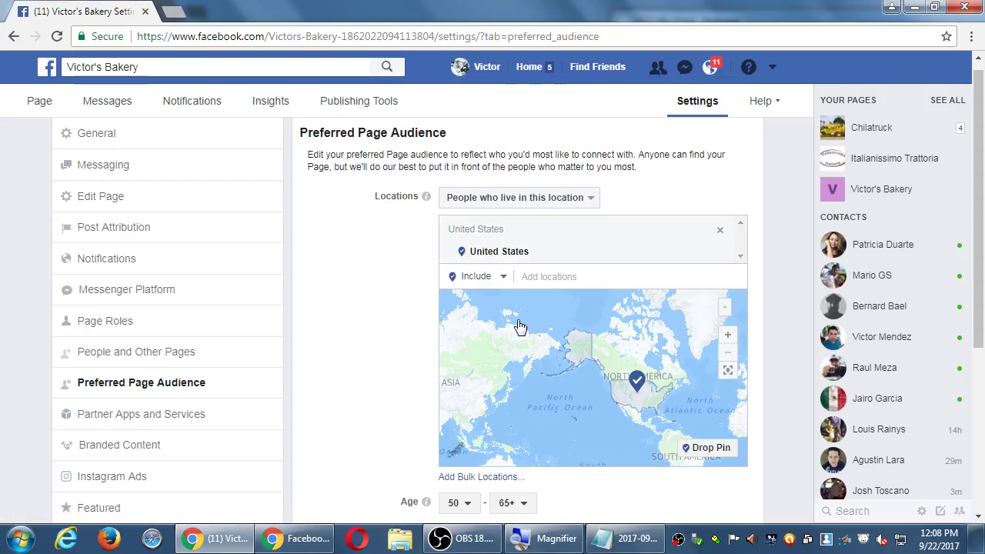
scroll(329, 442, "down", 2)
scroll(330, 442, "down", 1)
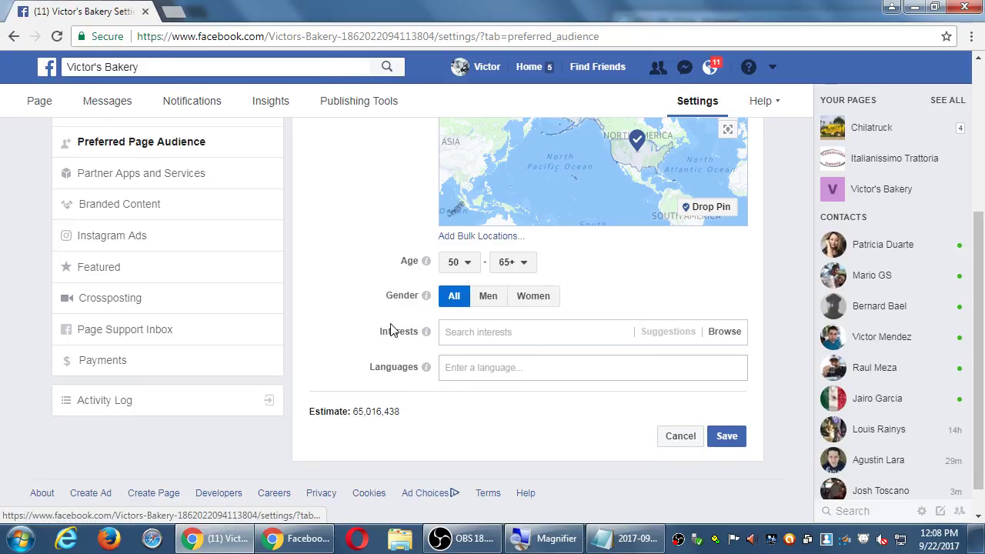
left_click(473, 334)
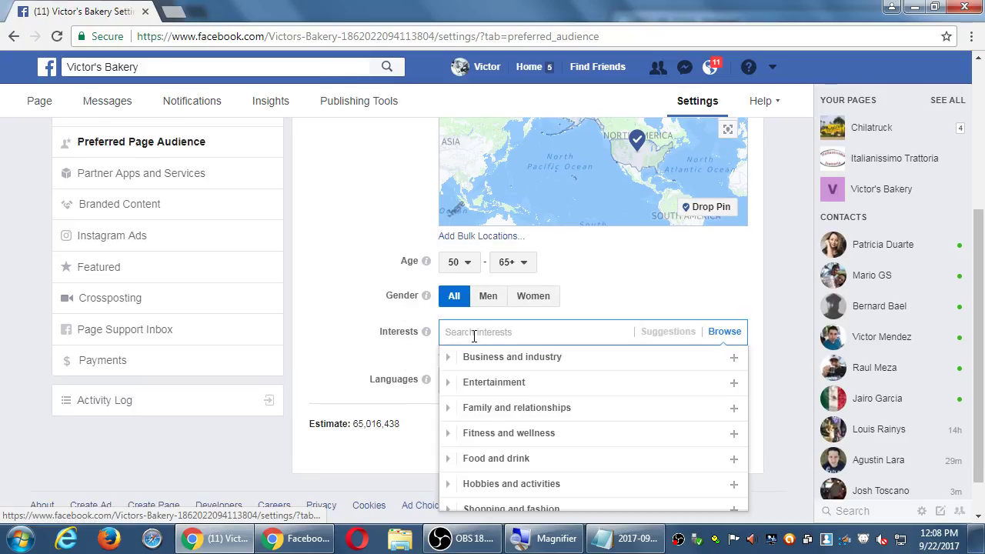
left_click(356, 328)
left_click(475, 330)
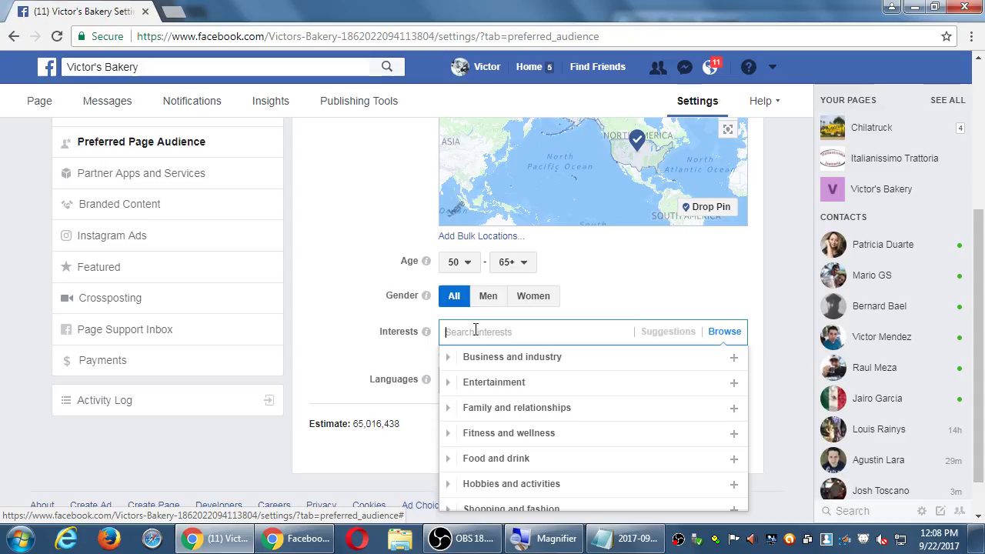
left_click(334, 308)
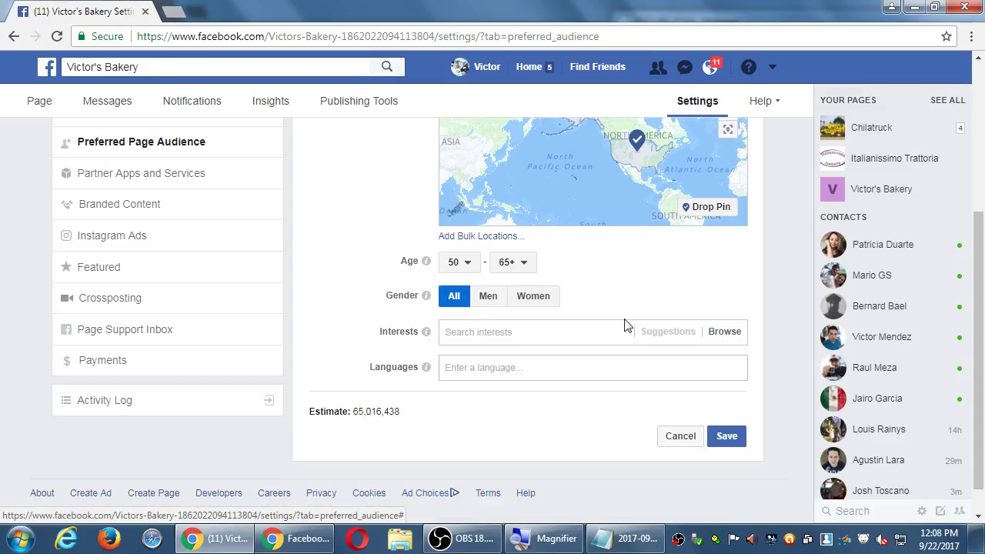
left_click(476, 332)
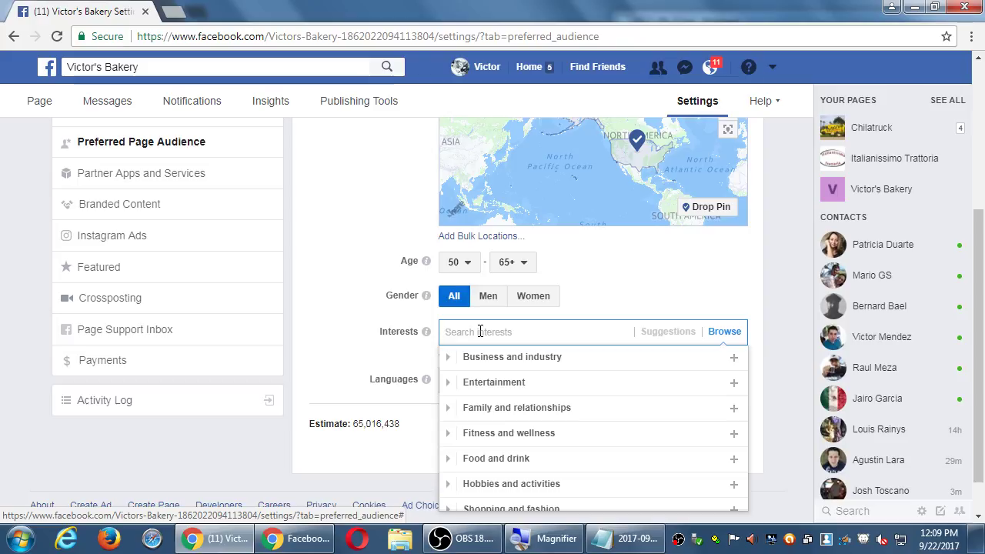
Replace the United States with the state of California as the location of the preferred page audience
scroll(378, 231, "up", 3)
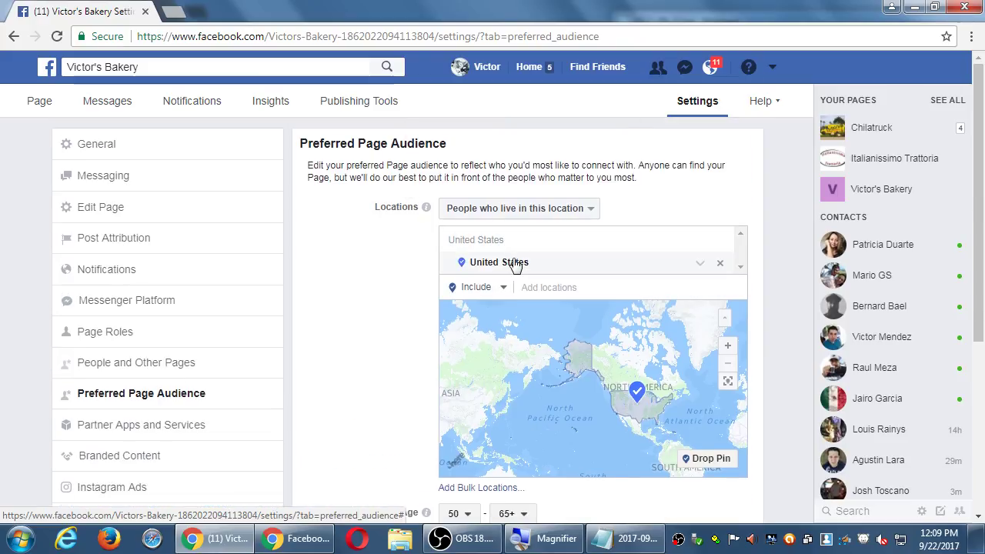
left_click(720, 263)
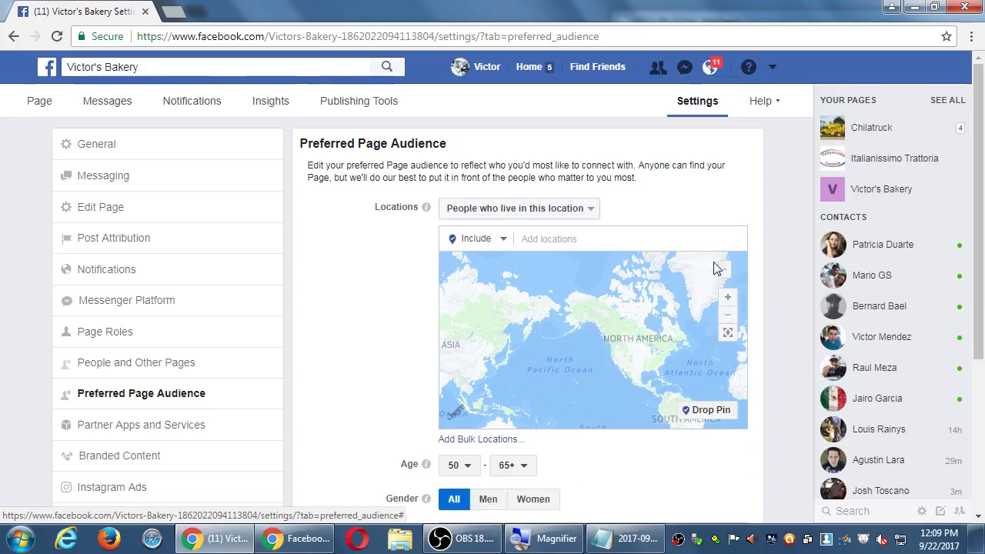
left_click(635, 244)
type("cali")
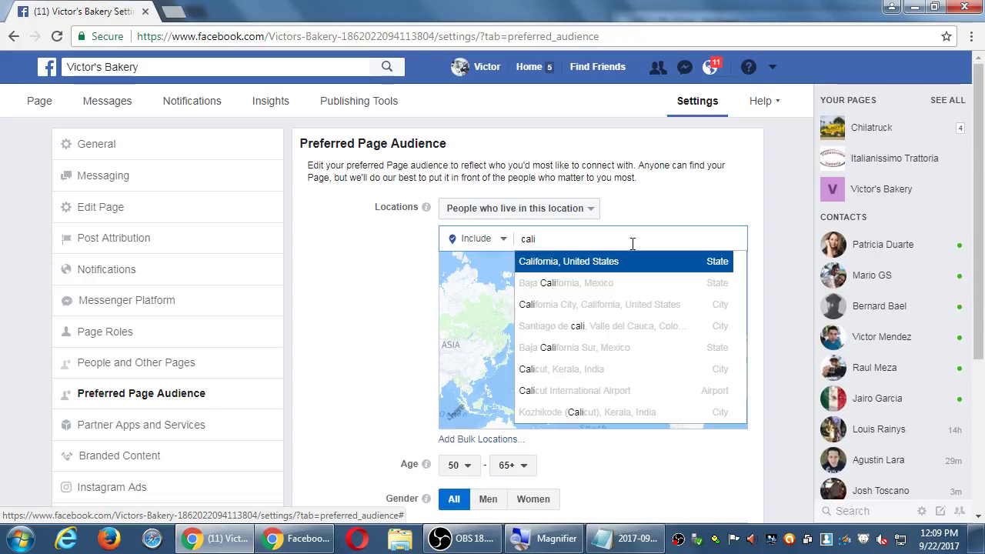
left_click(583, 260)
scroll(363, 320, "down", 4)
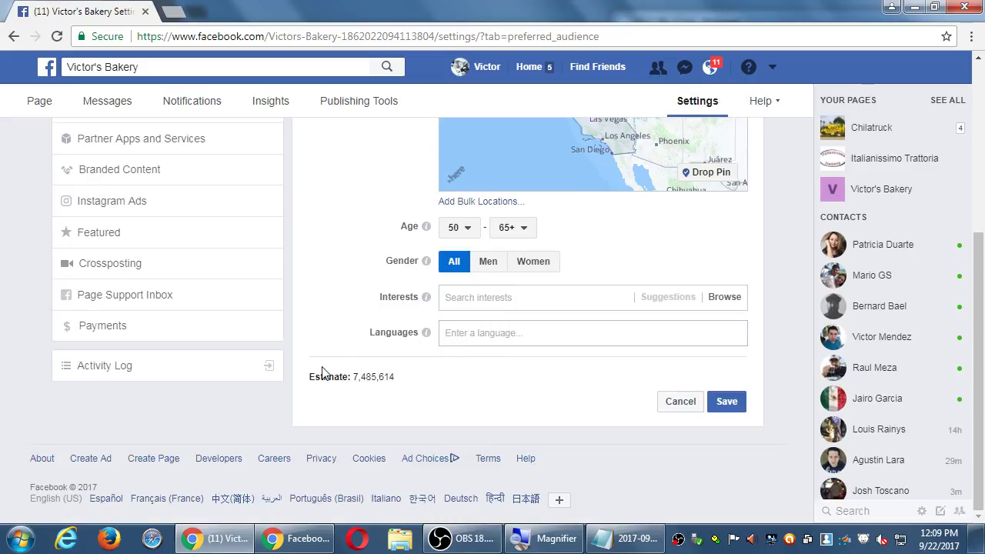
Add the Food and drink category to the interests of the preferred page audience
left_click(493, 297)
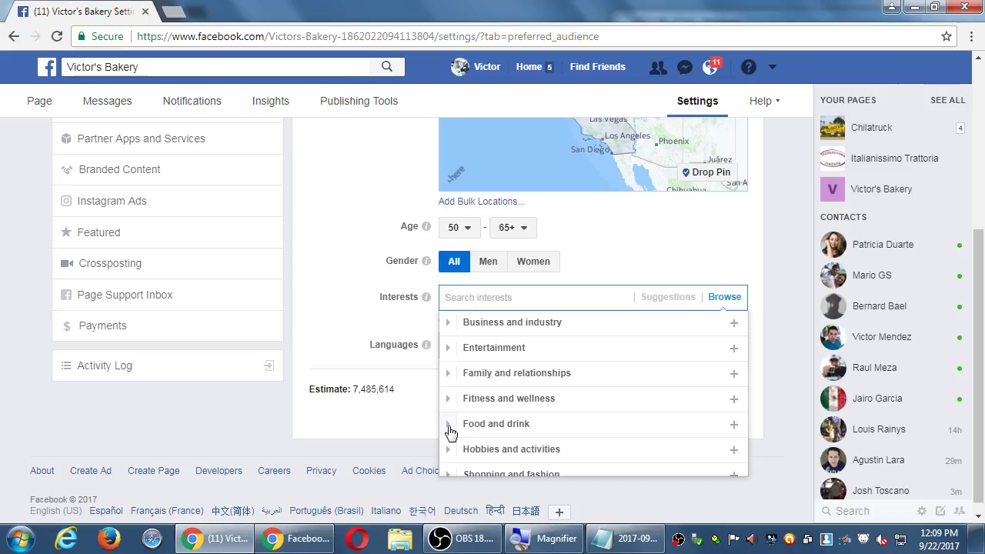
mouse_move(726, 429)
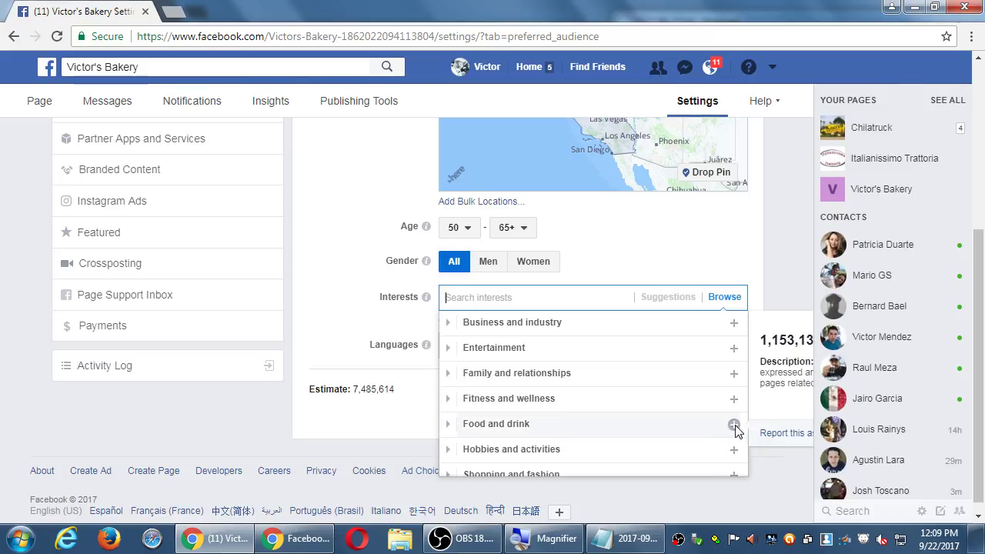
left_click(735, 429)
left_click(410, 338)
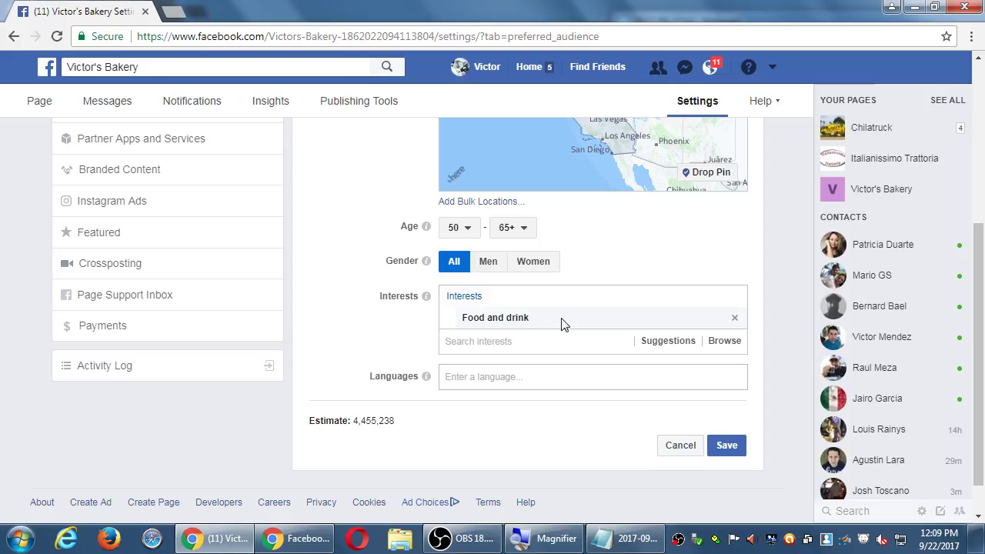
Narrow the preferred audience's interest from Food and drink to the suggested interest Coffee, accepting the more specific targeting
left_click(551, 341)
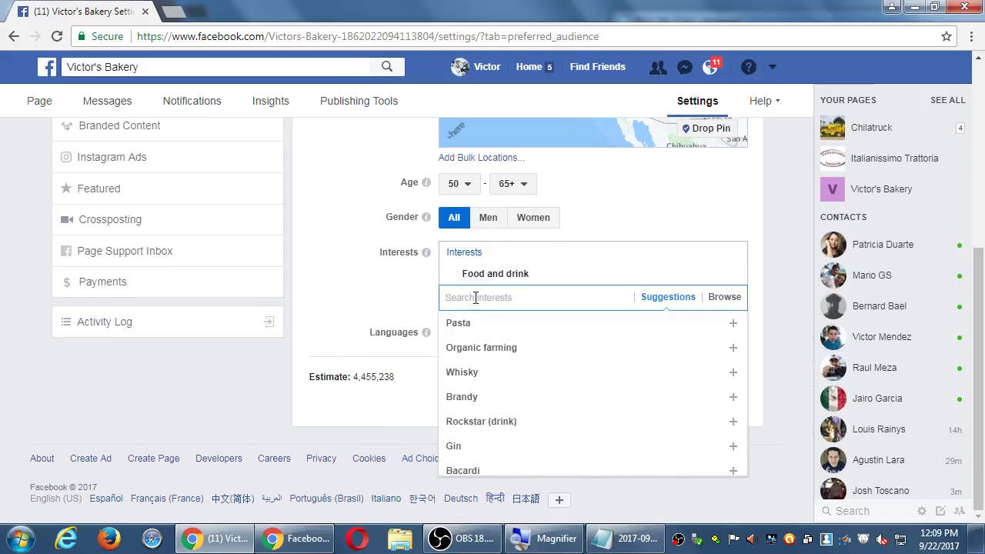
mouse_move(454, 323)
scroll(485, 384, "down", 1)
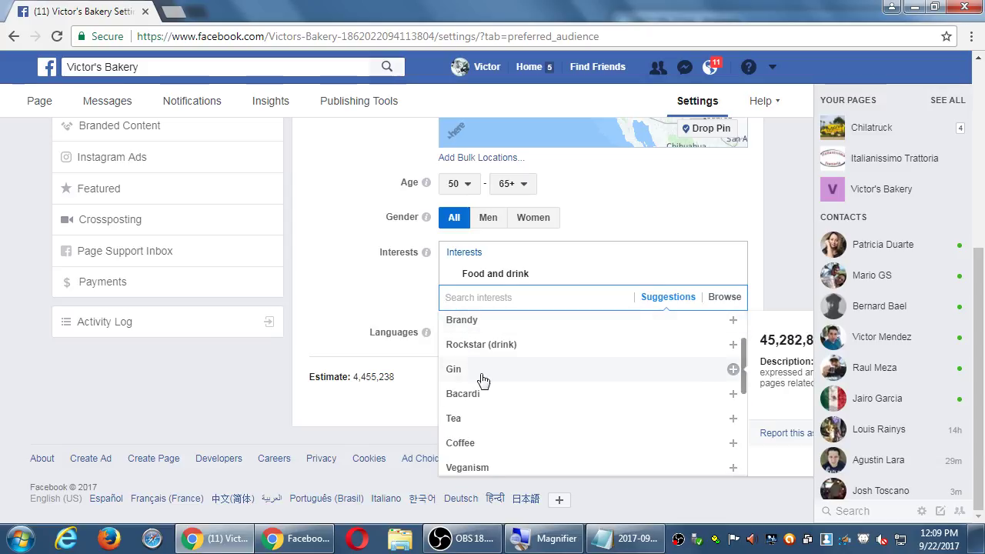
scroll(471, 371, "down", 1)
scroll(471, 371, "down", 1)
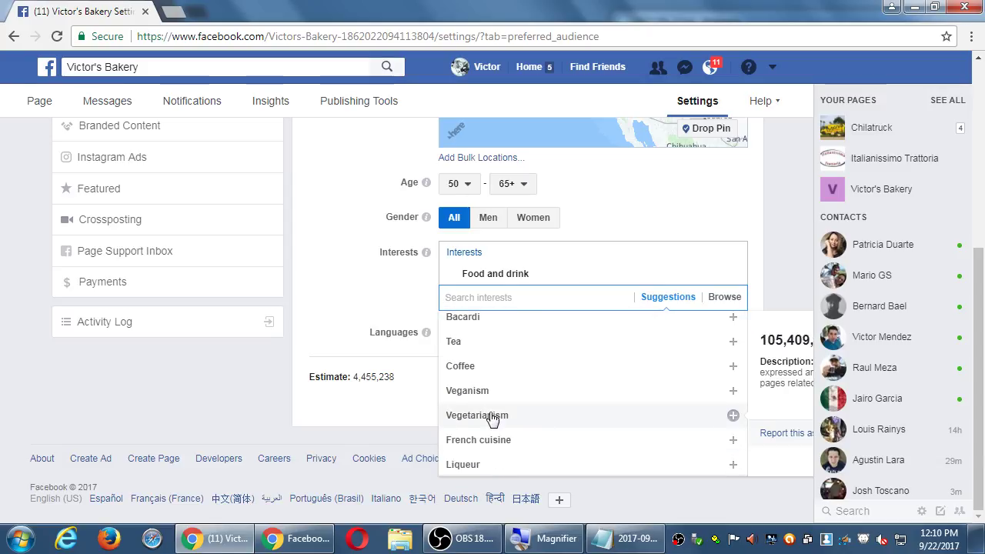
left_click(733, 366)
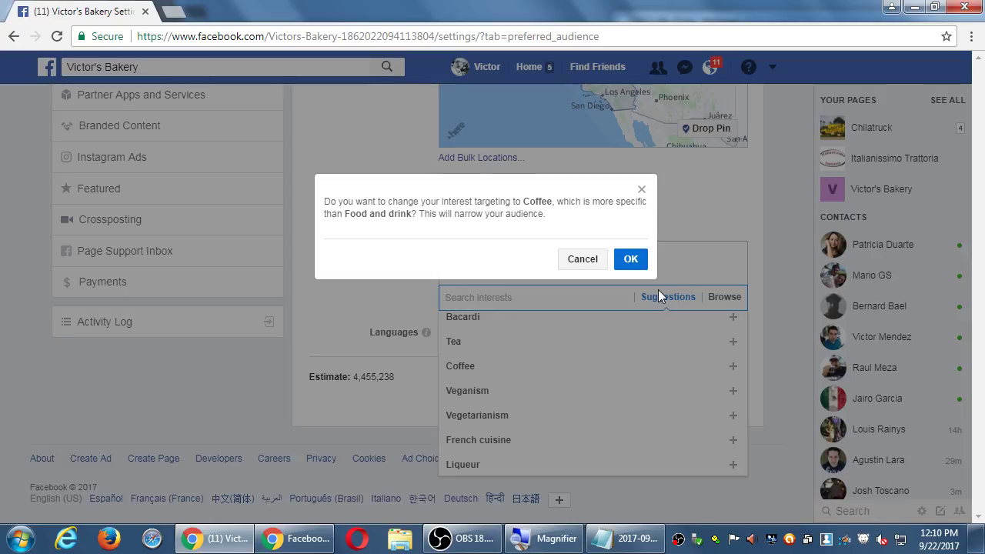
left_click(635, 262)
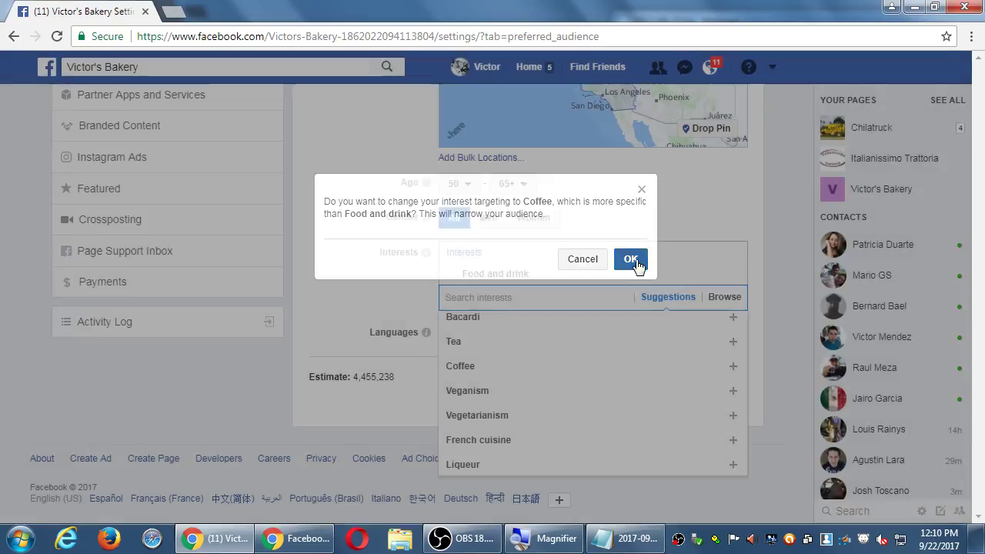
left_click(400, 413)
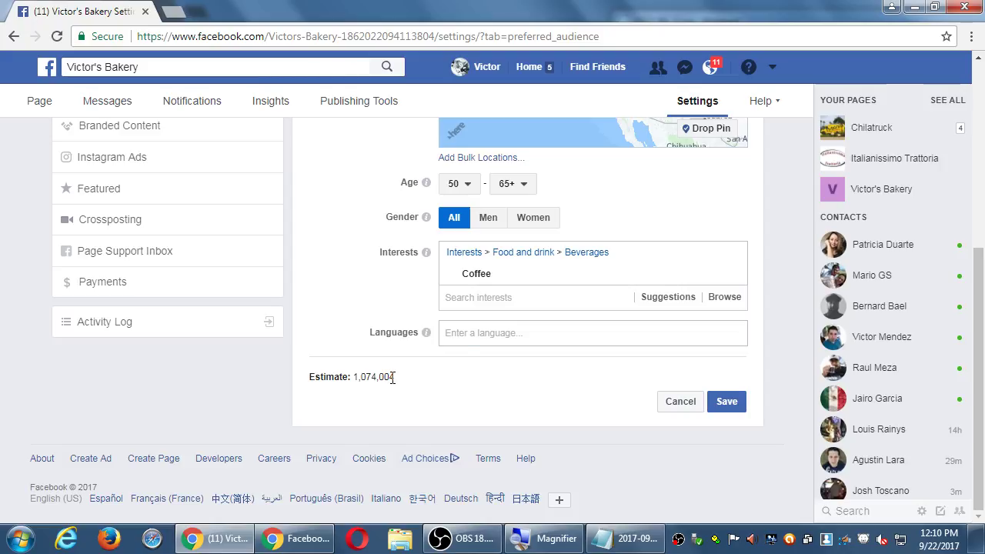
Search the interests for "food net" and add Food Network Star to the preferred page audience
left_click(501, 298)
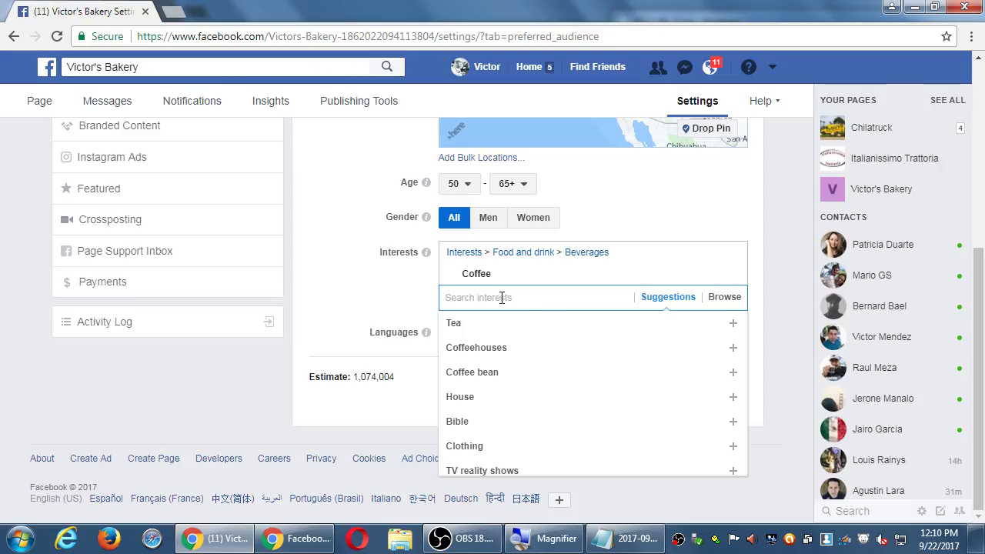
type("food")
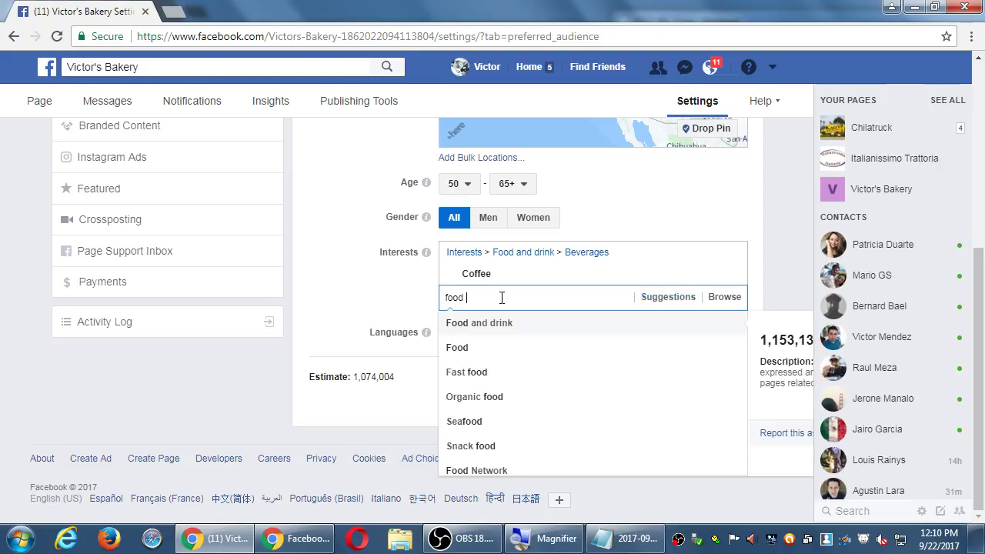
type(" net")
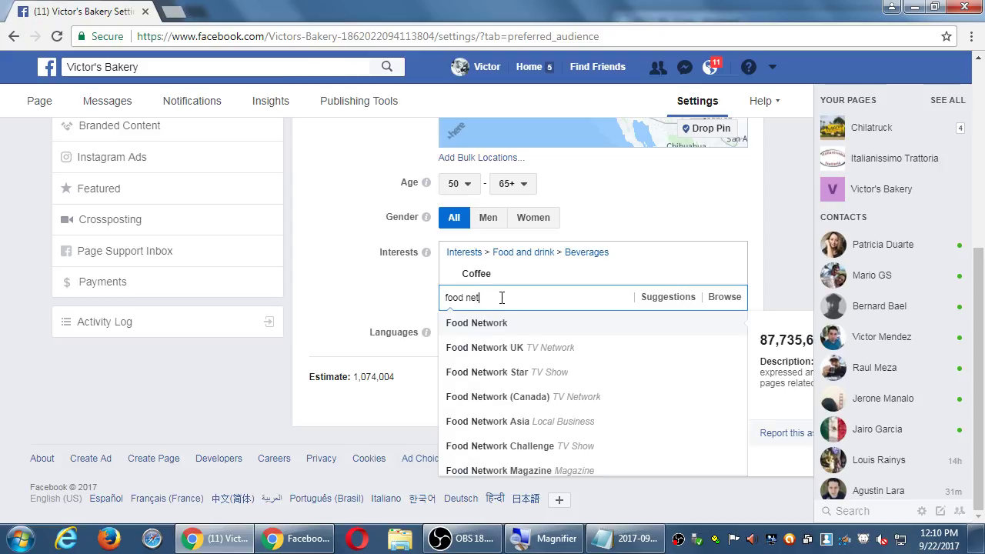
left_click(536, 375)
left_click(370, 305)
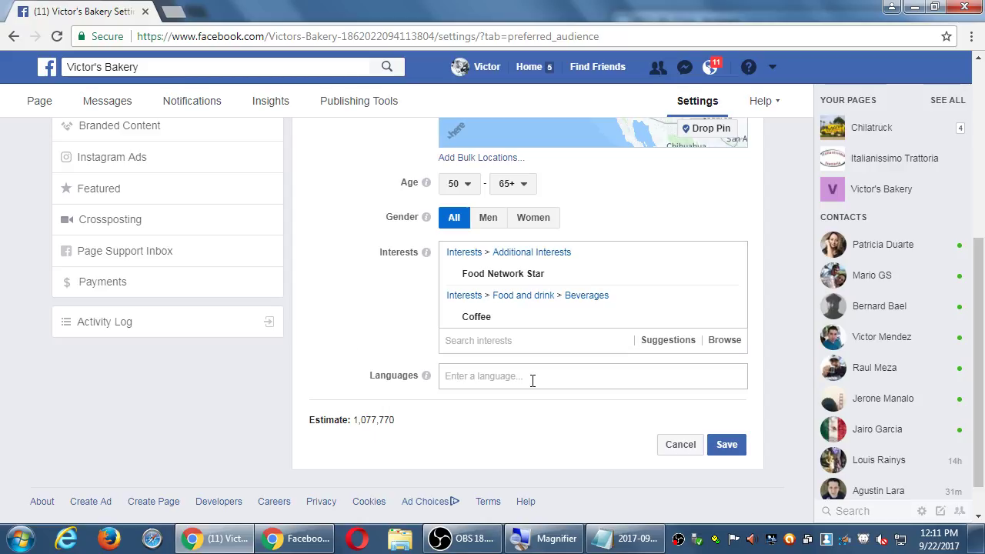
Switch to the Notepad notes and add the heading "When creating Segments (Demographics)" below the existing text
left_click(602, 533)
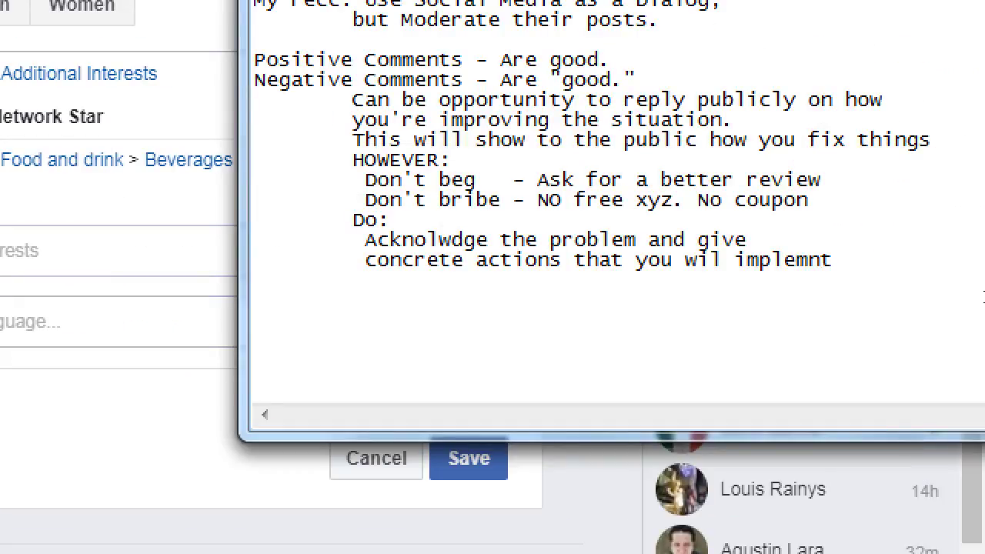
key("ctrl+End")
key("Up")
key("Up")
key("Up")
key("Up")
key("Up")
key("Up")
key("Up")
key("Up")
key("Up")
key("Up")
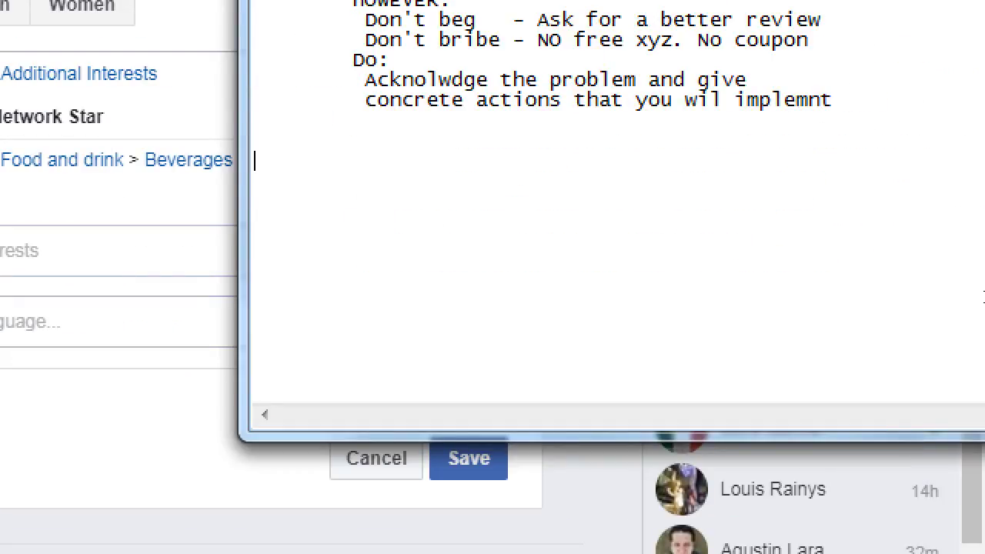
type("When creatin")
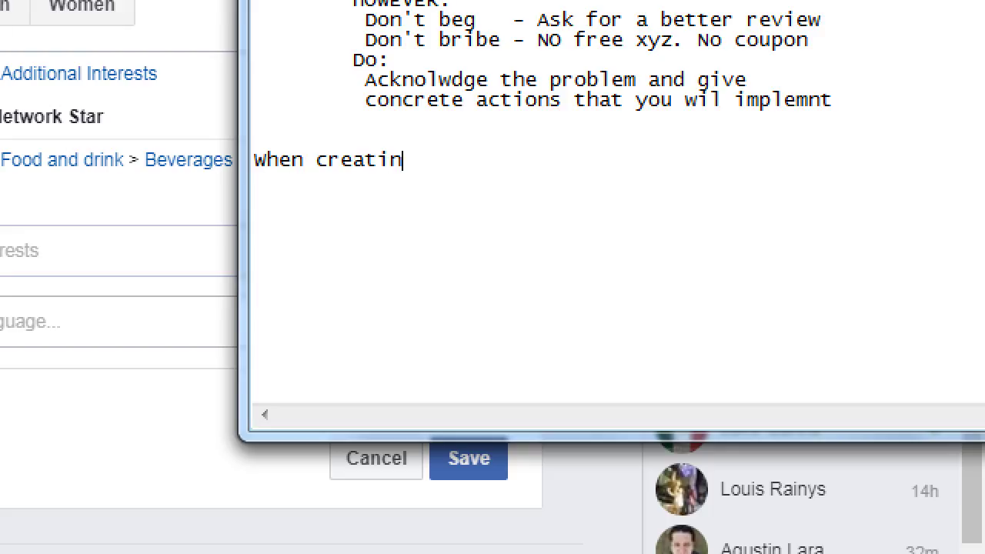
type("g Segments ")
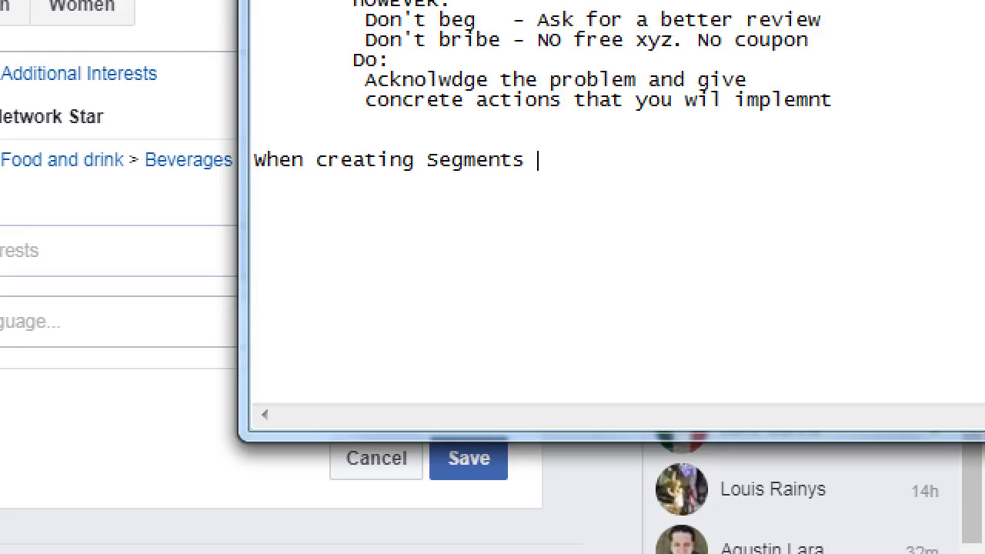
type("(Demographics)")
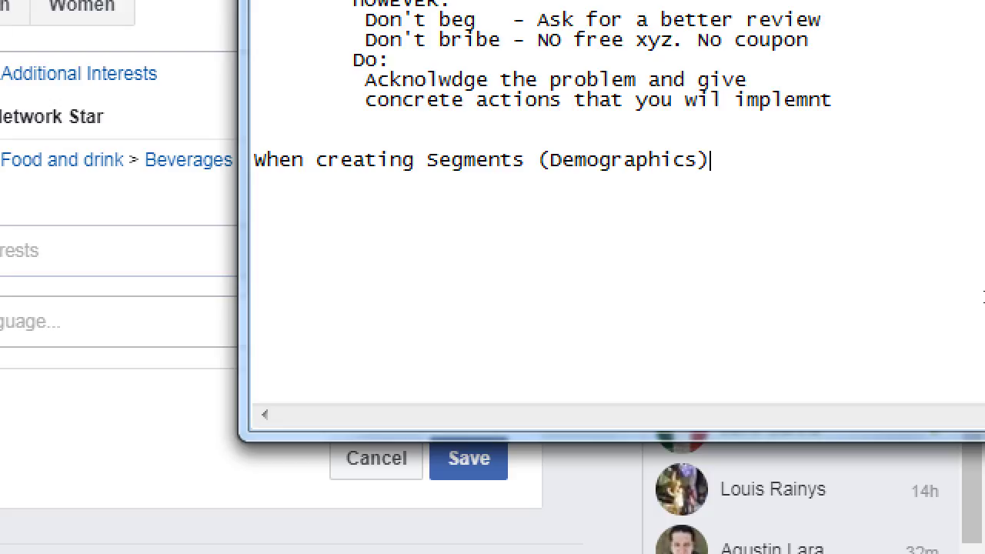
Add the indented line "Try not to be too wide or too narrow" under the Segments heading
key("Return")
key("Tab")
type("Try not to b")
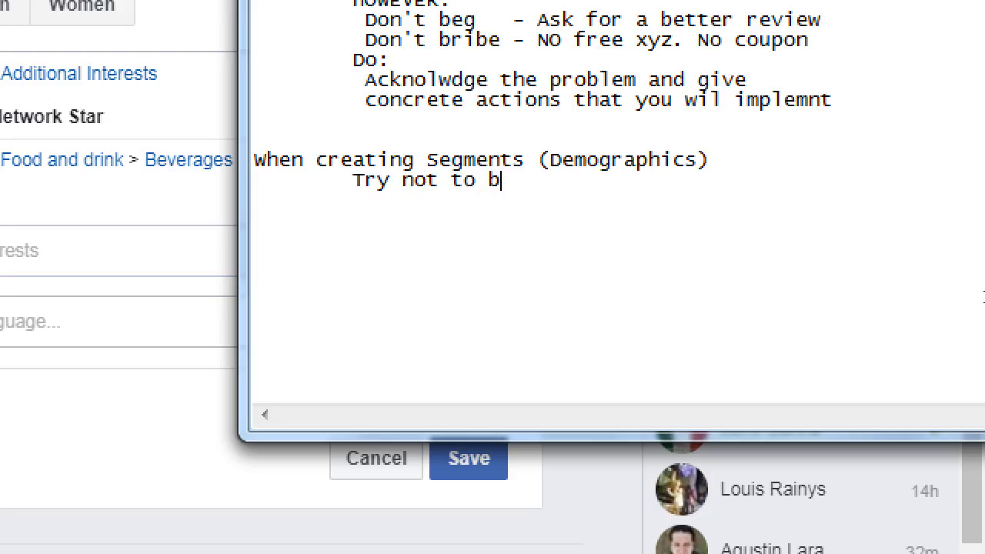
type("e too wide or")
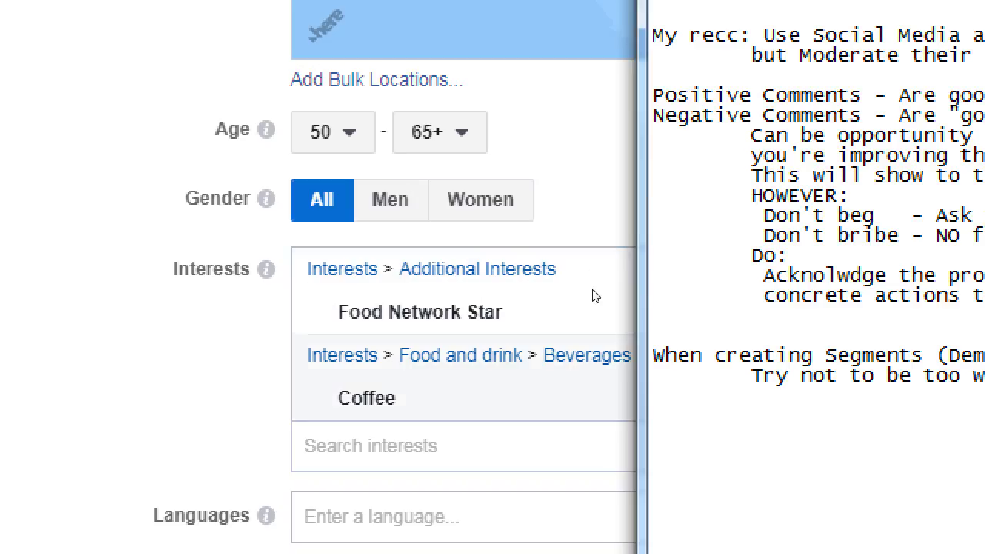
type("or ")
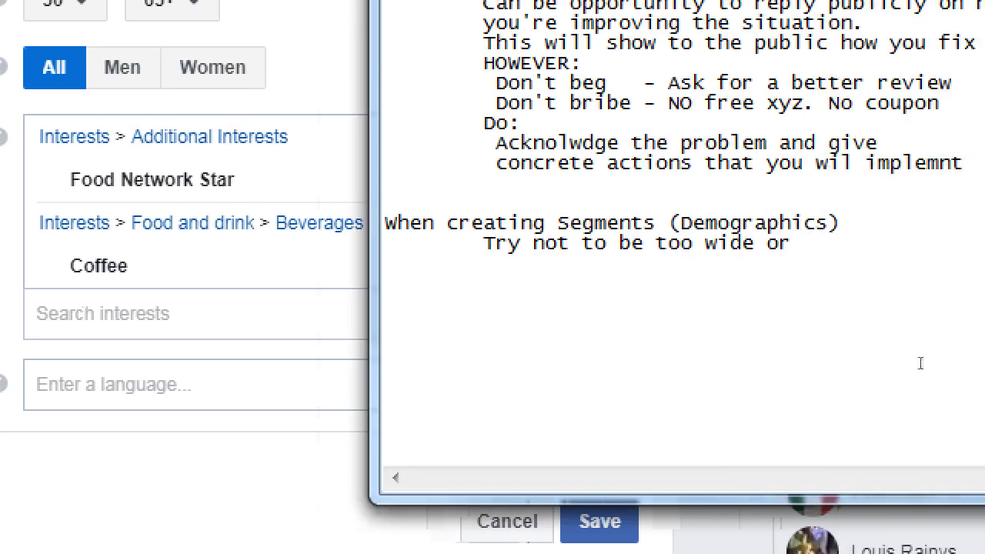
type("too narrow")
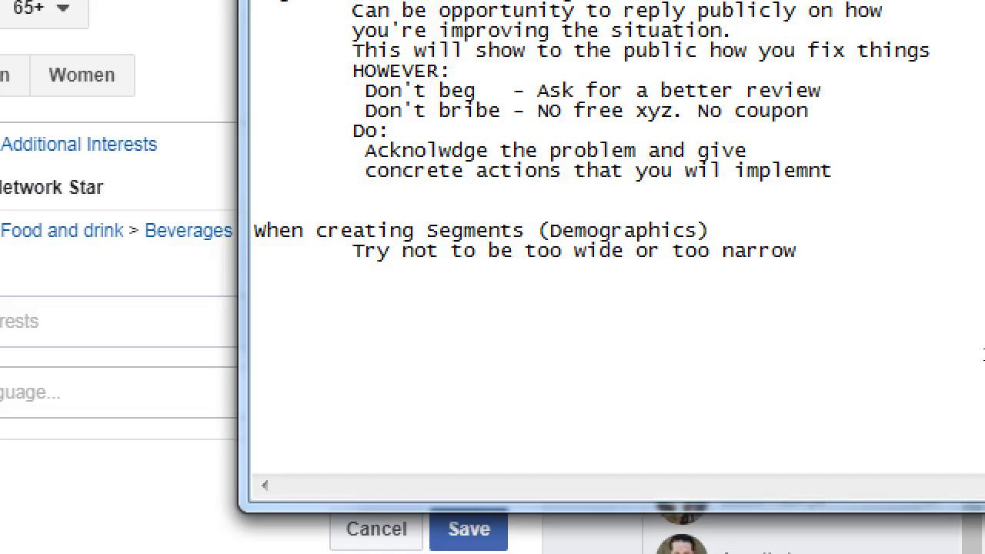
Start another indented line under the Segments heading reading Perhaps start "wide", with the last word in double quotes
key("Tab")
type("Perhpas")
key("BackSpace")
key("BackSpace")
key("BackSpace")
key("BackSpace")
type("aps start \"wide")
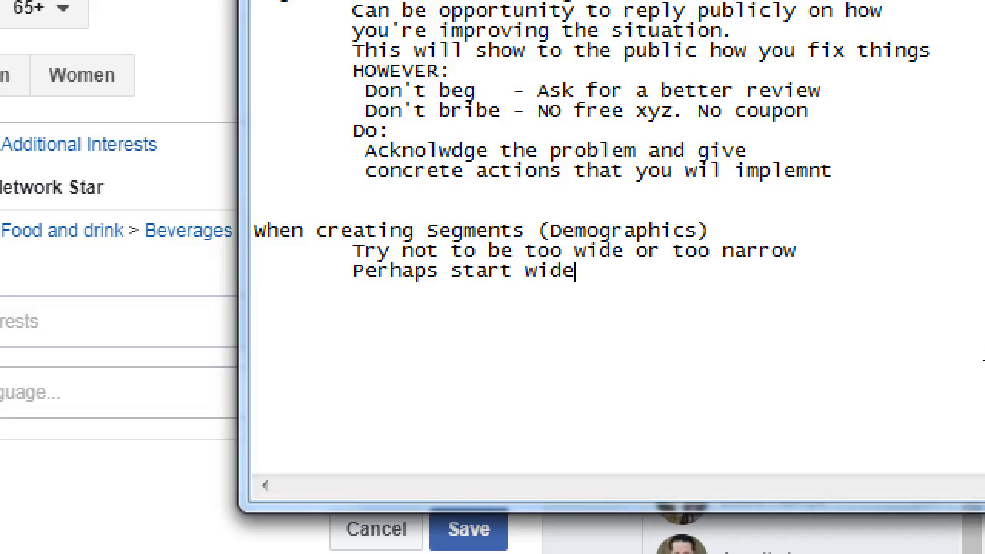
type("\"")
key("Left")
key("Left")
key("Left")
key("Left")
key("Left")
type("\"")
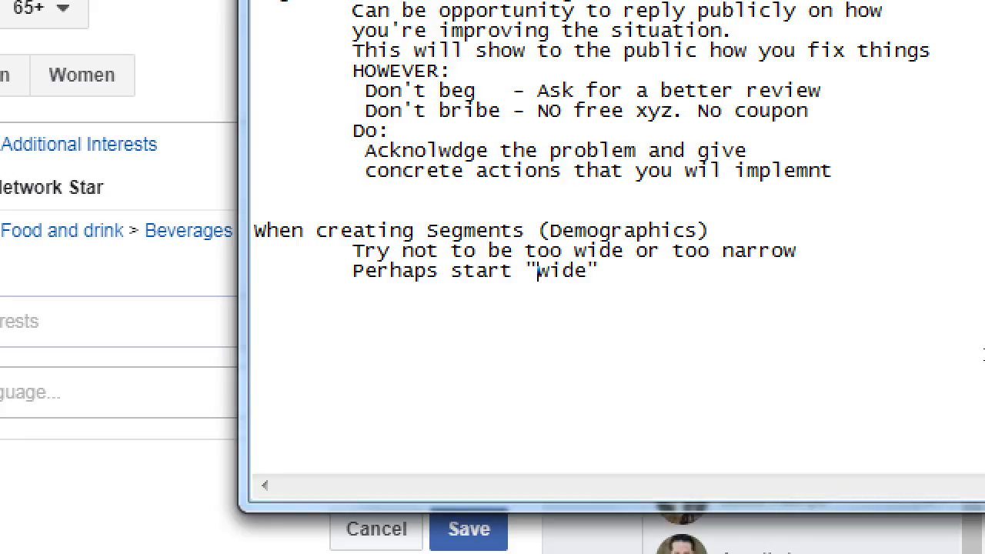
Continue the "Perhaps start" line with "then as you gain Data (Insights/Analytics/Stats)"
key("End")
type("then as you g")
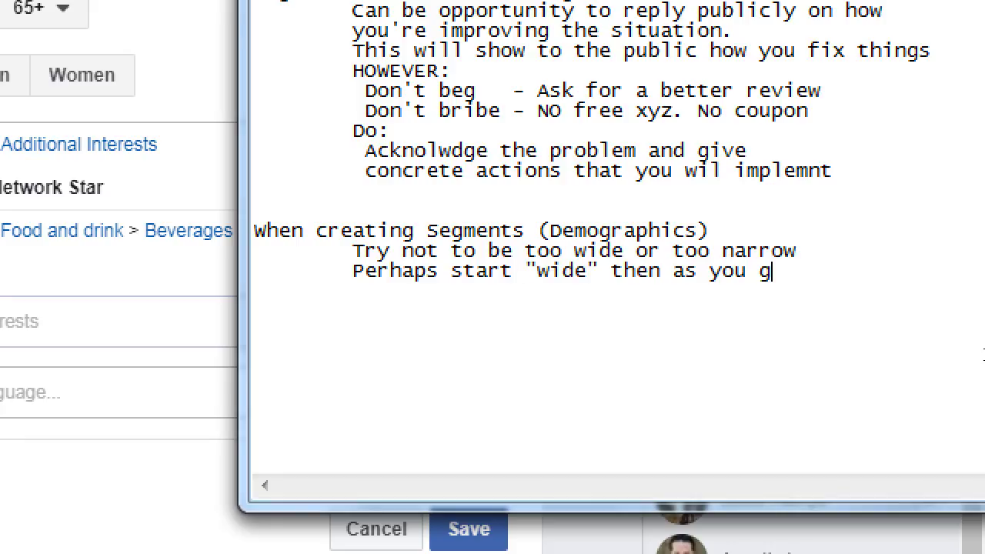
type("ain Data (Inig")
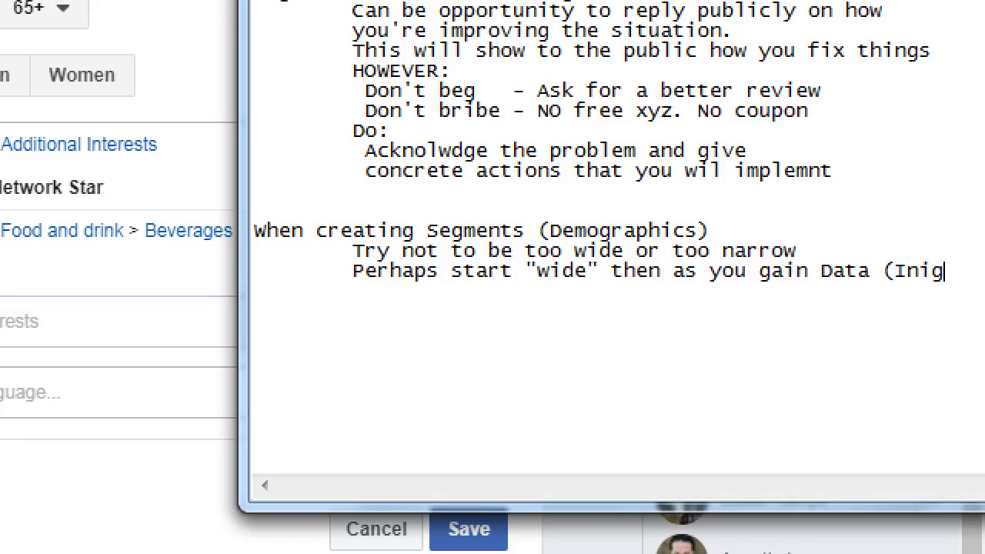
key("BackSpace")
key("BackSpace")
type("sights)")
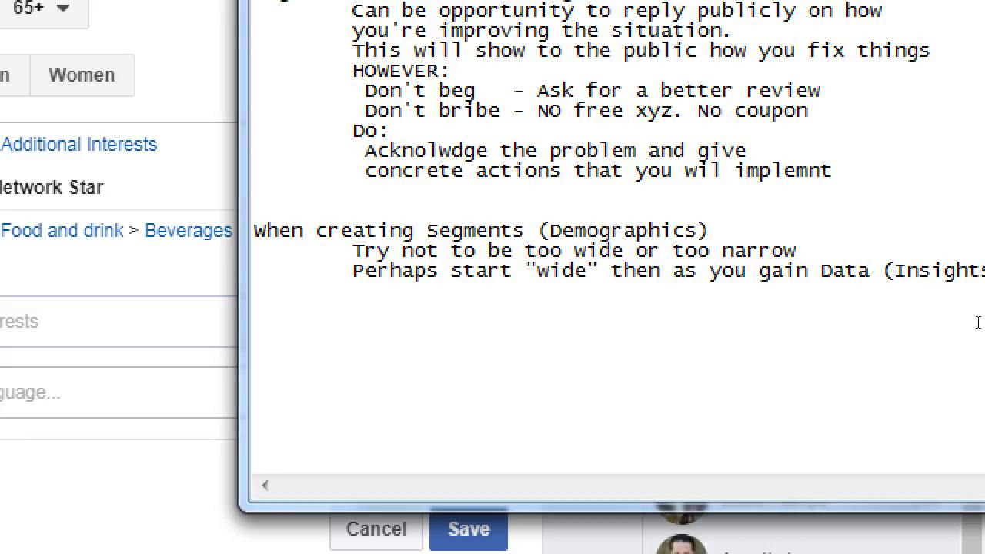
left_click_drag(611, 325, 491, 333)
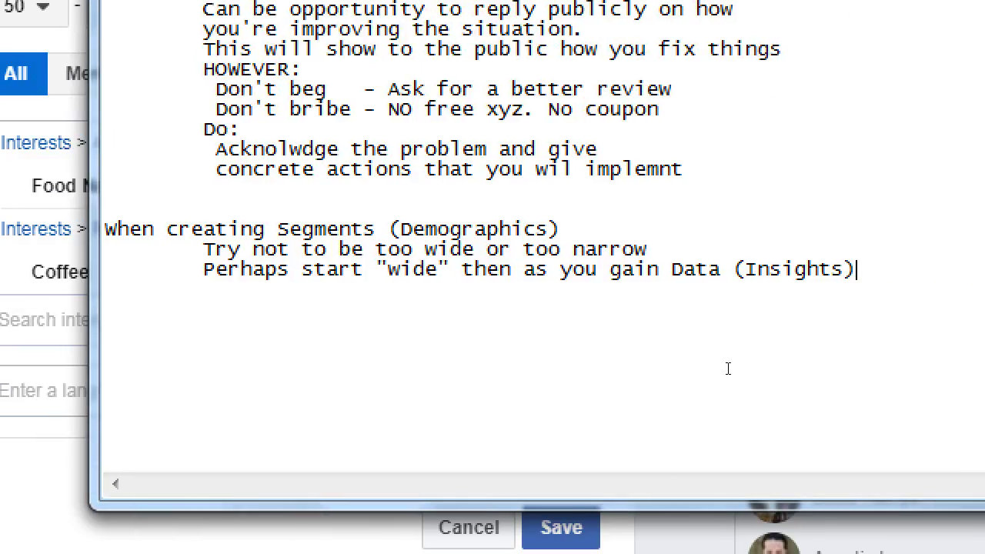
key("Left")
type("/Analytics/S")
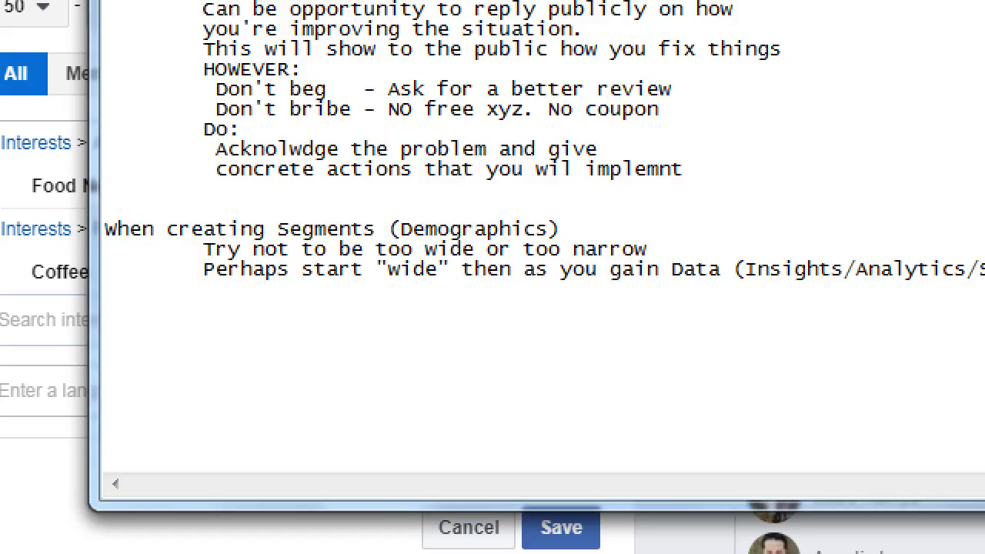
type("tats")
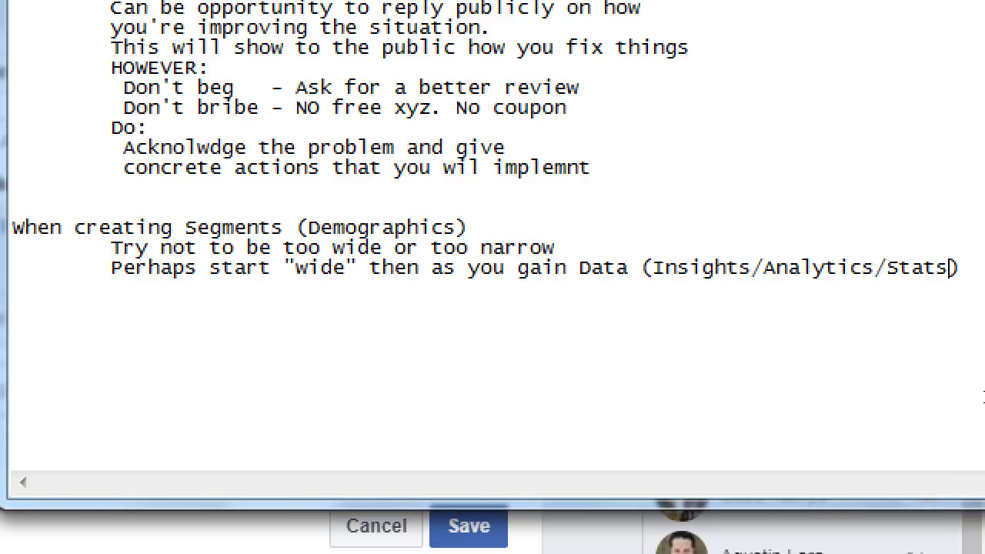
Complete the segment advice on a new, slightly further indented line reading "then narrow down to the 'right' audience."
key("End")
key("Return")
type("then narro")
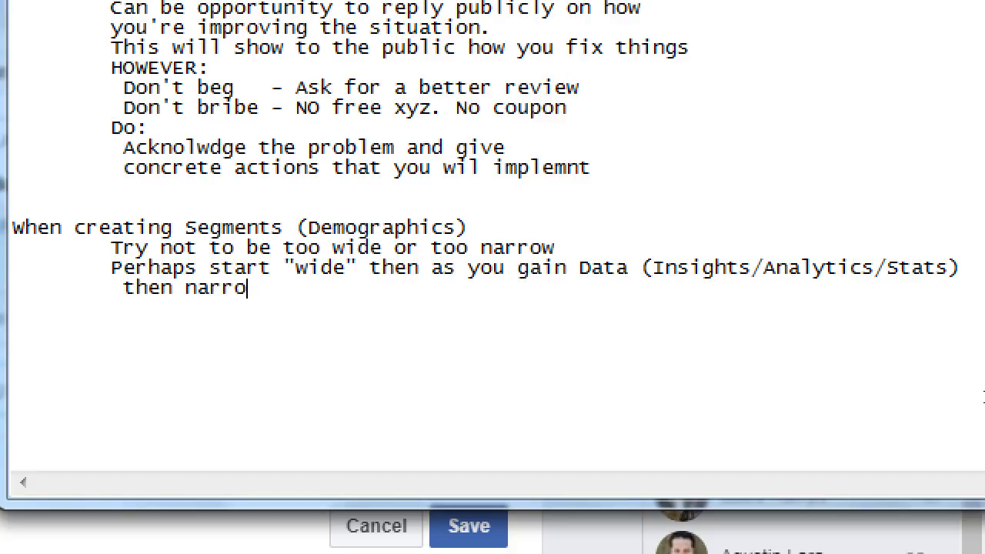
type("w down to the 'ri")
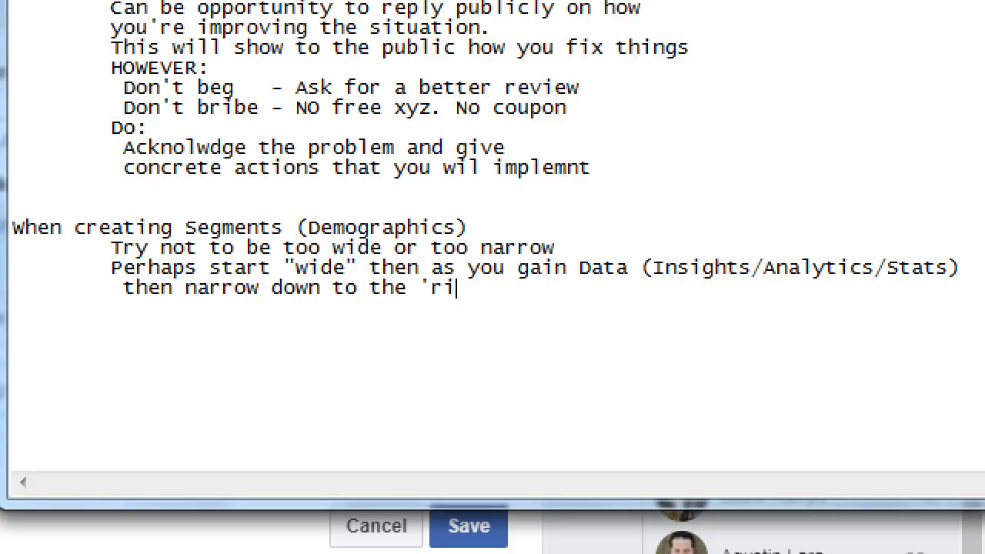
type("ght' audience")
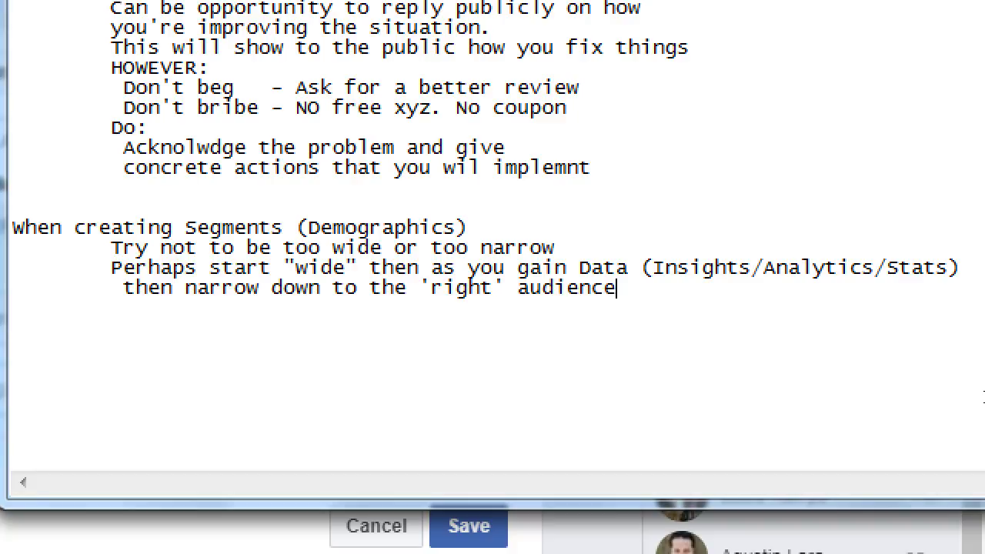
type(".")
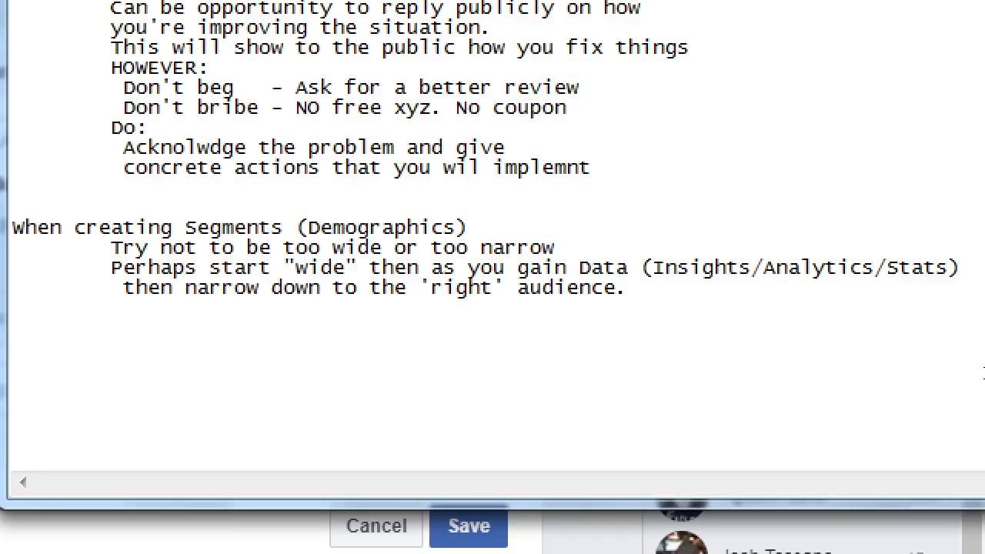
Highlight the word "Data" in the segment notes and return the screen magnification to normal size
key("Up")
key("Left")
key("Left")
key("Left")
key("ctrl+Left")
key("ctrl+shift+Right")
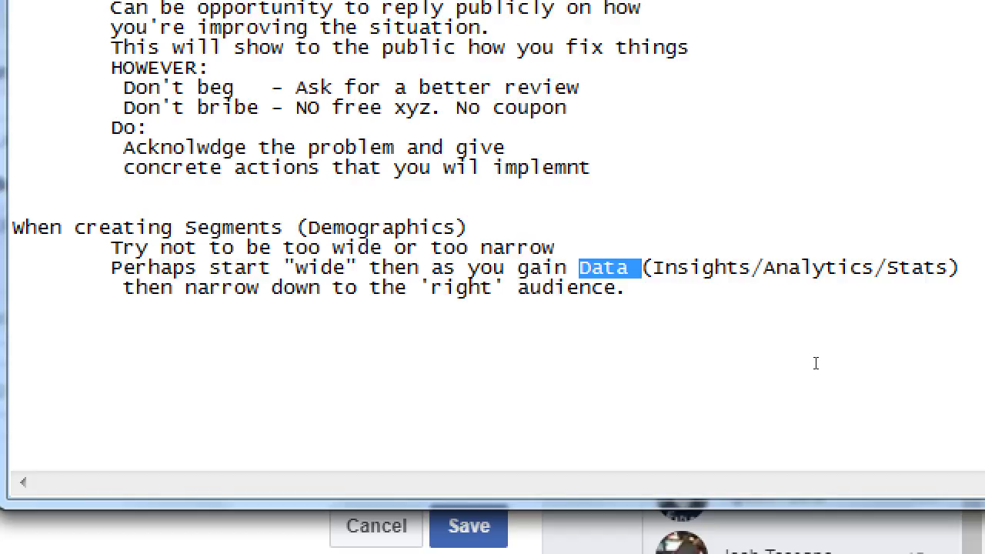
key("super+Escape")
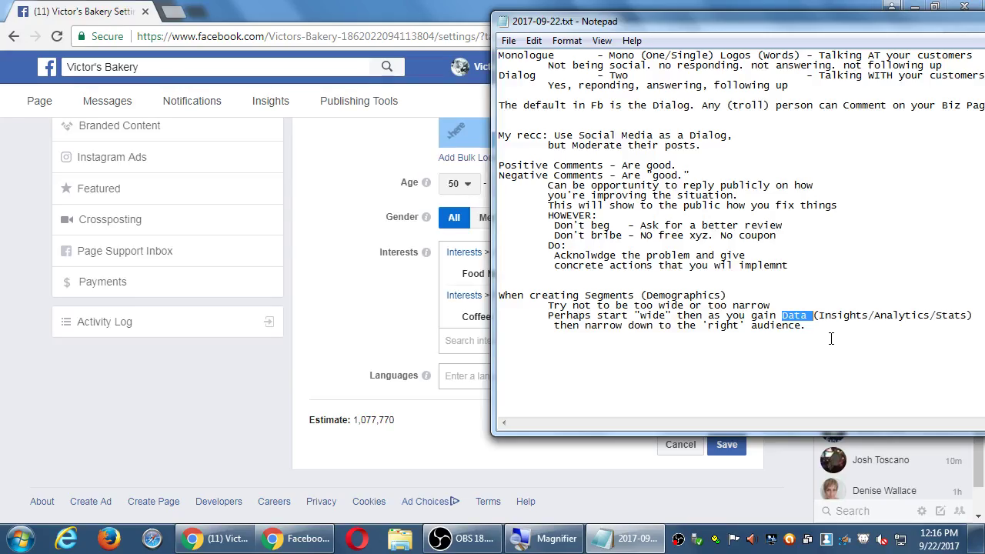
left_click(831, 339)
Switch back to the Facebook preferred Page audience settings and view the help note for the Languages field
key("alt+Tab")
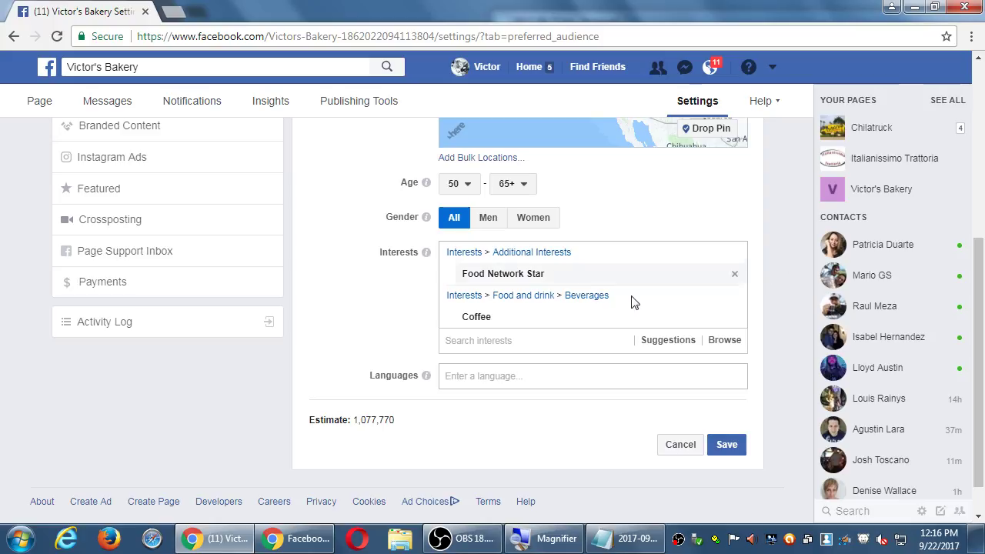
left_click(481, 378)
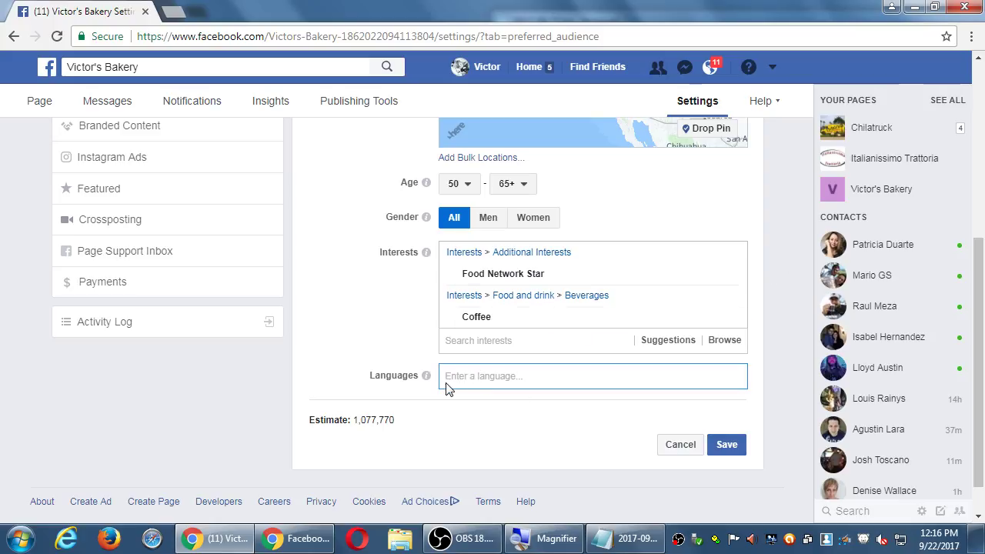
mouse_move(428, 379)
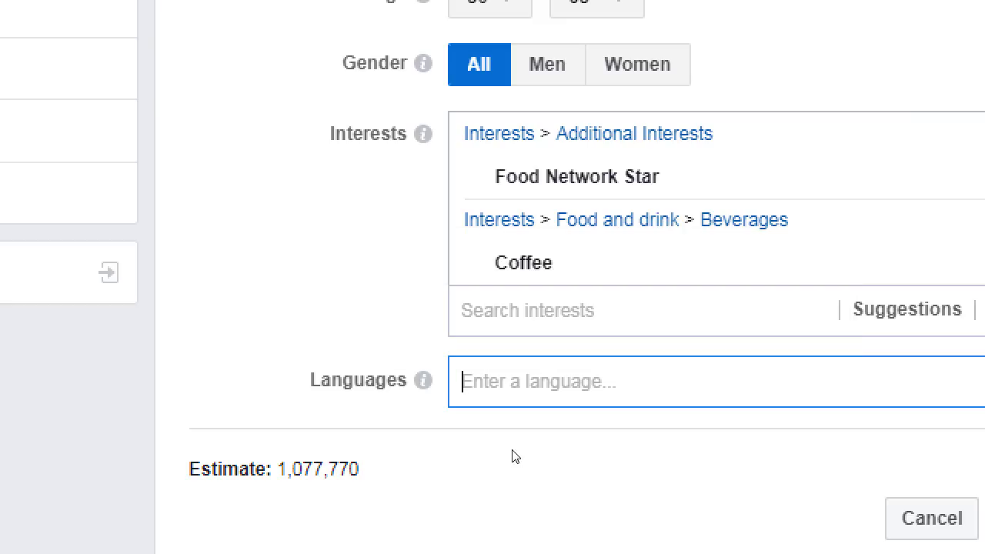
Try "english spnai" and "japanese" as entries for the audience's languages, and clear the Languages field
type("english spnai")
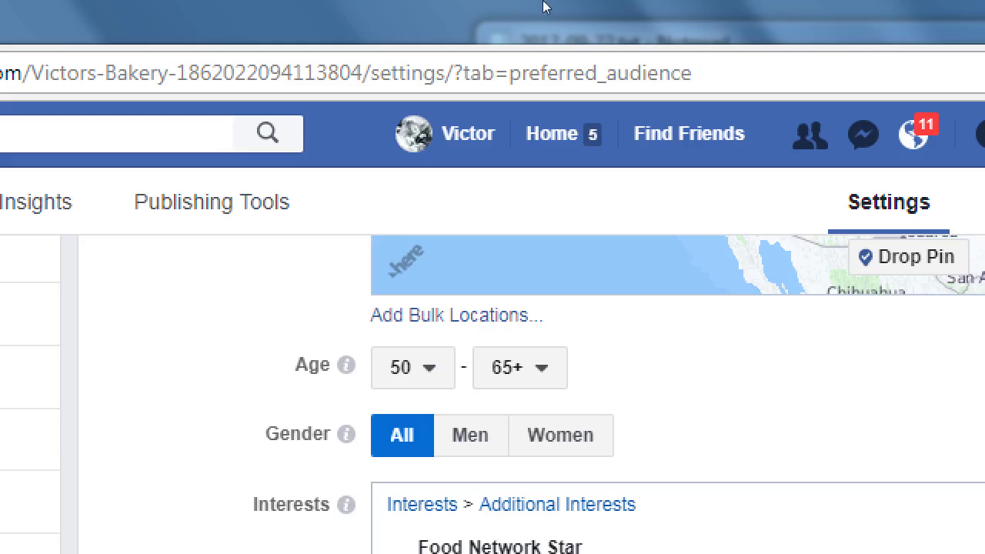
scroll(589, 198, "up", 4)
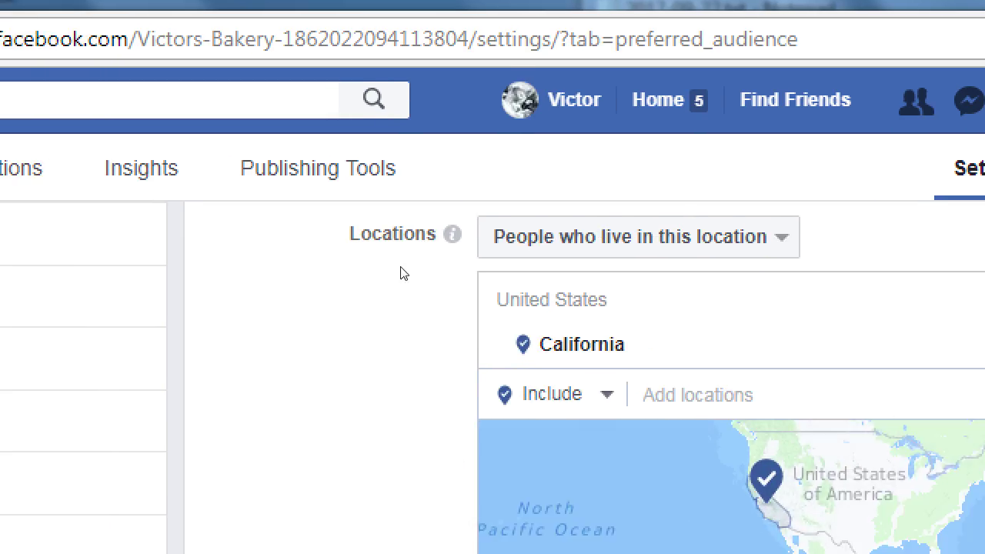
scroll(346, 234, "down", 5)
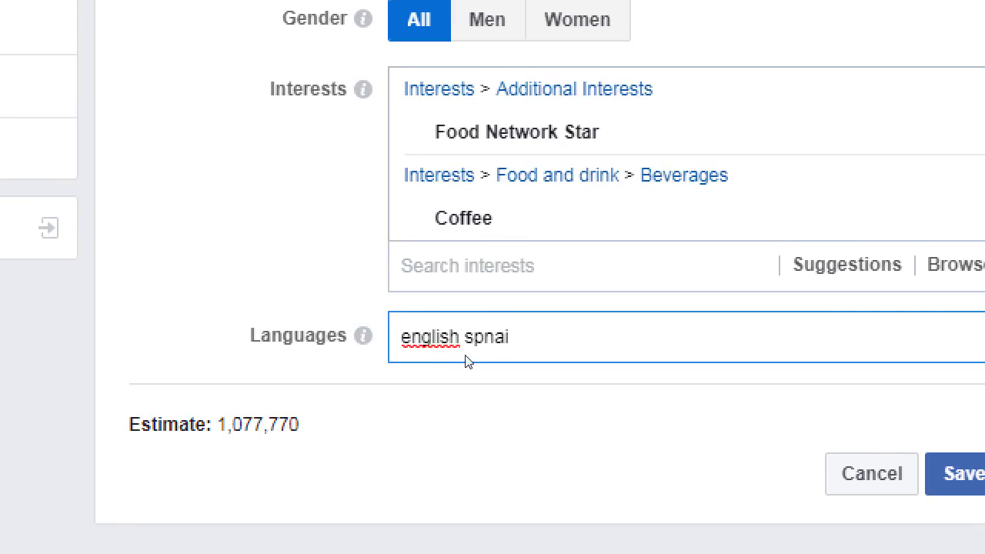
left_click_drag(534, 332, 359, 334)
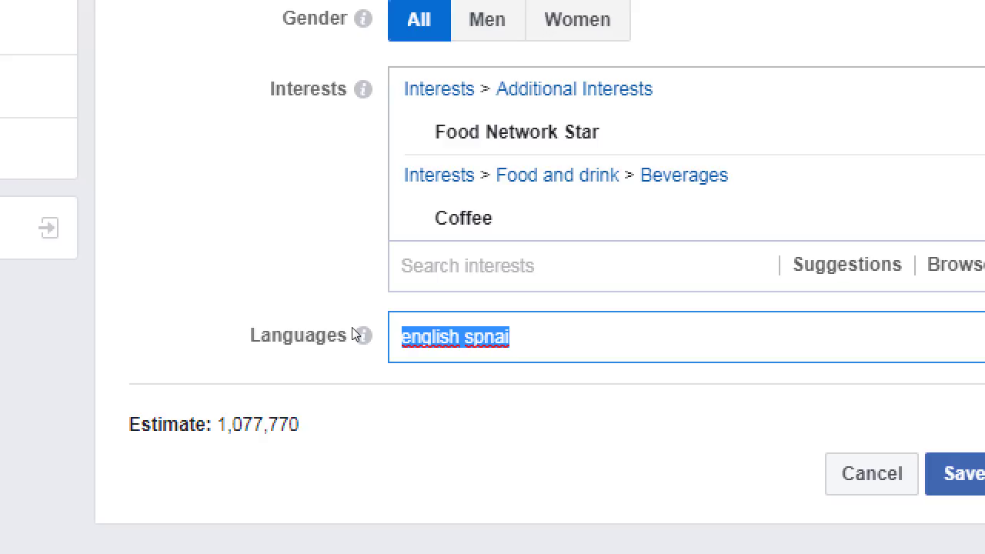
type("japanese")
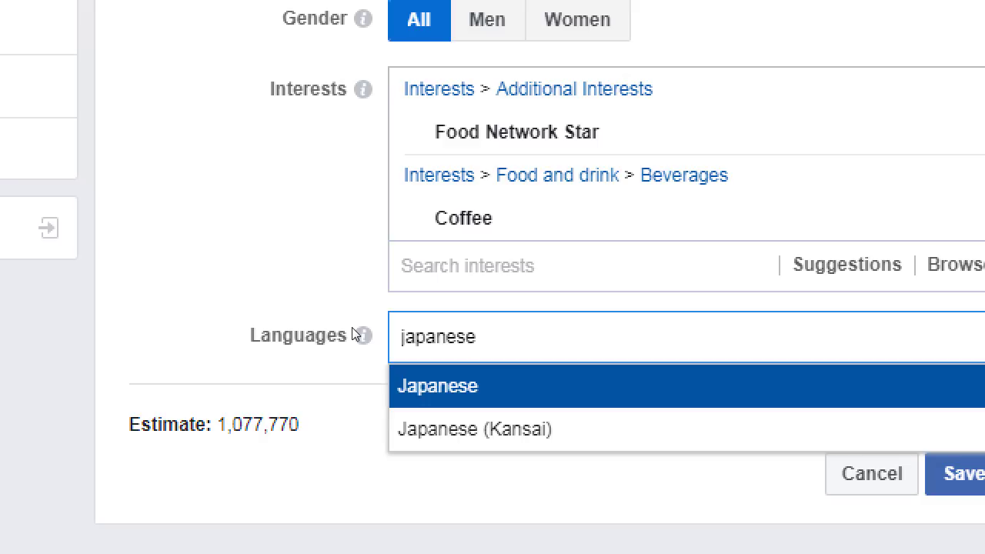
key("ctrl+a")
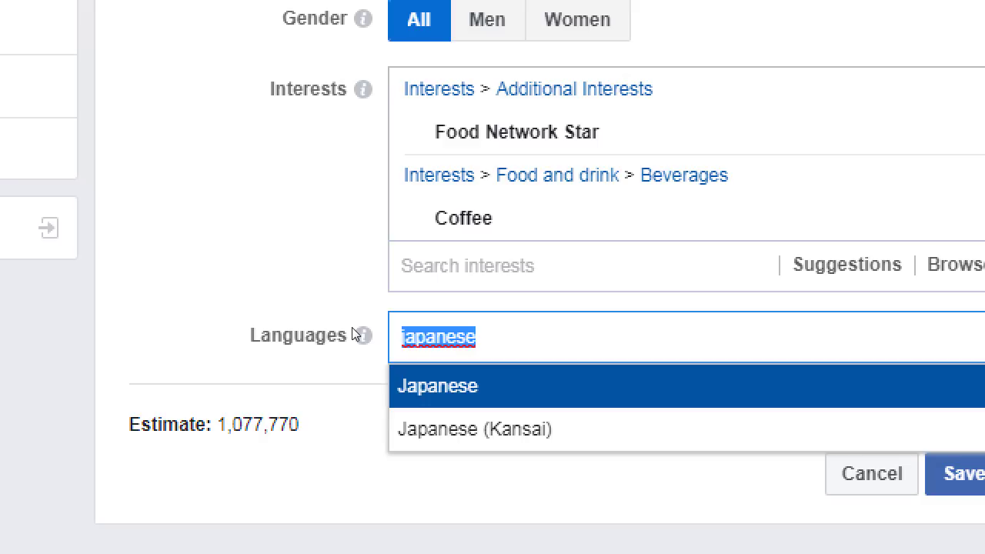
key("BackSpace")
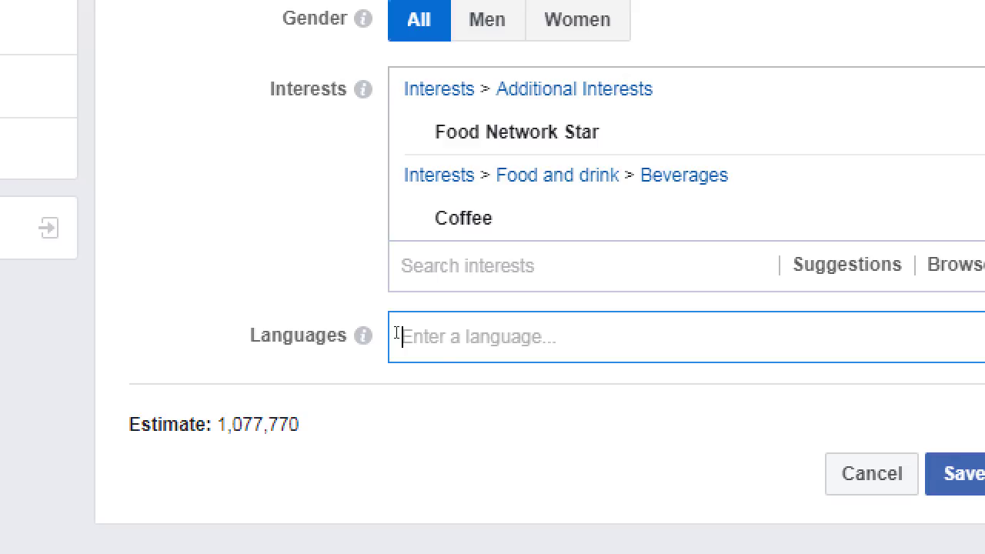
Check the Languages help note, review the location, age and interest choices, and save the preferred Page audience with Languages left blank
mouse_move(424, 341)
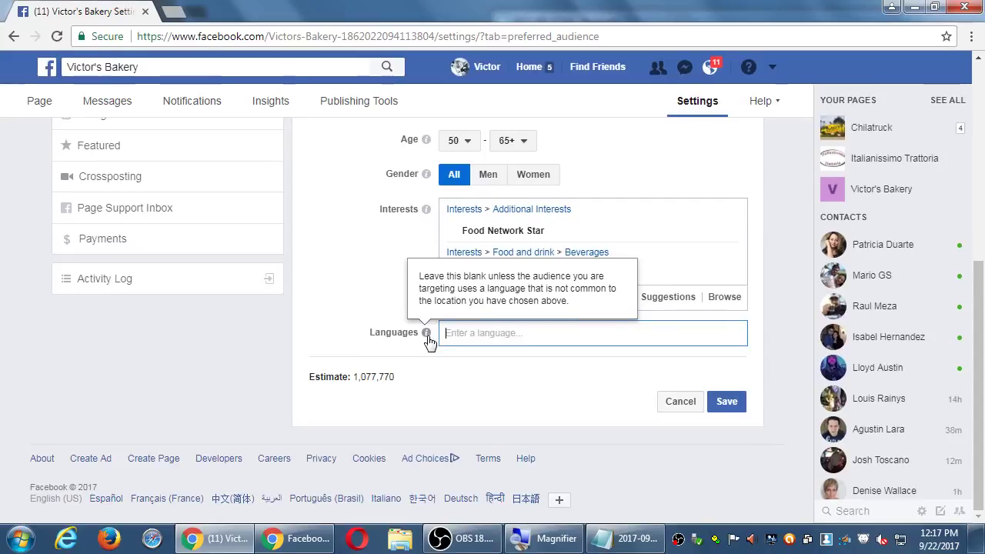
scroll(395, 352, "up", 2)
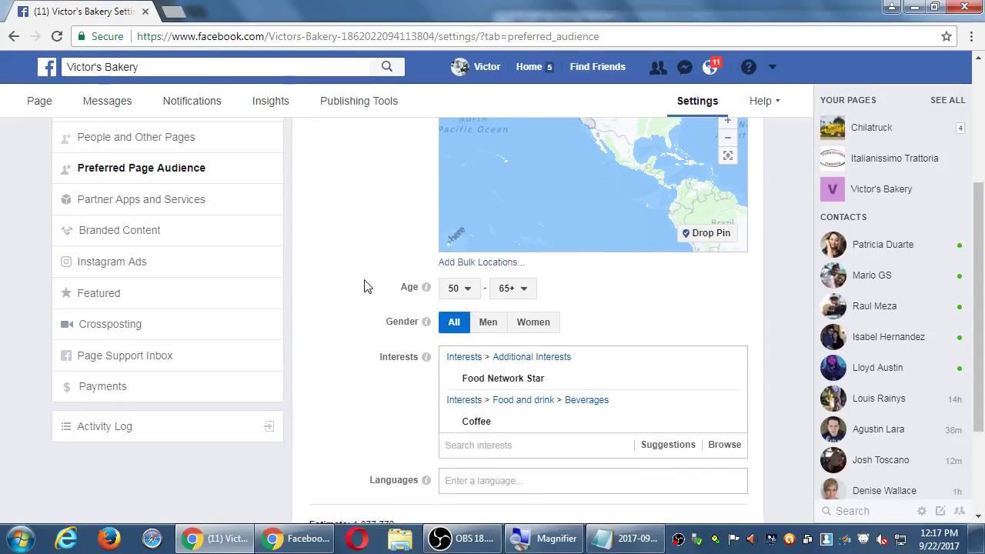
scroll(334, 352, "up", 3)
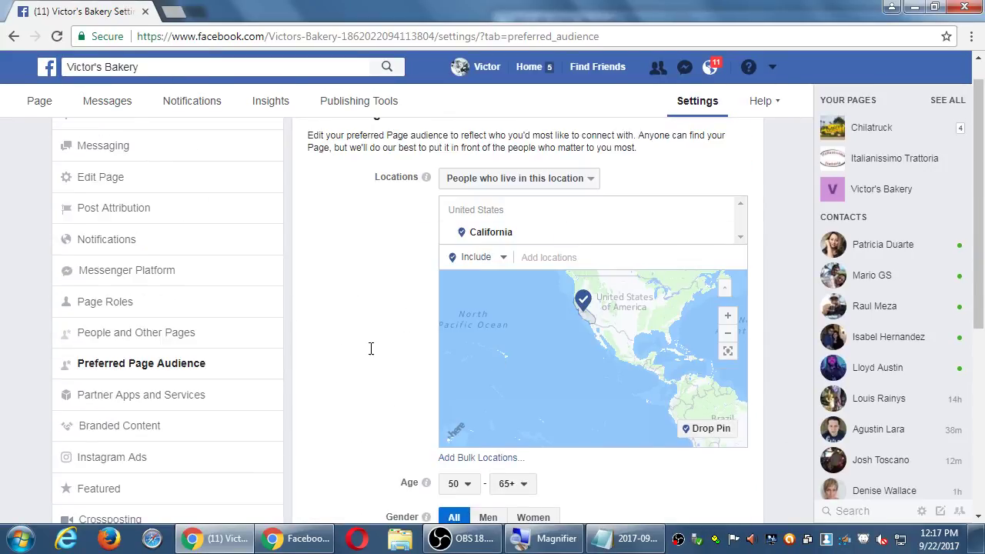
scroll(334, 286, "down", 3)
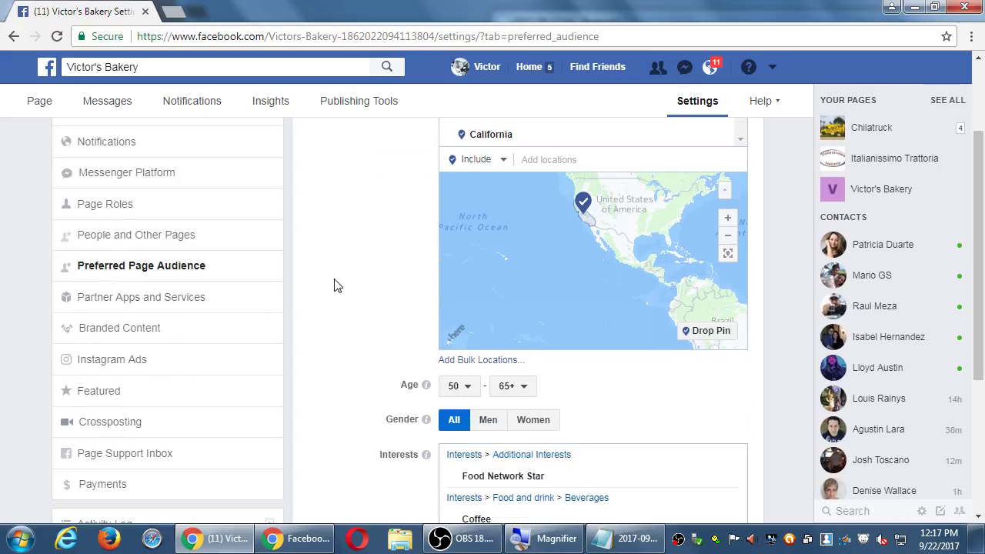
scroll(816, 496, "down", 1)
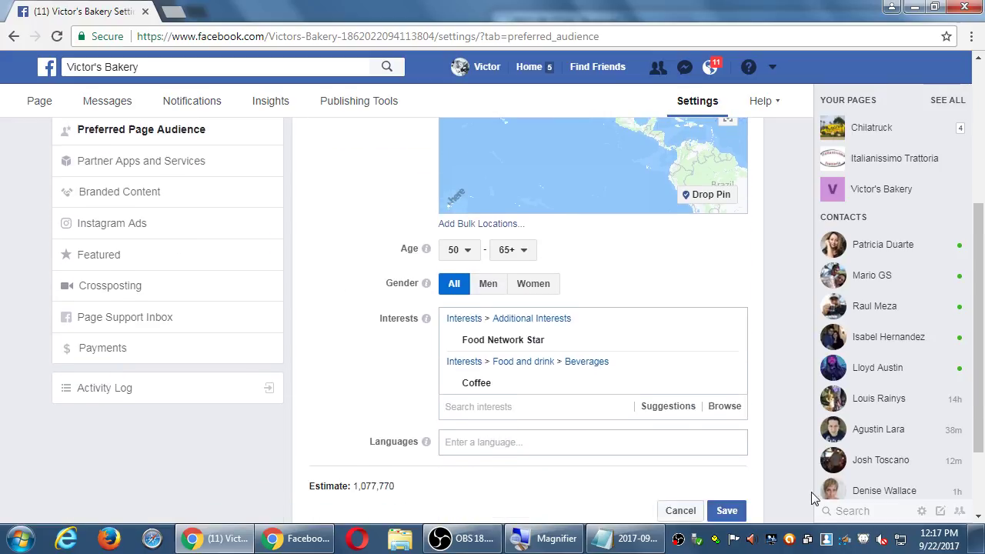
left_click(727, 474)
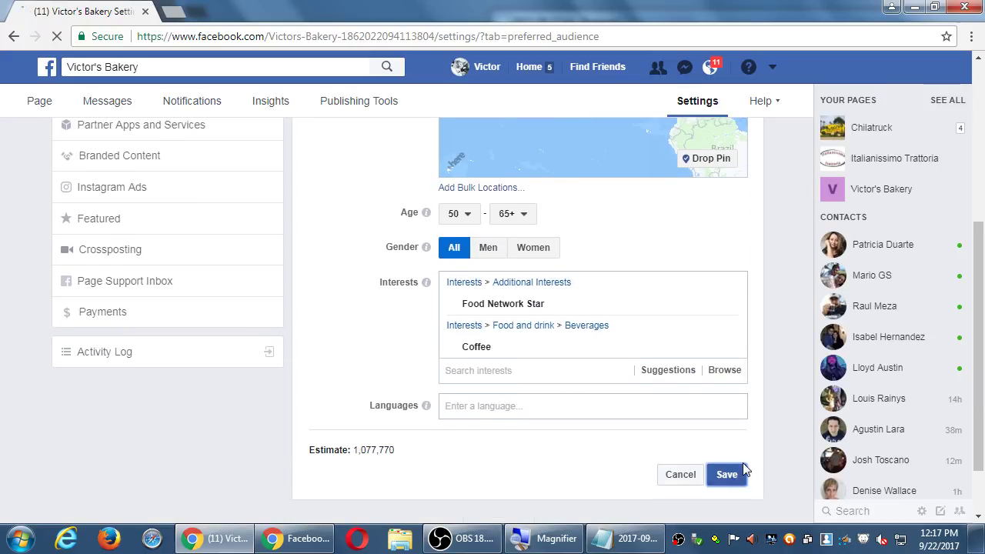